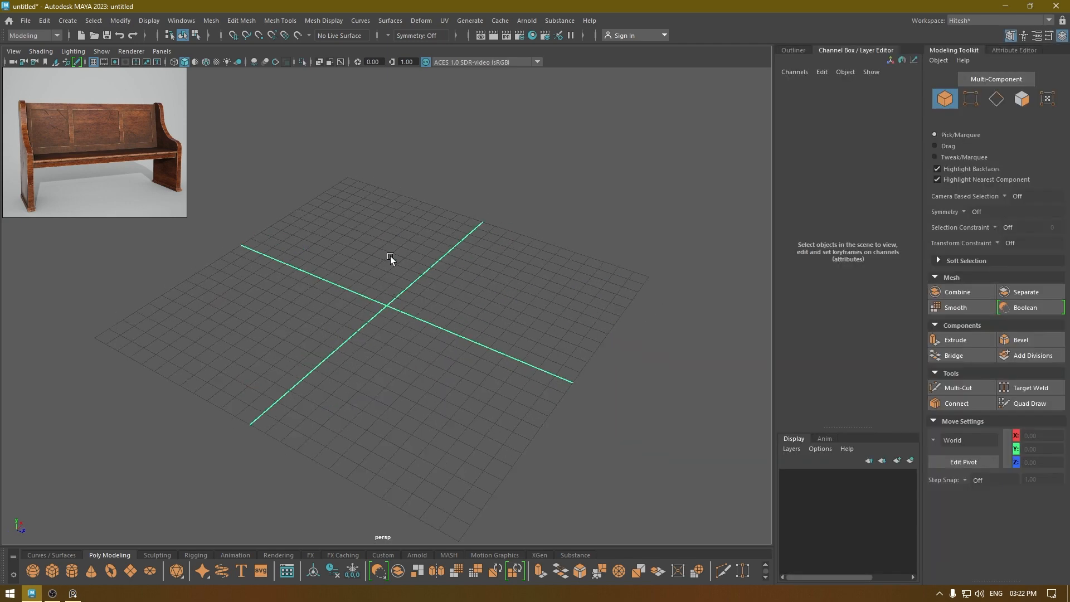
# Create a polygon cylinder at the origin, rotate it 90 degrees about Z and show it in the left view
pyautogui.keyDown('shift'); pyautogui.moveTo(411, 236); pyautogui.dragTo(356, 241, button='right'); pyautogui.keyUp('shift')
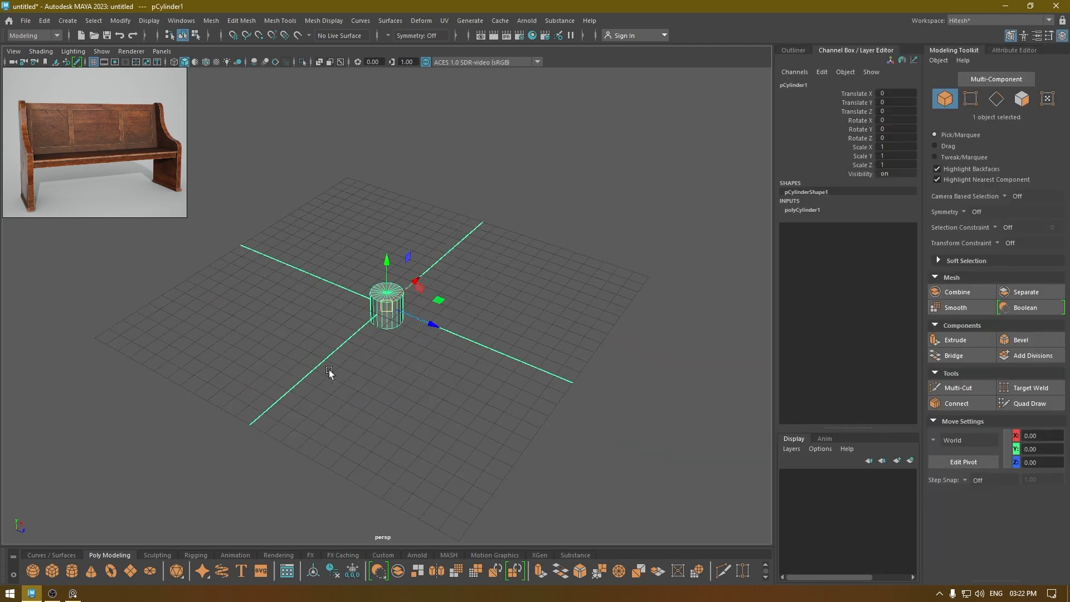
pyautogui.keyDown('alt'); pyautogui.moveTo(372, 369); pyautogui.dragTo(383, 370); pyautogui.keyUp('alt')
pyautogui.press('e')
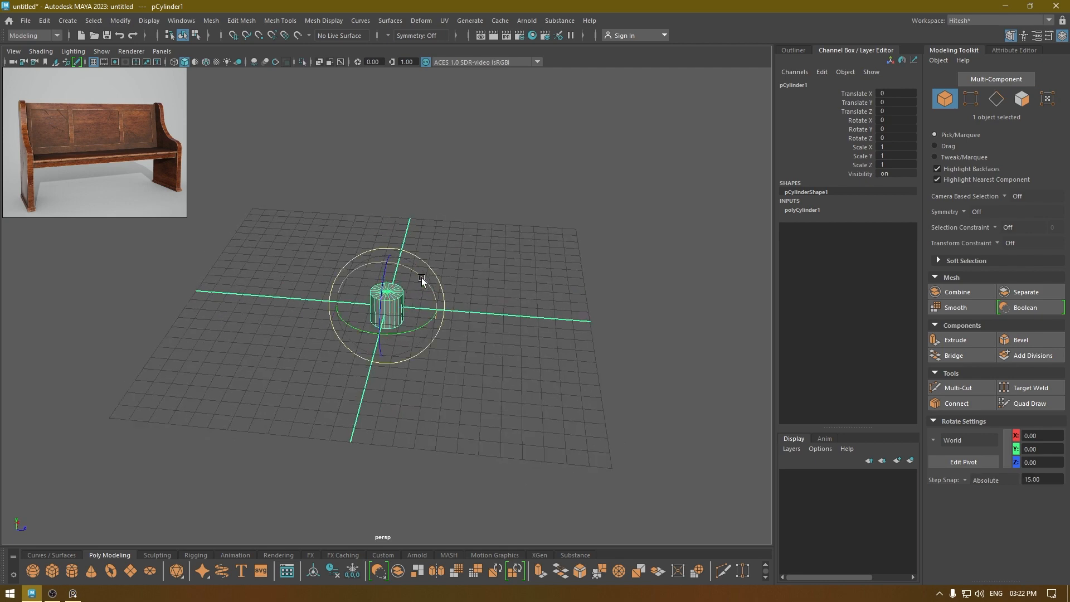
pyautogui.keyDown('alt'); pyautogui.moveTo(425, 282); pyautogui.dragTo(321, 347); pyautogui.keyUp('alt')
pyautogui.press('space')
pyautogui.moveTo(381, 208); pyautogui.dragTo(382, 201)
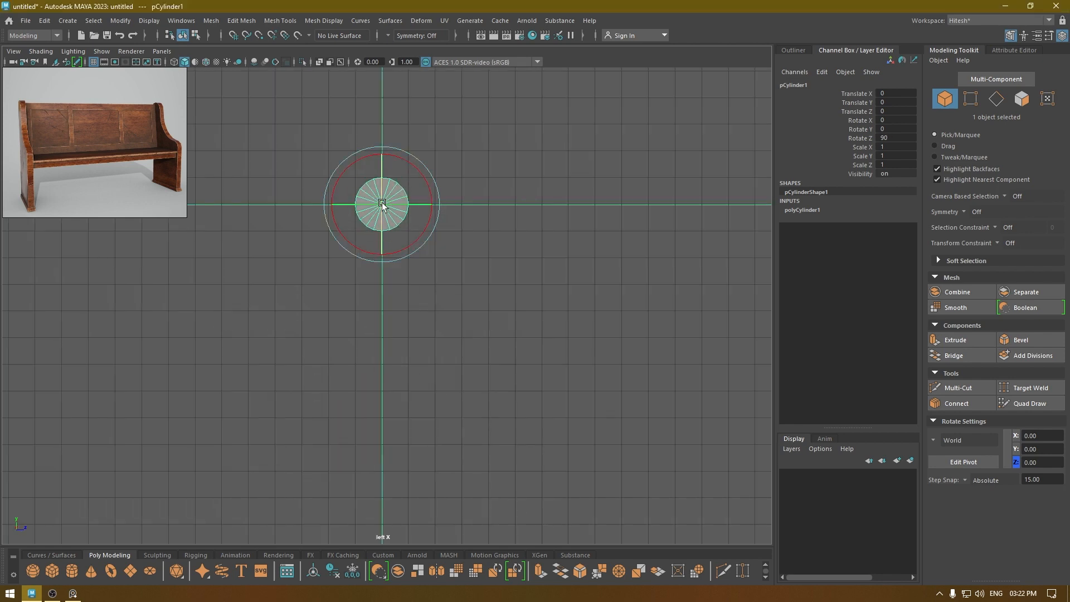
# Set the cylinder's axis subdivisions to 12 and its radius to 1.28
pyautogui.press('t')
pyautogui.click(634, 168)
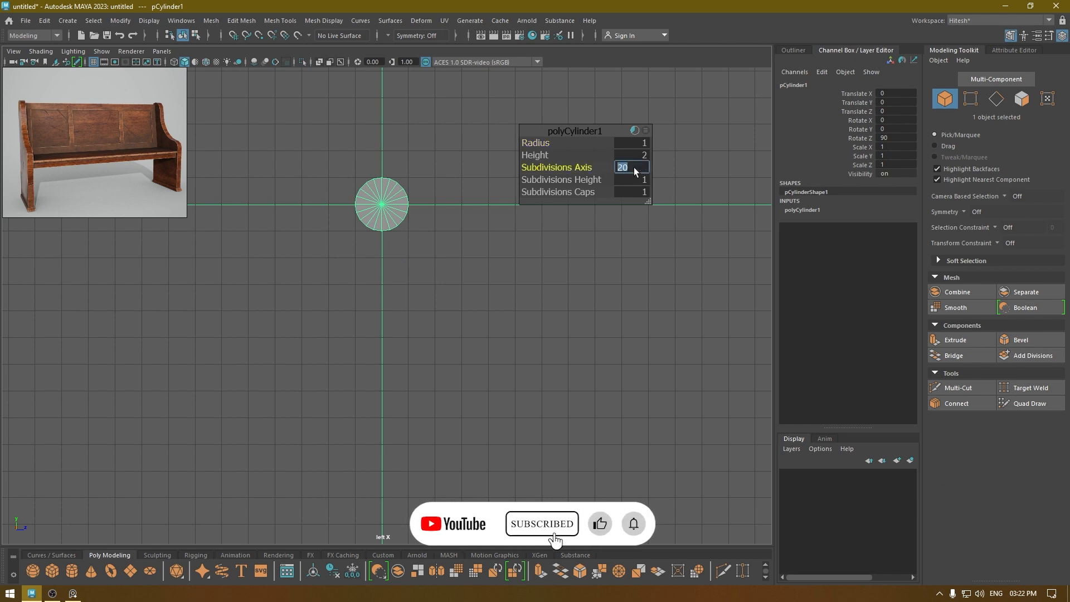
pyautogui.write('12')
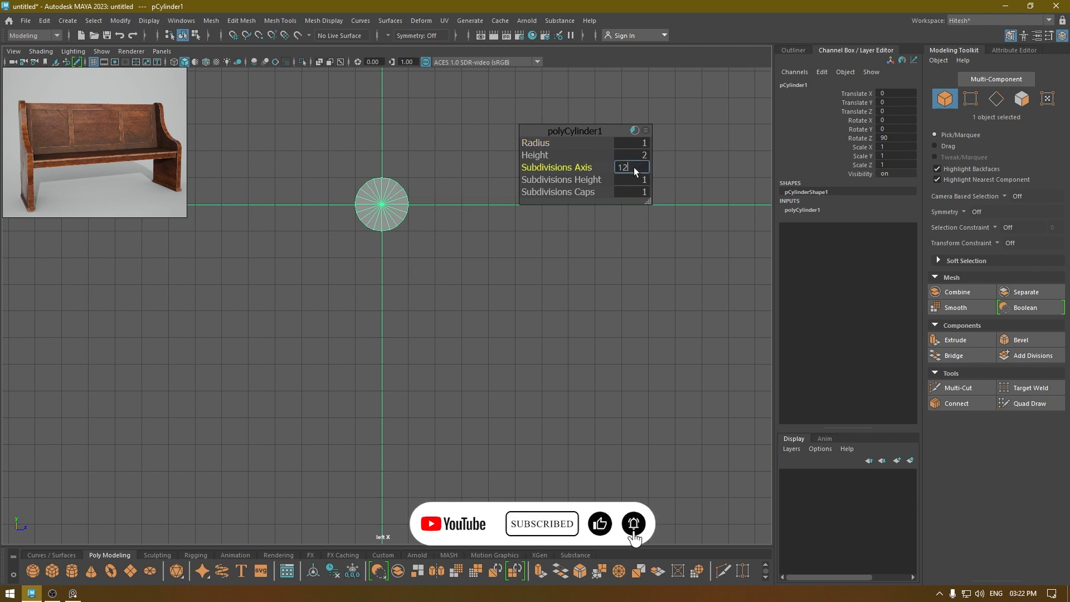
pyautogui.press('Return')
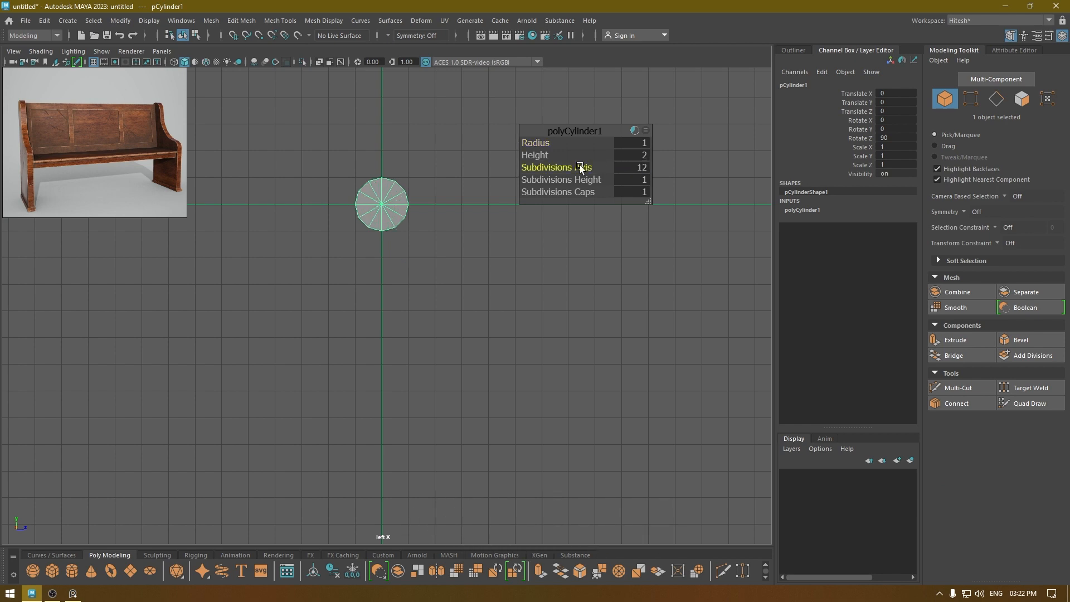
pyautogui.scroll(2, 498, 271)
pyautogui.scroll(2, 630, 169)
pyautogui.moveTo(535, 143); pyautogui.dragTo(551, 143)
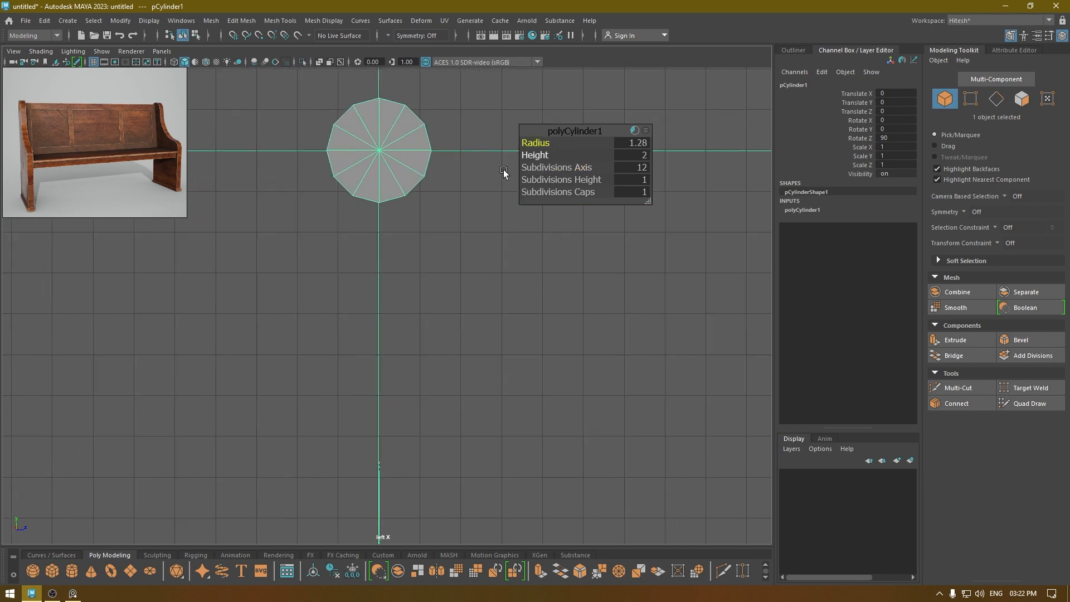
pyautogui.scroll(-2, 503, 173)
pyautogui.press('w')
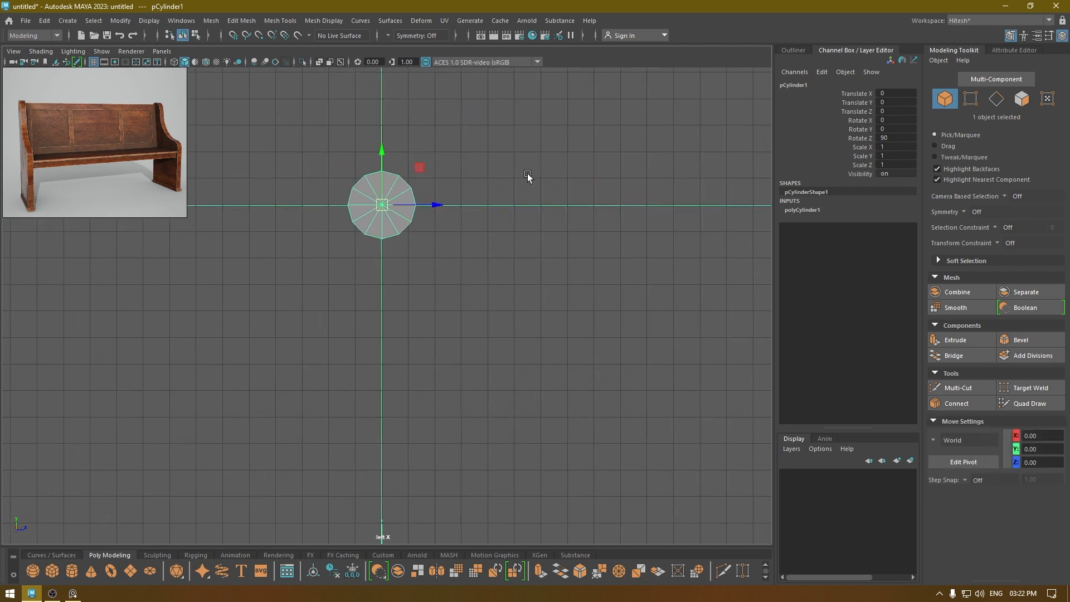
# Delete the lower half and the end caps of the cylinder, leaving an open half-round strip
pyautogui.moveTo(527, 176); pyautogui.dragTo(524, 208, button='right')
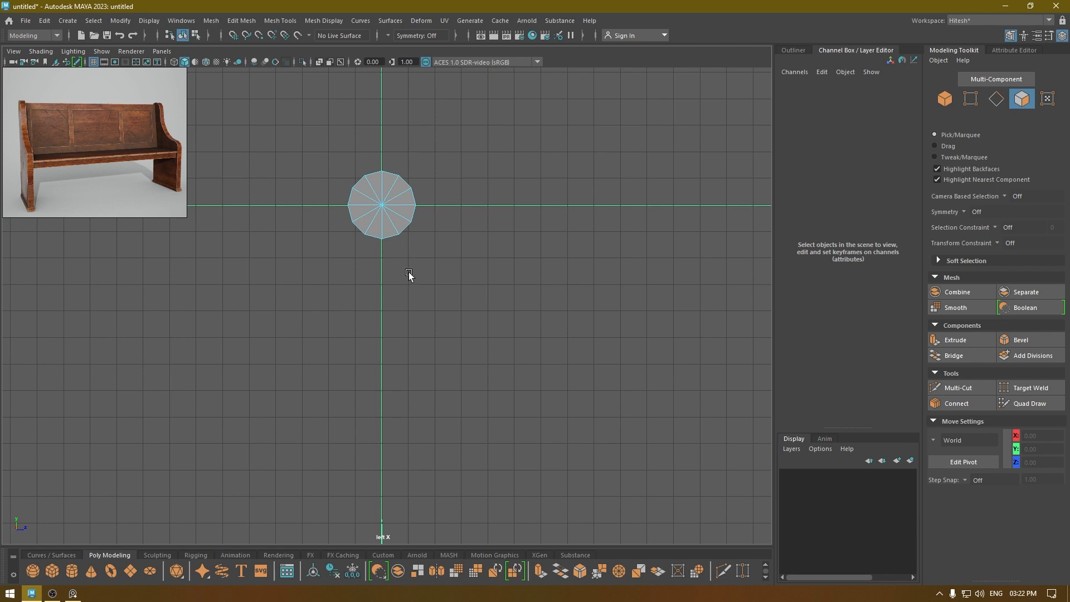
pyautogui.moveTo(482, 268); pyautogui.dragTo(394, 158)
pyautogui.press('Delete')
pyautogui.press('Delete')
pyautogui.press('space')
pyautogui.keyDown('alt'); pyautogui.moveTo(380, 238); pyautogui.dragTo(357, 175); pyautogui.keyUp('alt')
pyautogui.press('space')
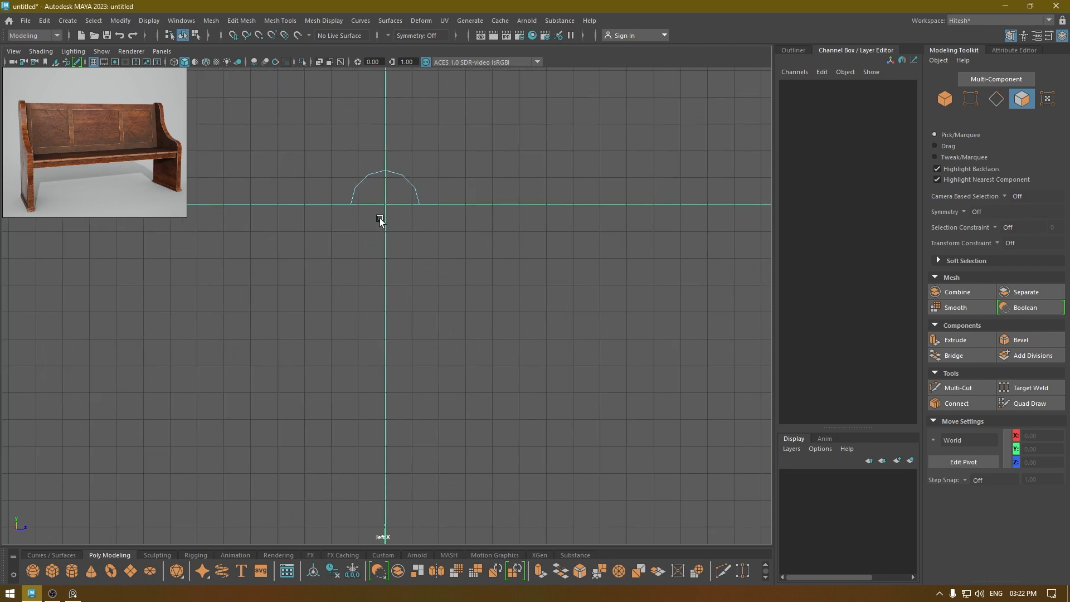
# Scale the half-round strip uniformly to about 1.512
pyautogui.moveTo(373, 190); pyautogui.dragTo(435, 174, button='right')
pyautogui.press('r')
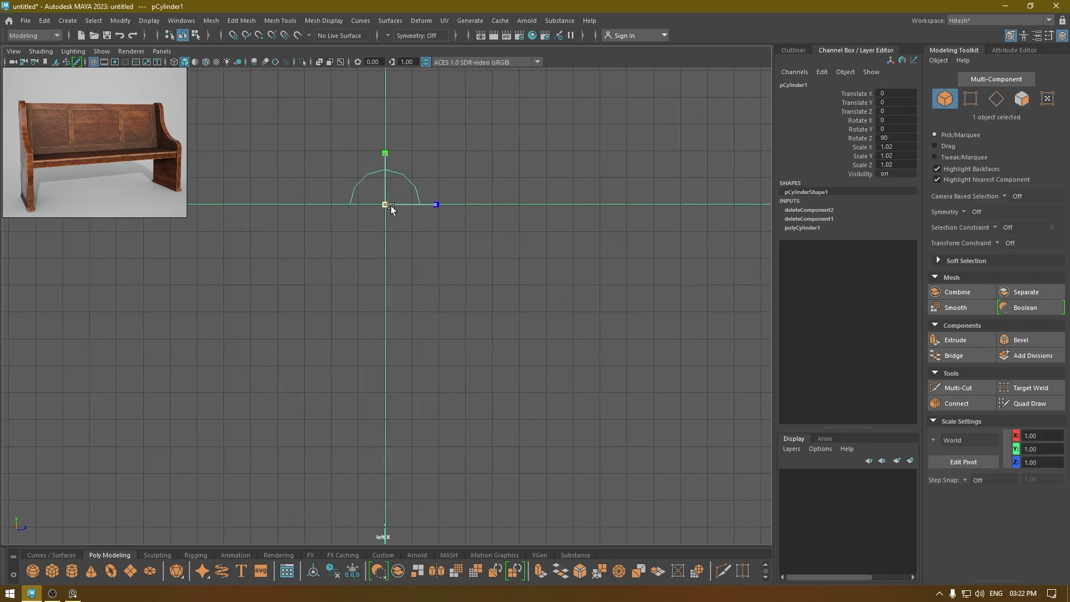
pyautogui.moveTo(386, 206); pyautogui.dragTo(418, 218)
pyautogui.press('w')
pyautogui.scroll(-2, 486, 331)
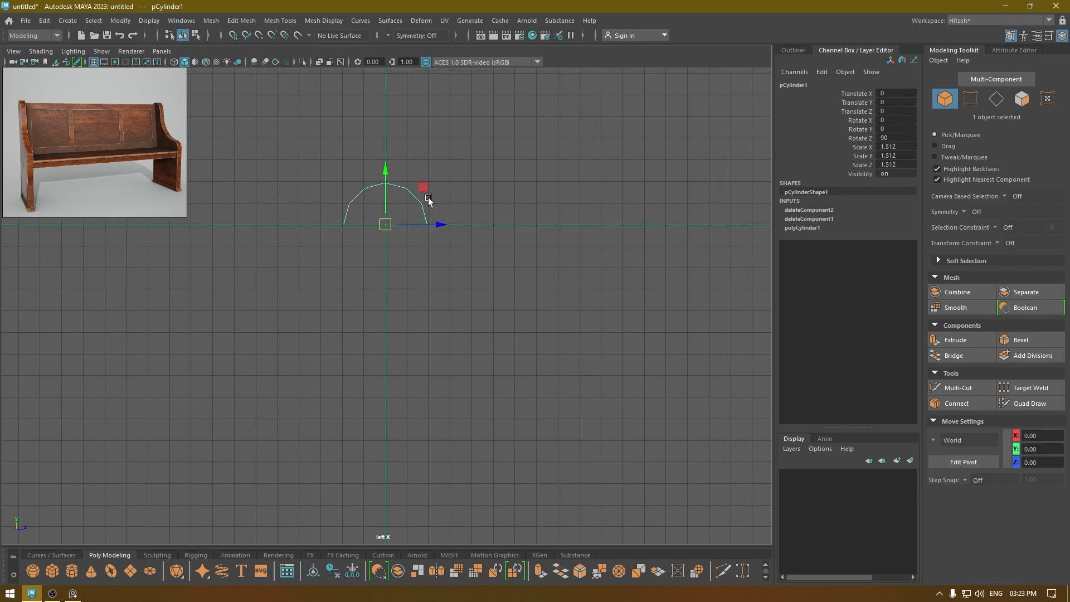
# Extrude the arch's rear lower edge straight down about 10 units to form the back leg of the bench side
pyautogui.moveTo(513, 154); pyautogui.dragTo(513, 124, button='right')
pyautogui.press('space')
pyautogui.moveTo(408, 238); pyautogui.dragTo(389, 159)
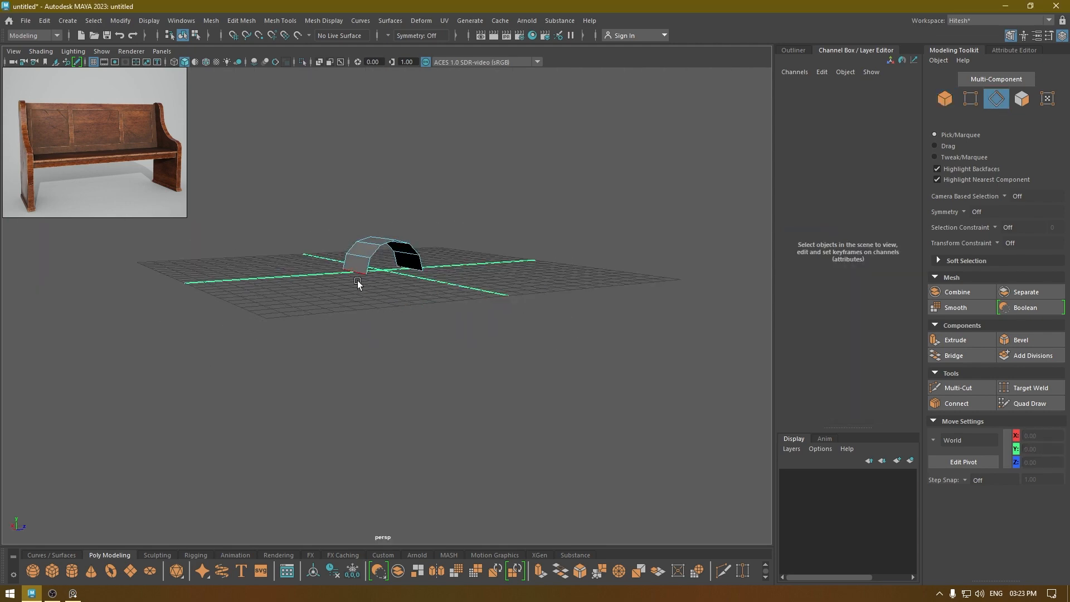
pyautogui.click(357, 280)
pyautogui.press('space')
pyautogui.moveTo(358, 279); pyautogui.dragTo(310, 252)
pyautogui.press('space')
pyautogui.keyDown('alt'); pyautogui.moveTo(372, 244); pyautogui.dragTo(395, 190, button='middle'); pyautogui.keyUp('alt')
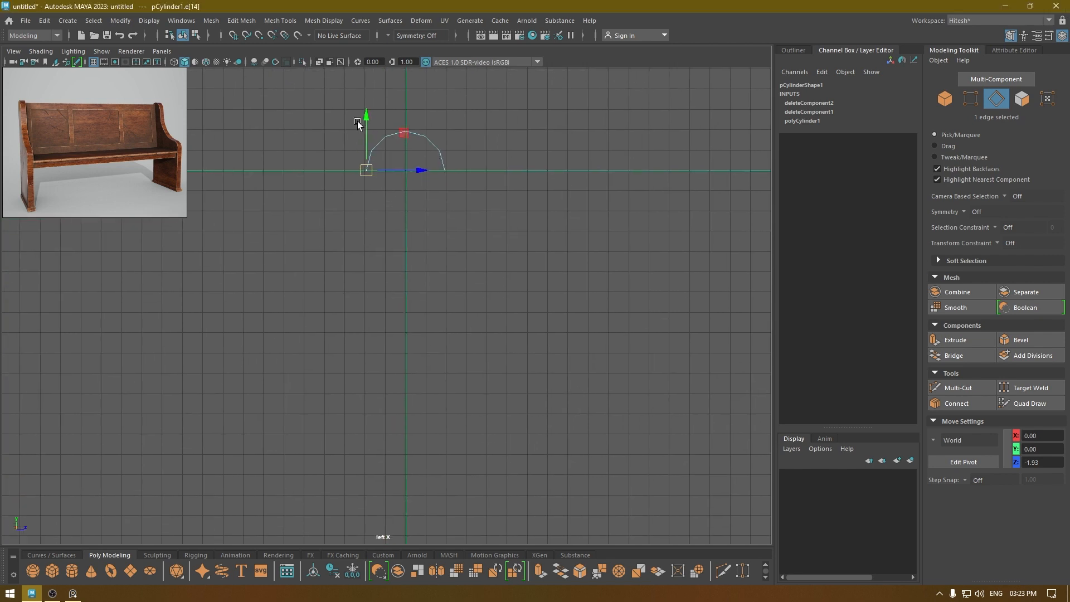
pyautogui.keyDown('shift'); pyautogui.moveTo(367, 123); pyautogui.dragTo(366, 313); pyautogui.keyUp('shift')
# Extrude the arch's front lower edge diagonally forward and down to about Y -4.28, Z 5.12
pyautogui.keyDown('alt'); pyautogui.moveTo(462, 245); pyautogui.dragTo(406, 251, button='middle'); pyautogui.keyUp('alt')
pyautogui.click(394, 181)
pyautogui.press('space')
pyautogui.moveTo(394, 182); pyautogui.dragTo(390, 141)
pyautogui.keyDown('alt'); pyautogui.moveTo(518, 296); pyautogui.dragTo(370, 271); pyautogui.keyUp('alt')
pyautogui.click(462, 303)
pyautogui.click(414, 283)
pyautogui.press('space')
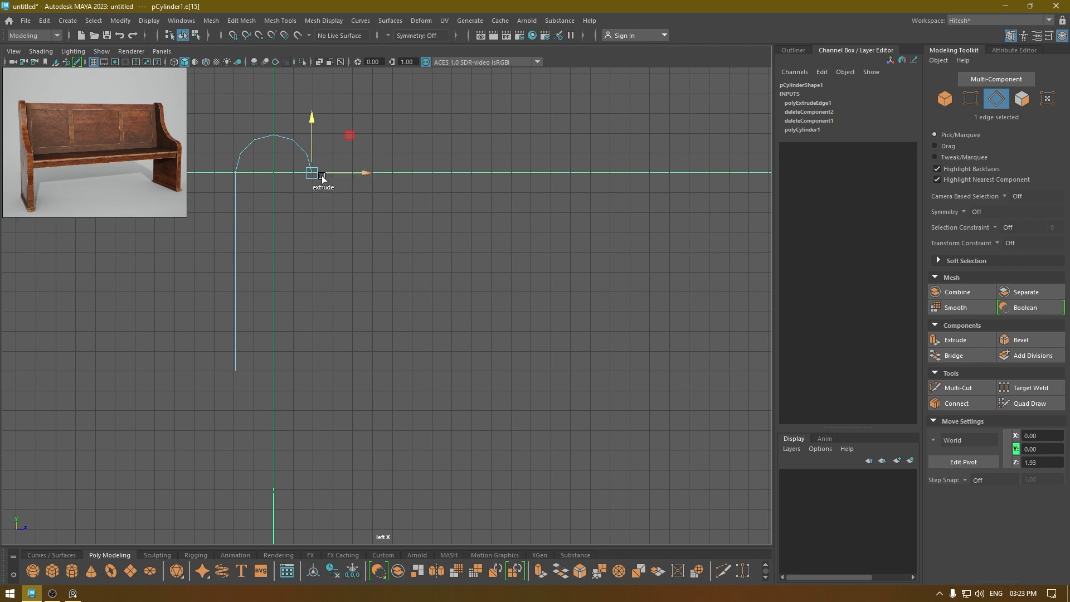
pyautogui.keyDown('shift'); pyautogui.moveTo(320, 178); pyautogui.dragTo(378, 263); pyautogui.keyUp('shift')
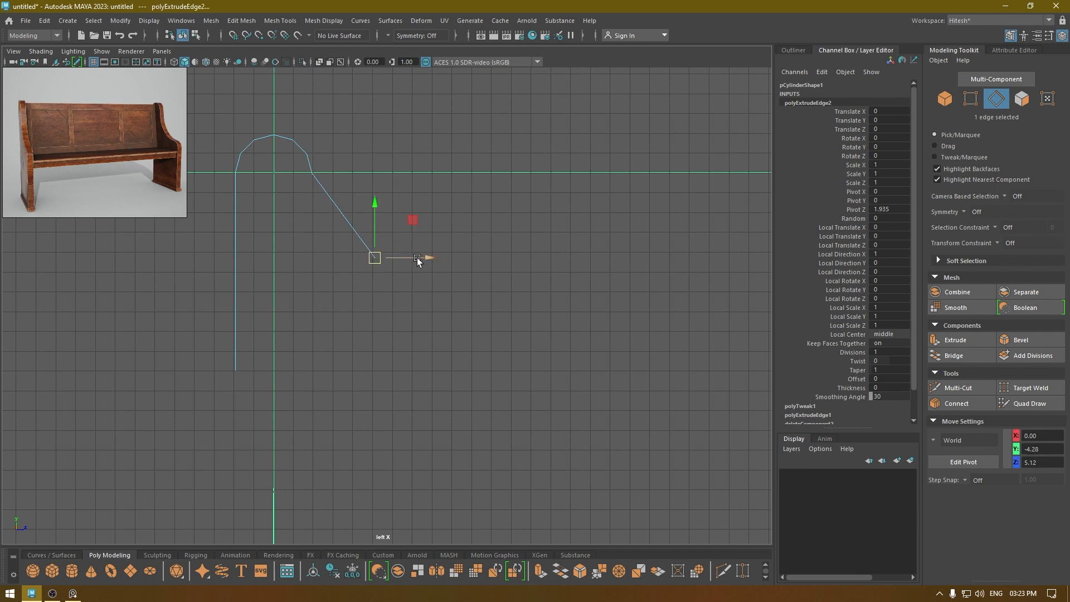
# Extrude the front edge horizontally to about Z 6.86, and extrude it again down to about Y -9.96 as the front leg
pyautogui.keyDown('shift'); pyautogui.moveTo(435, 257); pyautogui.dragTo(466, 258); pyautogui.keyUp('shift')
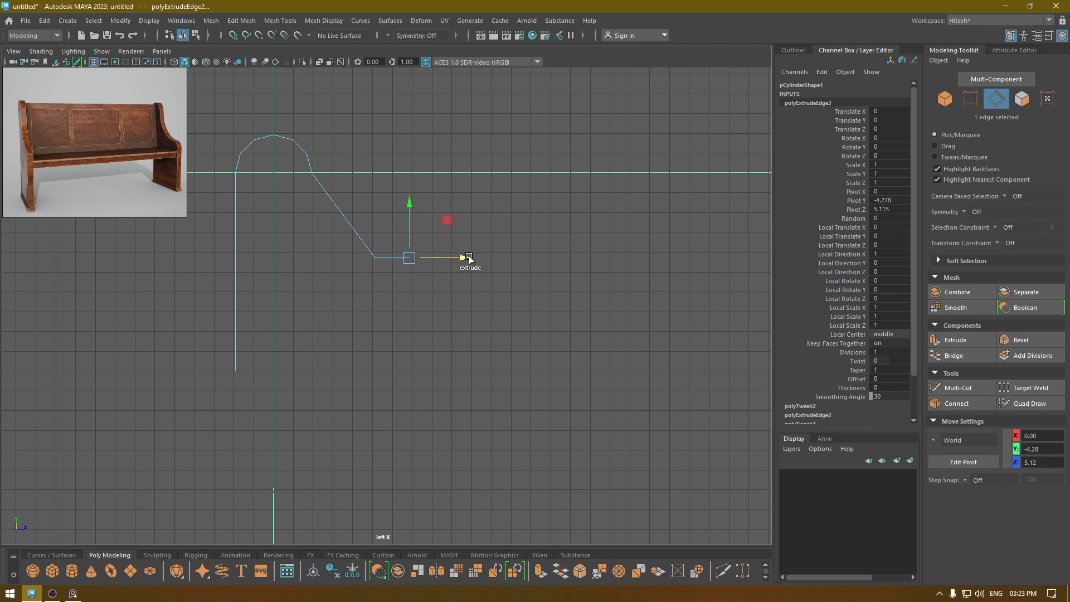
pyautogui.keyDown('shift'); pyautogui.moveTo(409, 207); pyautogui.dragTo(422, 319); pyautogui.keyUp('shift')
pyautogui.press('space')
pyautogui.moveTo(407, 169); pyautogui.dragTo(392, 143)
pyautogui.keyDown('alt'); pyautogui.moveTo(418, 266); pyautogui.dragTo(475, 260); pyautogui.keyUp('alt')
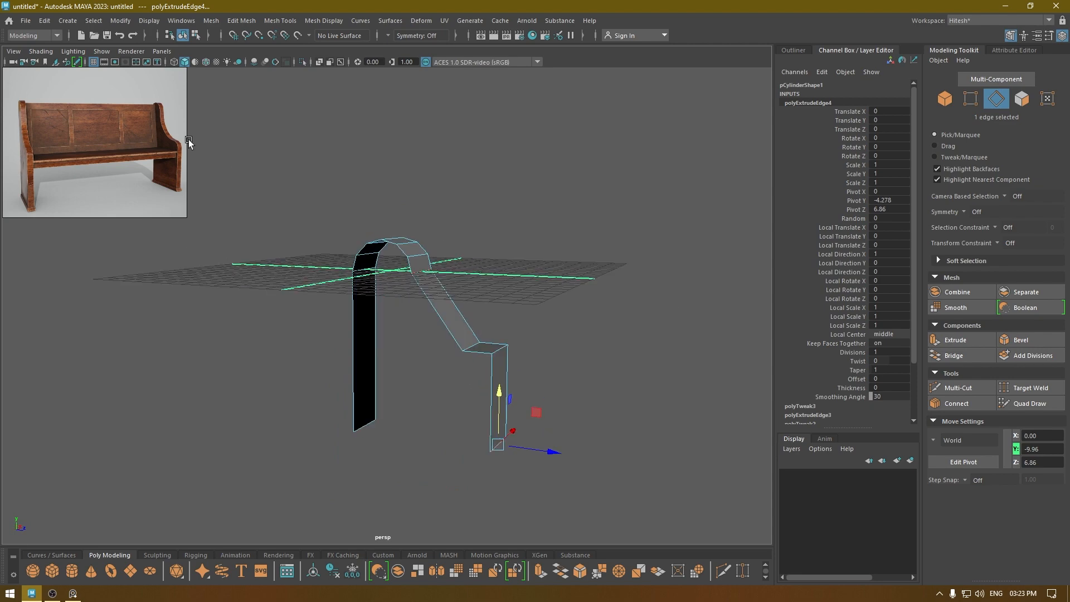
# Apply Edit Edge Flow to the edge where the slope meets the horizontal ledge, with Adjust Edge Flow set to -5
pyautogui.keyDown('alt'); pyautogui.moveTo(409, 304); pyautogui.dragTo(446, 256); pyautogui.keyUp('alt')
pyautogui.moveTo(492, 161); pyautogui.dragTo(508, 244, button='right')
pyautogui.click(469, 260)
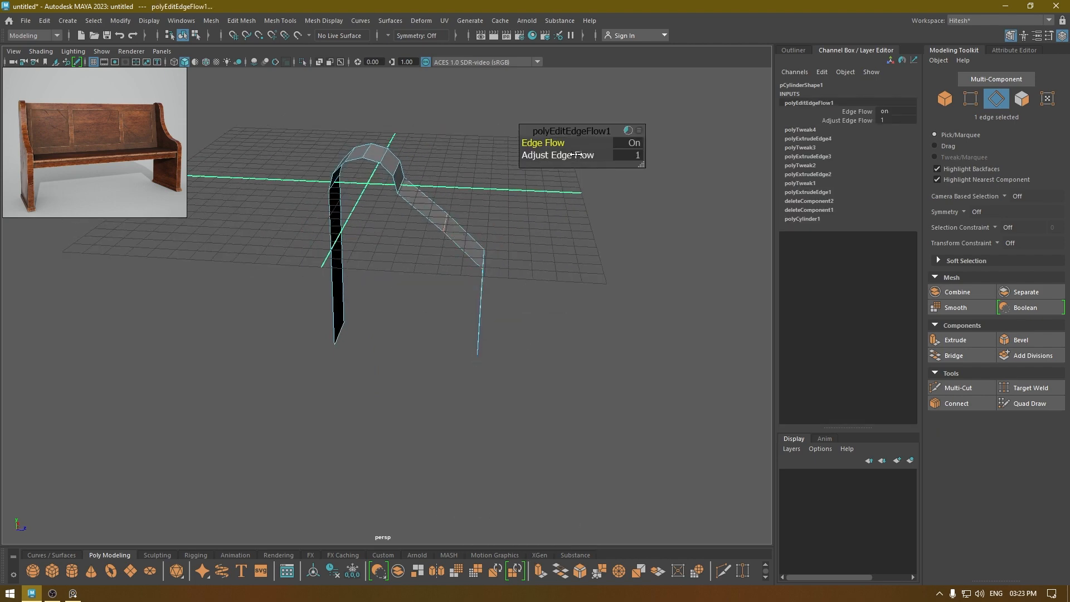
pyautogui.moveTo(585, 158); pyautogui.dragTo(267, 202)
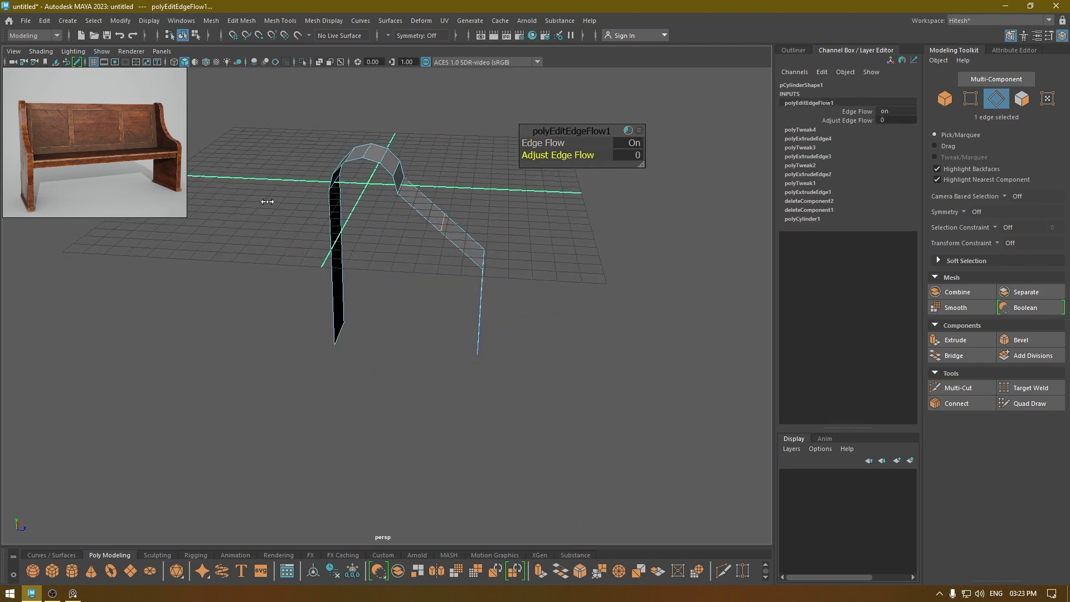
pyautogui.click(636, 160)
pyautogui.write('-1')
pyautogui.press('Return')
pyautogui.write('-5')
pyautogui.press('Return')
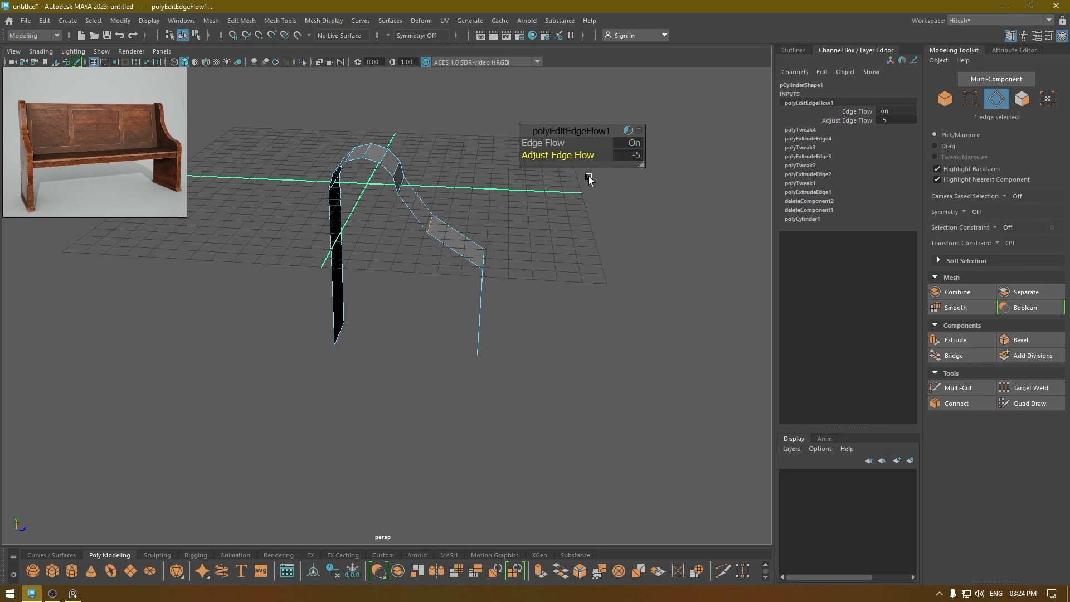
pyautogui.keyDown('alt'); pyautogui.moveTo(588, 176); pyautogui.dragTo(466, 219); pyautogui.keyUp('alt')
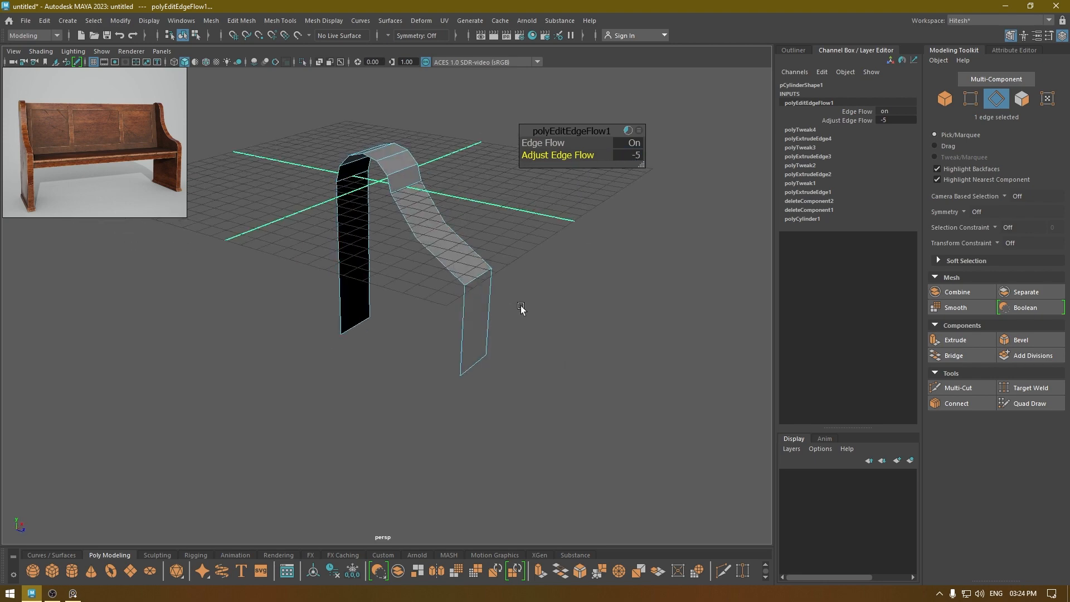
pyautogui.keyDown('alt'); pyautogui.moveTo(521, 306); pyautogui.dragTo(446, 204); pyautogui.keyUp('alt')
pyautogui.moveTo(471, 268)
pyautogui.keyDown('alt'); pyautogui.mouseDown()
pyautogui.moveTo(517, 244)
pyautogui.moveTo(476, 258)
pyautogui.mouseUp(); pyautogui.keyUp('alt')
pyautogui.press('w')
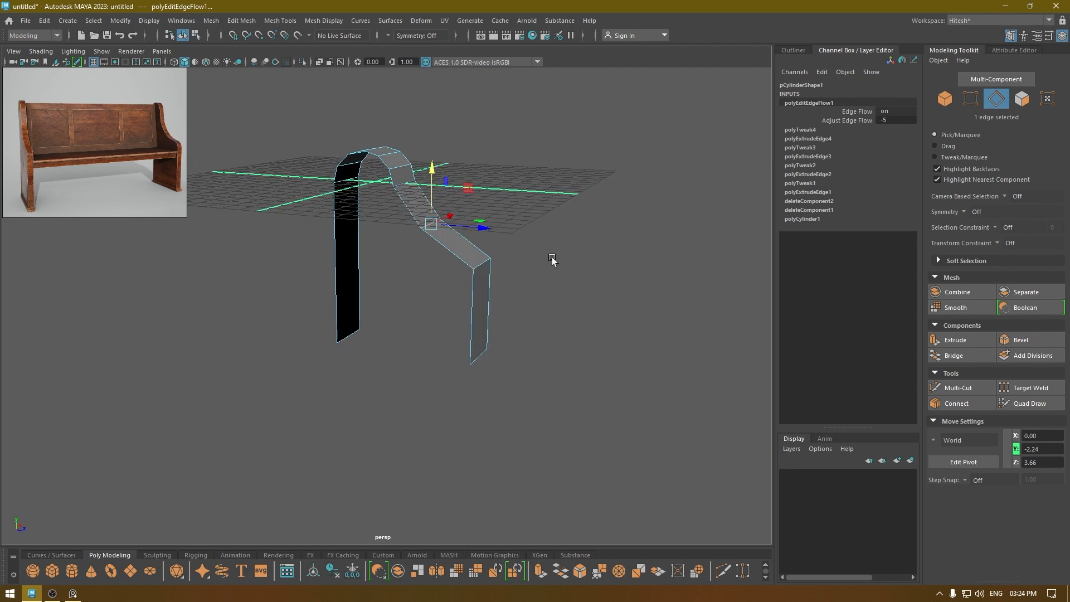
# Bevel the edge at the top of the front leg with a fraction of 0.24 and 2 segments
pyautogui.click(486, 265)
pyautogui.keyDown('shift'); pyautogui.moveTo(523, 205); pyautogui.dragTo(583, 199, button='right'); pyautogui.keyUp('shift')
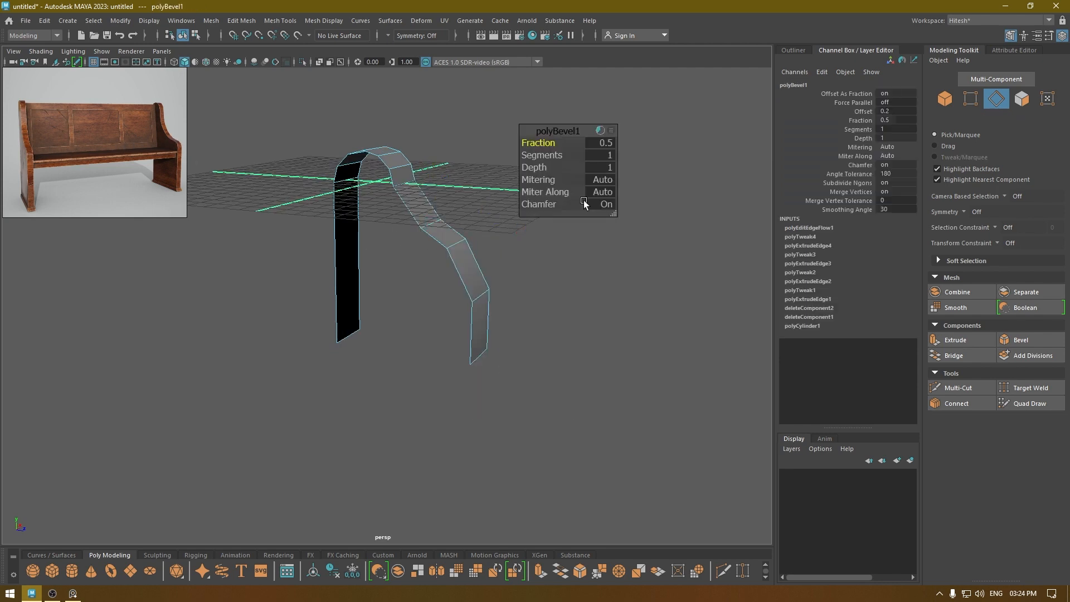
pyautogui.moveTo(540, 142); pyautogui.dragTo(524, 143)
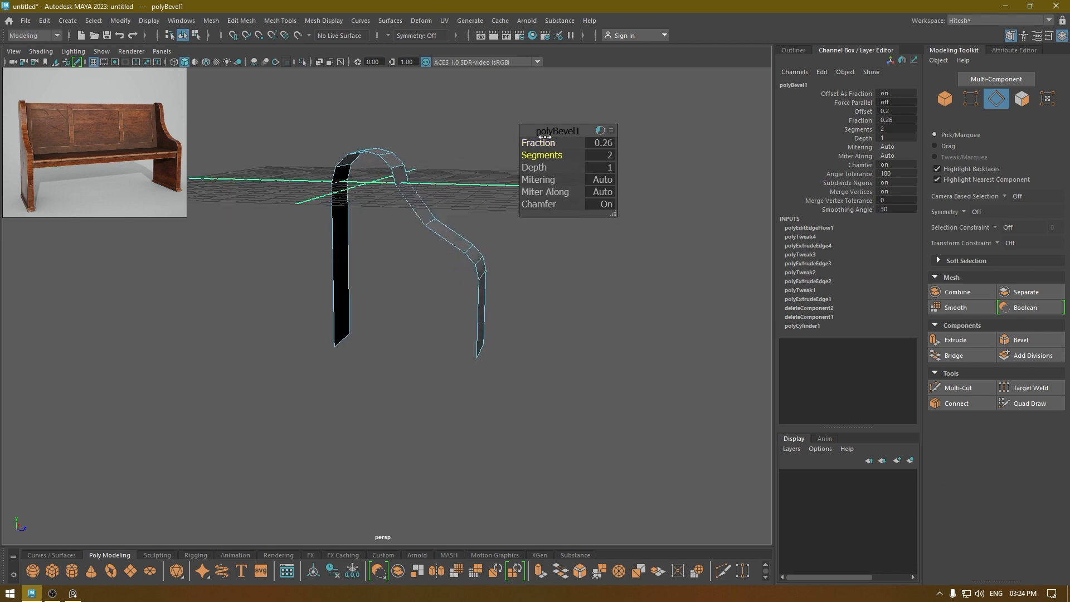
pyautogui.keyDown('alt'); pyautogui.moveTo(479, 189); pyautogui.dragTo(395, 195); pyautogui.keyUp('alt')
pyautogui.press('w')
# Move the two vertices at the middle of the armrest slope inward and down to about Y -3.22, Z 2.65
pyautogui.press('space')
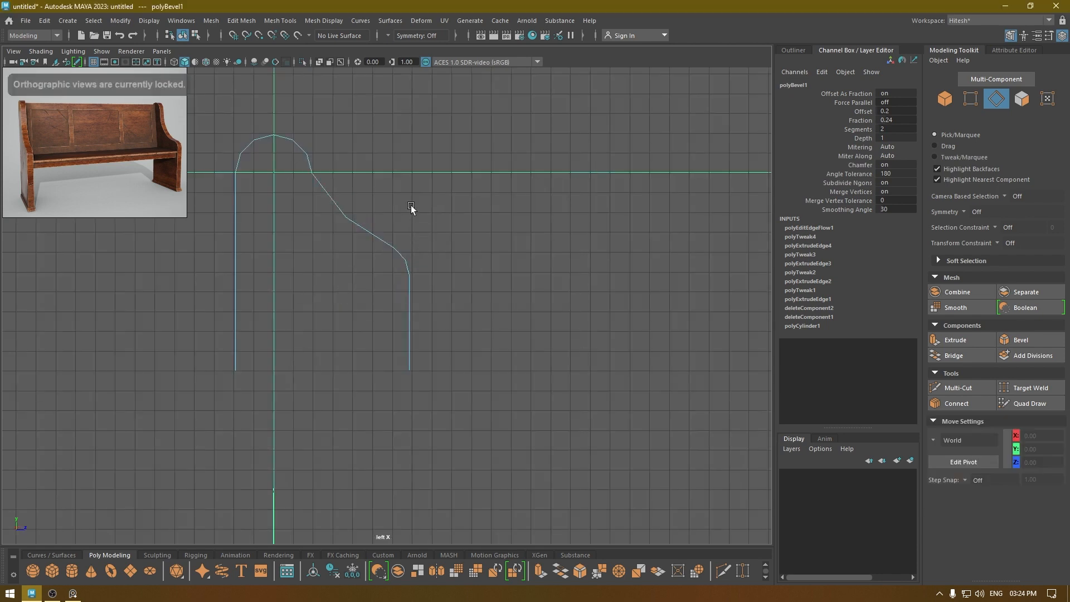
pyautogui.moveTo(412, 203); pyautogui.dragTo(365, 200, button='right')
pyautogui.moveTo(370, 205); pyautogui.dragTo(314, 256)
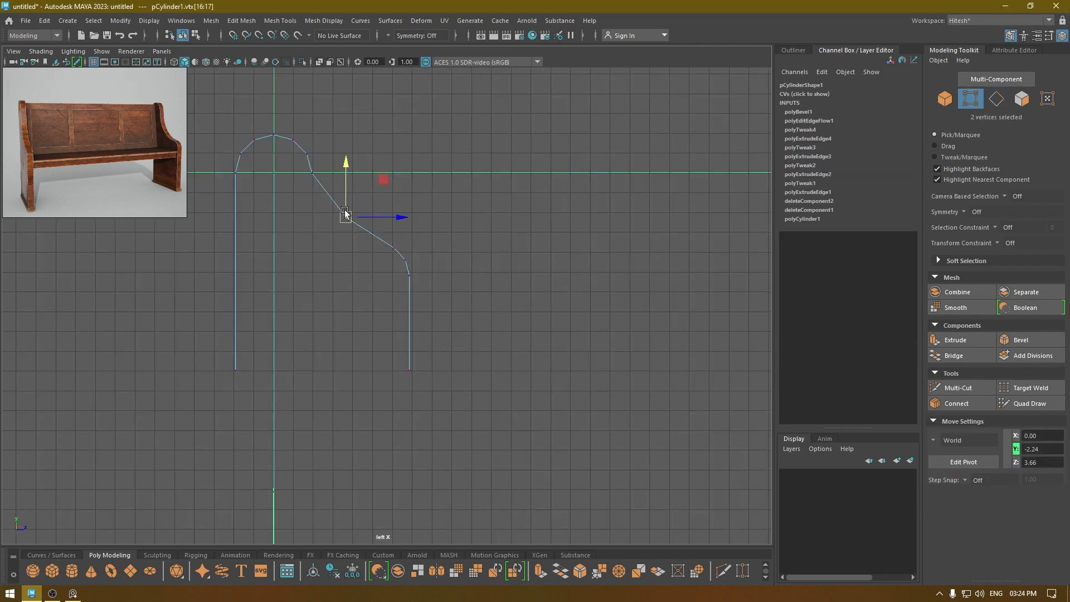
pyautogui.moveTo(346, 219); pyautogui.dragTo(395, 237)
# Bevel the inner corner edge of the armrest slope with a fraction of 0.57 and 3 segments
pyautogui.moveTo(456, 182); pyautogui.dragTo(458, 153, button='right')
pyautogui.click(411, 240)
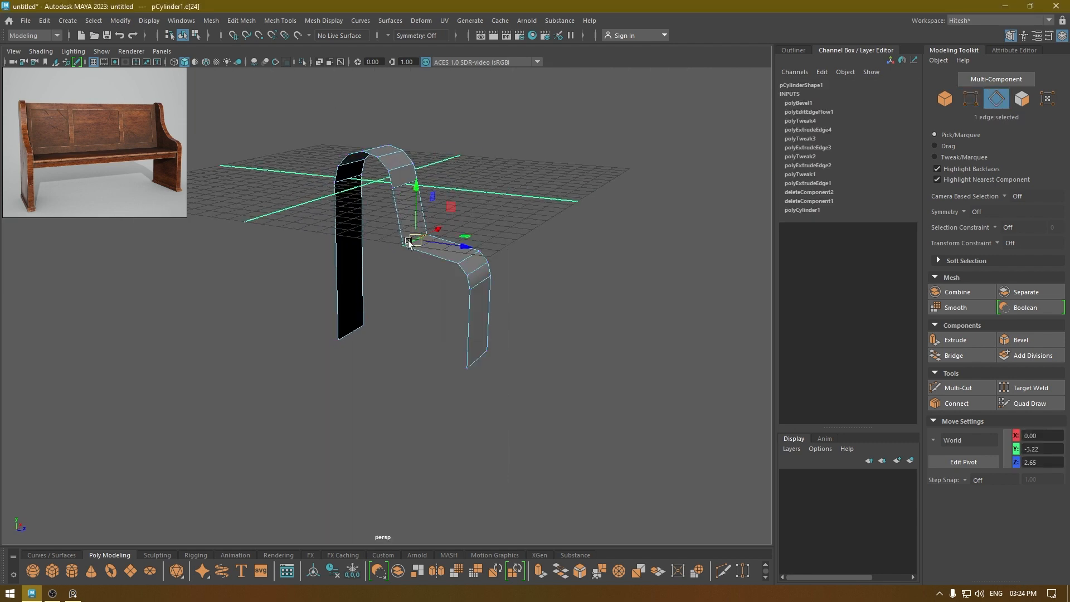
pyautogui.keyDown('shift'); pyautogui.moveTo(421, 199); pyautogui.dragTo(421, 198, button='right'); pyautogui.keyUp('shift')
pyautogui.click(465, 200)
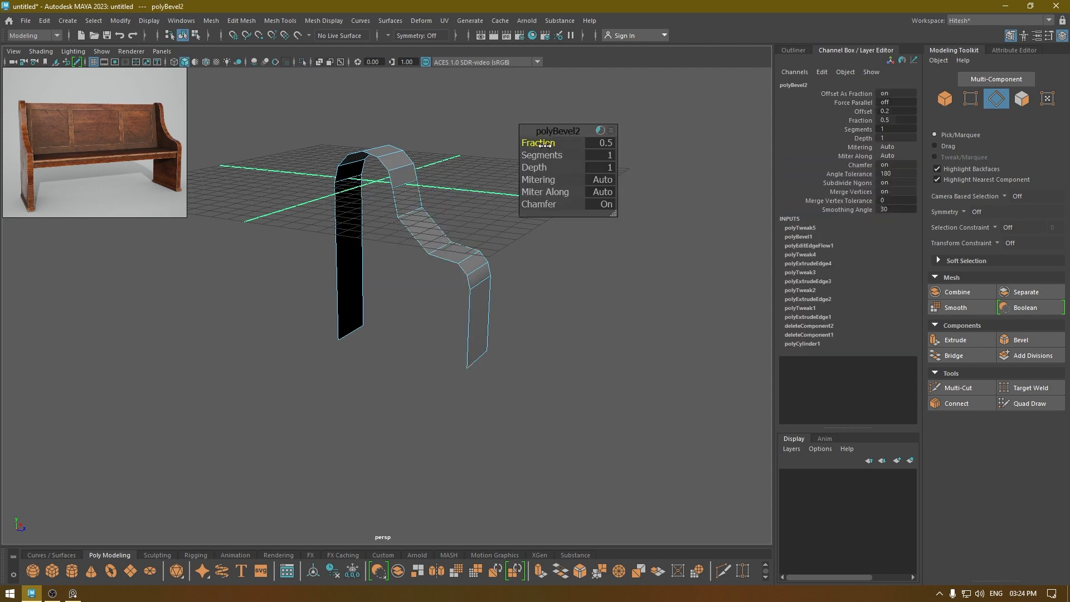
pyautogui.moveTo(540, 157); pyautogui.dragTo(568, 162)
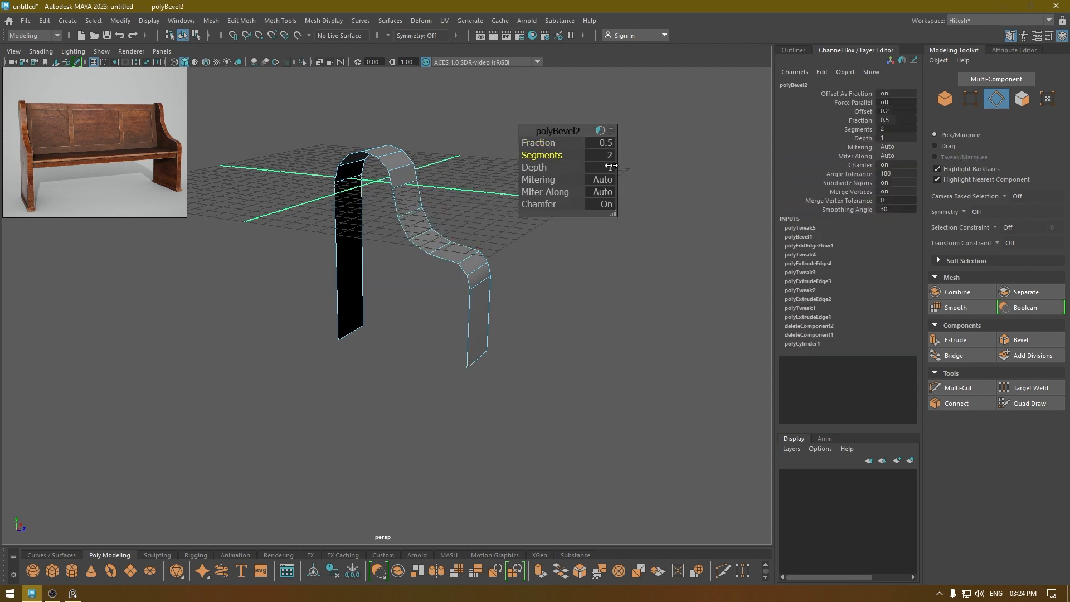
pyautogui.moveTo(536, 144); pyautogui.dragTo(540, 142)
pyautogui.keyDown('alt'); pyautogui.moveTo(360, 235); pyautogui.dragTo(453, 227); pyautogui.keyUp('alt')
pyautogui.press('w')
# Scale the whole bench side strip down along the X axis to make it narrower
pyautogui.moveTo(414, 164); pyautogui.dragTo(457, 147, button='right')
pyautogui.keyDown('alt'); pyautogui.moveTo(435, 183); pyautogui.dragTo(364, 246); pyautogui.keyUp('alt')
pyautogui.press('r')
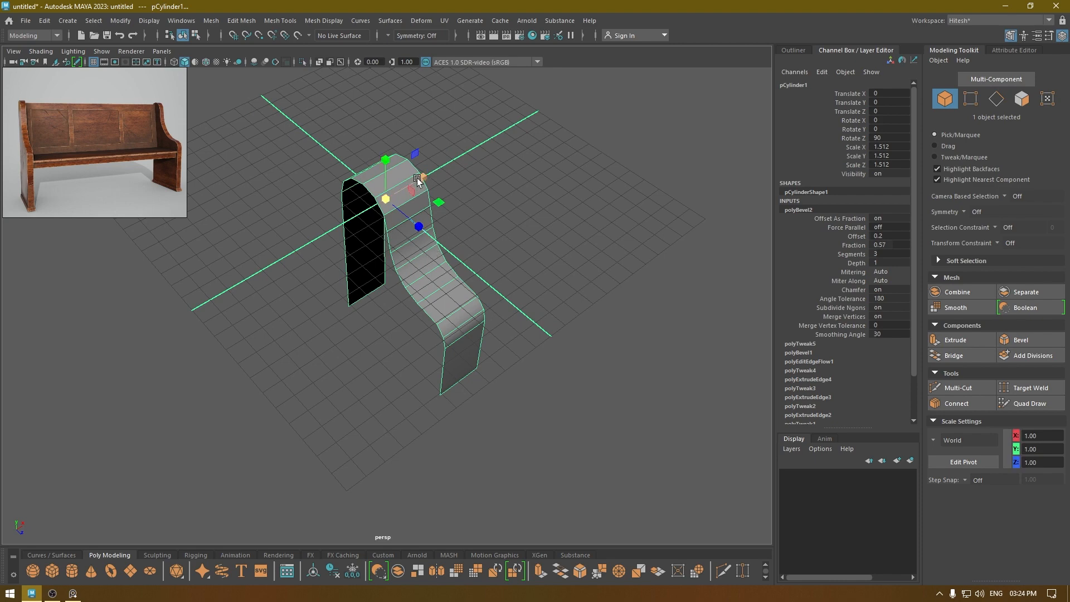
pyautogui.moveTo(417, 178); pyautogui.dragTo(394, 190)
pyautogui.click(530, 232)
pyautogui.keyDown('alt'); pyautogui.moveTo(530, 232); pyautogui.dragTo(414, 234); pyautogui.keyUp('alt')
pyautogui.click(487, 294)
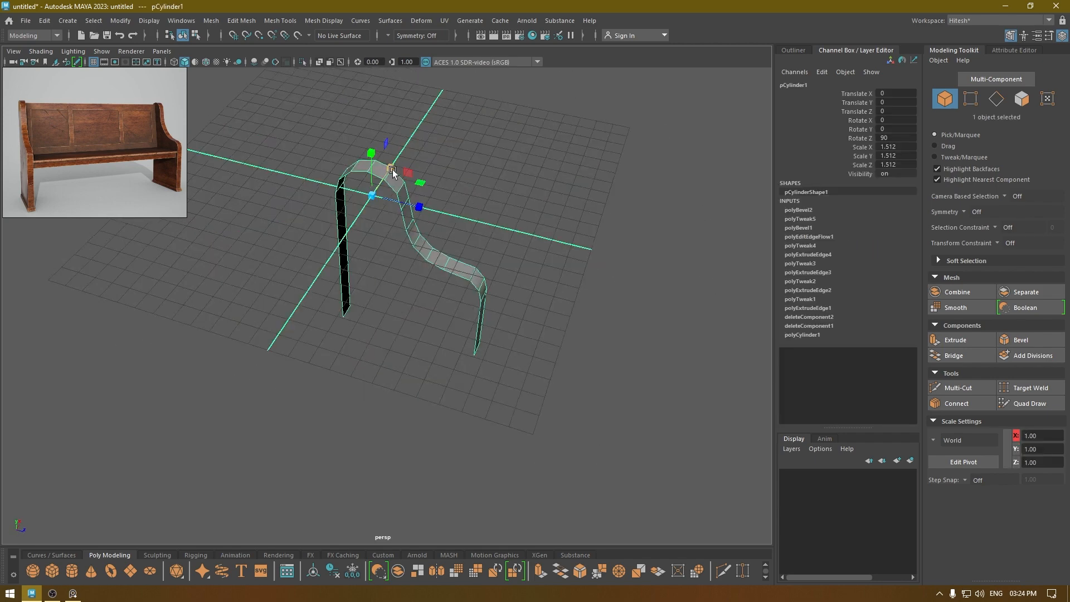
pyautogui.moveTo(393, 172); pyautogui.dragTo(374, 176)
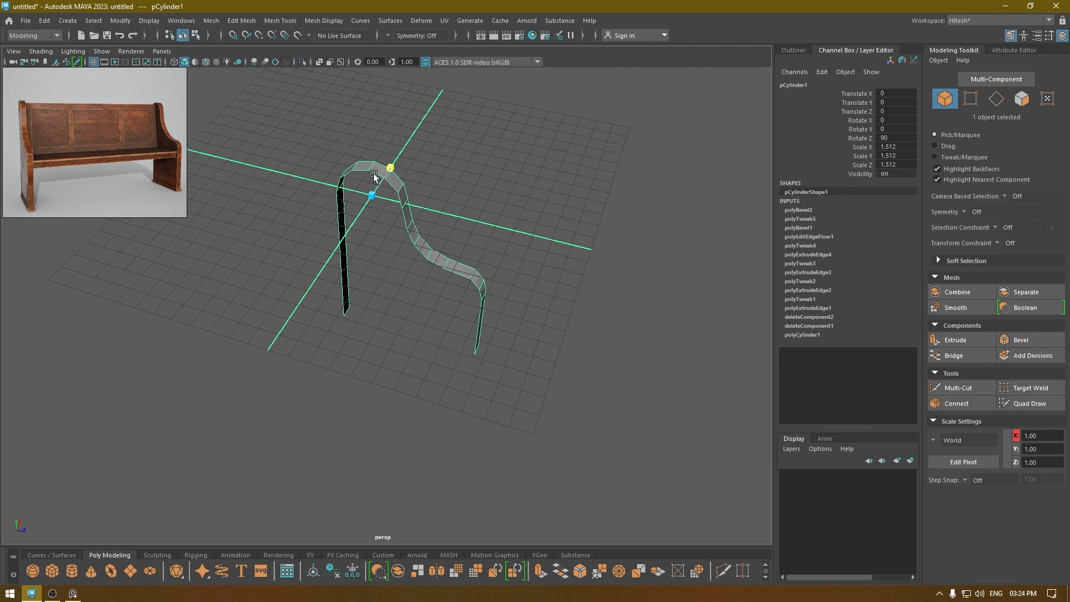
pyautogui.keyDown('alt'); pyautogui.moveTo(551, 362); pyautogui.dragTo(485, 275); pyautogui.keyUp('alt')
pyautogui.click(483, 284)
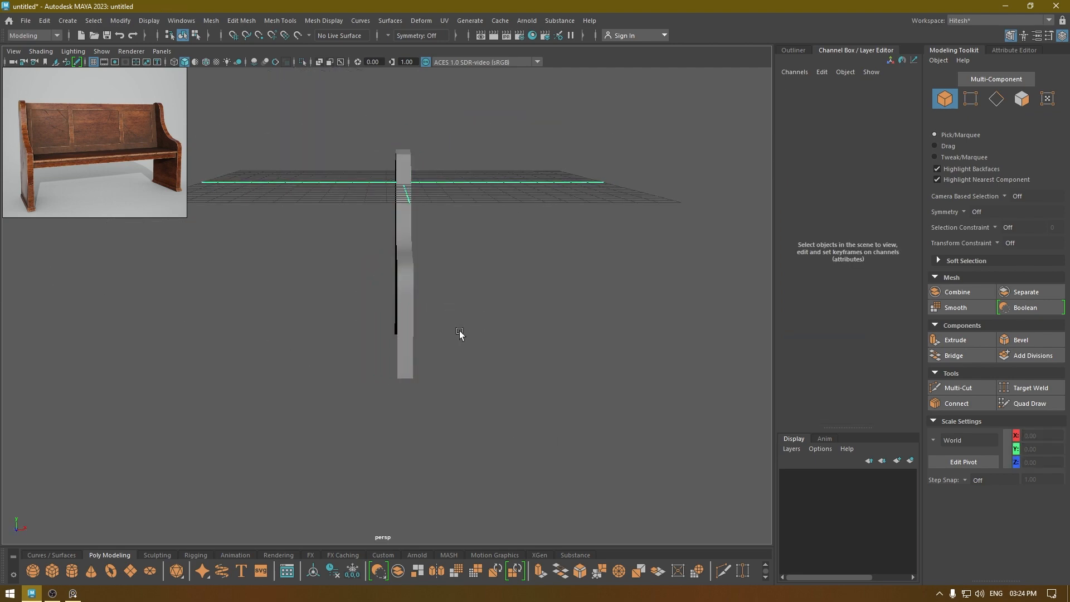
pyautogui.keyDown('alt'); pyautogui.moveTo(459, 329); pyautogui.dragTo(634, 328); pyautogui.keyUp('alt')
pyautogui.click(432, 242)
pyautogui.keyDown('alt'); pyautogui.moveTo(432, 241); pyautogui.dragTo(425, 218); pyautogui.keyUp('alt')
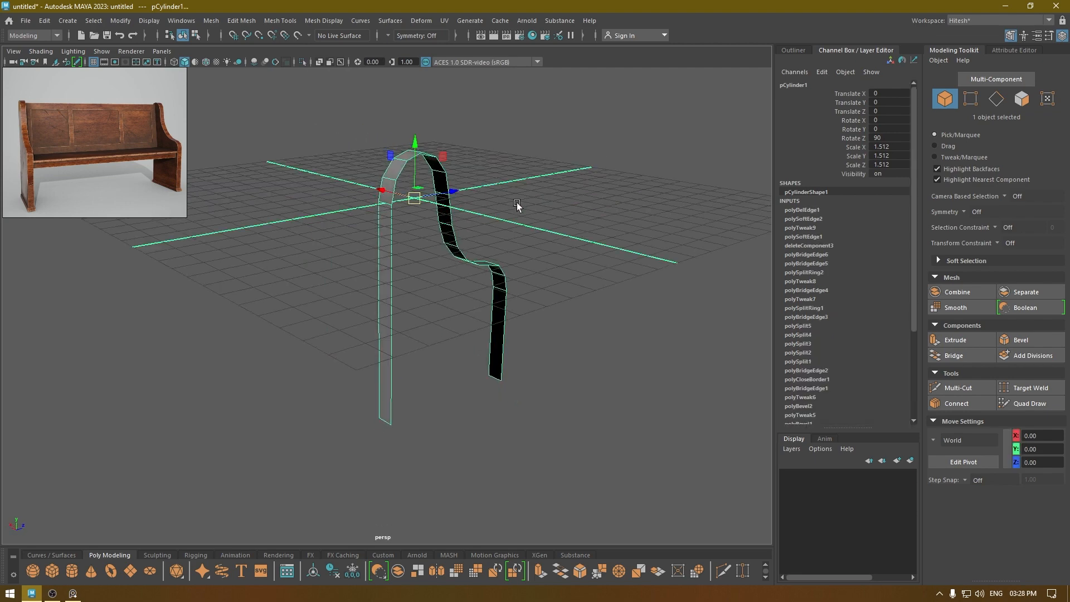
# Cut an edge across the back upright level with the front leg's upper end, and show the strip's vertices in the side view
pyautogui.keyDown('alt'); pyautogui.moveTo(519, 203); pyautogui.dragTo(475, 183); pyautogui.keyUp('alt')
pyautogui.moveTo(559, 179); pyautogui.dragTo(494, 210, button='right')
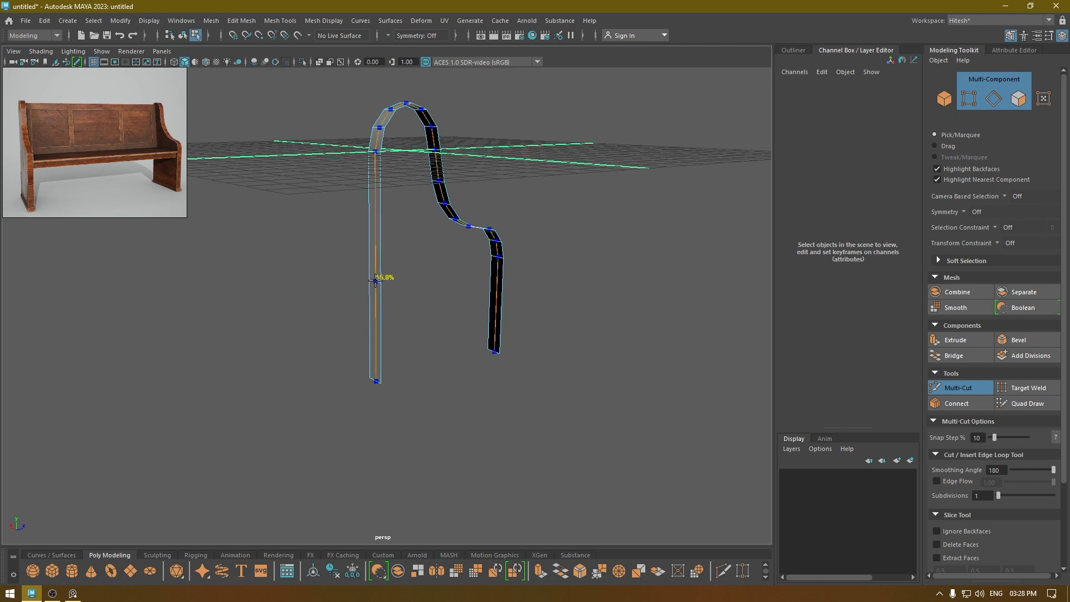
pyautogui.press('w')
pyautogui.press('space')
pyautogui.moveTo(427, 266); pyautogui.dragTo(341, 250)
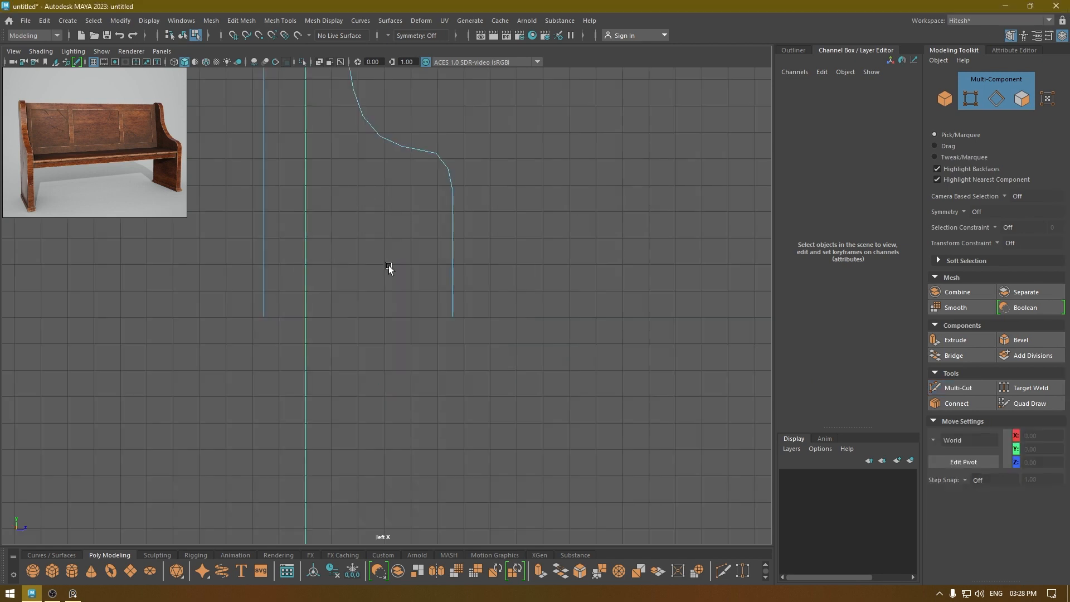
pyautogui.scroll(1, 393, 229)
pyautogui.keyDown('alt'); pyautogui.moveTo(485, 319); pyautogui.dragTo(547, 411, button='middle'); pyautogui.keyUp('alt')
pyautogui.moveTo(439, 267); pyautogui.dragTo(359, 270, button='right')
# Try to level the back upright's new vertices with the front leg's upper vertices by scaling all four vertically
pyautogui.moveTo(284, 262); pyautogui.dragTo(415, 325)
pyautogui.keyDown('shift'); pyautogui.moveTo(548, 303); pyautogui.dragTo(473, 267); pyautogui.keyUp('shift')
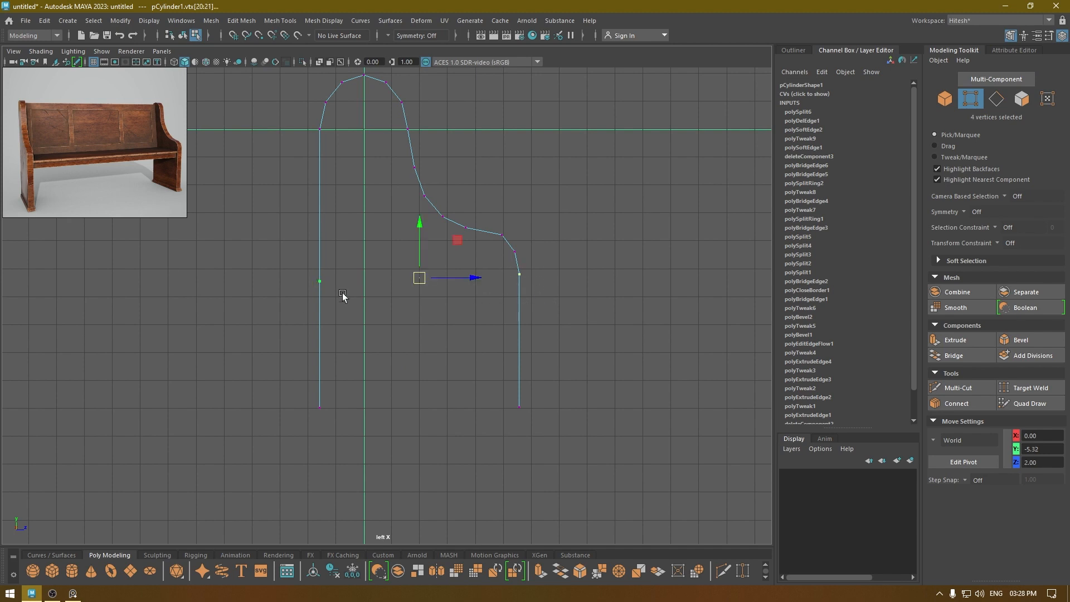
pyautogui.press('r')
pyautogui.moveTo(419, 230); pyautogui.dragTo(418, 342)
pyautogui.press('w')
pyautogui.hotkey('ctrl', 'z')
# Raise the two new back upright vertices to about Y -5.25, and return to edge selection in the perspective view
pyautogui.moveTo(349, 249); pyautogui.dragTo(304, 316)
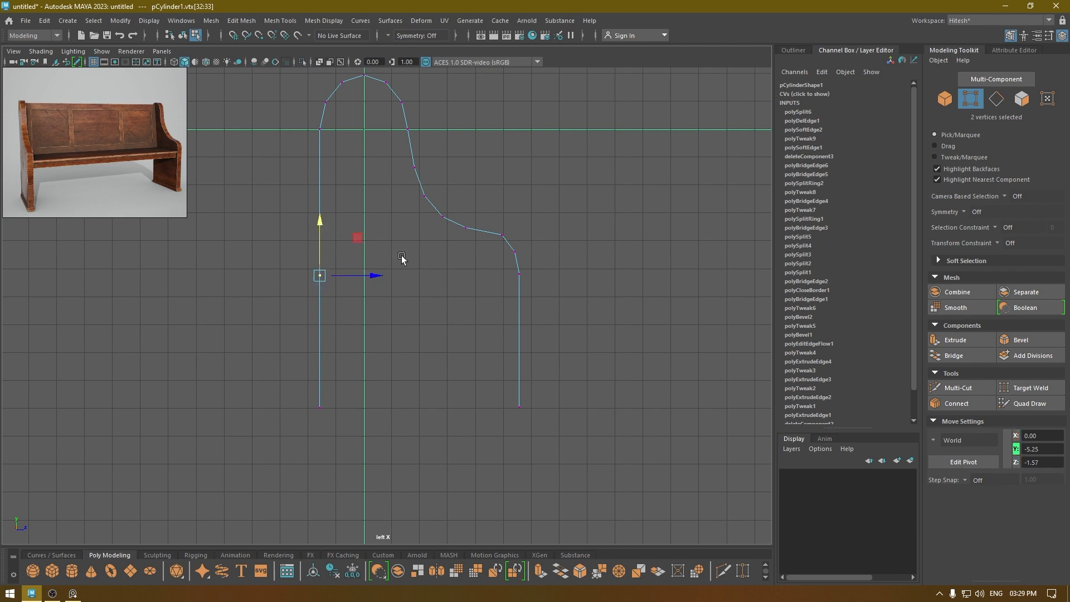
pyautogui.moveTo(401, 258); pyautogui.dragTo(382, 230, button='right')
pyautogui.press('space')
pyautogui.moveTo(321, 215); pyautogui.dragTo(321, 212)
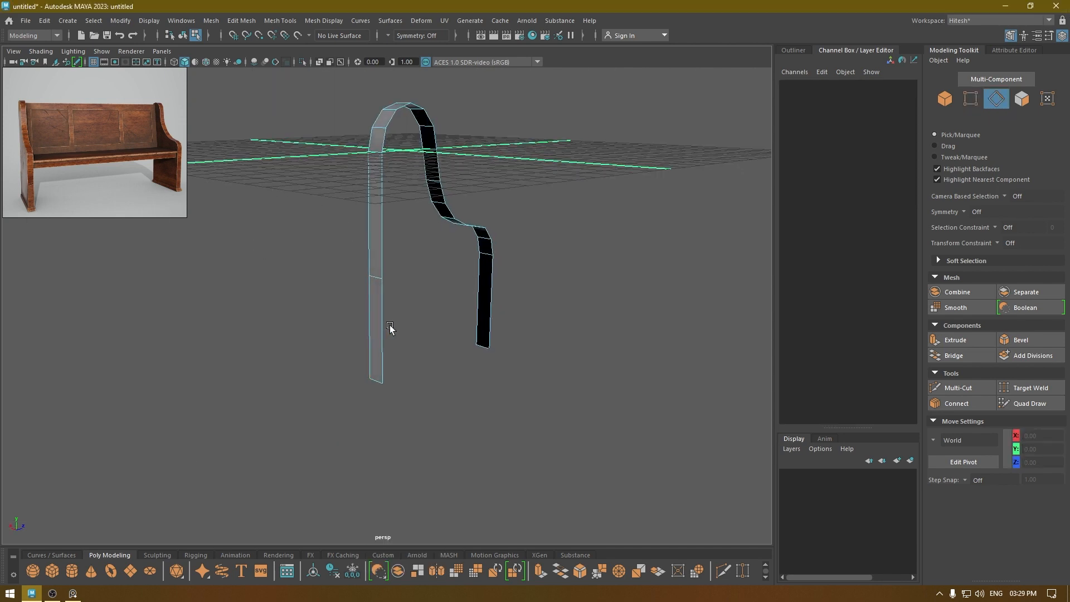
# Bridge the lower inner edges of the back upright and the front leg on one side of the strip
pyautogui.click(382, 329)
pyautogui.keyDown('shift'); pyautogui.click(490, 305); pyautogui.keyUp('shift')
pyautogui.keyDown('shift'); pyautogui.moveTo(490, 305); pyautogui.dragTo(534, 376, button='right'); pyautogui.keyUp('shift')
pyautogui.keyDown('alt'); pyautogui.moveTo(531, 329); pyautogui.dragTo(478, 313); pyautogui.keyUp('alt')
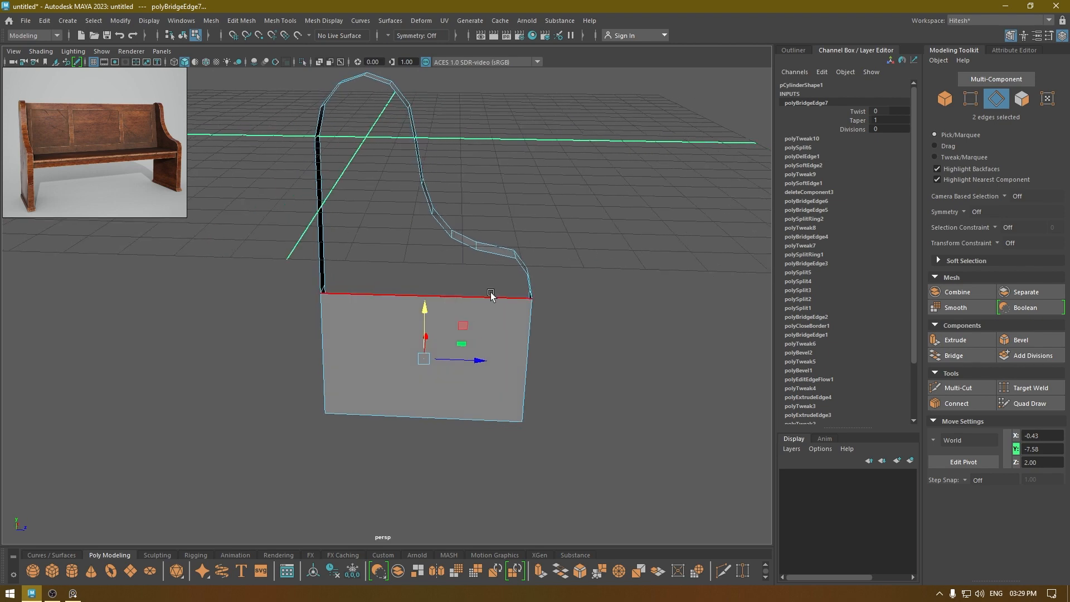
# Insert a vertical edge in the lower panel beneath the rear end of the armrest's flattest segment
pyautogui.keyDown('alt'); pyautogui.moveTo(509, 267); pyautogui.dragTo(512, 265); pyautogui.keyUp('alt')
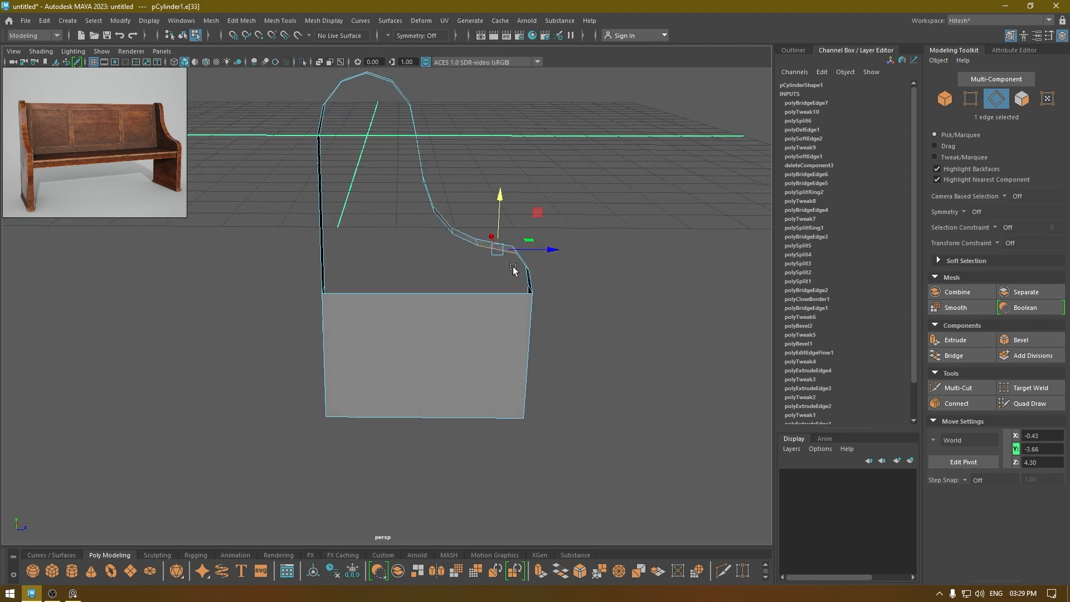
pyautogui.moveTo(406, 266)
pyautogui.mouseDown(button='right')
pyautogui.moveTo(418, 309)
pyautogui.moveTo(458, 251)
pyautogui.moveTo(418, 249)
pyautogui.moveTo(417, 263)
pyautogui.mouseUp(button='right')
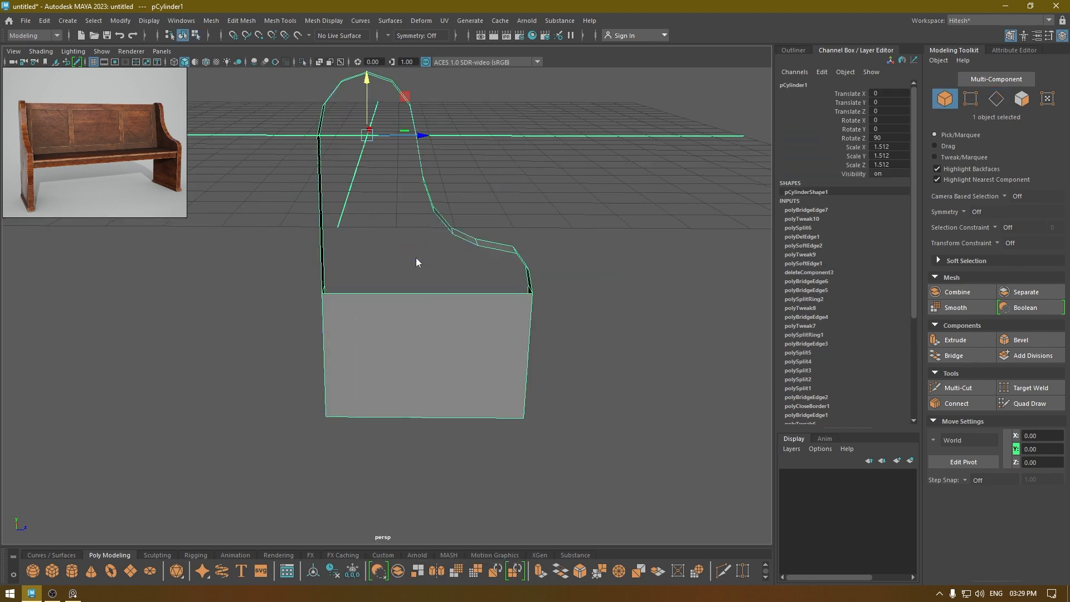
pyautogui.keyDown('ctrl'); pyautogui.click(478, 294); pyautogui.keyUp('ctrl')
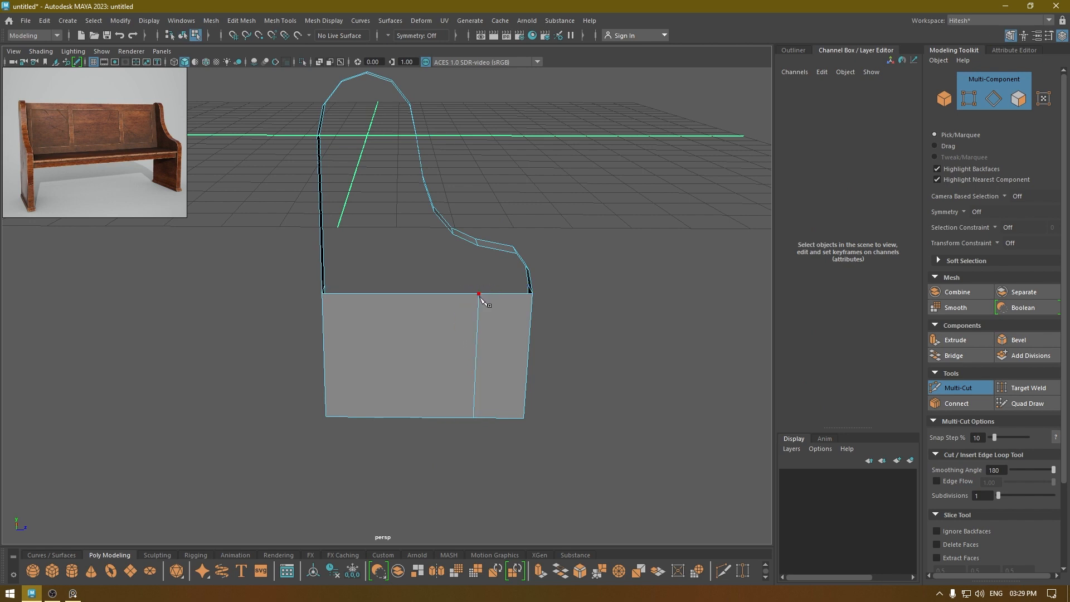
pyautogui.press('w')
# Try to bridge the armrest's flattest edge to the front segment of the lower panel's upper edge
pyautogui.moveTo(501, 298); pyautogui.dragTo(499, 239, button='right')
pyautogui.click(498, 248)
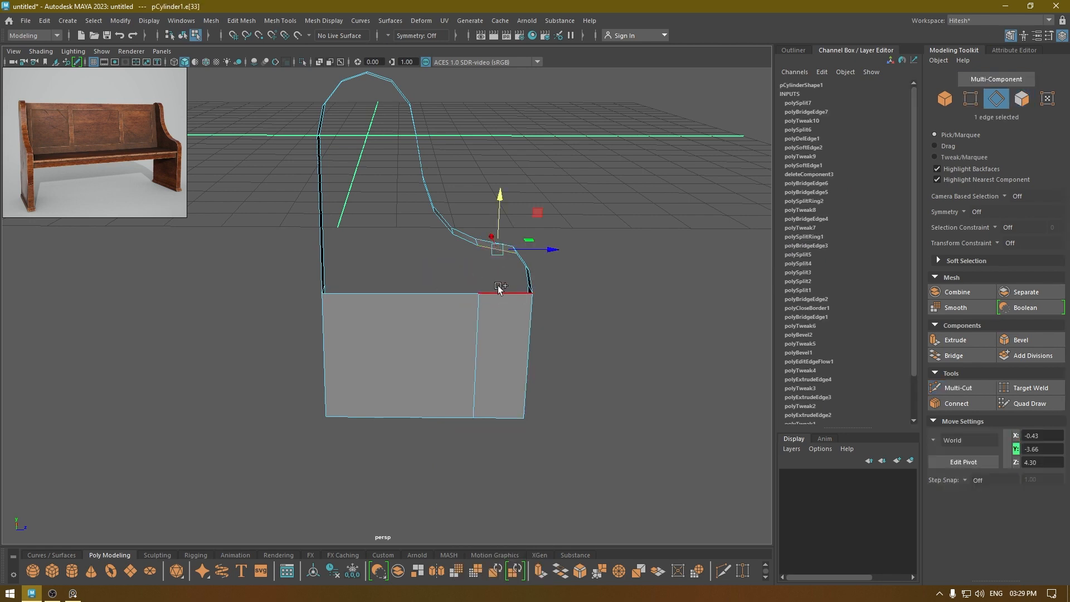
pyautogui.keyDown('shift'); pyautogui.click(500, 290); pyautogui.keyUp('shift')
pyautogui.keyDown('shift'); pyautogui.moveTo(500, 287); pyautogui.dragTo(490, 421, button='right'); pyautogui.keyUp('shift')
pyautogui.keyDown('alt'); pyautogui.moveTo(510, 367); pyautogui.dragTo(468, 377); pyautogui.keyUp('alt')
pyautogui.press('w')
pyautogui.keyDown('alt'); pyautogui.moveTo(507, 310); pyautogui.dragTo(525, 366); pyautogui.keyUp('alt')
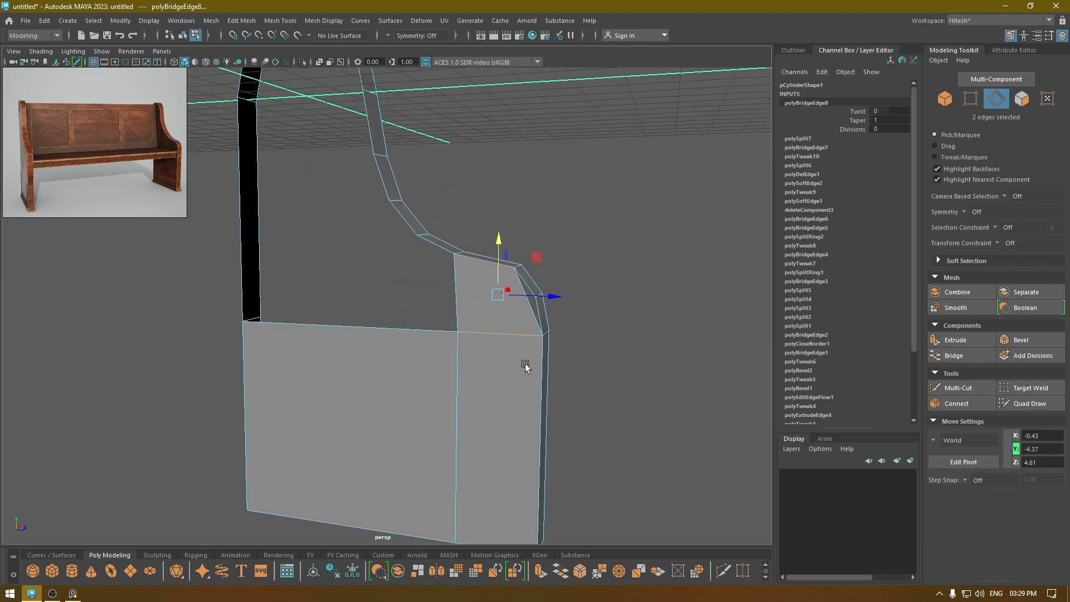
pyautogui.hotkey('ctrl', 'z')
# Bridge the armrest's flattest edge to the panel's front upper segment, and fill the gap left at the rounded front corner
pyautogui.keyDown('alt'); pyautogui.moveTo(512, 307); pyautogui.dragTo(521, 332); pyautogui.keyUp('alt')
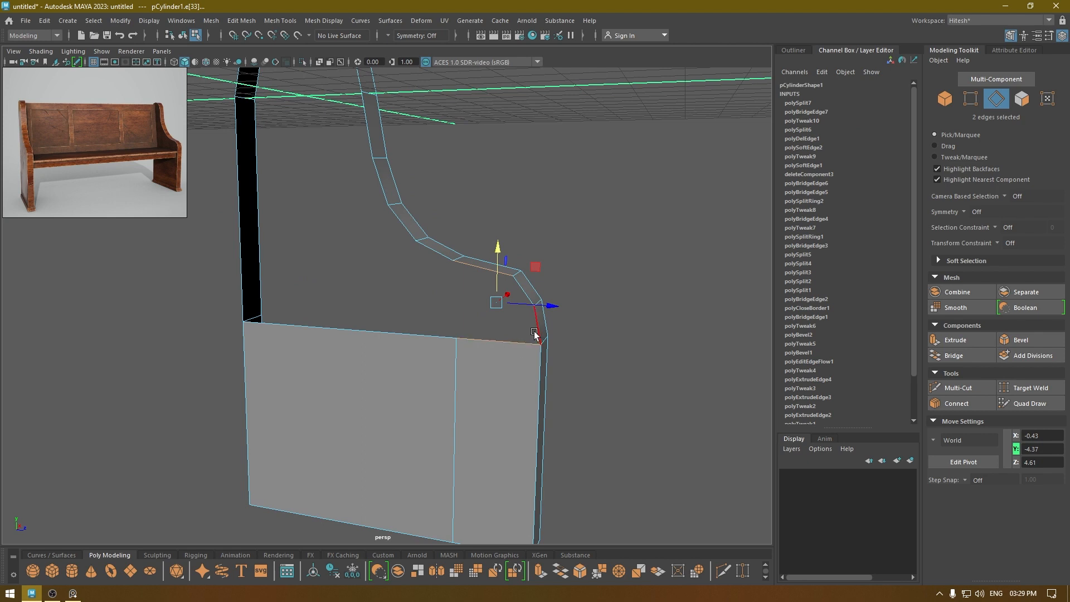
pyautogui.click(535, 332)
pyautogui.click(527, 289)
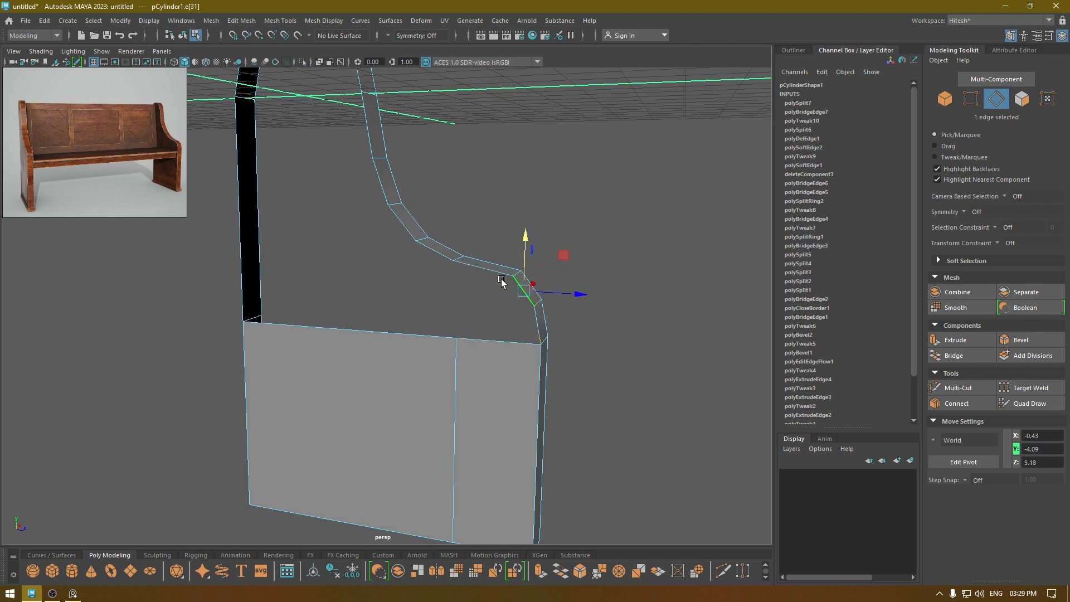
pyautogui.click(488, 272)
pyautogui.keyDown('alt'); pyautogui.moveTo(482, 310); pyautogui.dragTo(497, 316); pyautogui.keyUp('alt')
pyautogui.keyDown('shift'); pyautogui.click(496, 334); pyautogui.keyUp('shift')
pyautogui.keyDown('shift'); pyautogui.moveTo(496, 334); pyautogui.dragTo(473, 468, button='right'); pyautogui.keyUp('shift')
pyautogui.moveTo(518, 313); pyautogui.dragTo(529, 182, button='right')
pyautogui.doubleClick(517, 318)
pyautogui.keyDown('shift'); pyautogui.moveTo(518, 319); pyautogui.dragTo(505, 463, button='right'); pyautogui.keyUp('shift')
# Insert three more vertical edge loops in the lower panel, spaced between the existing vertical edge and the back upright
pyautogui.keyDown('alt'); pyautogui.moveTo(490, 293); pyautogui.dragTo(577, 341); pyautogui.keyUp('alt')
pyautogui.keyDown('alt'); pyautogui.moveTo(506, 174); pyautogui.dragTo(448, 313); pyautogui.keyUp('alt')
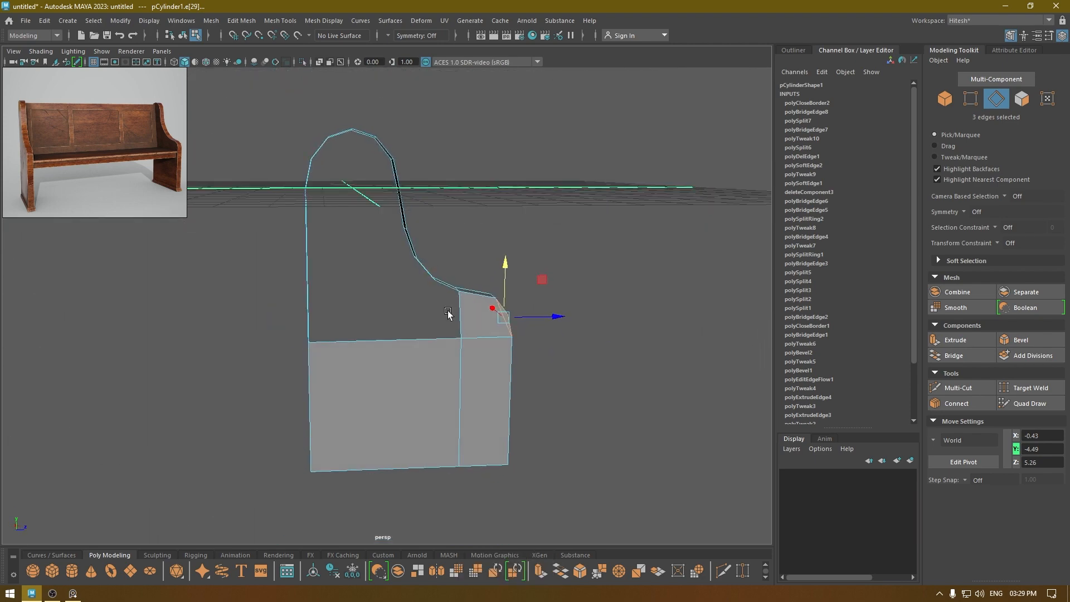
pyautogui.keyDown('alt'); pyautogui.moveTo(376, 208); pyautogui.dragTo(392, 214); pyautogui.keyUp('alt')
pyautogui.keyDown('alt'); pyautogui.moveTo(391, 214); pyautogui.dragTo(406, 306, button='middle'); pyautogui.keyUp('alt')
pyautogui.keyDown('alt'); pyautogui.moveTo(415, 290); pyautogui.dragTo(386, 303); pyautogui.keyUp('alt')
pyautogui.keyDown('alt'); pyautogui.moveTo(386, 303); pyautogui.dragTo(420, 223, button='middle'); pyautogui.keyUp('alt')
pyautogui.moveTo(420, 234); pyautogui.dragTo(513, 154, button='right')
pyautogui.keyDown('alt'); pyautogui.moveTo(513, 154); pyautogui.dragTo(511, 206); pyautogui.keyUp('alt')
pyautogui.keyDown('shift'); pyautogui.moveTo(510, 202); pyautogui.dragTo(444, 197, button='right'); pyautogui.keyUp('shift')
pyautogui.keyDown('ctrl'); pyautogui.click(435, 301); pyautogui.keyUp('ctrl')
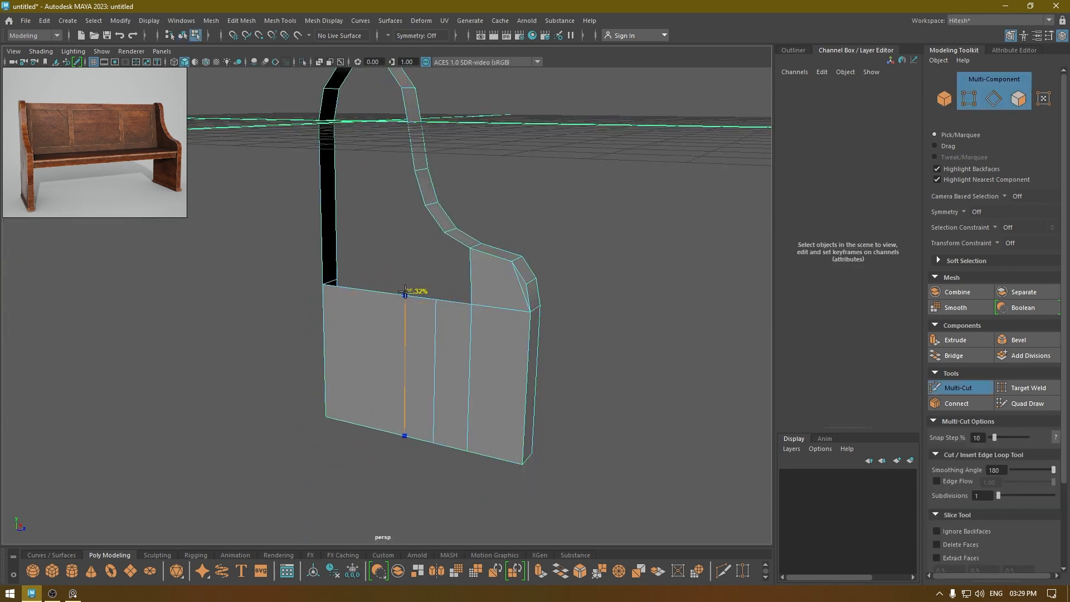
pyautogui.keyDown('ctrl'); pyautogui.click(359, 291); pyautogui.keyUp('ctrl')
pyautogui.press('w')
# Bridge the next two edges of the armrest slope to the lower panel's upper segments beneath them
pyautogui.keyDown('alt'); pyautogui.moveTo(441, 289); pyautogui.dragTo(463, 266); pyautogui.keyUp('alt')
pyautogui.click(473, 235)
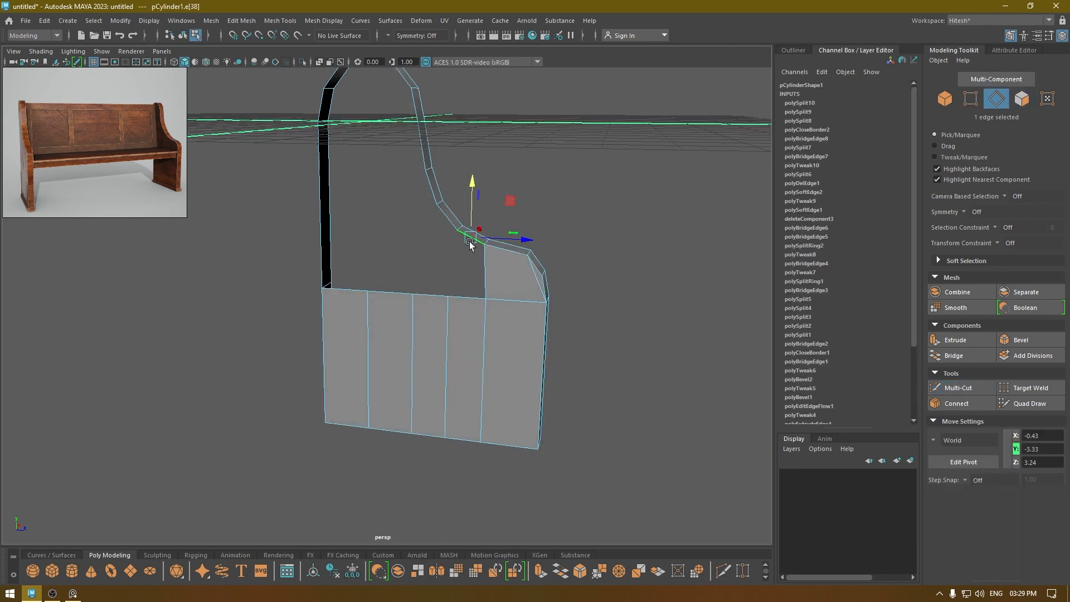
pyautogui.keyDown('shift'); pyautogui.click(476, 293); pyautogui.keyUp('shift')
pyautogui.keyDown('shift'); pyautogui.moveTo(475, 293); pyautogui.dragTo(470, 428, button='right'); pyautogui.keyUp('shift')
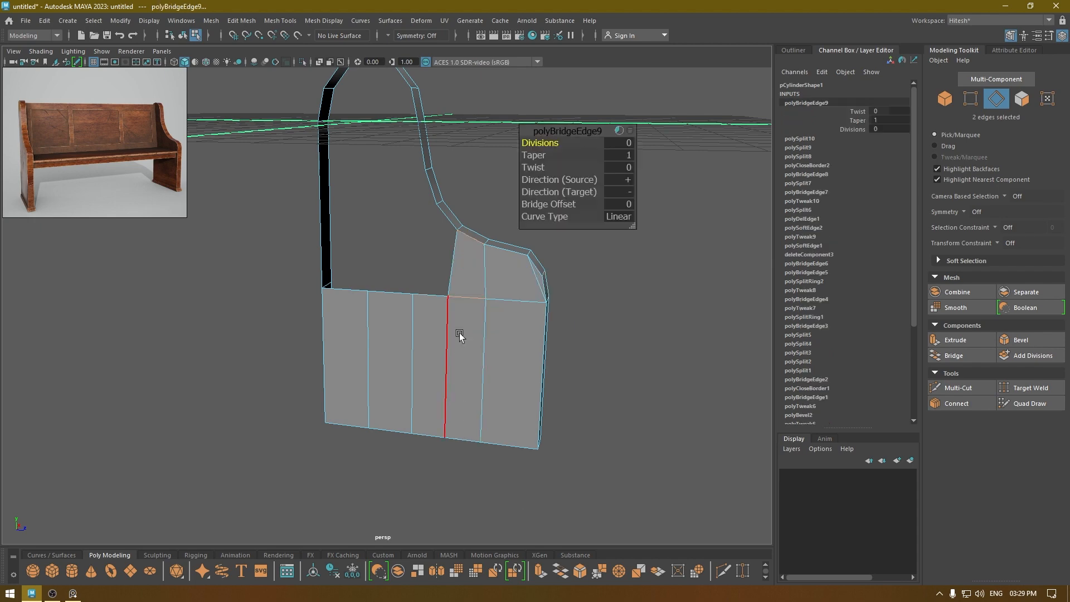
pyautogui.press('g')
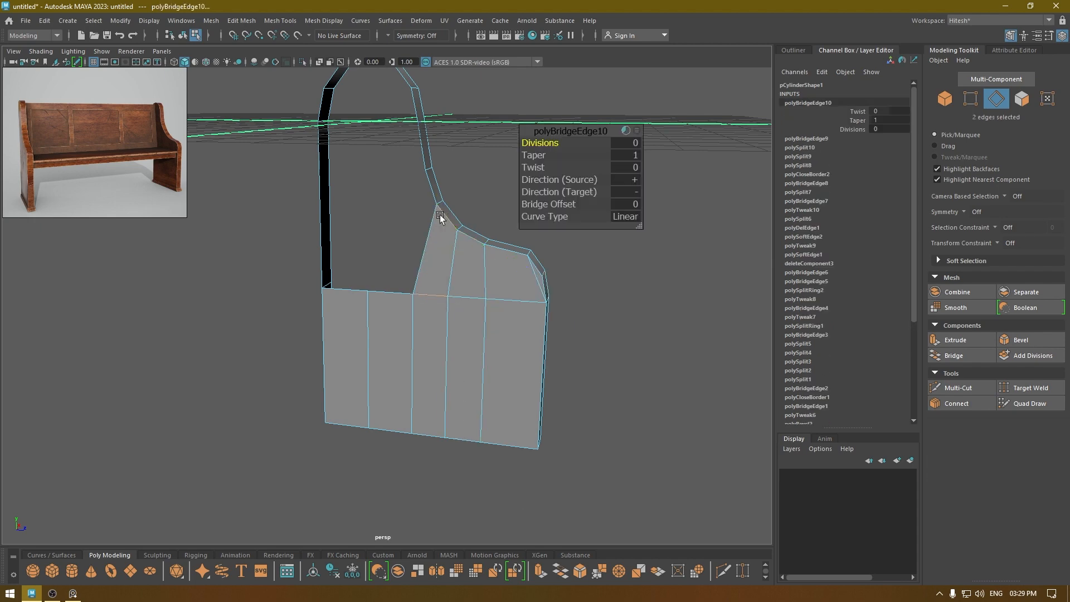
pyautogui.press('w')
# Bridge the two pairs of opposite edges across the rounded top of the side panel
pyautogui.keyDown('alt'); pyautogui.moveTo(440, 225); pyautogui.dragTo(468, 278); pyautogui.keyUp('alt')
pyautogui.keyDown('alt'); pyautogui.moveTo(411, 183); pyautogui.dragTo(365, 219); pyautogui.keyUp('alt')
pyautogui.click(350, 186)
pyautogui.press('g')
pyautogui.press('w')
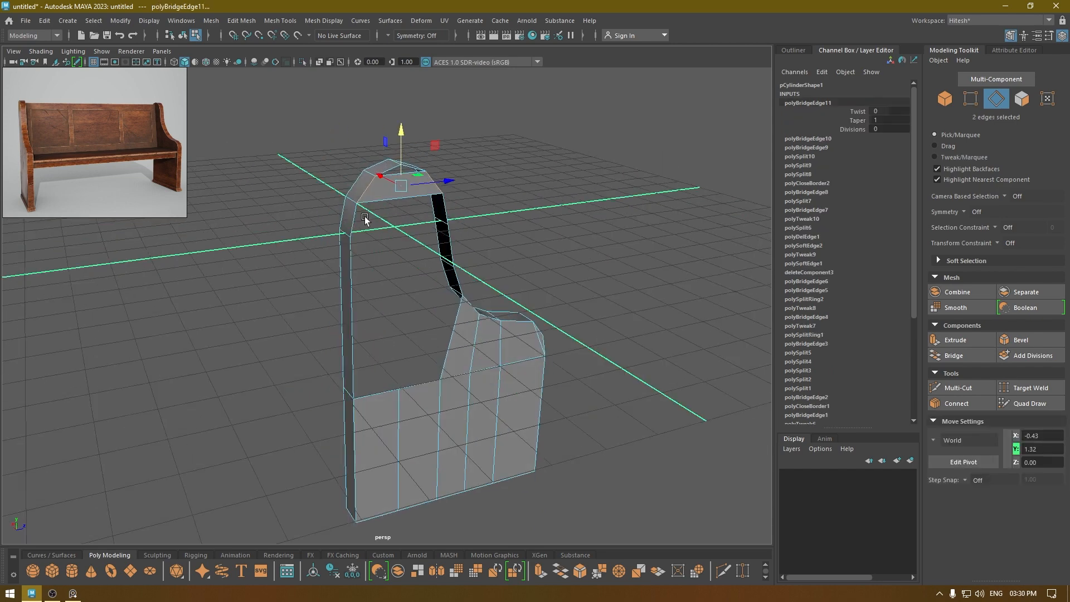
pyautogui.click(363, 219)
pyautogui.keyDown('shift'); pyautogui.click(444, 215); pyautogui.keyUp('shift')
pyautogui.press('g')
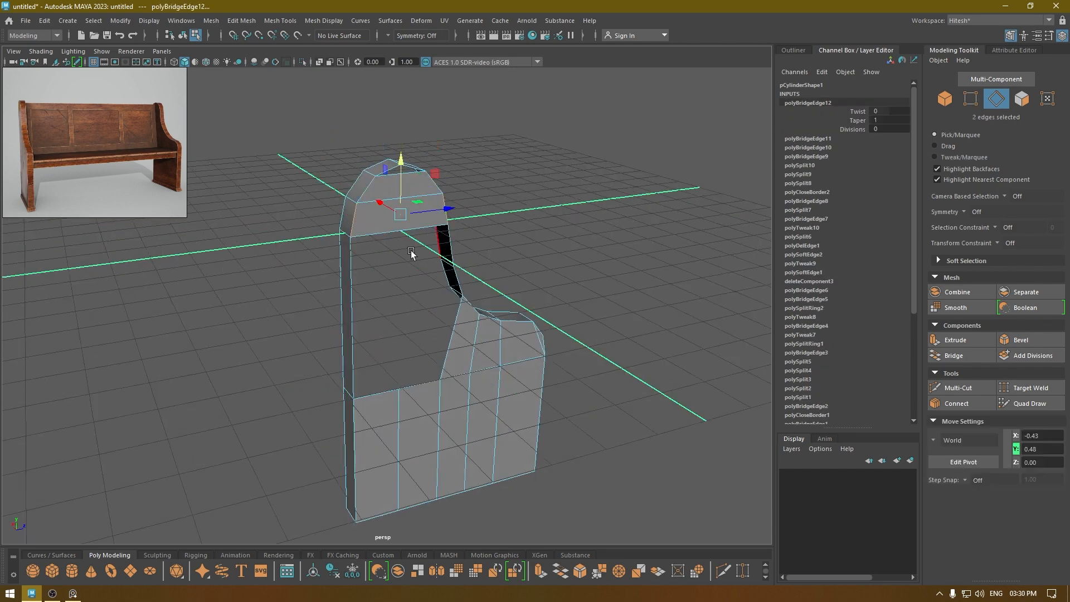
# Insert two horizontal edges across the back upright between the rounded top and the lower panel
pyautogui.click(343, 282)
pyautogui.moveTo(342, 281)
pyautogui.keyDown('shift'); pyautogui.mouseDown(button='right')
pyautogui.moveTo(312, 289)
pyautogui.moveTo(326, 273)
pyautogui.mouseUp(button='right'); pyautogui.keyUp('shift')
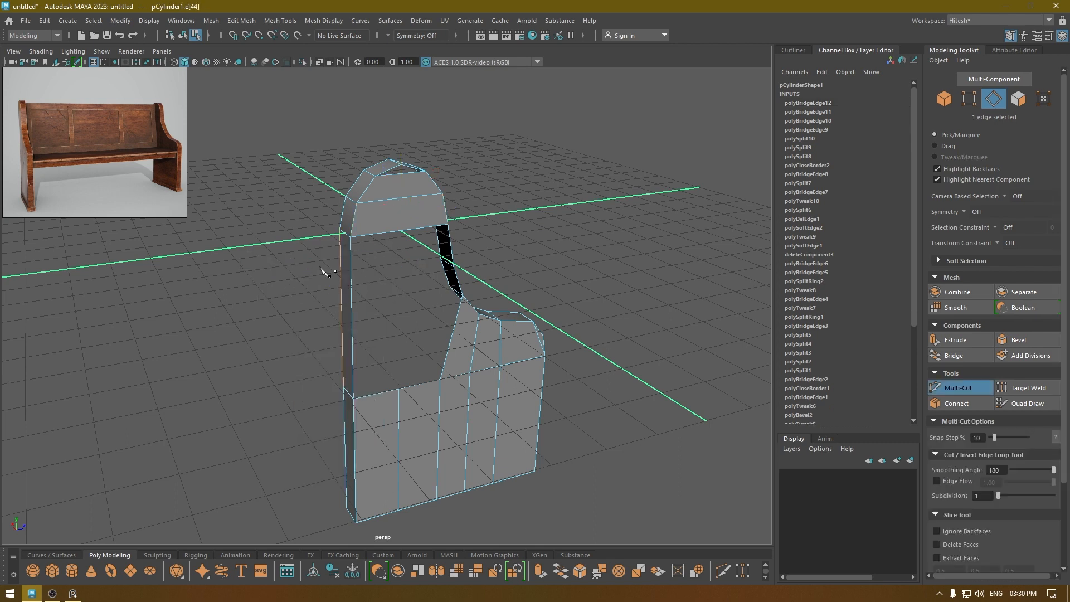
pyautogui.click(350, 275)
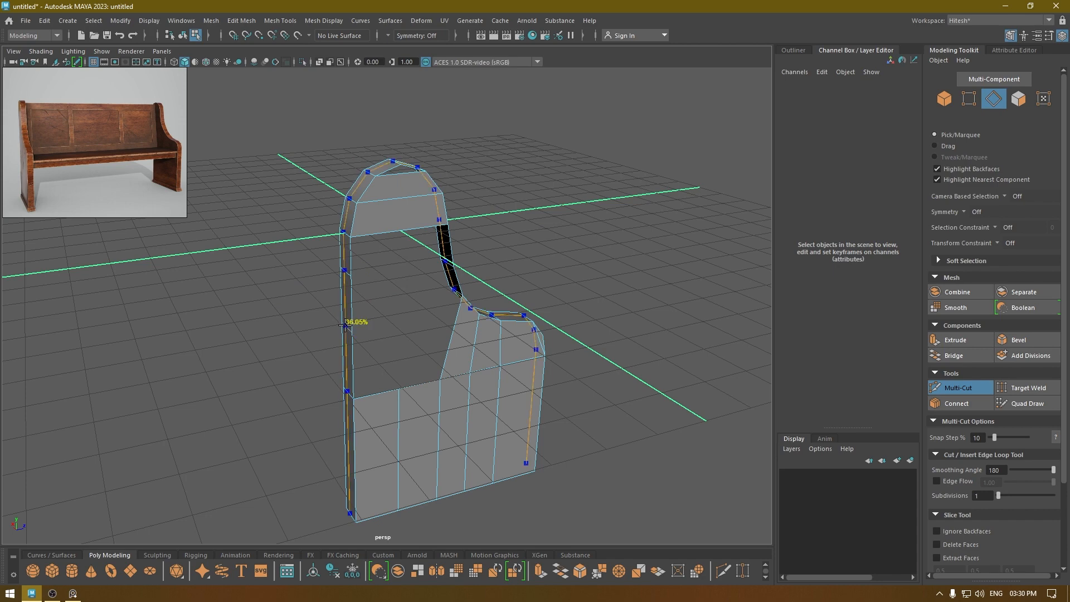
pyautogui.press('w')
# Bridge the two curved front edges below the rounded top to the matching segments of the back upright
pyautogui.click(451, 235)
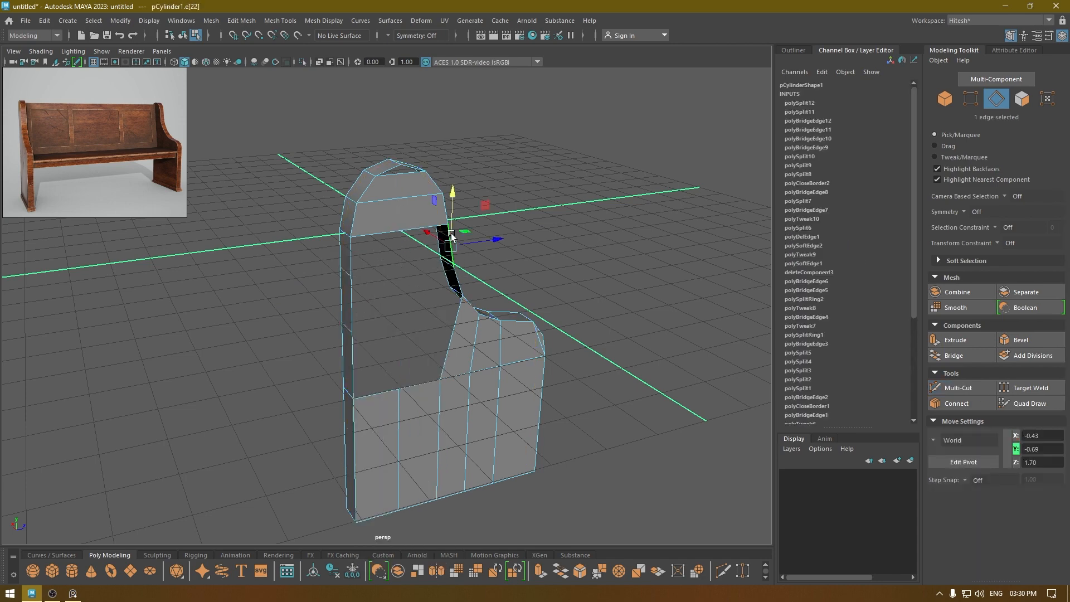
pyautogui.keyDown('shift'); pyautogui.click(357, 262); pyautogui.keyUp('shift')
pyautogui.keyDown('shift'); pyautogui.moveTo(355, 260); pyautogui.dragTo(348, 393, button='right'); pyautogui.keyUp('shift')
pyautogui.keyDown('alt'); pyautogui.moveTo(442, 298); pyautogui.dragTo(444, 269); pyautogui.keyUp('alt')
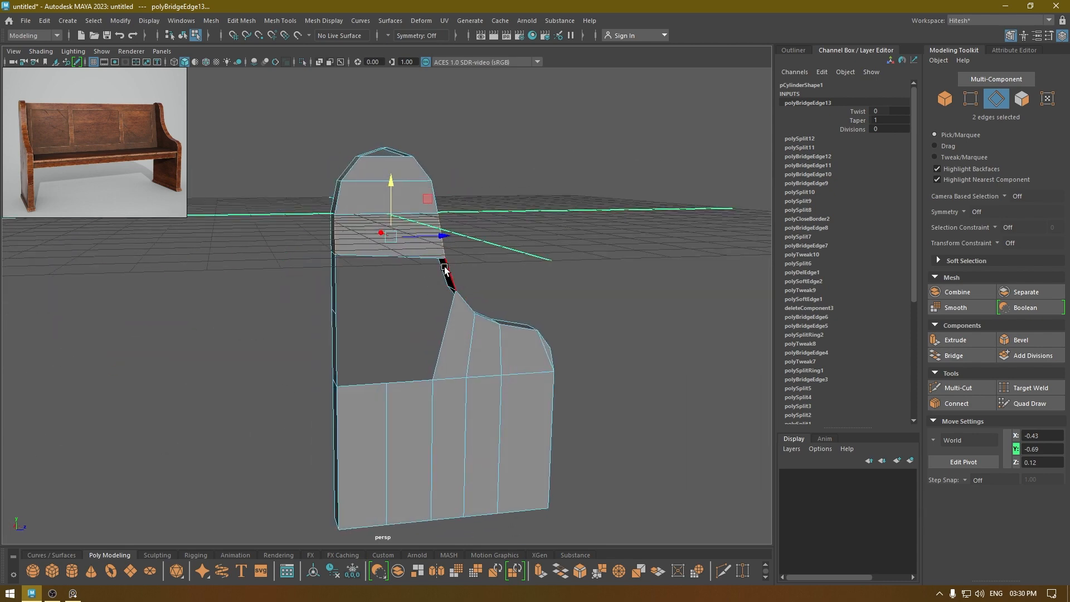
pyautogui.click(445, 268)
pyautogui.keyDown('shift'); pyautogui.click(342, 273); pyautogui.keyUp('shift')
pyautogui.press('g')
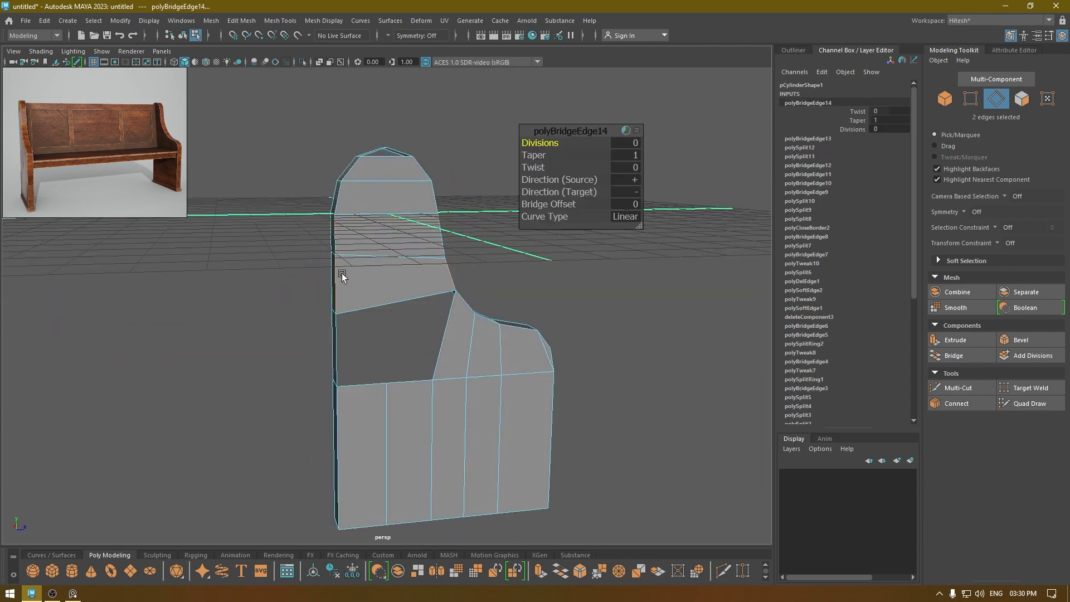
# Fill the remaining hole between the backrest faces, the armrest faces and the lower panel
pyautogui.press('w')
pyautogui.doubleClick(363, 305)
pyautogui.keyDown('shift'); pyautogui.moveTo(362, 306); pyautogui.dragTo(350, 441, button='right'); pyautogui.keyUp('shift')
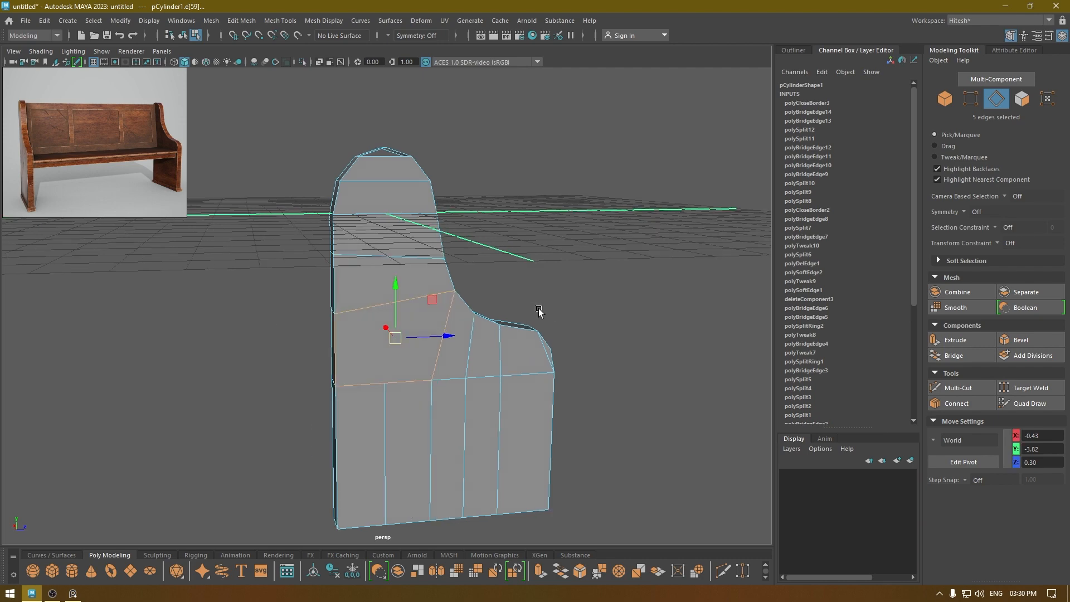
# Cut a vertical line of edges from the lower panel's rear vertical edge up to the highest bridged edge in the arch
pyautogui.keyDown('alt'); pyautogui.moveTo(419, 329); pyautogui.dragTo(412, 325); pyautogui.keyUp('alt')
pyautogui.moveTo(408, 268); pyautogui.dragTo(472, 238, button='right')
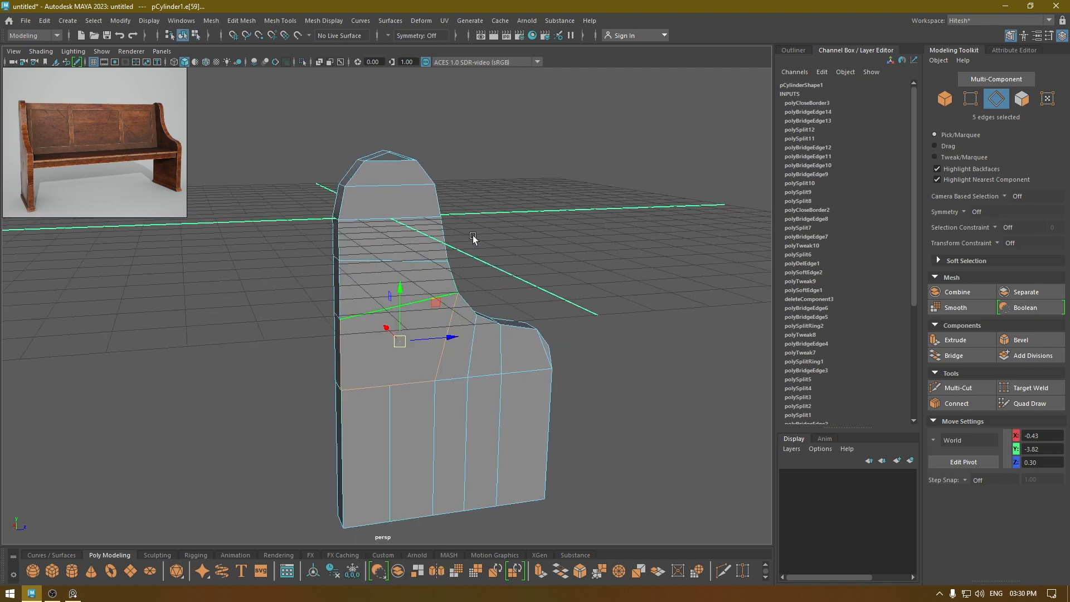
pyautogui.keyDown('alt'); pyautogui.moveTo(406, 108); pyautogui.dragTo(389, 105); pyautogui.keyUp('alt')
pyautogui.keyDown('alt'); pyautogui.moveTo(388, 240); pyautogui.dragTo(406, 221); pyautogui.keyUp('alt')
pyautogui.keyDown('shift'); pyautogui.moveTo(407, 221); pyautogui.dragTo(388, 222, button='right'); pyautogui.keyUp('shift')
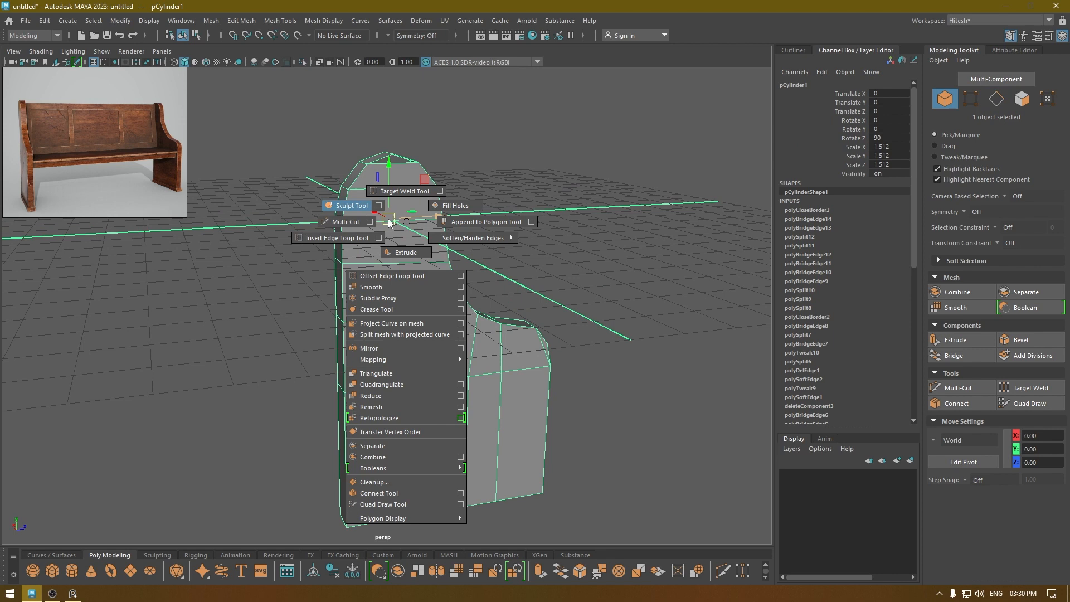
pyautogui.click(348, 221)
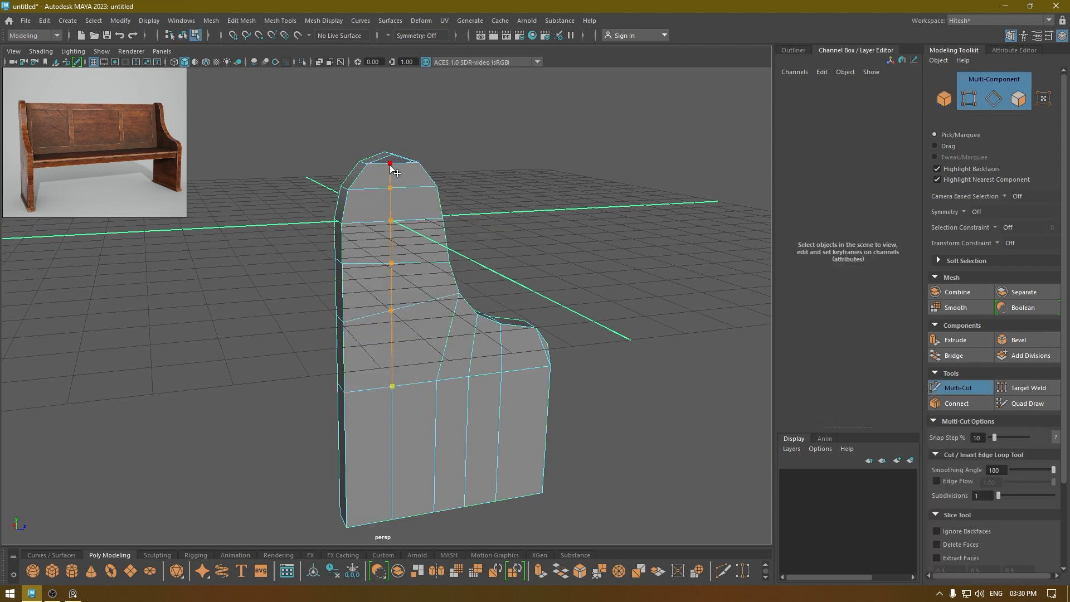
pyautogui.press('w')
# Fill the small open gap at the very top of the rounded arch
pyautogui.keyDown('alt'); pyautogui.moveTo(389, 165); pyautogui.dragTo(422, 176); pyautogui.keyUp('alt')
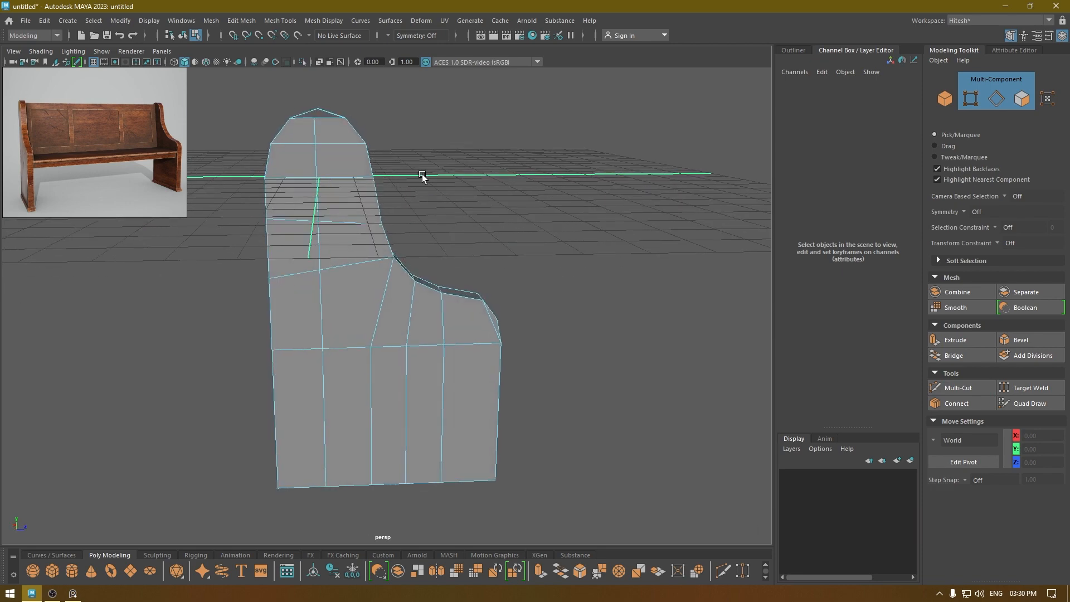
pyautogui.keyDown('alt'); pyautogui.moveTo(422, 176); pyautogui.dragTo(483, 357, button='middle'); pyautogui.keyUp('alt')
pyautogui.keyDown('alt'); pyautogui.moveTo(483, 356); pyautogui.dragTo(528, 426); pyautogui.keyUp('alt')
pyautogui.moveTo(503, 231); pyautogui.dragTo(496, 187, button='right')
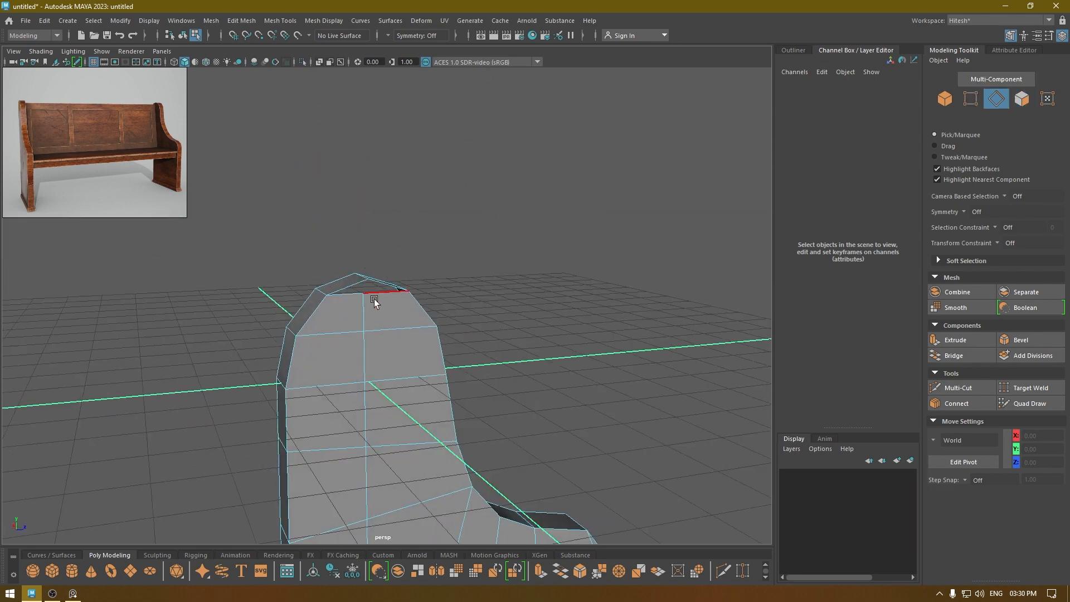
pyautogui.doubleClick(373, 300)
pyautogui.keyDown('shift'); pyautogui.moveTo(497, 243); pyautogui.dragTo(463, 390, button='right'); pyautogui.keyUp('shift')
# Cut a line of edges across the panel between the armrest slope and the lower panel, from the front corner to the back edge
pyautogui.keyDown('alt'); pyautogui.moveTo(461, 380); pyautogui.dragTo(364, 65, button='middle'); pyautogui.keyUp('alt')
pyautogui.keyDown('alt'); pyautogui.moveTo(451, 366); pyautogui.dragTo(490, 375, button='middle'); pyautogui.keyUp('alt')
pyautogui.keyDown('alt'); pyautogui.moveTo(490, 375); pyautogui.dragTo(453, 341); pyautogui.keyUp('alt')
pyautogui.keyDown('alt'); pyautogui.moveTo(530, 302); pyautogui.dragTo(467, 296); pyautogui.keyUp('alt')
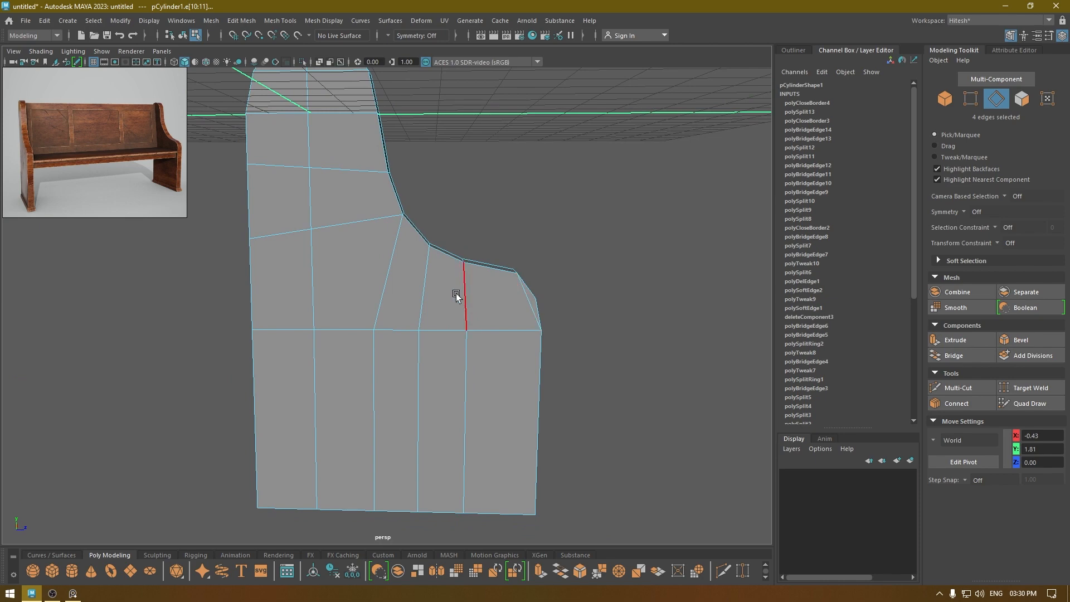
pyautogui.moveTo(456, 293); pyautogui.dragTo(456, 248, button='right')
pyautogui.keyDown('shift'); pyautogui.moveTo(520, 208); pyautogui.dragTo(478, 209, button='right'); pyautogui.keyUp('shift')
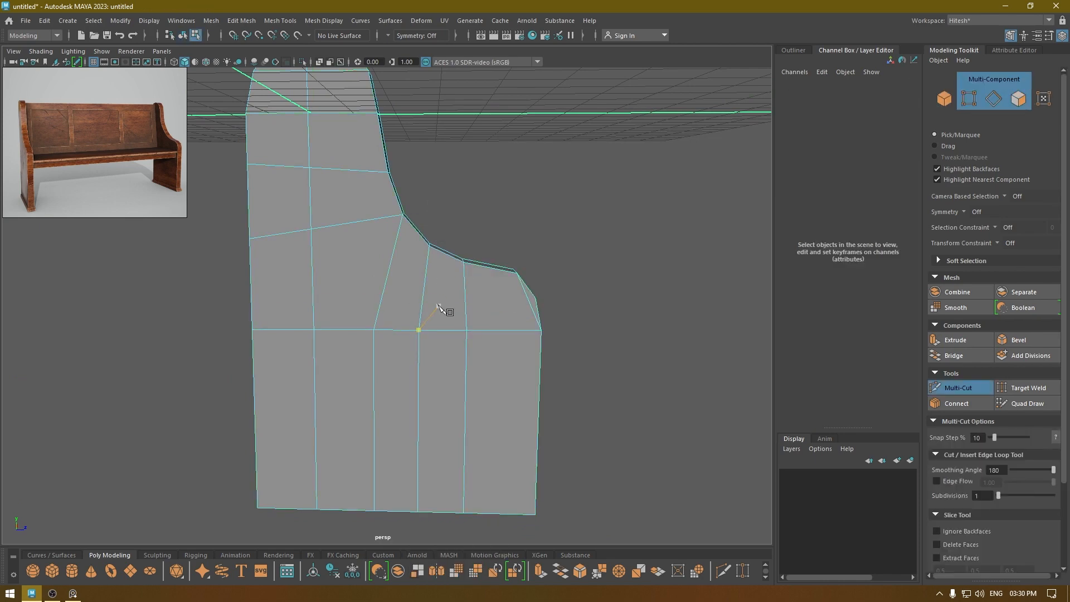
pyautogui.keyDown('ctrl'); pyautogui.click(388, 271); pyautogui.keyUp('ctrl')
pyautogui.press('w')
pyautogui.keyDown('alt'); pyautogui.moveTo(502, 363); pyautogui.dragTo(382, 333); pyautogui.keyUp('alt')
pyautogui.keyDown('alt'); pyautogui.moveTo(474, 365); pyautogui.dragTo(513, 305); pyautogui.keyUp('alt')
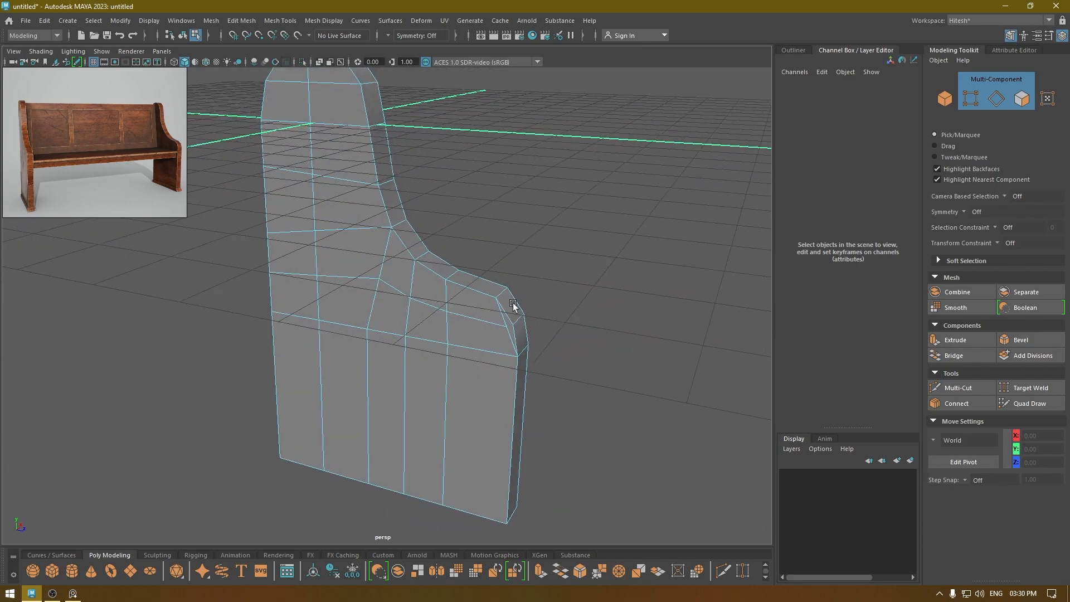
# Select the side panel as an object and snap its pivot along X to the panel's open side
pyautogui.moveTo(513, 305); pyautogui.dragTo(561, 254, button='right')
pyautogui.keyDown('alt'); pyautogui.moveTo(479, 304); pyautogui.dragTo(486, 231); pyautogui.keyUp('alt')
pyautogui.moveTo(479, 230); pyautogui.dragTo(456, 62, button='right')
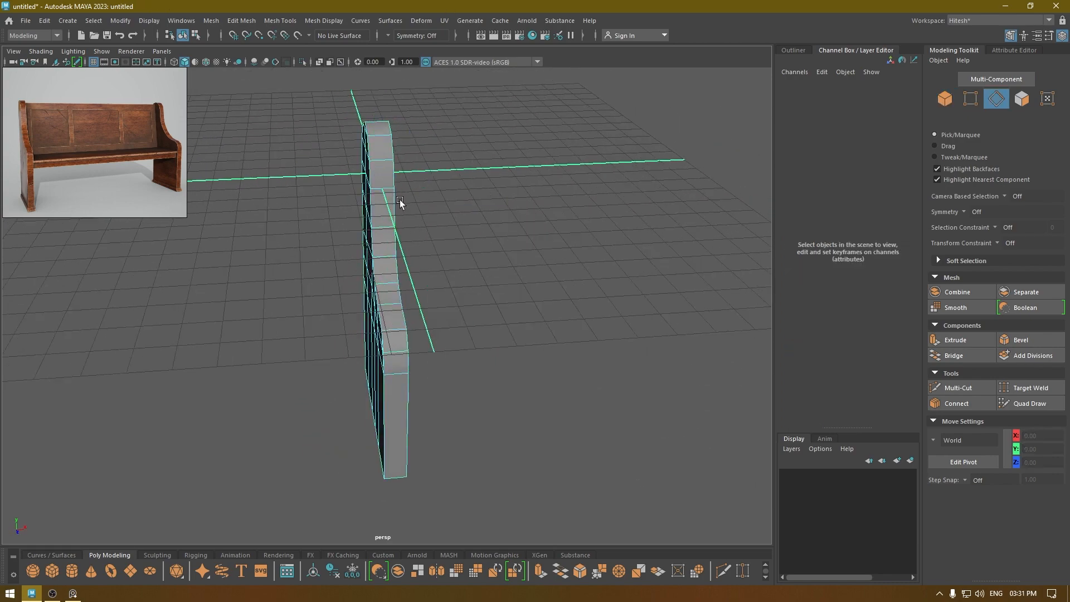
pyautogui.moveTo(399, 200); pyautogui.dragTo(594, 51, button='right')
pyautogui.press('d')
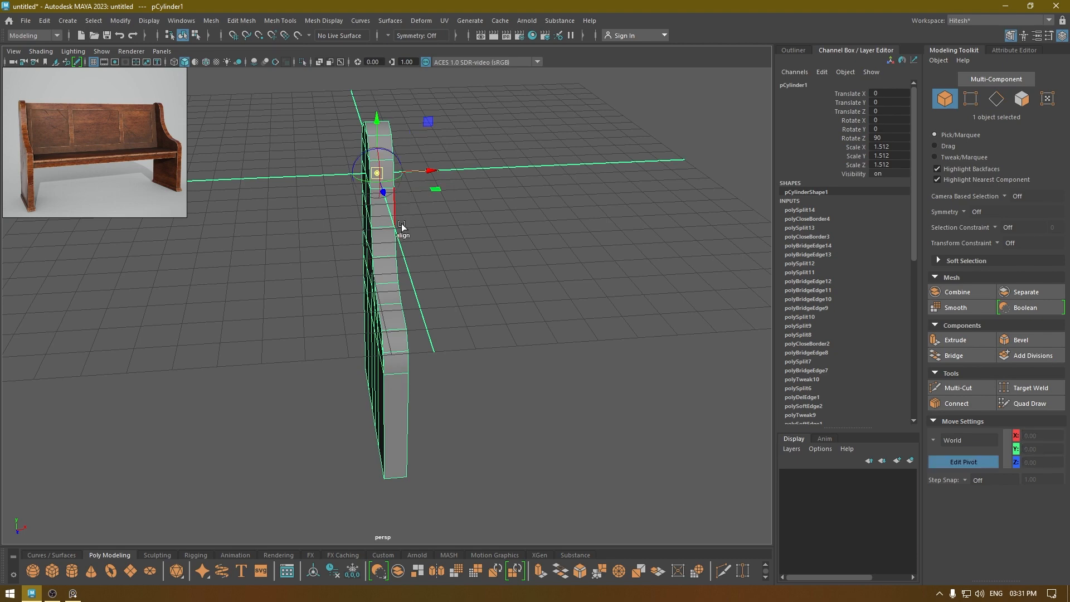
pyautogui.press('v')
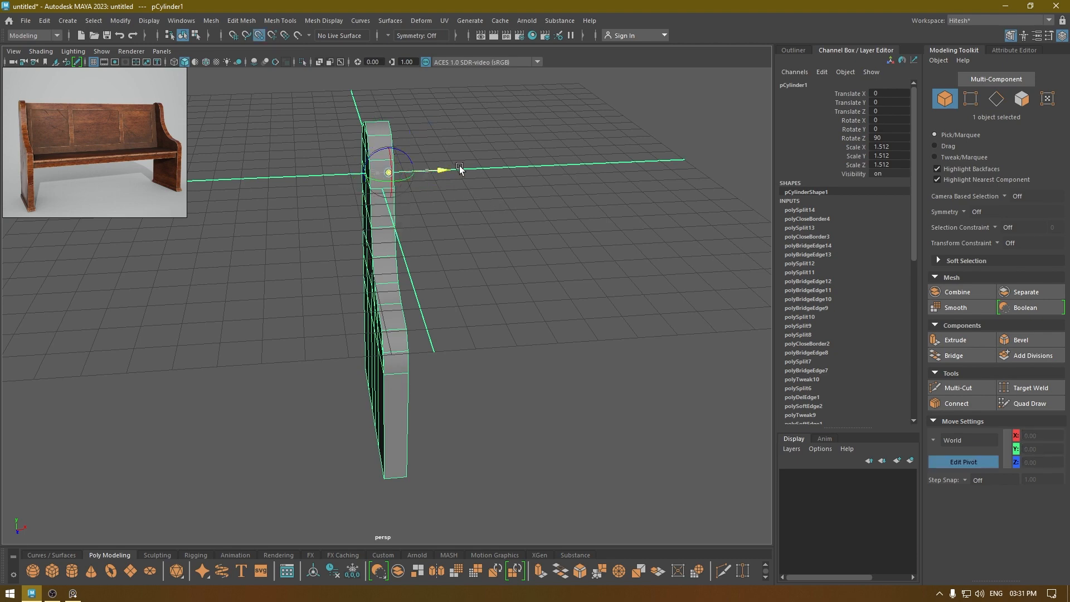
pyautogui.moveTo(466, 287)
pyautogui.keyDown('alt'); pyautogui.mouseDown()
pyautogui.moveTo(422, 273)
pyautogui.moveTo(457, 283)
pyautogui.mouseUp(); pyautogui.keyUp('alt')
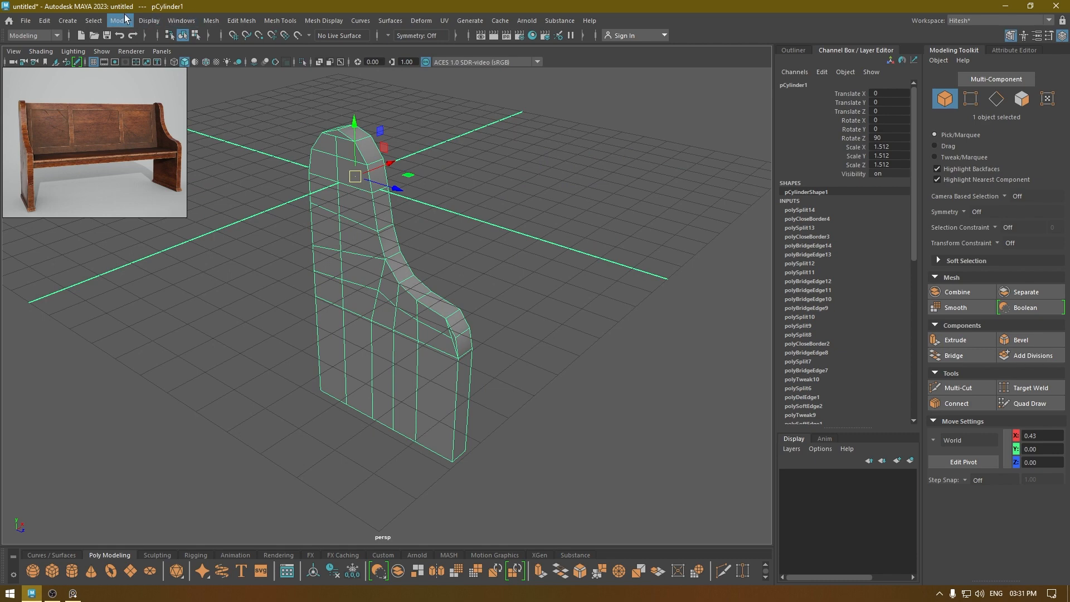
# Freeze the side panel's transformations and mirror a duplicate of it by setting Scale X to -1
pyautogui.click(124, 19)
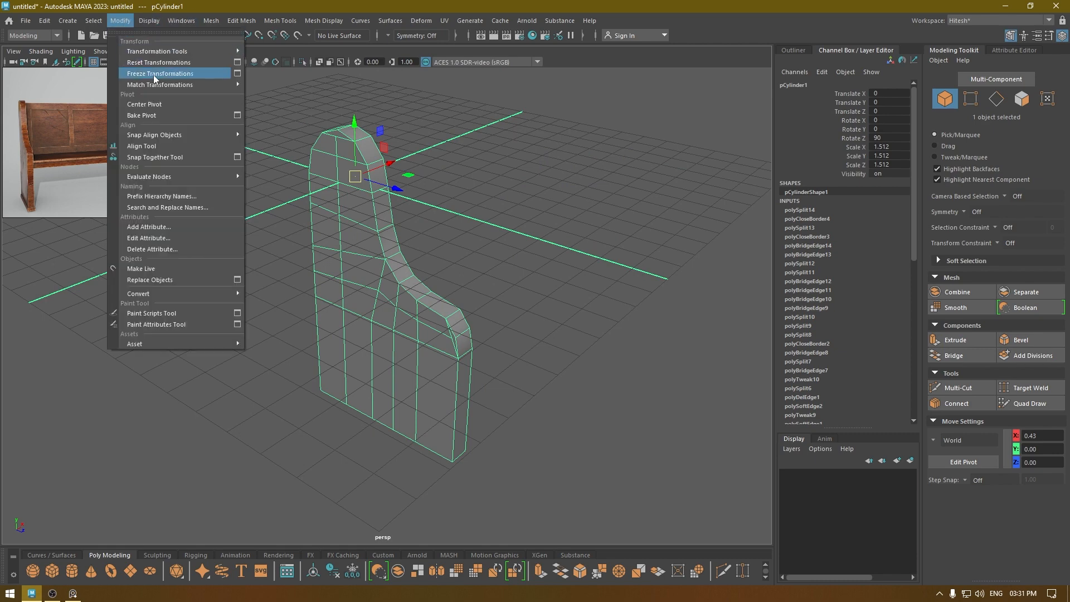
pyautogui.click(154, 73)
pyautogui.hotkey('ctrl', 'd')
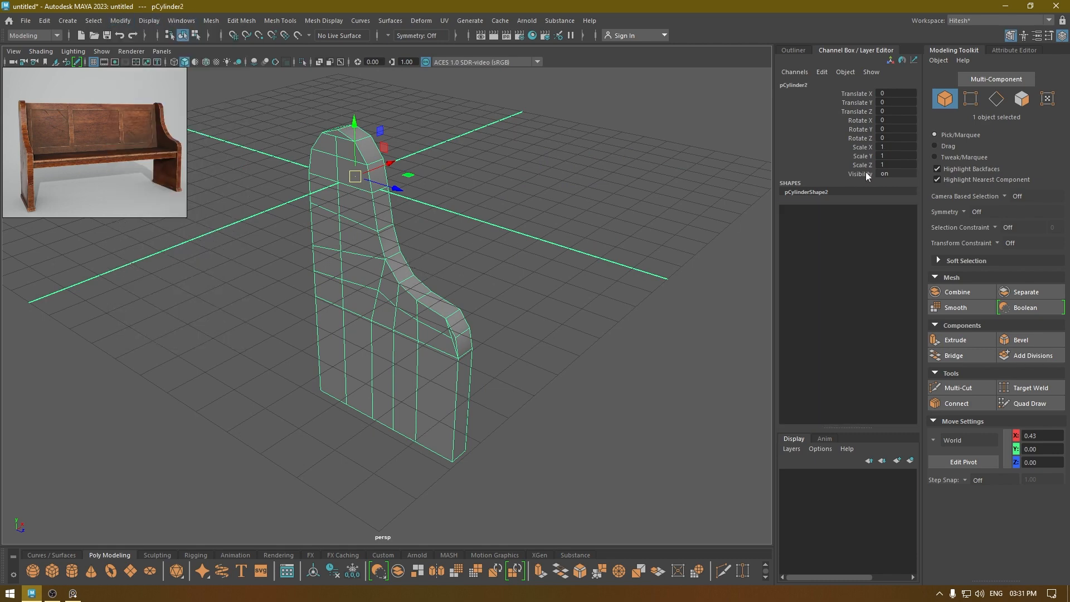
pyautogui.keyDown('alt'); pyautogui.moveTo(682, 237); pyautogui.dragTo(584, 221); pyautogui.keyUp('alt')
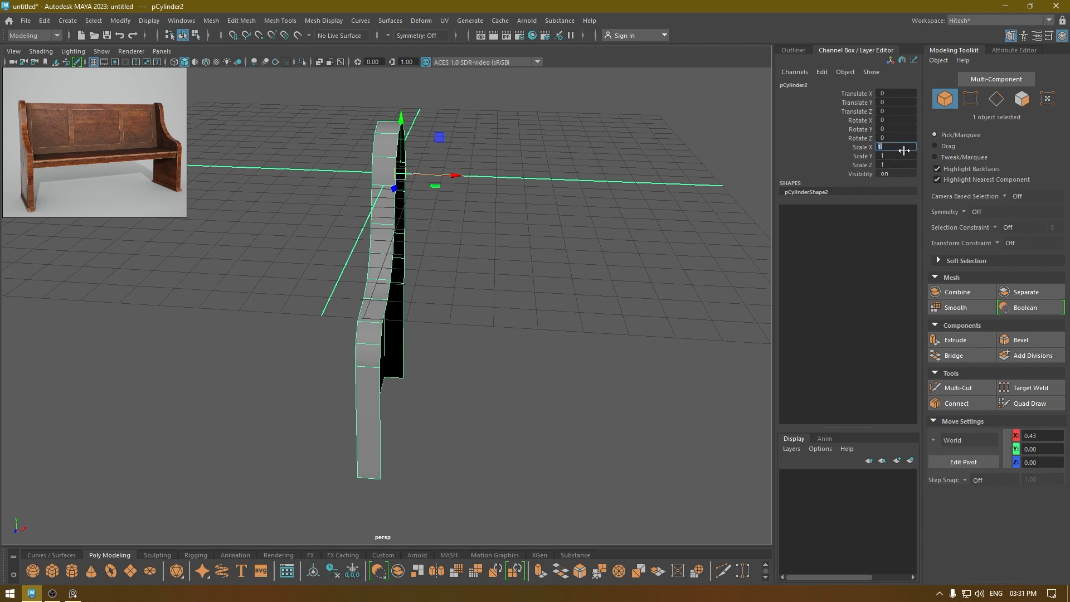
pyautogui.press('Return')
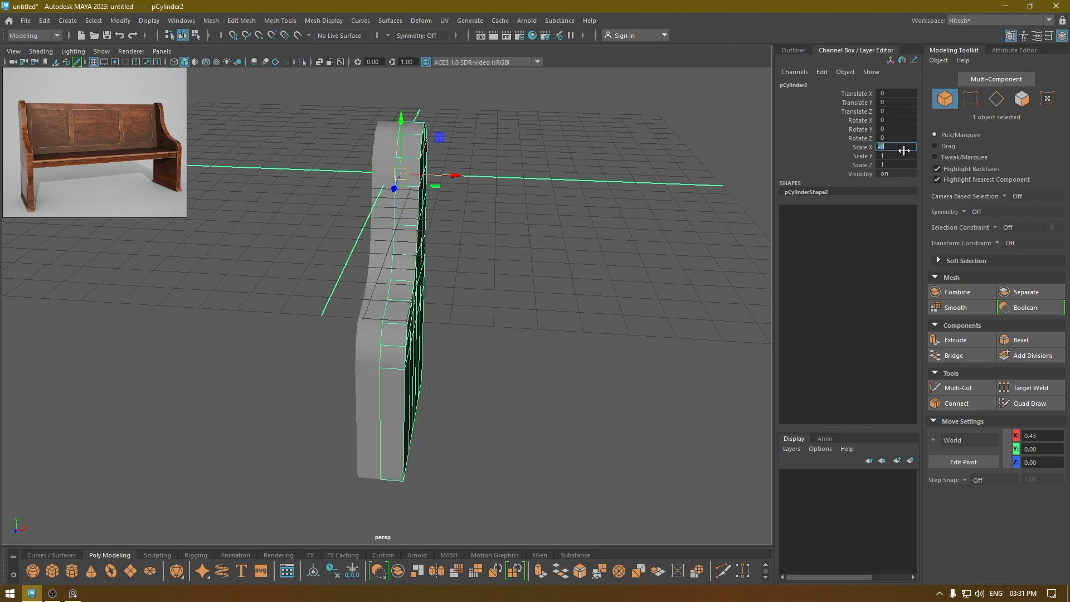
# Select both mirrored panel halves and combine them into one mesh
pyautogui.click(529, 194)
pyautogui.moveTo(527, 151); pyautogui.dragTo(239, 269)
pyautogui.keyDown('alt'); pyautogui.moveTo(390, 290); pyautogui.dragTo(478, 299); pyautogui.keyUp('alt')
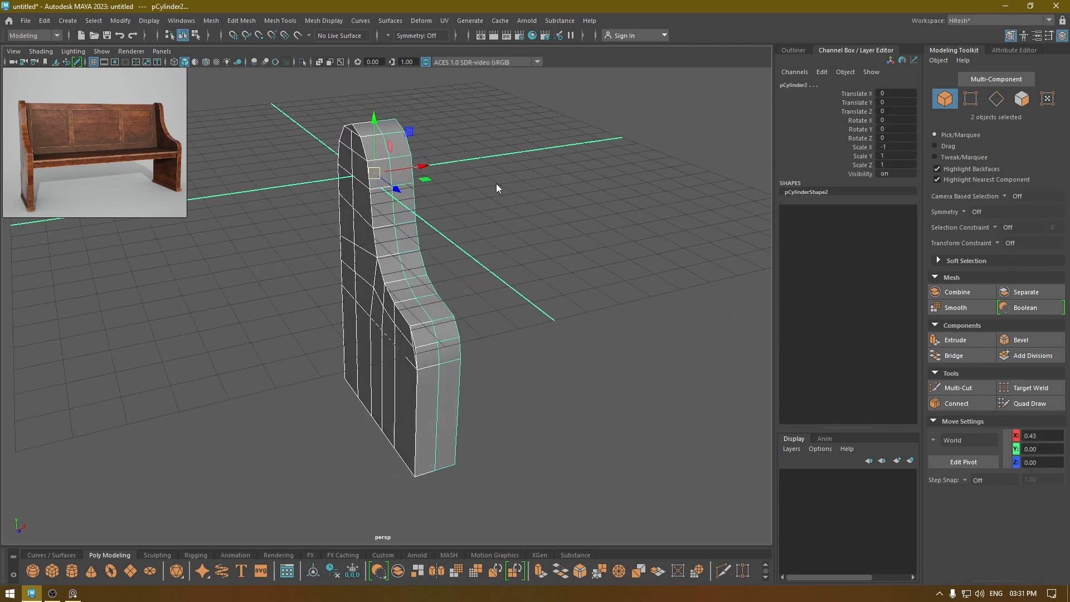
pyautogui.keyDown('shift'); pyautogui.moveTo(496, 183); pyautogui.dragTo(484, 419, button='right'); pyautogui.keyUp('shift')
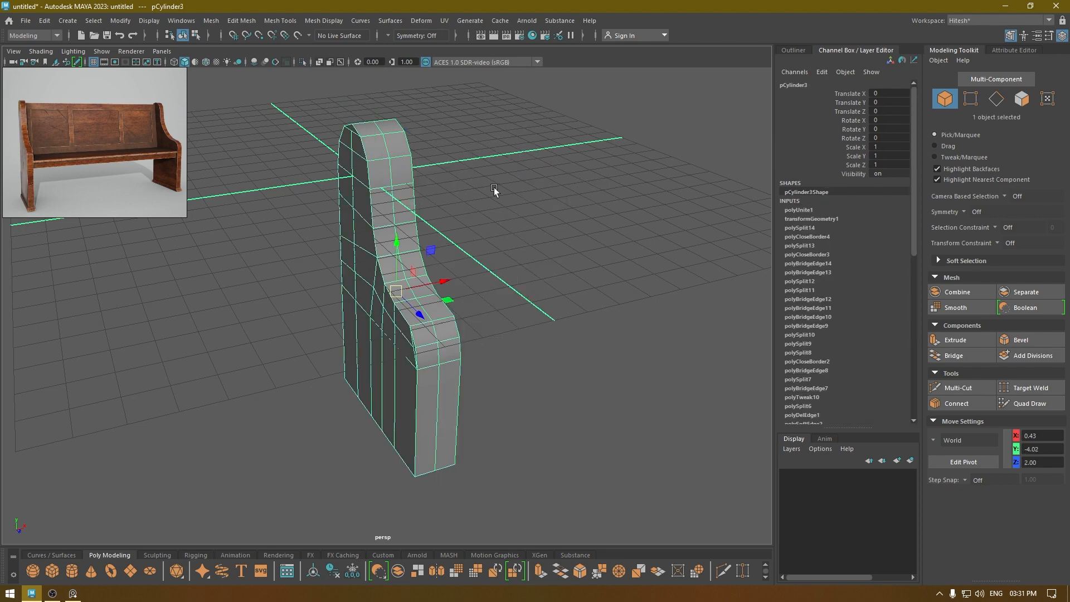
# Merge the vertices along the panel's centre seam with a distance threshold of 0.05
pyautogui.moveTo(494, 188); pyautogui.dragTo(461, 179, button='right')
pyautogui.press('space')
pyautogui.moveTo(466, 178); pyautogui.dragTo(390, 172)
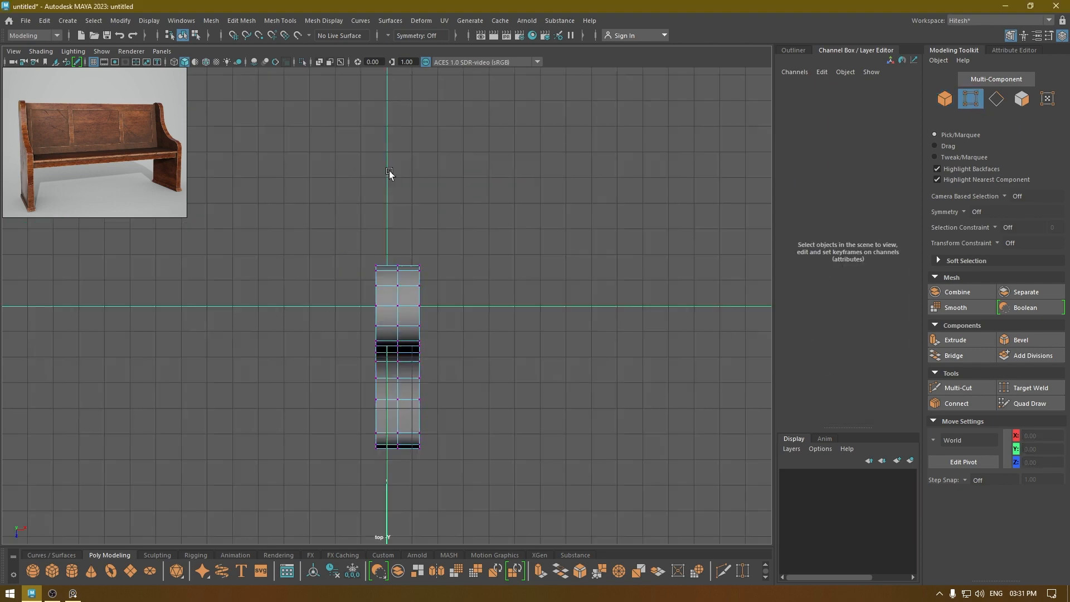
pyautogui.scroll(1, 407, 234)
pyautogui.moveTo(391, 235); pyautogui.dragTo(410, 533)
pyautogui.press('space')
pyautogui.moveTo(521, 270); pyautogui.dragTo(507, 245)
pyautogui.keyDown('shift'); pyautogui.moveTo(507, 140); pyautogui.dragTo(560, 125, button='right'); pyautogui.keyUp('shift')
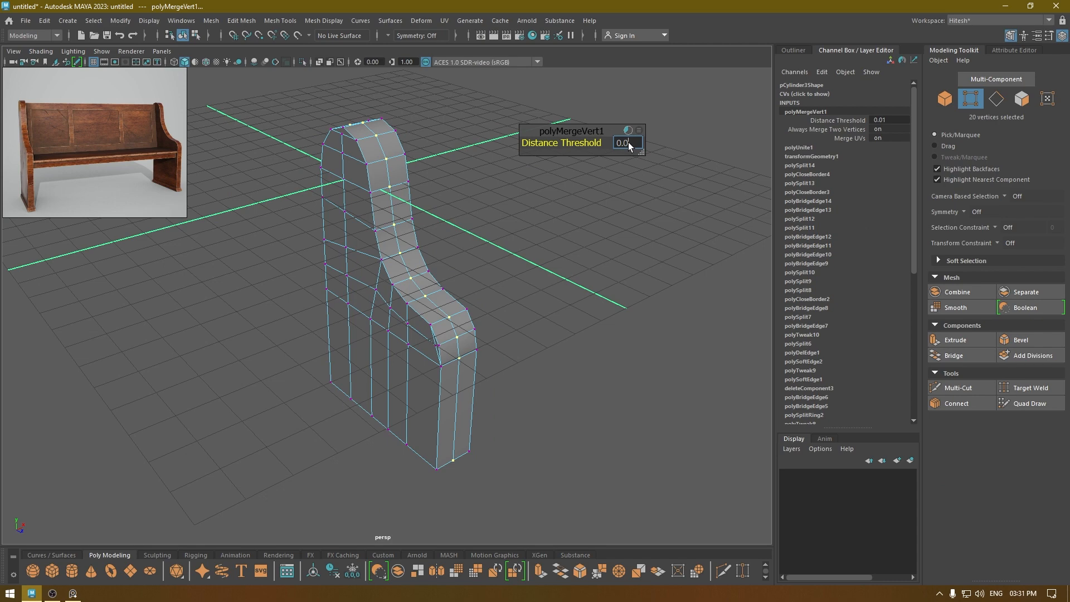
pyautogui.write('5')
pyautogui.press('Return')
pyautogui.press('w')
# Scale the whole side panel along X to less than half its thickness
pyautogui.moveTo(561, 131); pyautogui.dragTo(631, 106, button='right')
pyautogui.keyDown('alt'); pyautogui.moveTo(631, 106); pyautogui.dragTo(561, 151); pyautogui.keyUp('alt')
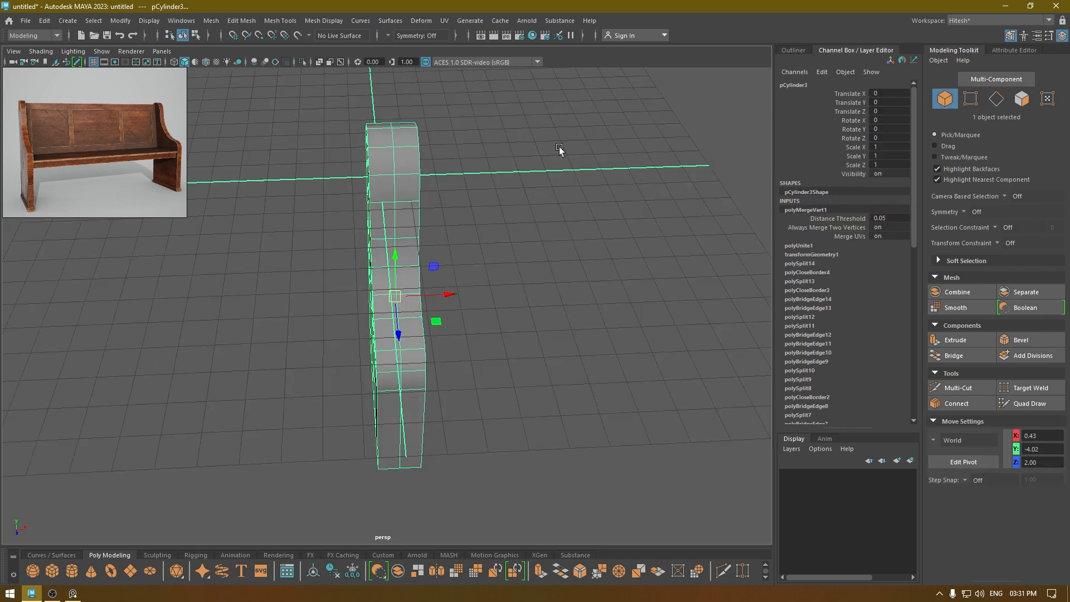
pyautogui.press('r')
pyautogui.moveTo(444, 294); pyautogui.dragTo(413, 302)
pyautogui.press('w')
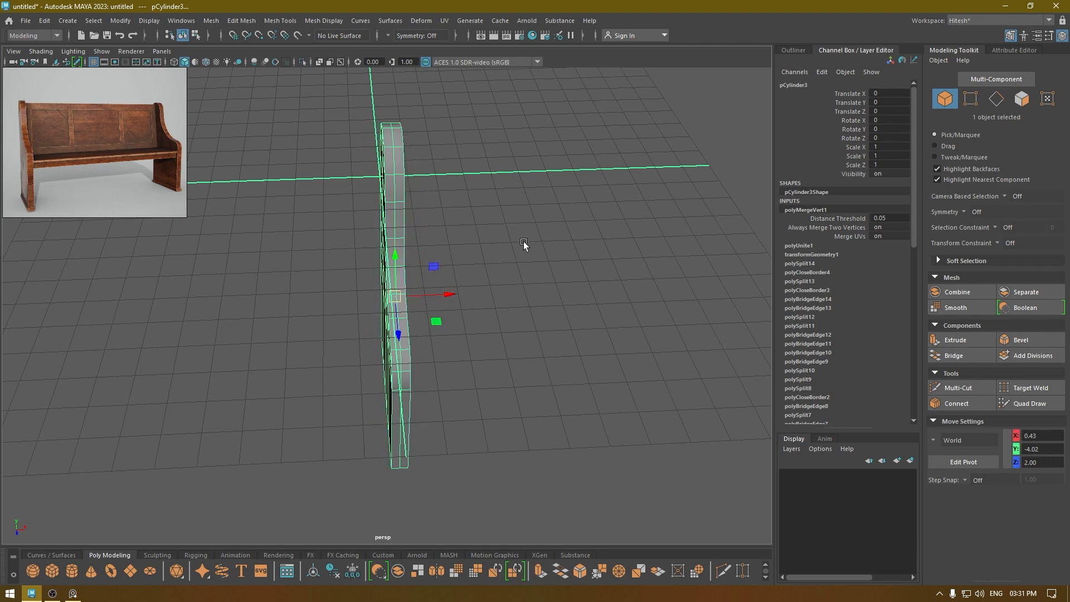
# Delete the edge loop running along the middle of the panel's thickness
pyautogui.moveTo(523, 242); pyautogui.dragTo(504, 184, button='right')
pyautogui.click(400, 187)
pyautogui.moveTo(507, 143); pyautogui.dragTo(530, 118, button='right')
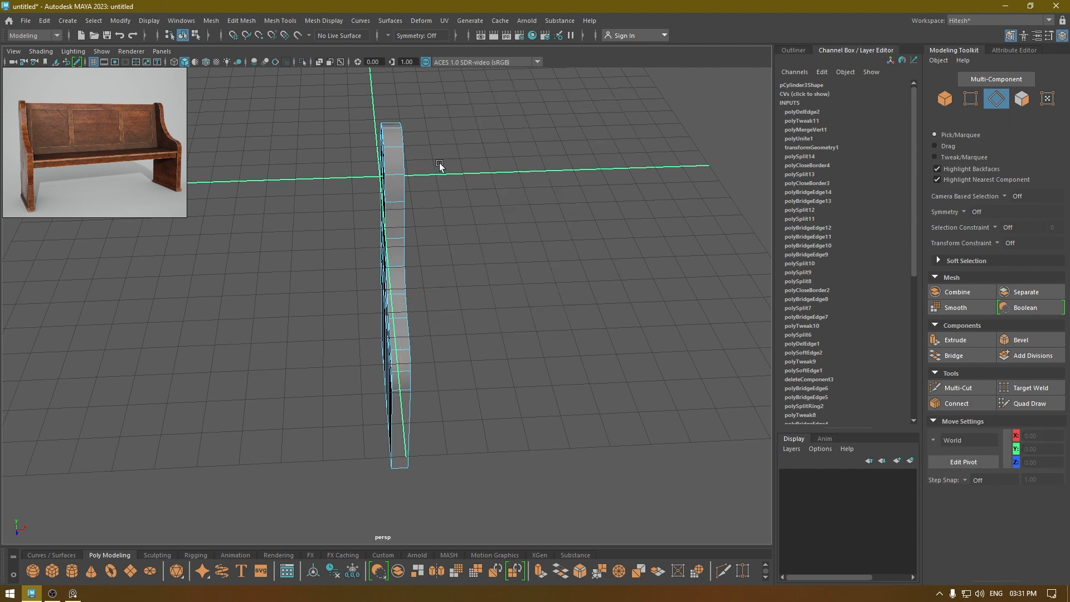
pyautogui.click(512, 182)
# Examine the thinned side panel from several sides and compare its base with the reference bench
pyautogui.keyDown('alt'); pyautogui.moveTo(512, 182); pyautogui.dragTo(549, 327); pyautogui.keyUp('alt')
pyautogui.click(443, 350)
pyautogui.keyDown('alt'); pyautogui.moveTo(444, 350); pyautogui.dragTo(473, 390); pyautogui.keyUp('alt')
pyautogui.keyDown('alt'); pyautogui.moveTo(474, 390); pyautogui.dragTo(527, 497, button='right'); pyautogui.keyUp('alt')
pyautogui.keyDown('alt'); pyautogui.moveTo(568, 377); pyautogui.dragTo(420, 322); pyautogui.keyUp('alt')
pyautogui.click(484, 285)
pyautogui.click(421, 322)
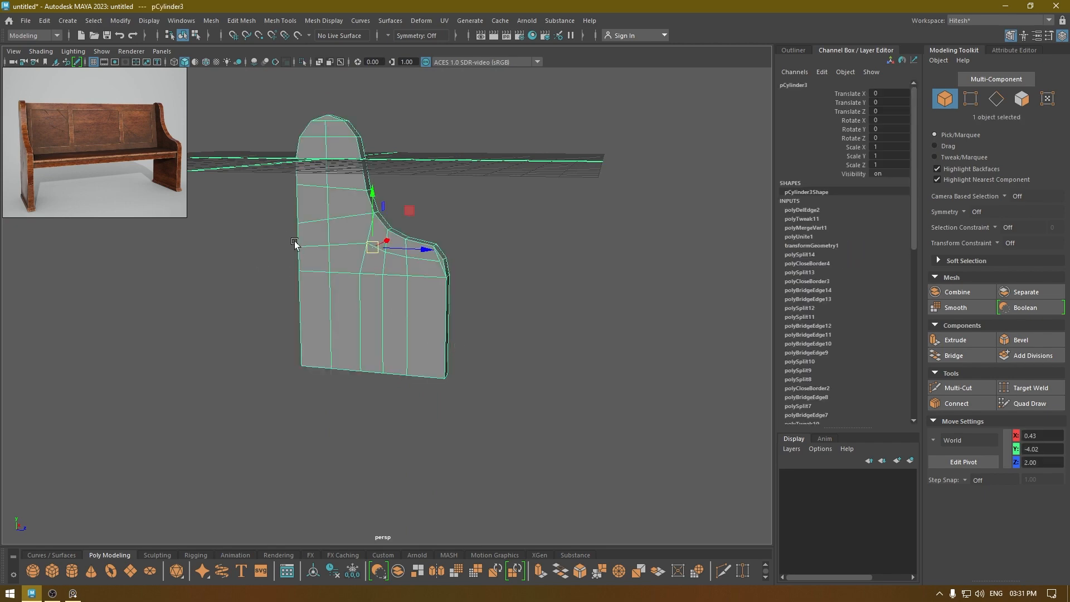
pyautogui.keyDown('alt'); pyautogui.moveTo(50, 519); pyautogui.dragTo(106, 223); pyautogui.keyUp('alt')
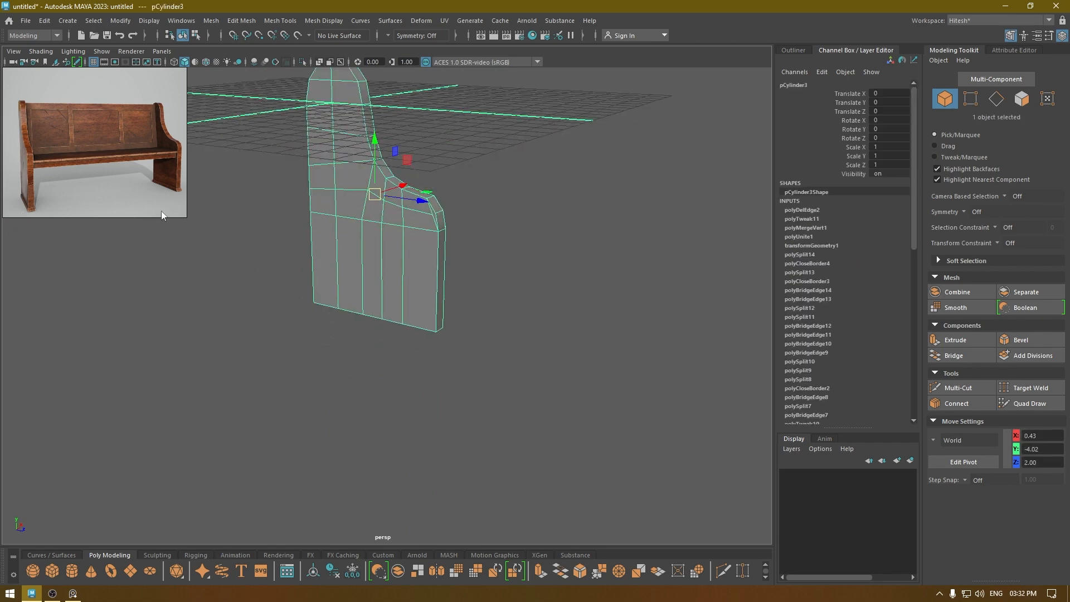
pyautogui.moveTo(523, 268)
pyautogui.keyDown('alt'); pyautogui.mouseDown()
pyautogui.moveTo(513, 238)
pyautogui.moveTo(533, 305)
pyautogui.moveTo(523, 255)
pyautogui.mouseUp(); pyautogui.keyUp('alt')
# Try to close the panel's open underside by bridging opposite edges from the front, and undo the bridges
pyautogui.rightClick(519, 252)
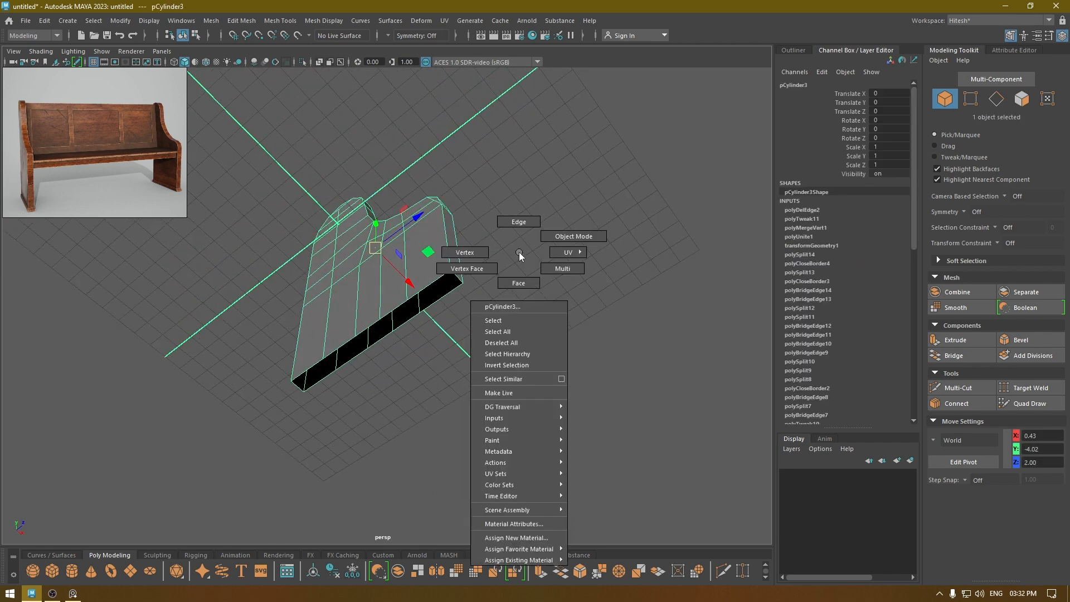
pyautogui.moveTo(519, 252); pyautogui.dragTo(504, 203, button='right')
pyautogui.keyDown('alt'); pyautogui.moveTo(503, 202); pyautogui.dragTo(523, 293); pyautogui.keyUp('alt')
pyautogui.click(444, 298)
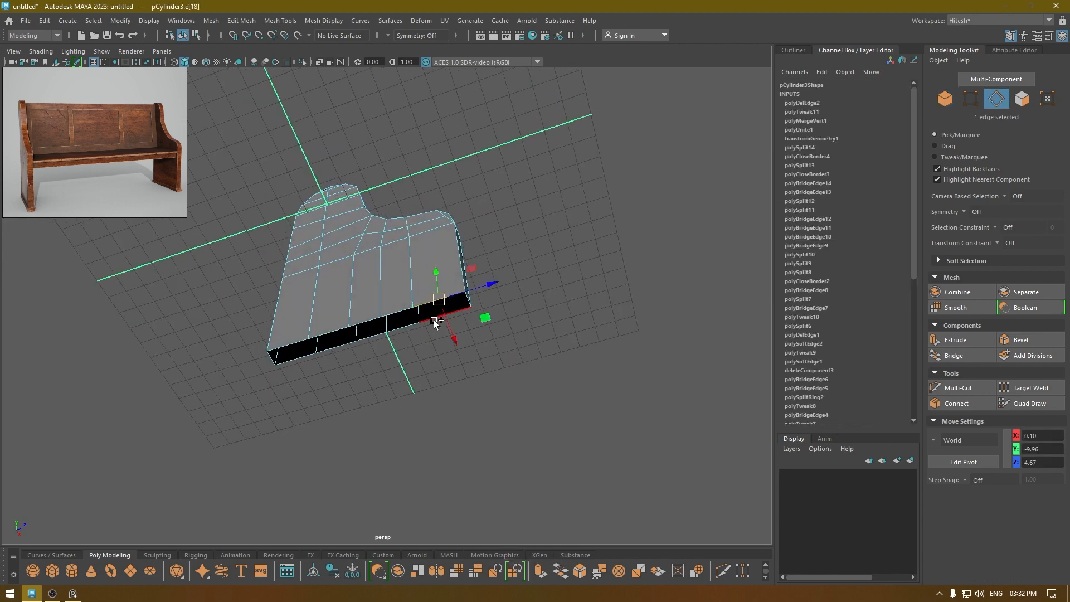
pyautogui.keyDown('shift'); pyautogui.rightClick(432, 321); pyautogui.keyUp('shift')
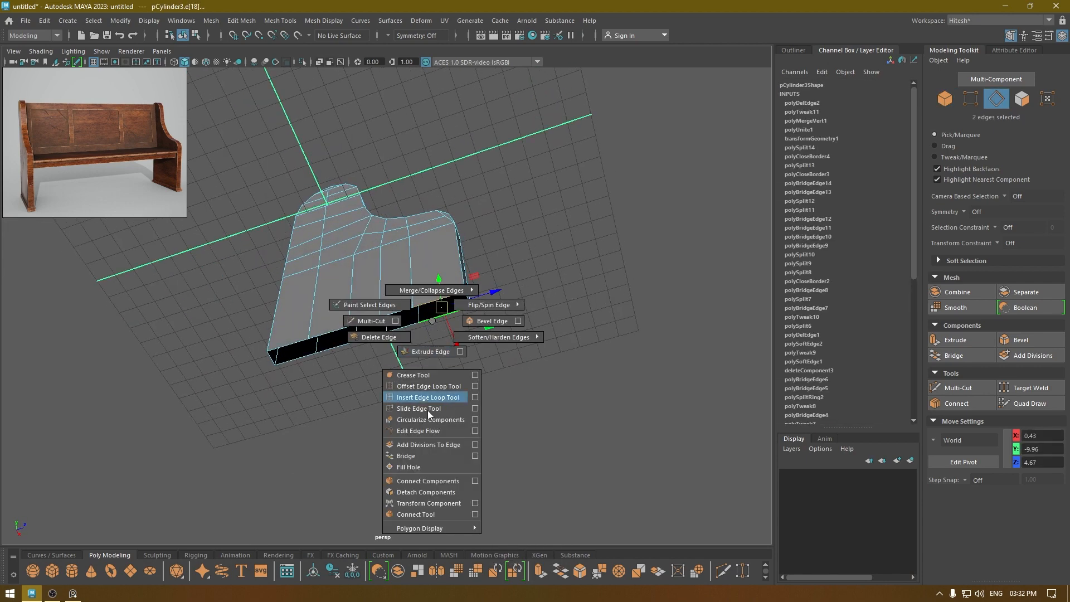
pyautogui.click(421, 455)
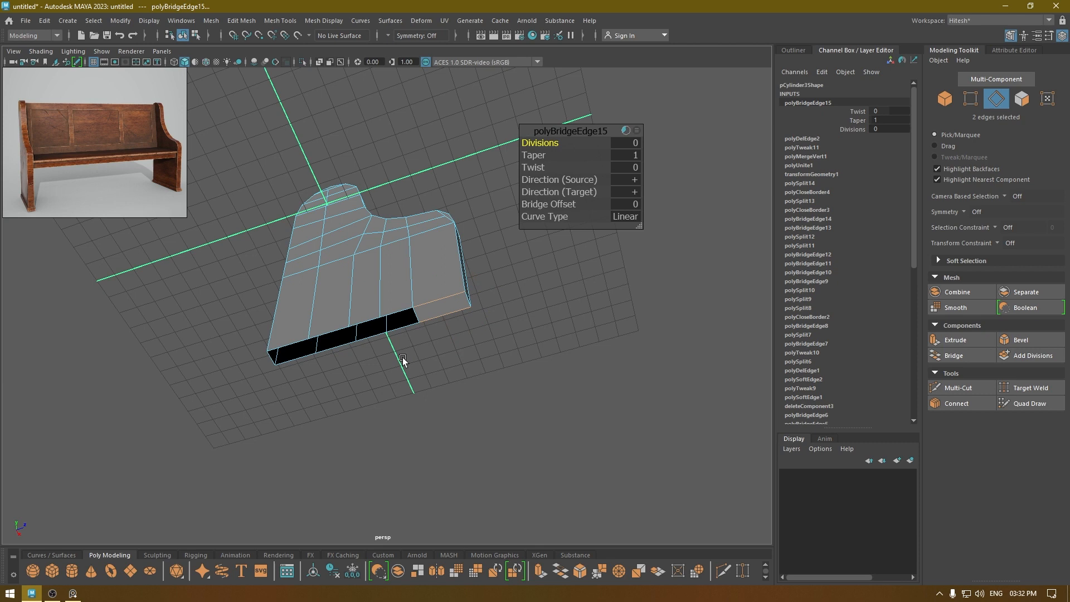
pyautogui.click(402, 325)
pyautogui.keyDown('shift'); pyautogui.click(393, 309); pyautogui.keyUp('shift')
pyautogui.press('g')
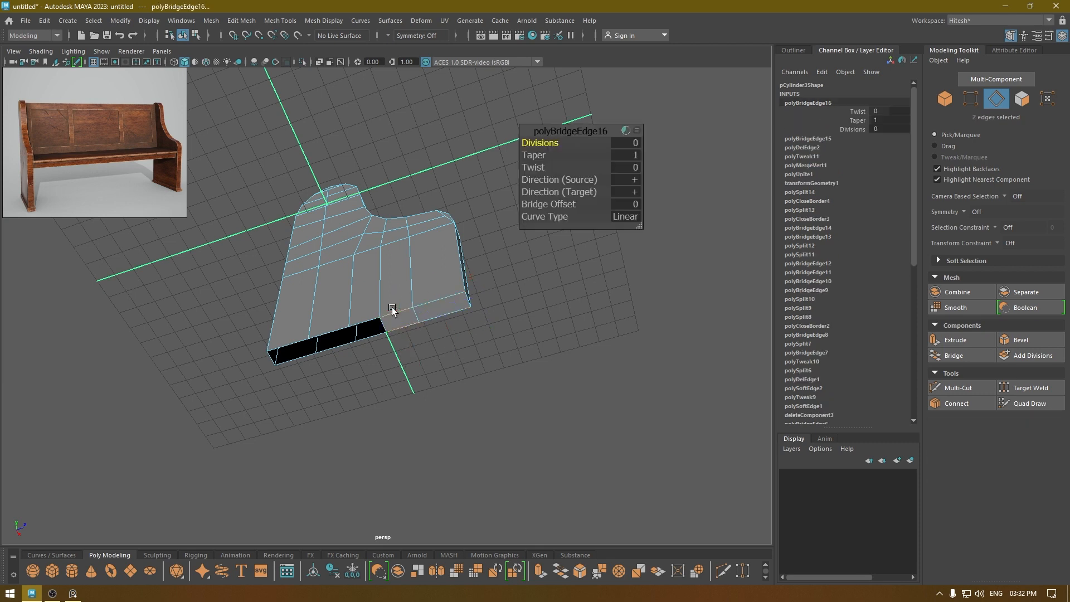
pyautogui.hotkey('ctrl', 'z')
pyautogui.hotkey('ctrl', 'z')
pyautogui.hotkey('ctrl', 'z')
pyautogui.hotkey('ctrl', 'z')
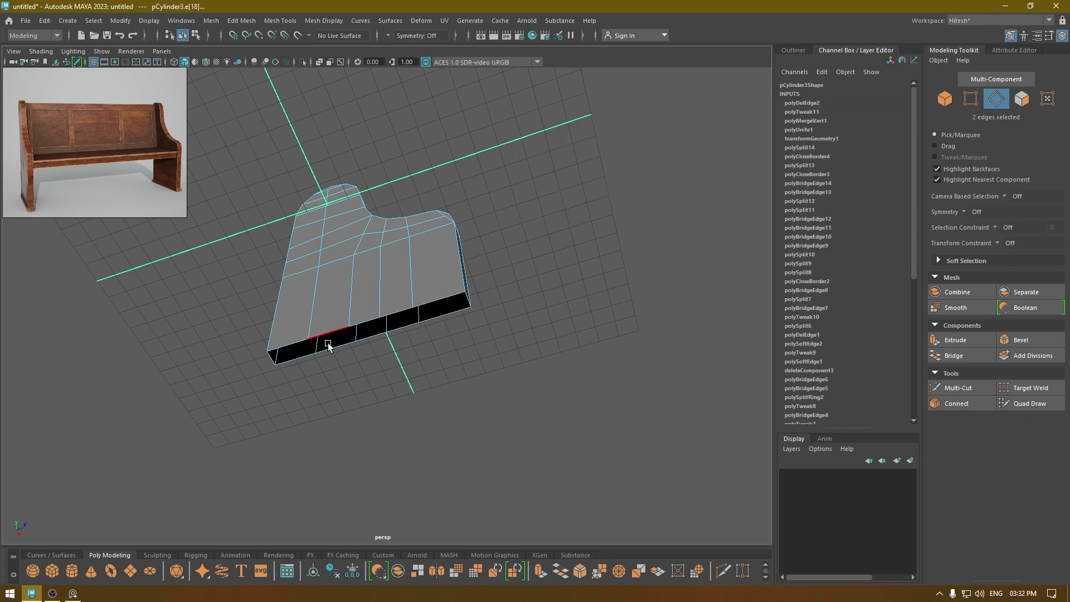
# Select the border edges of the panel's open underside and fill the hole with one face
pyautogui.doubleClick(433, 306)
pyautogui.press('w')
pyautogui.keyDown('shift'); pyautogui.moveTo(507, 288); pyautogui.dragTo(477, 435, button='right'); pyautogui.keyUp('shift')
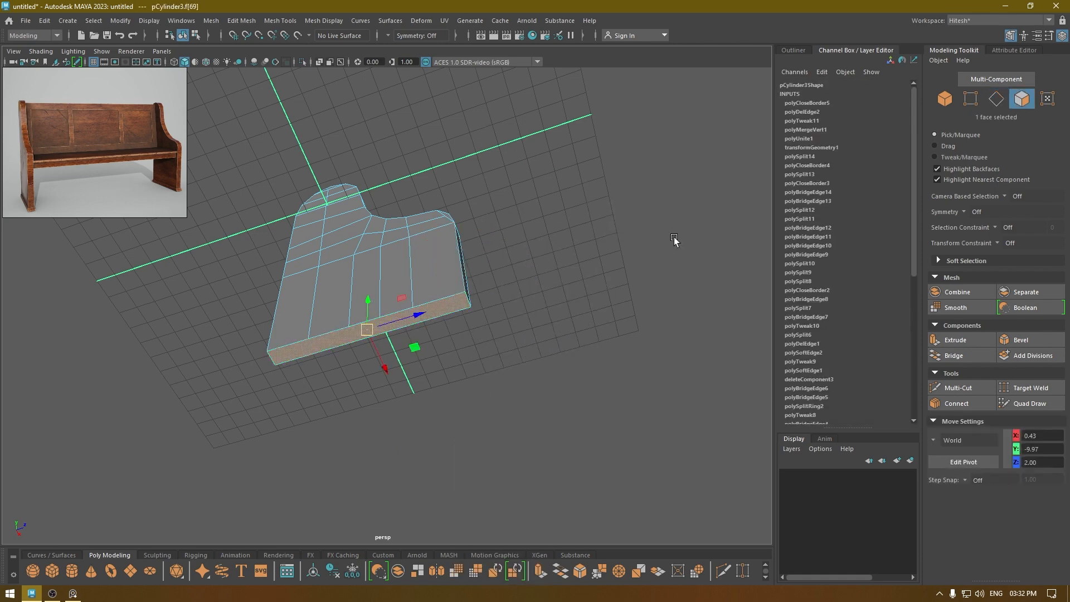
# Separate the bottom face into its own object and center that object's pivot
pyautogui.keyDown('shift'); pyautogui.moveTo(642, 225); pyautogui.dragTo(621, 425, button='right'); pyautogui.keyUp('shift')
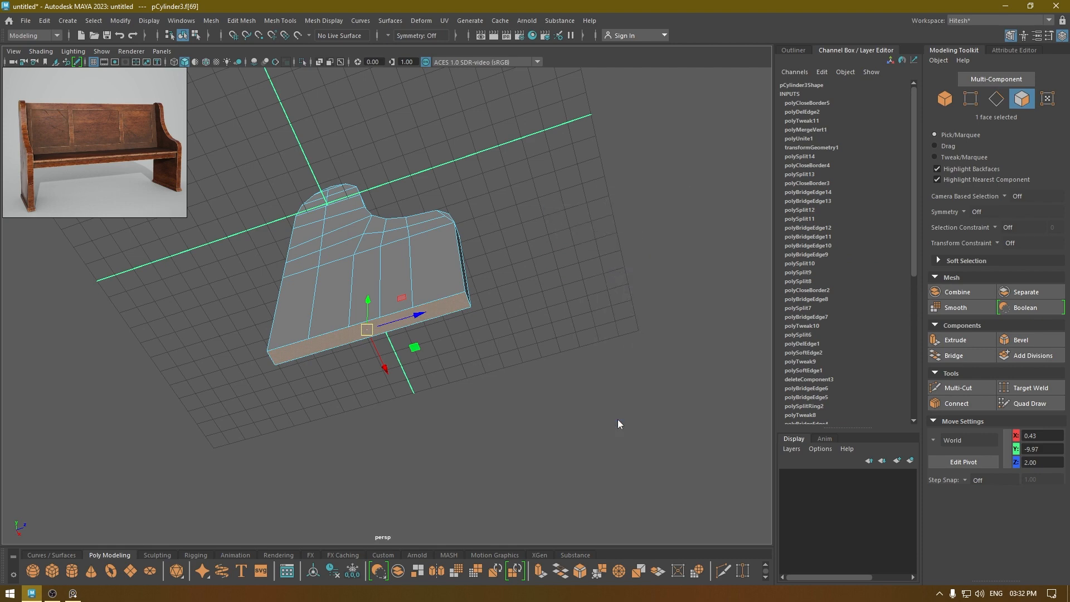
pyautogui.click(584, 234)
pyautogui.click(414, 313)
pyautogui.keyDown('alt'); pyautogui.moveTo(415, 337); pyautogui.dragTo(394, 384); pyautogui.keyUp('alt')
pyautogui.press('space')
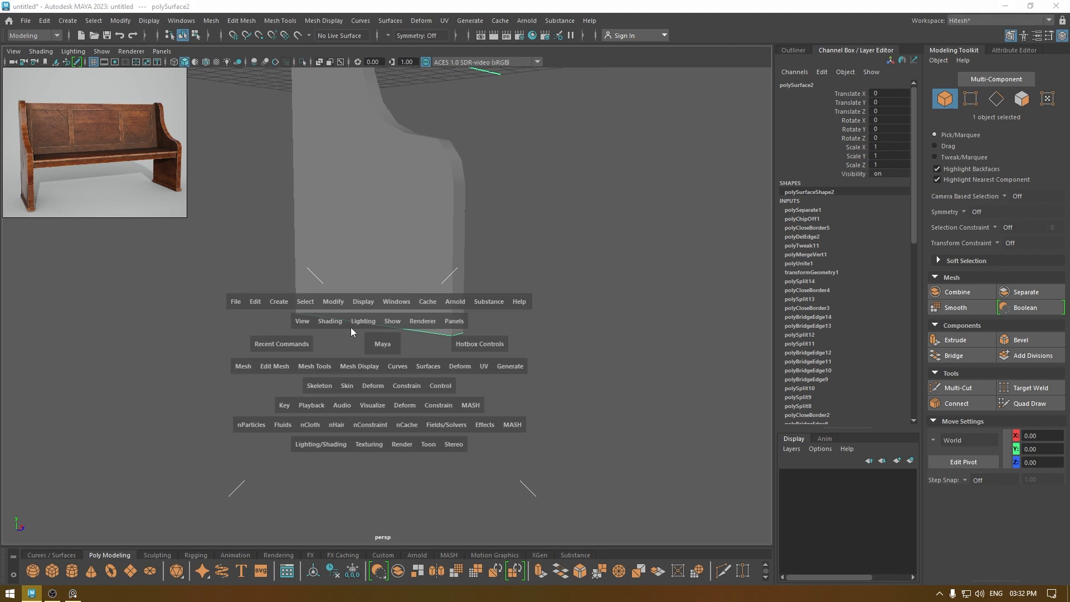
pyautogui.click(341, 303)
pyautogui.click(357, 358)
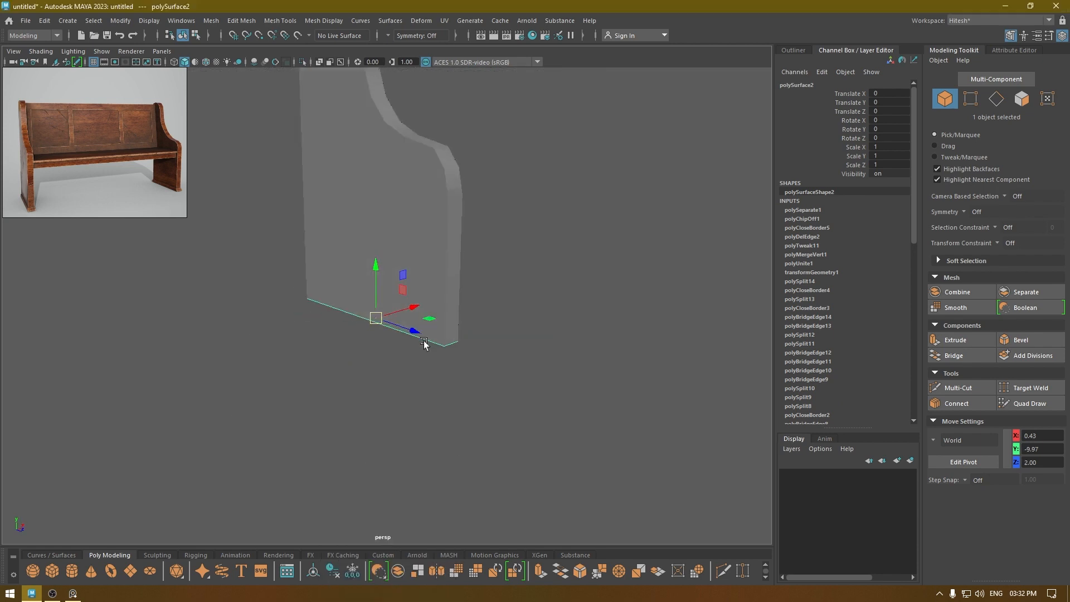
# Show wireframe on the shaded model and extrude the separated bottom face with a thickness of 0.21
pyautogui.click(206, 62)
pyautogui.moveTo(285, 222)
pyautogui.keyDown('alt'); pyautogui.mouseDown()
pyautogui.moveTo(303, 213)
pyautogui.moveTo(286, 209)
pyautogui.moveTo(306, 214)
pyautogui.moveTo(253, 240)
pyautogui.mouseUp(); pyautogui.keyUp('alt')
pyautogui.hotkey('ctrl', 'e')
pyautogui.moveTo(563, 140); pyautogui.dragTo(570, 138)
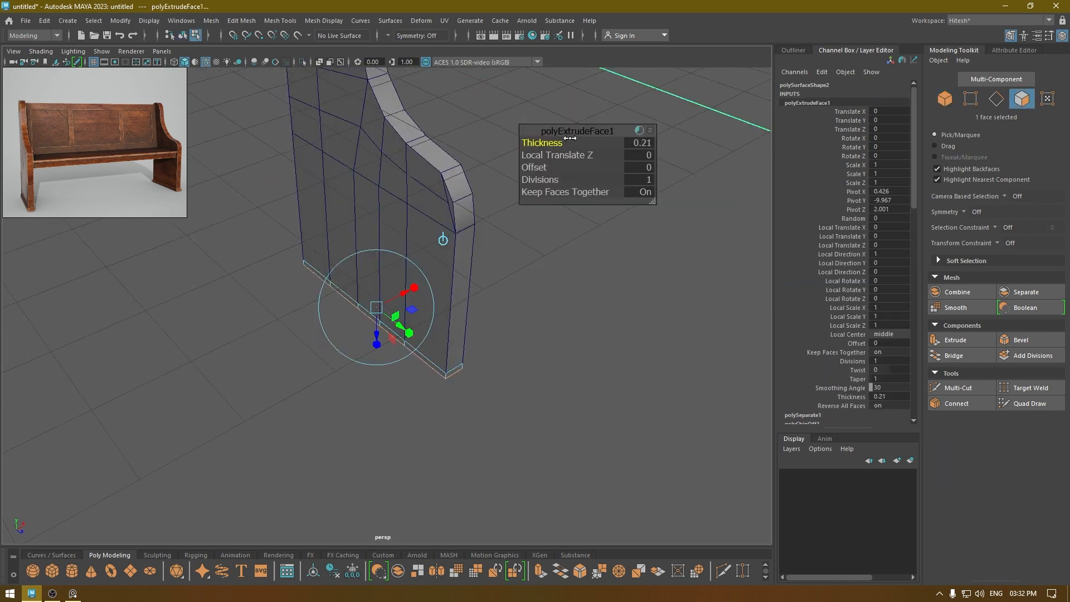
pyautogui.press('w')
pyautogui.keyDown('alt'); pyautogui.moveTo(542, 258); pyautogui.dragTo(557, 166); pyautogui.keyUp('alt')
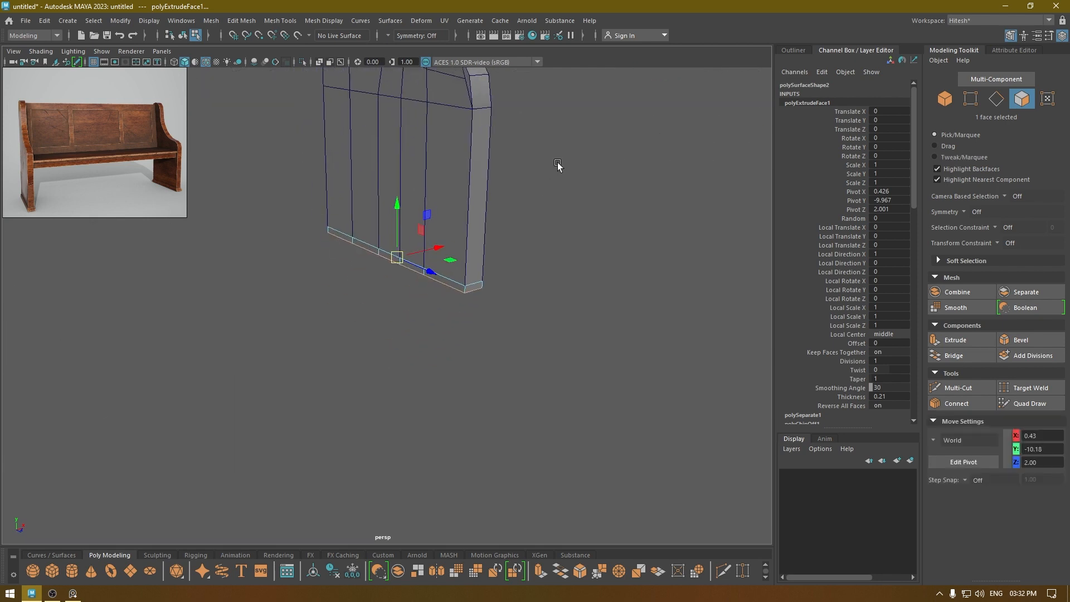
# Extrude the base's bottom face again with a thickness of 0.24 and an offset of -0.1 for a flared profile
pyautogui.keyDown('alt'); pyautogui.moveTo(559, 234); pyautogui.dragTo(574, 358, button='right'); pyautogui.keyUp('alt')
pyautogui.hotkey('ctrl', 'e')
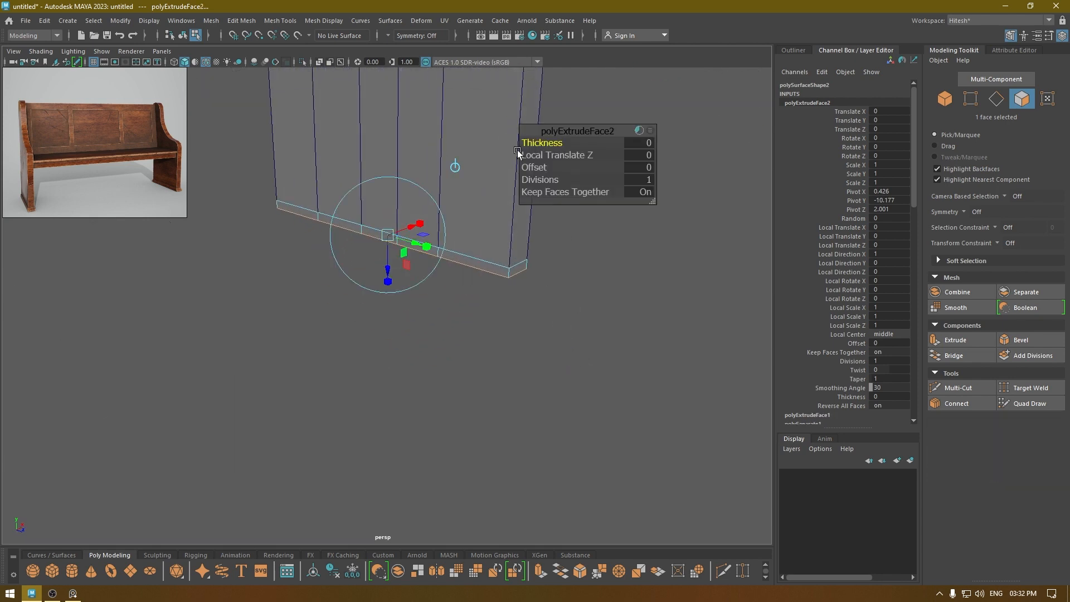
pyautogui.moveTo(530, 142); pyautogui.dragTo(538, 142)
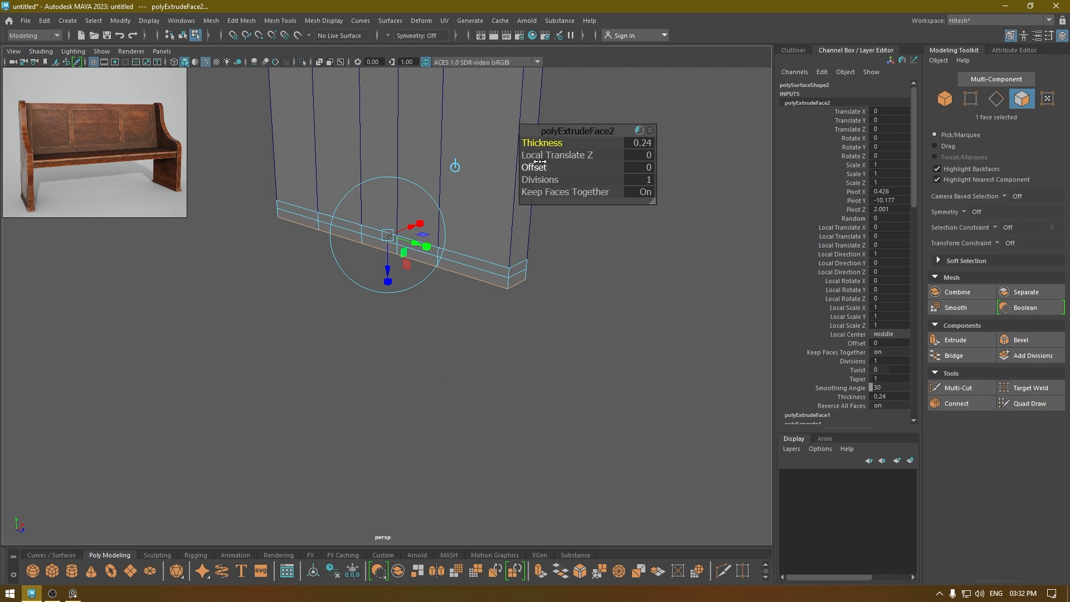
pyautogui.moveTo(537, 168); pyautogui.dragTo(530, 168)
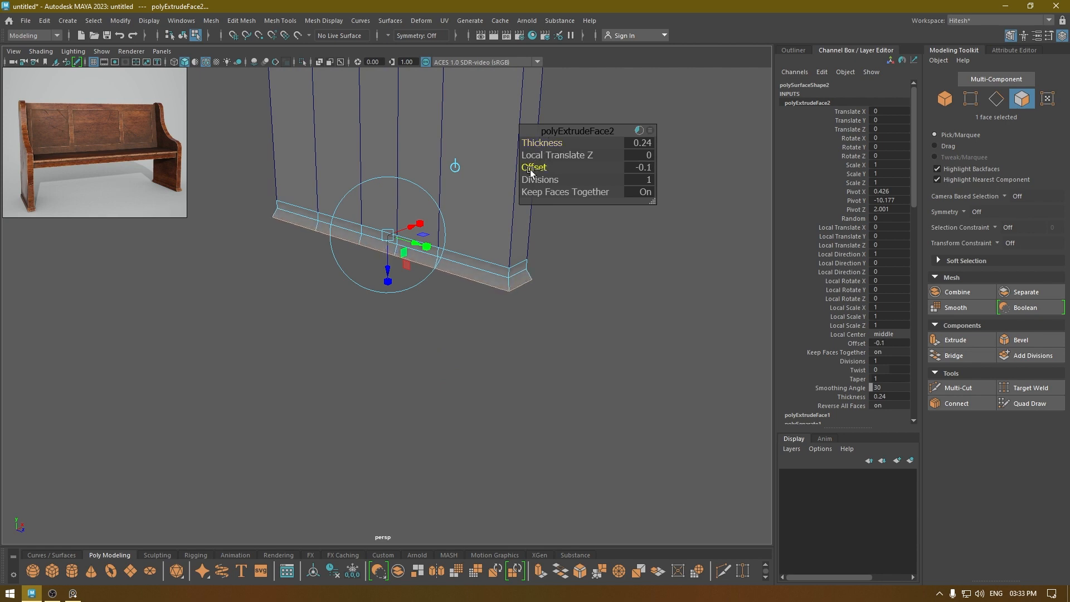
pyautogui.press('w')
# Extrude the flared base's bottom face straight down with a thickness of 0.15
pyautogui.moveTo(545, 310)
pyautogui.keyDown('alt'); pyautogui.mouseDown()
pyautogui.moveTo(509, 298)
pyautogui.moveTo(547, 305)
pyautogui.moveTo(529, 306)
pyautogui.mouseUp(); pyautogui.keyUp('alt')
pyautogui.hotkey('ctrl', 'e')
pyautogui.moveTo(542, 145); pyautogui.dragTo(552, 140)
pyautogui.press('w')
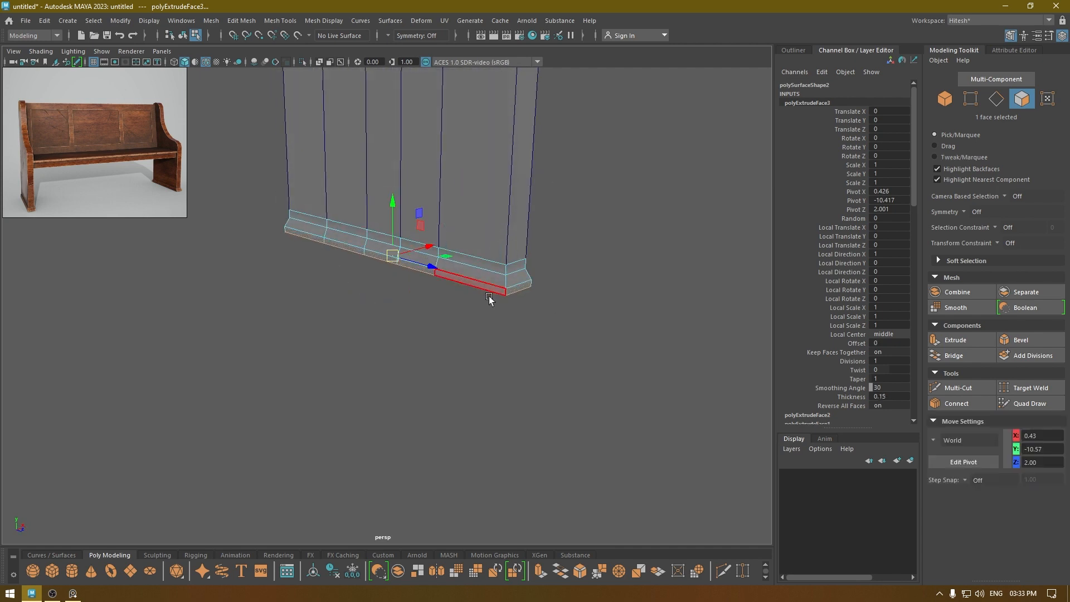
# Scale the base moulding object uniformly to 1.012 and raise it to Translate Y 0.007
pyautogui.moveTo(519, 277); pyautogui.dragTo(573, 245, button='right')
pyautogui.click(573, 245)
pyautogui.keyDown('alt'); pyautogui.moveTo(582, 304); pyautogui.dragTo(424, 316); pyautogui.keyUp('alt')
pyautogui.click(364, 324)
pyautogui.keyDown('alt'); pyautogui.moveTo(361, 334); pyautogui.dragTo(490, 330); pyautogui.keyUp('alt')
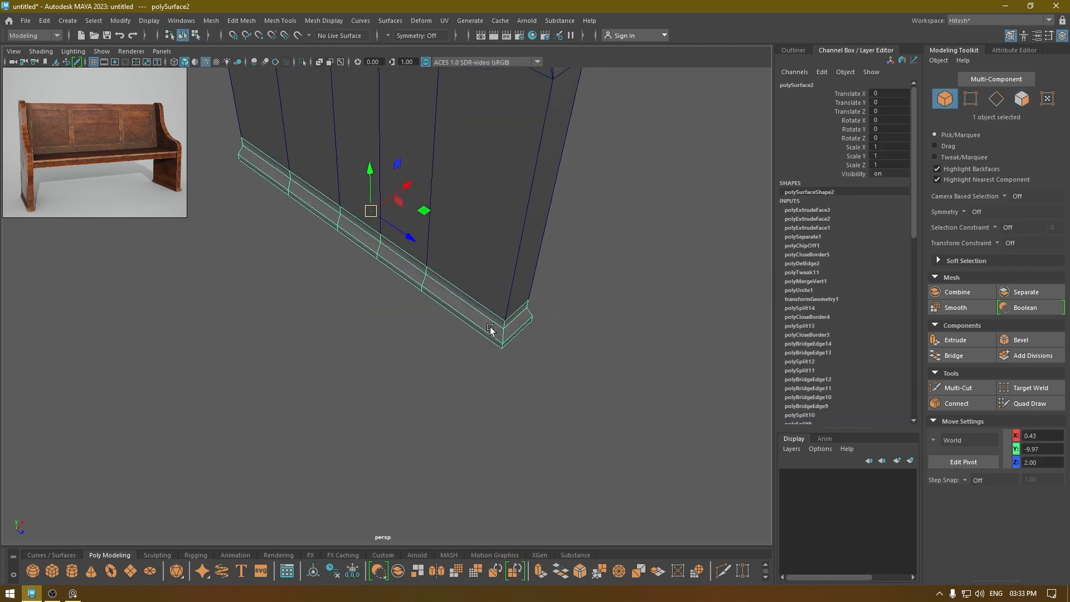
pyautogui.press('r')
pyautogui.moveTo(368, 216); pyautogui.dragTo(545, 205)
pyautogui.keyDown('alt'); pyautogui.moveTo(475, 317); pyautogui.dragTo(305, 317); pyautogui.keyUp('alt')
pyautogui.click(467, 354)
pyautogui.click(497, 249)
pyautogui.keyDown('alt'); pyautogui.moveTo(439, 239); pyautogui.dragTo(483, 332); pyautogui.keyUp('alt')
pyautogui.press('w')
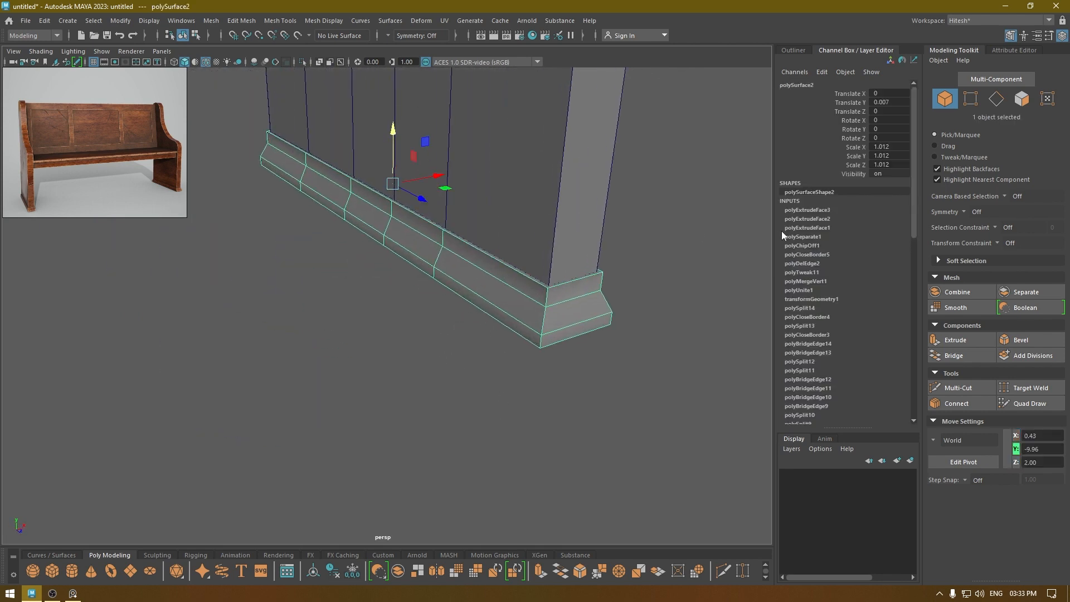
# Harden the horizontal profile edge loops running around the base moulding
pyautogui.click(622, 402)
pyautogui.keyDown('alt'); pyautogui.moveTo(622, 403); pyautogui.dragTo(573, 336); pyautogui.keyUp('alt')
pyautogui.click(554, 241)
pyautogui.moveTo(550, 264); pyautogui.dragTo(562, 239, button='right')
pyautogui.doubleClick(562, 238)
pyautogui.keyDown('alt'); pyautogui.moveTo(549, 222); pyautogui.dragTo(529, 218); pyautogui.keyUp('alt')
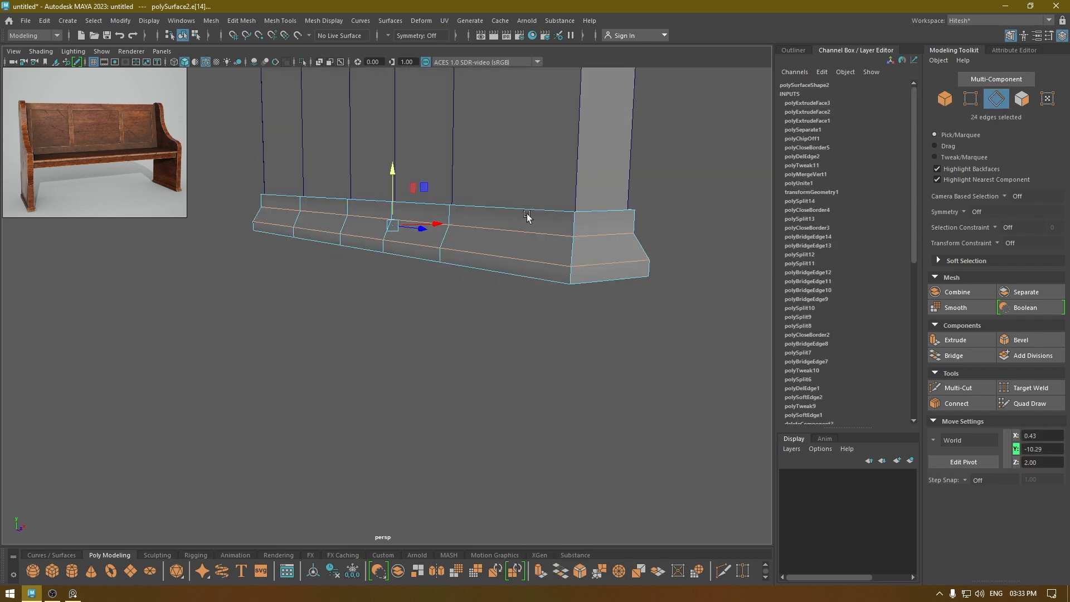
pyautogui.click(309, 20)
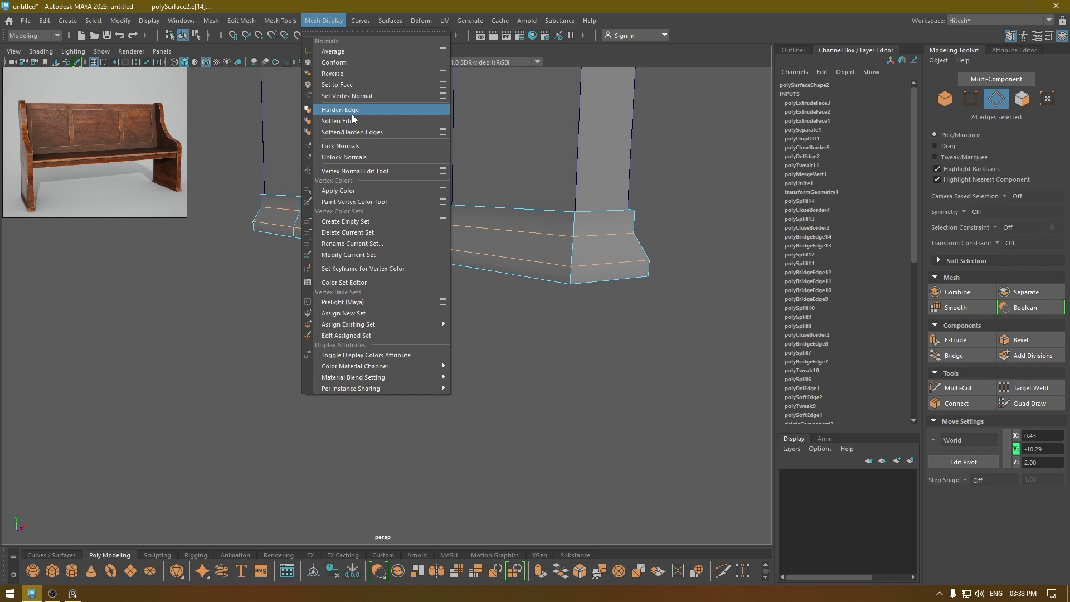
pyautogui.click(353, 110)
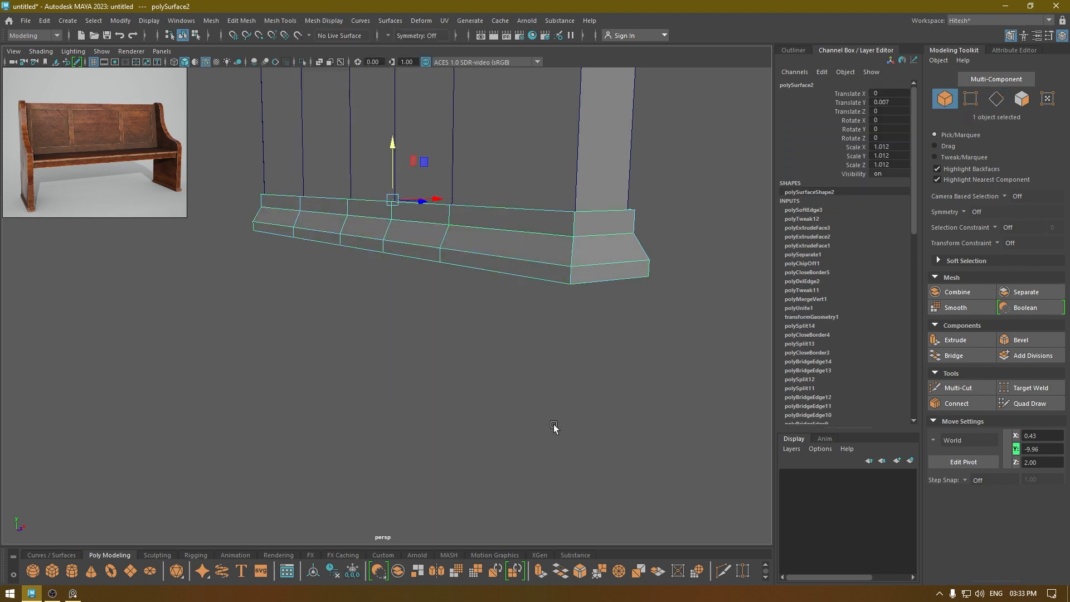
pyautogui.click(554, 429)
# Hide everything except the base moulding
pyautogui.moveTo(554, 429)
pyautogui.keyDown('alt'); pyautogui.mouseDown()
pyautogui.moveTo(511, 423)
pyautogui.moveTo(540, 422)
pyautogui.mouseUp(); pyautogui.keyUp('alt')
pyautogui.click(541, 279)
pyautogui.moveTo(540, 260); pyautogui.dragTo(540, 216, button='right')
pyautogui.moveTo(574, 256); pyautogui.dragTo(643, 203, button='right')
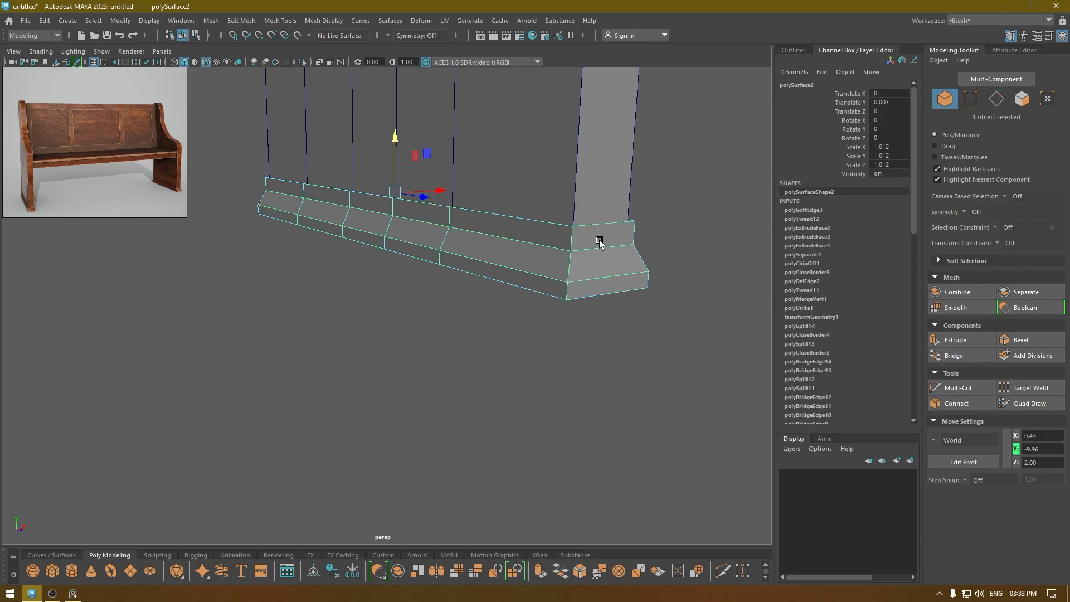
pyautogui.hotkey('alt', 'h')
# Extrude the base moulding's top face with a small inward offset
pyautogui.keyDown('alt'); pyautogui.moveTo(565, 287); pyautogui.dragTo(590, 256); pyautogui.keyUp('alt')
pyautogui.moveTo(566, 235); pyautogui.dragTo(580, 261, button='right')
pyautogui.click(546, 275)
pyautogui.press('r')
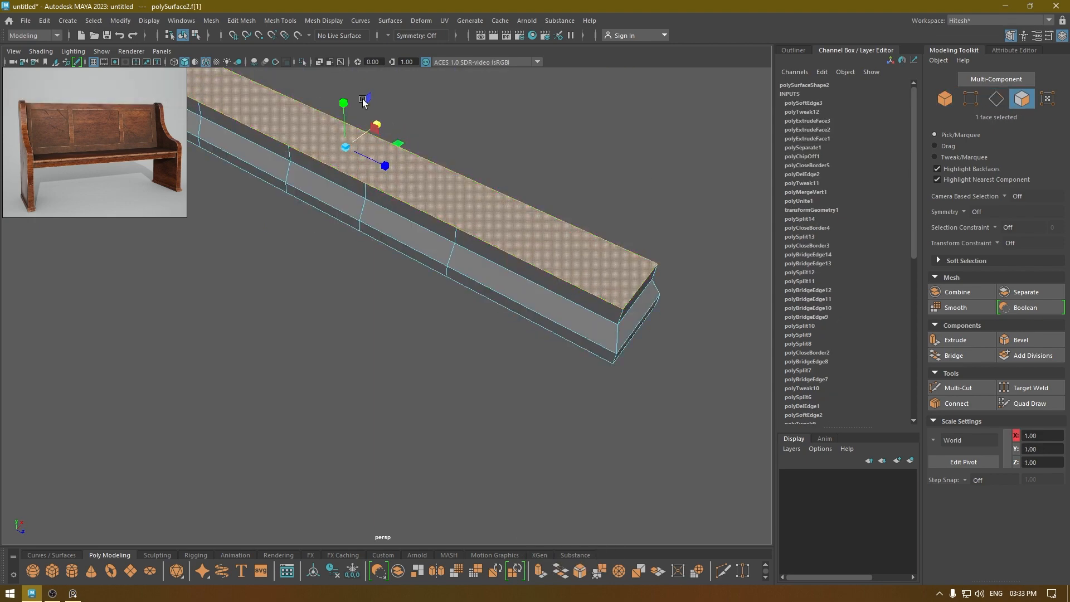
pyautogui.keyDown('alt'); pyautogui.moveTo(363, 102); pyautogui.dragTo(512, 223, button='middle'); pyautogui.keyUp('alt')
pyautogui.hotkey('ctrl', 'e')
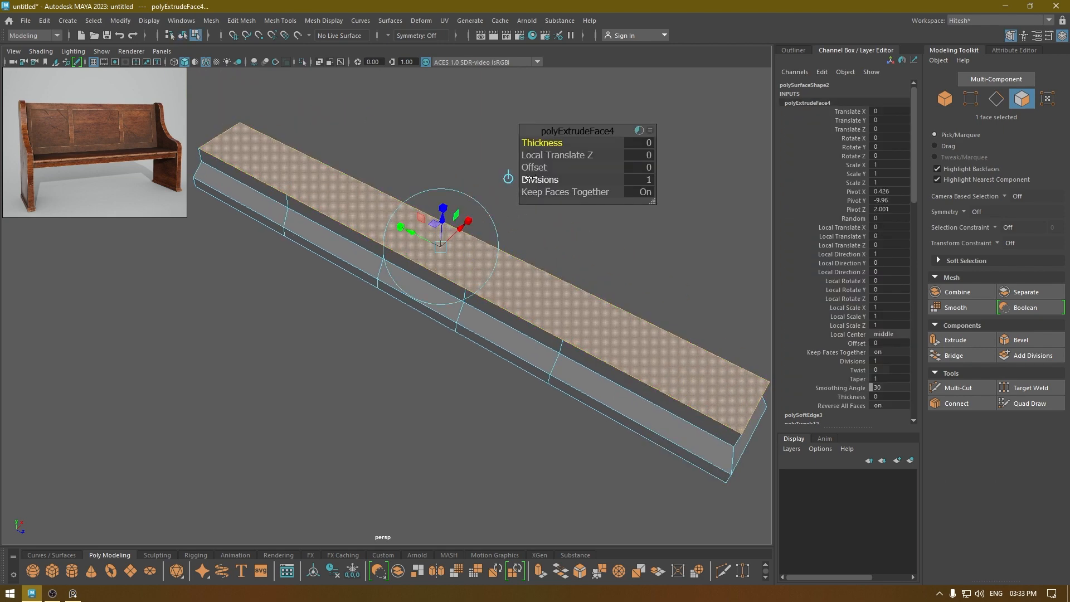
pyautogui.moveTo(533, 167); pyautogui.dragTo(534, 168)
# Extrude the inset top face down with a thickness of -0.03 and delete that face to leave the moulding open
pyautogui.hotkey('ctrl', 'e')
pyautogui.moveTo(537, 142); pyautogui.dragTo(535, 143)
pyautogui.press('w')
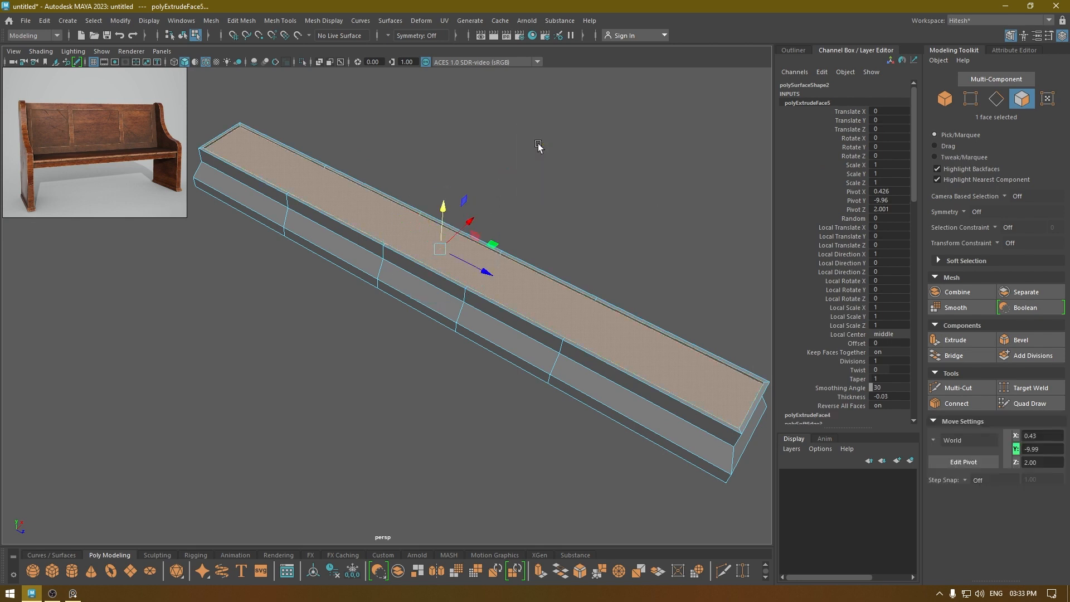
pyautogui.press('Delete')
# Select the base moulding's vertical corner edges together with its two horizontal profile edge loops
pyautogui.moveTo(592, 230); pyautogui.dragTo(603, 172, button='right')
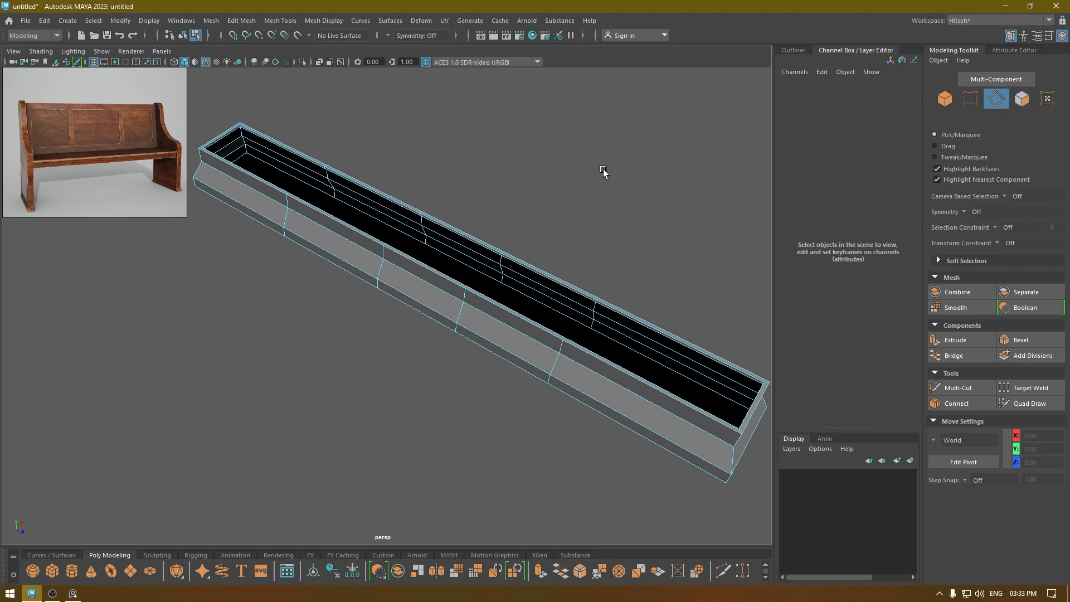
pyautogui.keyDown('alt'); pyautogui.moveTo(603, 170); pyautogui.dragTo(546, 102, button='middle'); pyautogui.keyUp('alt')
pyautogui.doubleClick(652, 338)
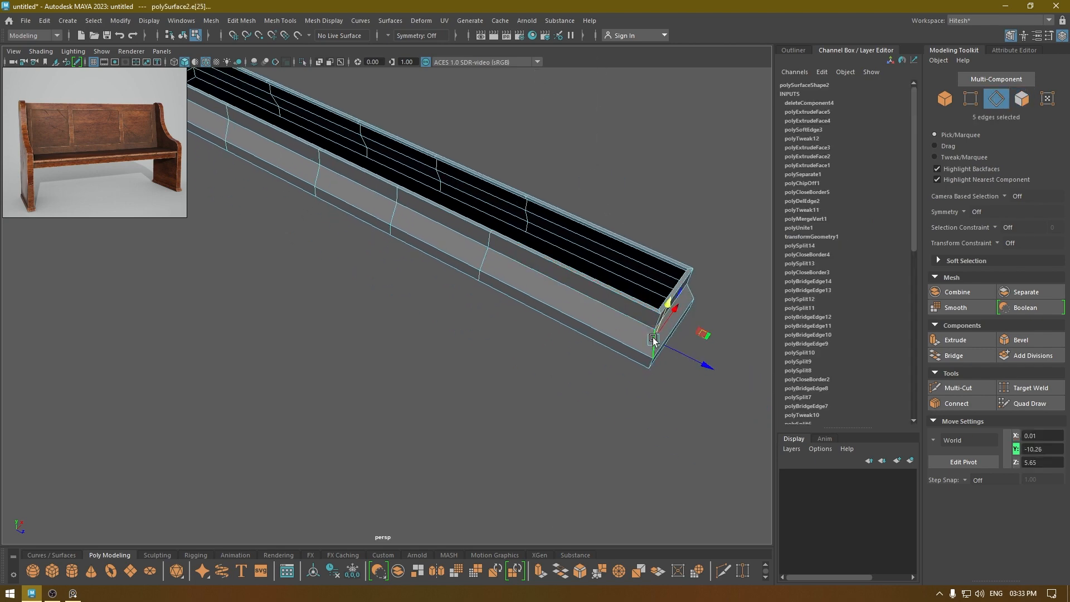
pyautogui.keyDown('alt'); pyautogui.moveTo(653, 338); pyautogui.dragTo(723, 232); pyautogui.keyUp('alt')
pyautogui.moveTo(725, 222); pyautogui.dragTo(706, 349, button='right')
pyautogui.keyDown('alt'); pyautogui.moveTo(523, 267); pyautogui.dragTo(726, 281); pyautogui.keyUp('alt')
pyautogui.keyDown('shift'); pyautogui.doubleClick(394, 345); pyautogui.keyUp('shift')
pyautogui.moveTo(394, 346); pyautogui.dragTo(387, 397, button='right')
pyautogui.keyDown('alt'); pyautogui.moveTo(502, 346); pyautogui.dragTo(463, 306); pyautogui.keyUp('alt')
pyautogui.keyDown('alt'); pyautogui.moveTo(464, 306); pyautogui.dragTo(393, 288, button='middle'); pyautogui.keyUp('alt')
pyautogui.keyDown('shift'); pyautogui.doubleClick(606, 384); pyautogui.keyUp('shift')
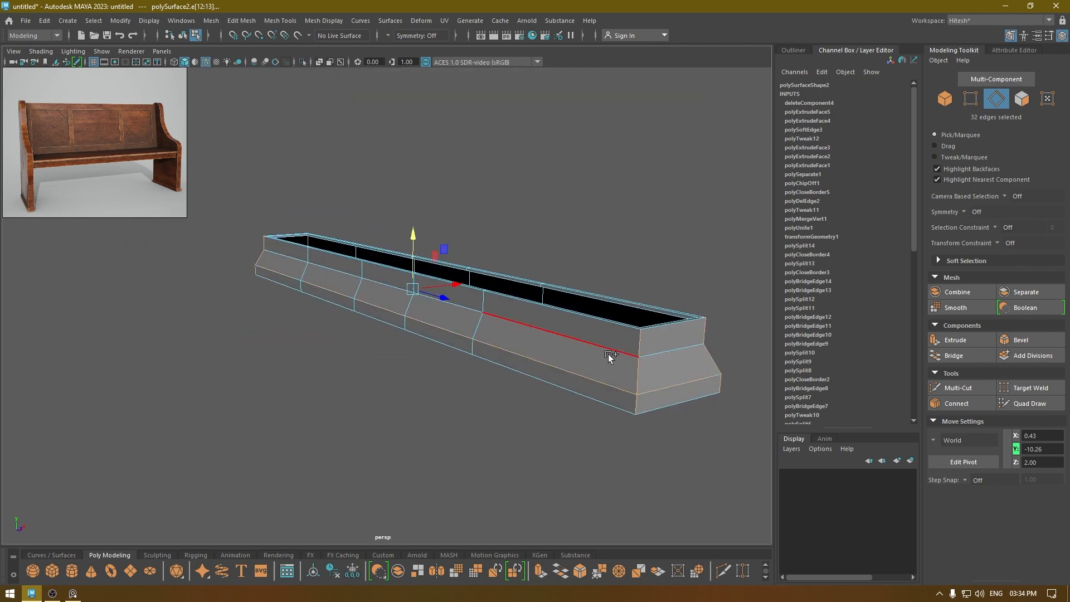
pyautogui.keyDown('shift'); pyautogui.doubleClick(607, 353); pyautogui.keyUp('shift')
pyautogui.keyDown('alt'); pyautogui.moveTo(605, 354); pyautogui.dragTo(585, 362); pyautogui.keyUp('alt')
# Try a bevel with a fraction of 0.15 on the selected moulding edges and check it from below
pyautogui.moveTo(584, 358); pyautogui.dragTo(633, 362, button='right')
pyautogui.moveTo(540, 139); pyautogui.dragTo(520, 147)
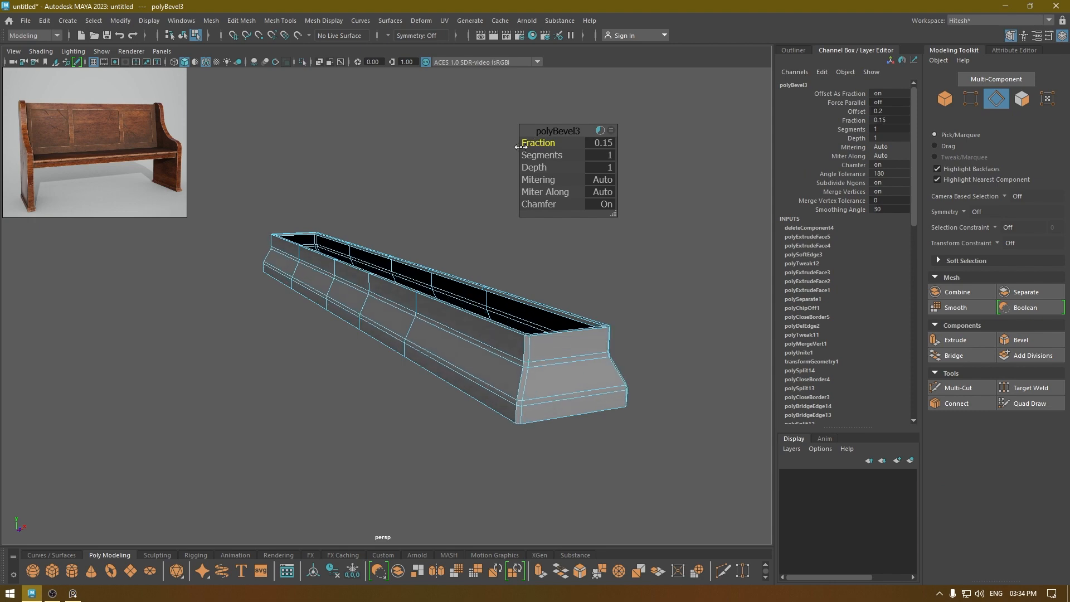
pyautogui.keyDown('alt'); pyautogui.moveTo(524, 423); pyautogui.dragTo(470, 302); pyautogui.keyUp('alt')
pyautogui.keyDown('alt'); pyautogui.moveTo(469, 302); pyautogui.dragTo(466, 490, button='middle'); pyautogui.keyUp('alt')
pyautogui.keyDown('alt'); pyautogui.moveTo(415, 306); pyautogui.dragTo(432, 322, button='right'); pyautogui.keyUp('alt')
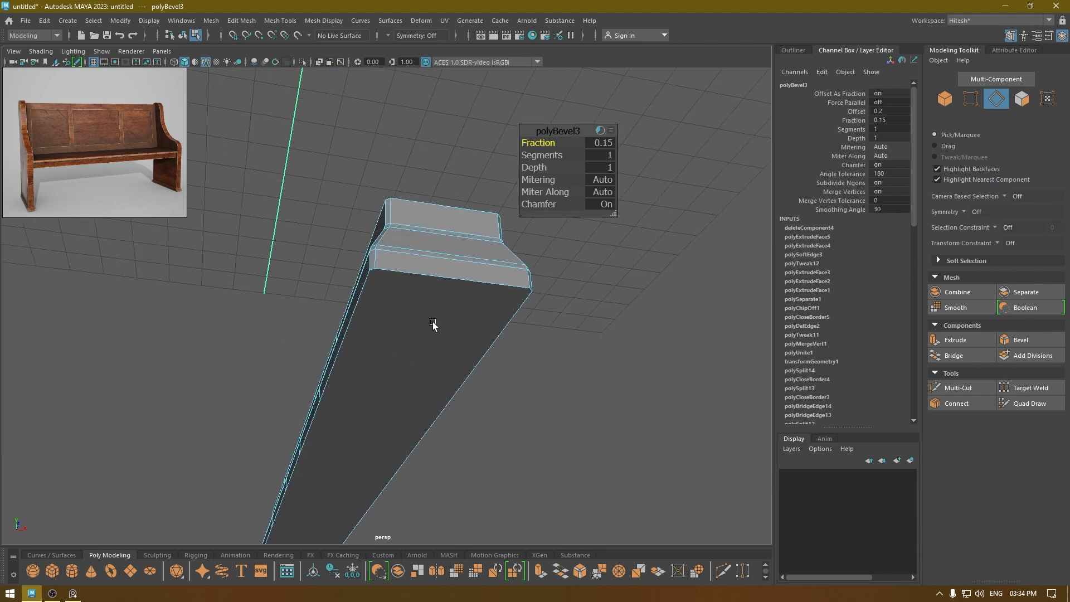
pyautogui.keyDown('alt'); pyautogui.moveTo(433, 321); pyautogui.dragTo(444, 273); pyautogui.keyUp('alt')
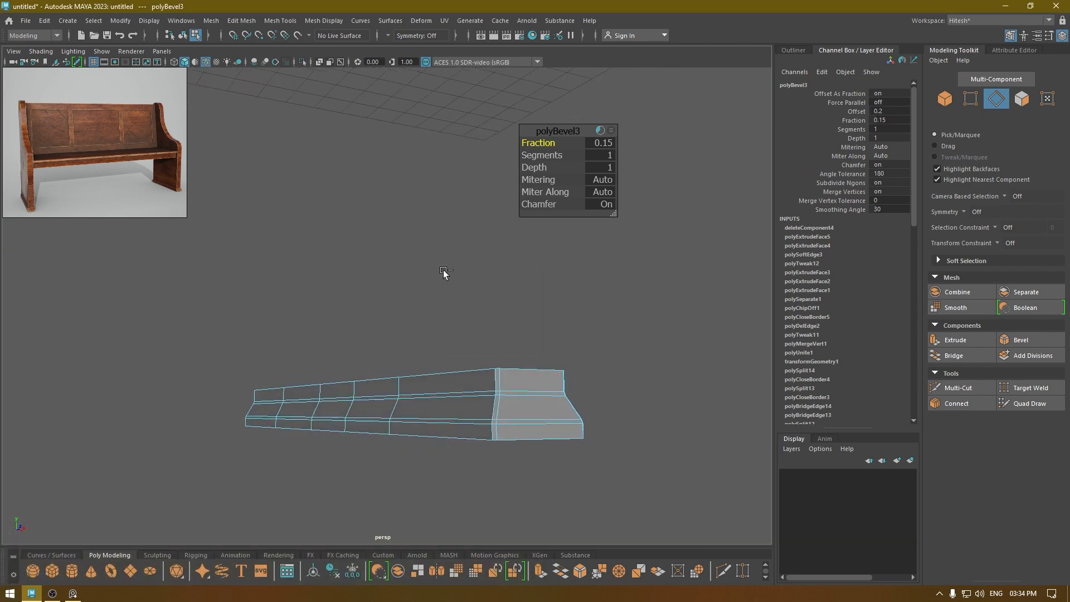
pyautogui.press('w')
# Add the edges around the moulding's underside to the selection of corner and profile edges
pyautogui.doubleClick(528, 397)
pyautogui.keyDown('alt'); pyautogui.moveTo(530, 399); pyautogui.dragTo(537, 363); pyautogui.keyUp('alt')
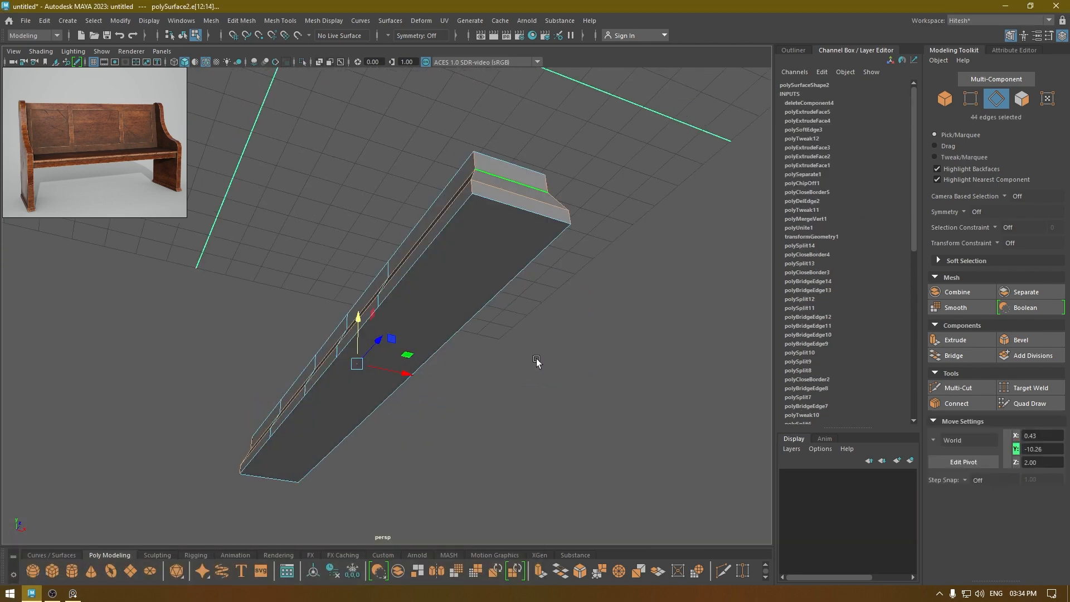
pyautogui.keyDown('shift'); pyautogui.click(529, 196); pyautogui.keyUp('shift')
pyautogui.keyDown('shift'); pyautogui.click(509, 205); pyautogui.keyUp('shift')
pyautogui.keyDown('alt'); pyautogui.moveTo(509, 205); pyautogui.dragTo(489, 311); pyautogui.keyUp('alt')
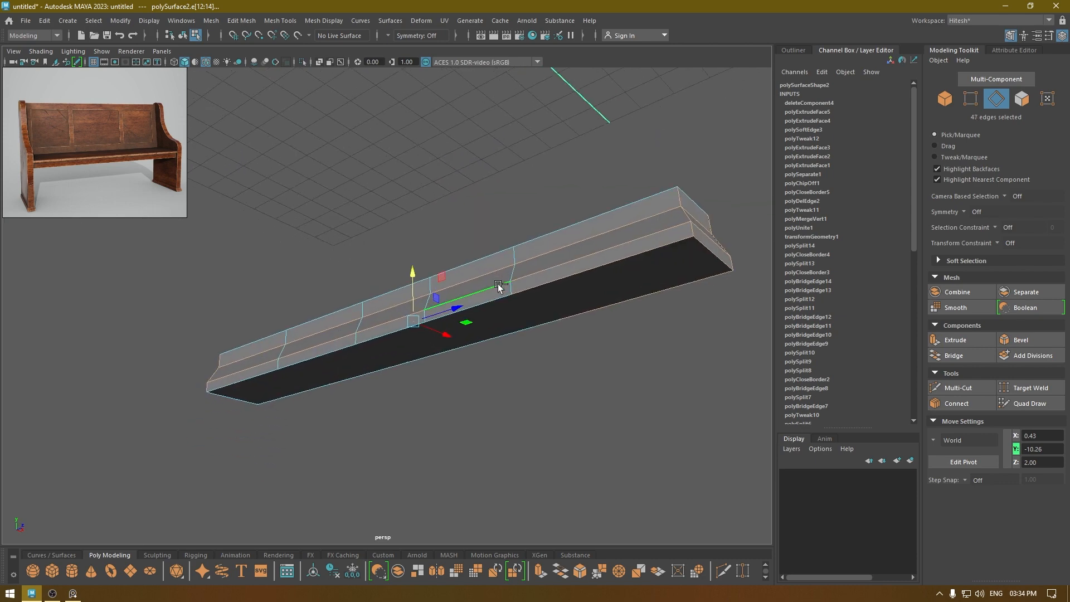
pyautogui.keyDown('shift'); pyautogui.click(494, 305); pyautogui.keyUp('shift')
pyautogui.keyDown('shift'); pyautogui.click(383, 340); pyautogui.keyUp('shift')
pyautogui.keyDown('alt'); pyautogui.moveTo(476, 370); pyautogui.dragTo(401, 351); pyautogui.keyUp('alt')
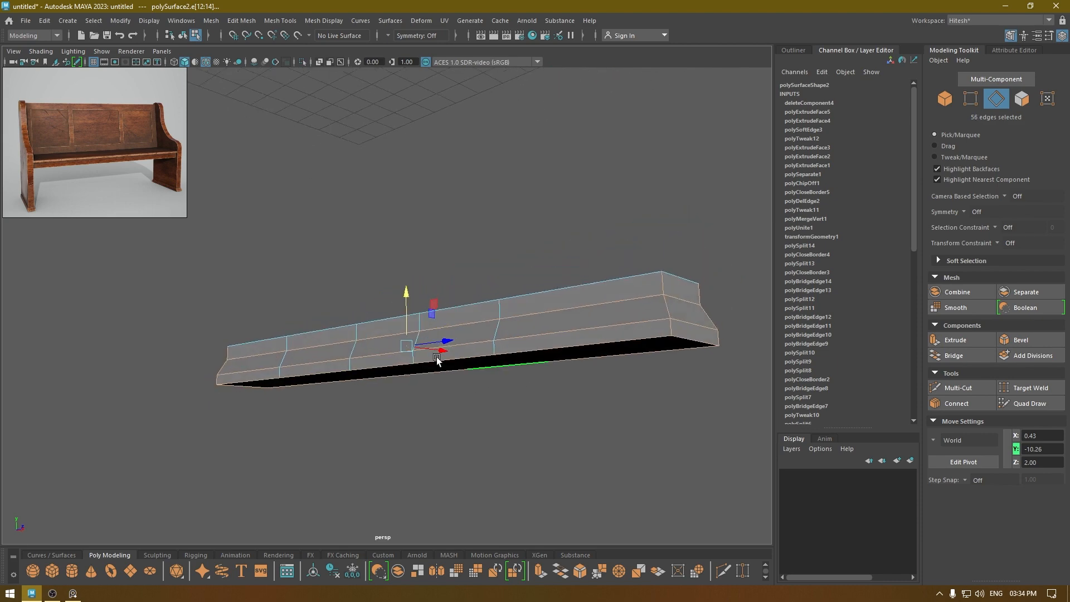
# Bevel the selected moulding edges with 2 segments and a fraction of 0.23
pyautogui.keyDown('shift'); pyautogui.moveTo(392, 348); pyautogui.dragTo(442, 347, button='right'); pyautogui.keyUp('shift')
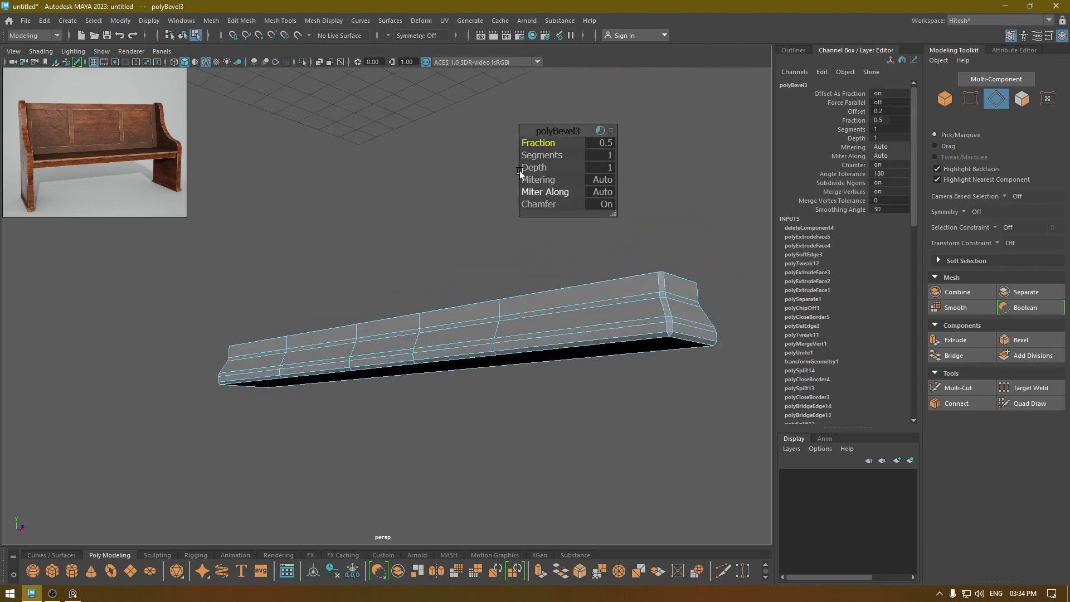
pyautogui.moveTo(540, 156); pyautogui.dragTo(576, 167)
pyautogui.keyDown('alt'); pyautogui.moveTo(565, 246); pyautogui.dragTo(544, 296); pyautogui.keyUp('alt')
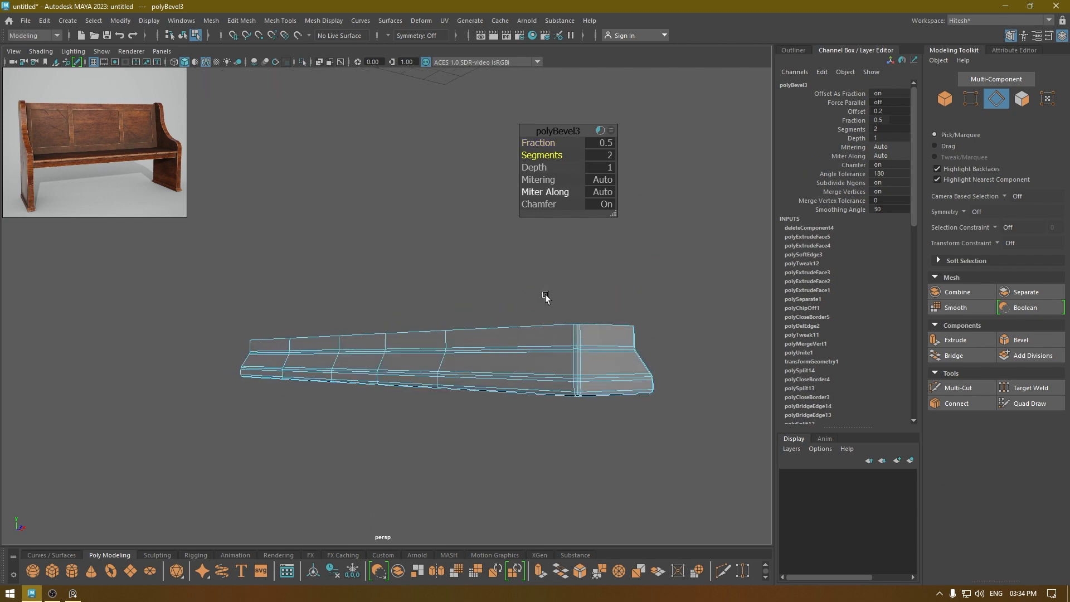
pyautogui.moveTo(553, 143); pyautogui.dragTo(532, 143)
pyautogui.keyDown('alt'); pyautogui.moveTo(470, 412); pyautogui.dragTo(461, 315); pyautogui.keyUp('alt')
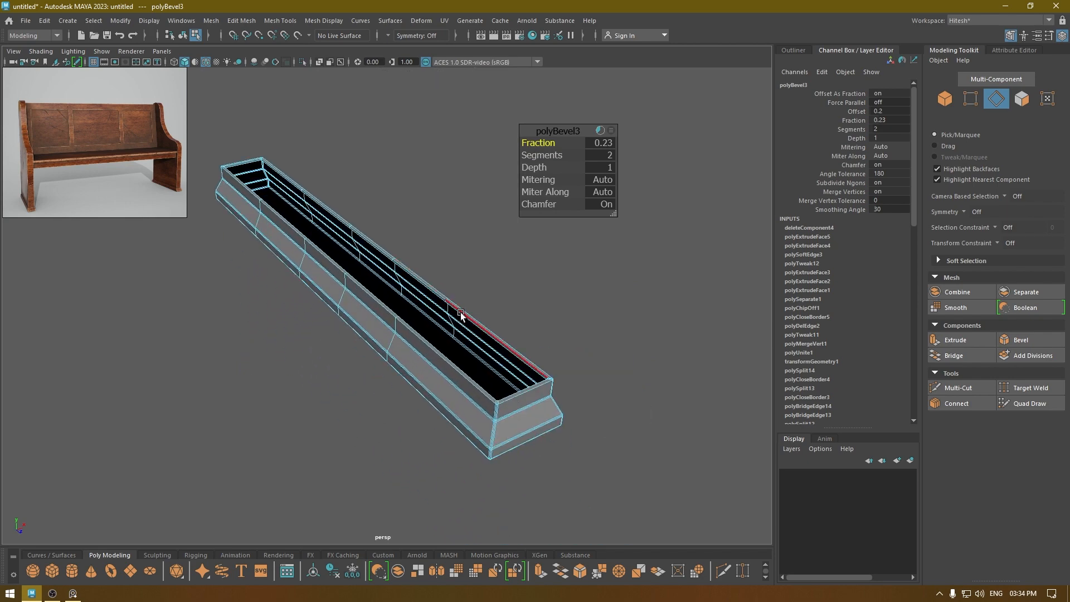
pyautogui.press('w')
# Return to object mode and show the hidden side panel again
pyautogui.moveTo(460, 313); pyautogui.dragTo(549, 232, button='right')
pyautogui.click(550, 232)
pyautogui.hotkey('ctrl', 'shift', 'h')
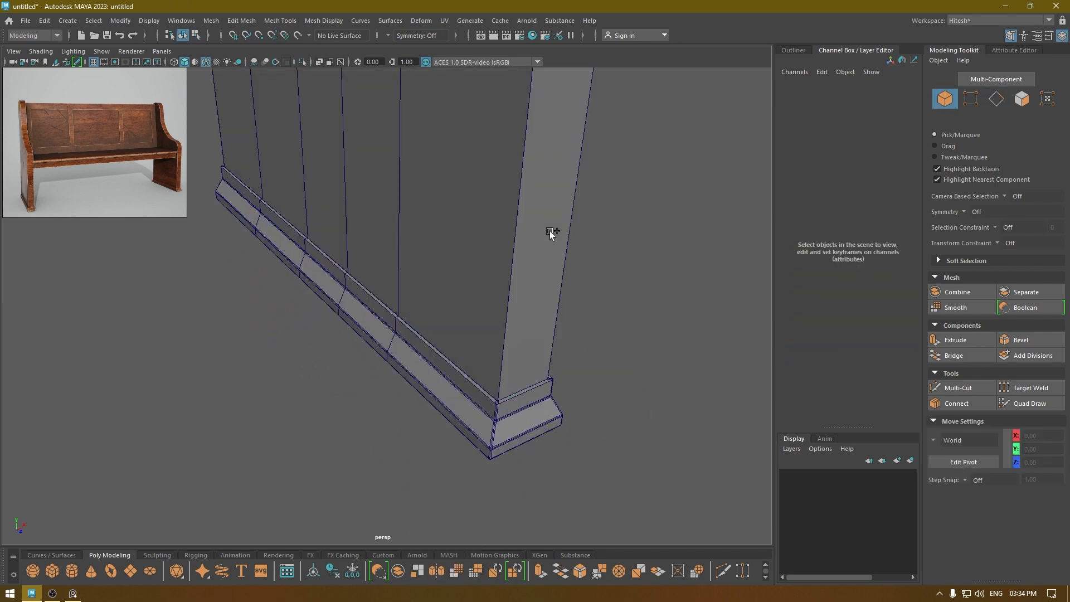
pyautogui.keyDown('alt'); pyautogui.moveTo(583, 370); pyautogui.dragTo(506, 346); pyautogui.keyUp('alt')
# Nudge the base moulding slightly upward against the side panel
pyautogui.click(485, 406)
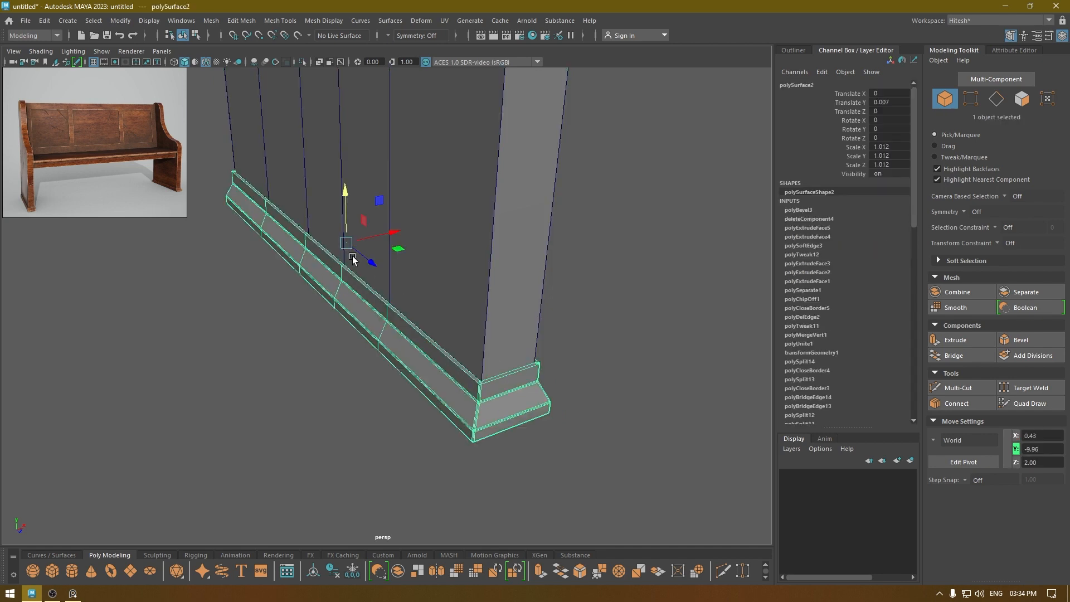
pyautogui.moveTo(340, 186); pyautogui.dragTo(340, 186)
pyautogui.moveTo(345, 186); pyautogui.dragTo(348, 183)
pyautogui.click(616, 345)
pyautogui.keyDown('alt'); pyautogui.moveTo(616, 345); pyautogui.dragTo(571, 308, button='right'); pyautogui.keyUp('alt')
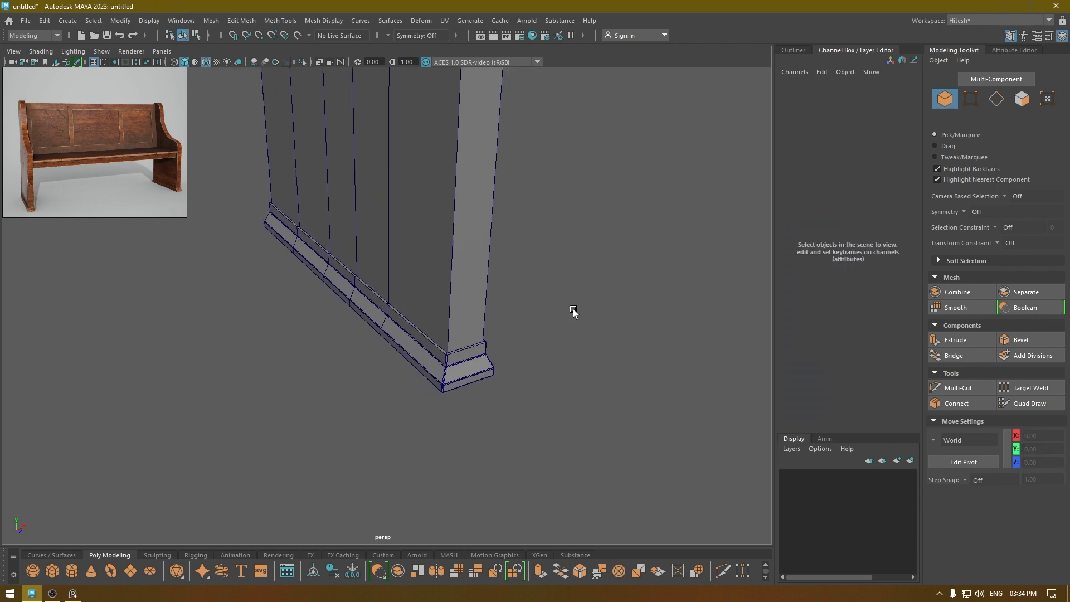
pyautogui.keyDown('alt'); pyautogui.moveTo(571, 308); pyautogui.dragTo(506, 236); pyautogui.keyUp('alt')
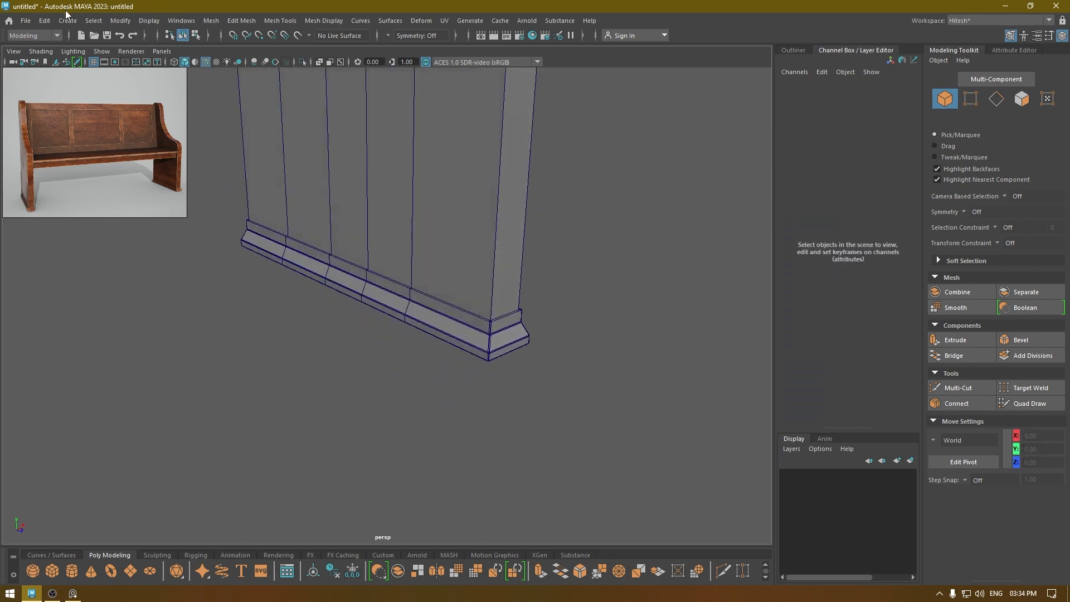
# Assign a Blinn material to the side panel and base moulding, and keep wireframe on shaded displayed
pyautogui.click(204, 61)
pyautogui.keyDown('alt'); pyautogui.moveTo(587, 392); pyautogui.dragTo(446, 311); pyautogui.keyUp('alt')
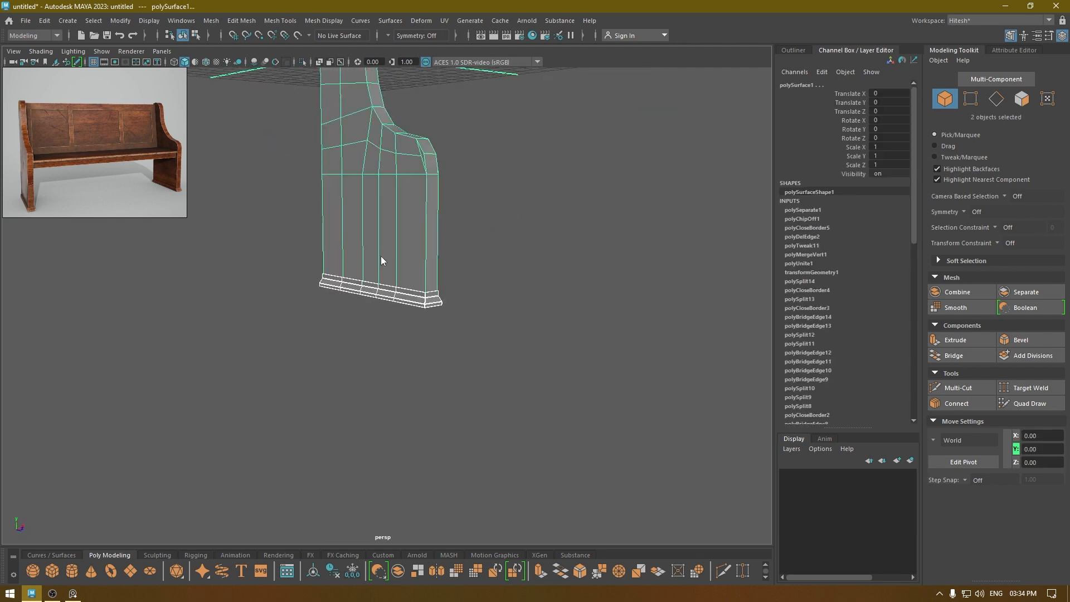
pyautogui.rightClick(381, 256)
pyautogui.moveTo(413, 563)
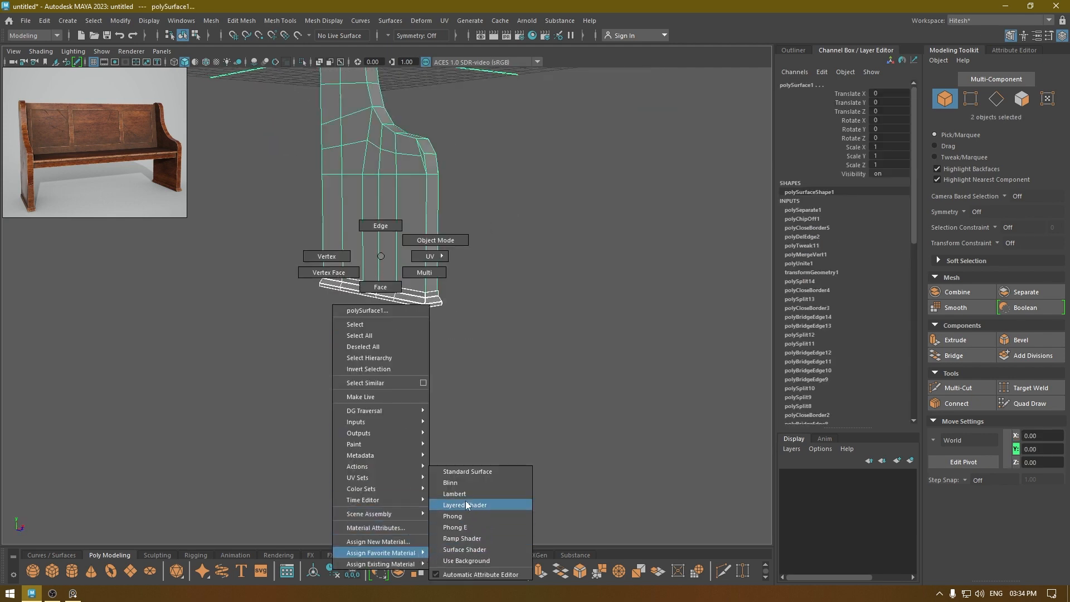
pyautogui.click(439, 484)
pyautogui.hotkey('ctrl', 'a')
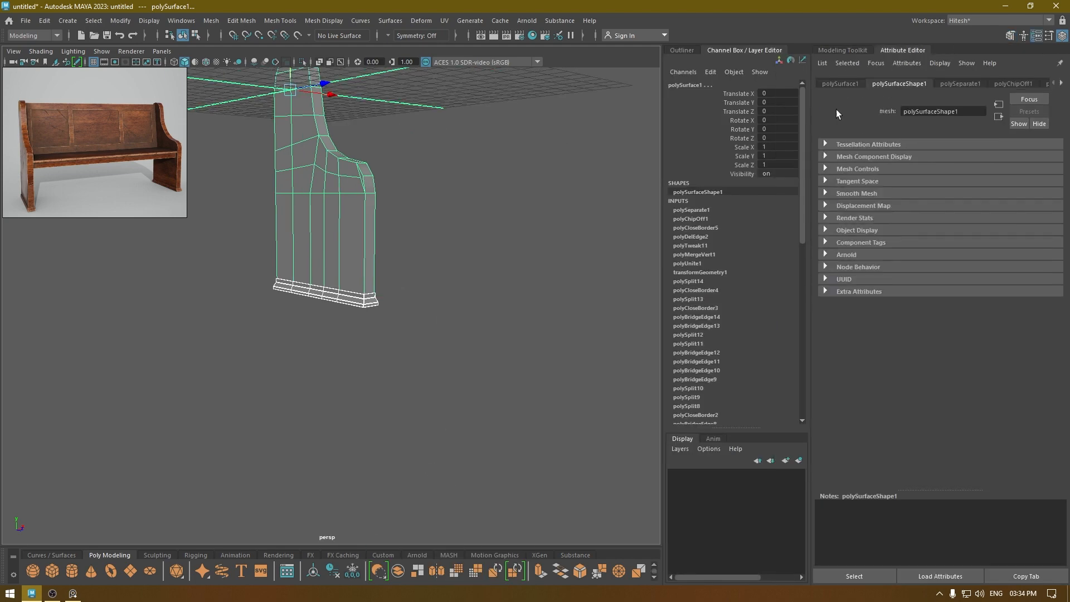
pyautogui.click(865, 49)
pyautogui.click(578, 204)
pyautogui.keyDown('alt'); pyautogui.moveTo(522, 215); pyautogui.dragTo(367, 228); pyautogui.keyUp('alt')
pyautogui.click(206, 61)
pyautogui.keyDown('alt'); pyautogui.moveTo(491, 440); pyautogui.dragTo(521, 444); pyautogui.keyUp('alt')
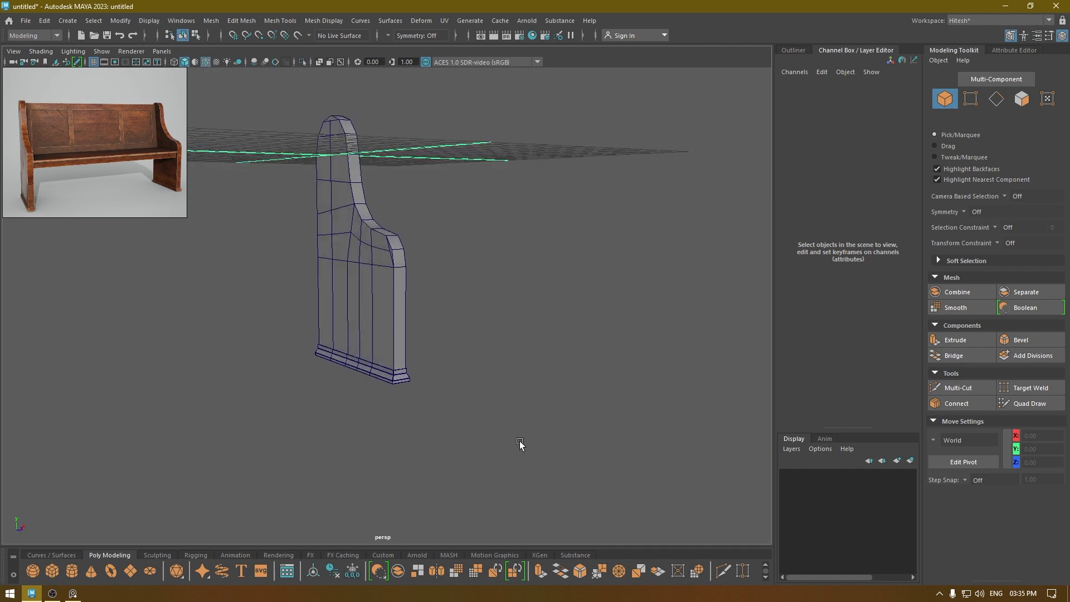
pyautogui.scroll(-3, 468, 329)
# Select the side panel and moulding in the front view and snap their shared pivot to the moulding's bottom corner
pyautogui.keyDown('alt'); pyautogui.moveTo(468, 329); pyautogui.dragTo(437, 341); pyautogui.keyUp('alt')
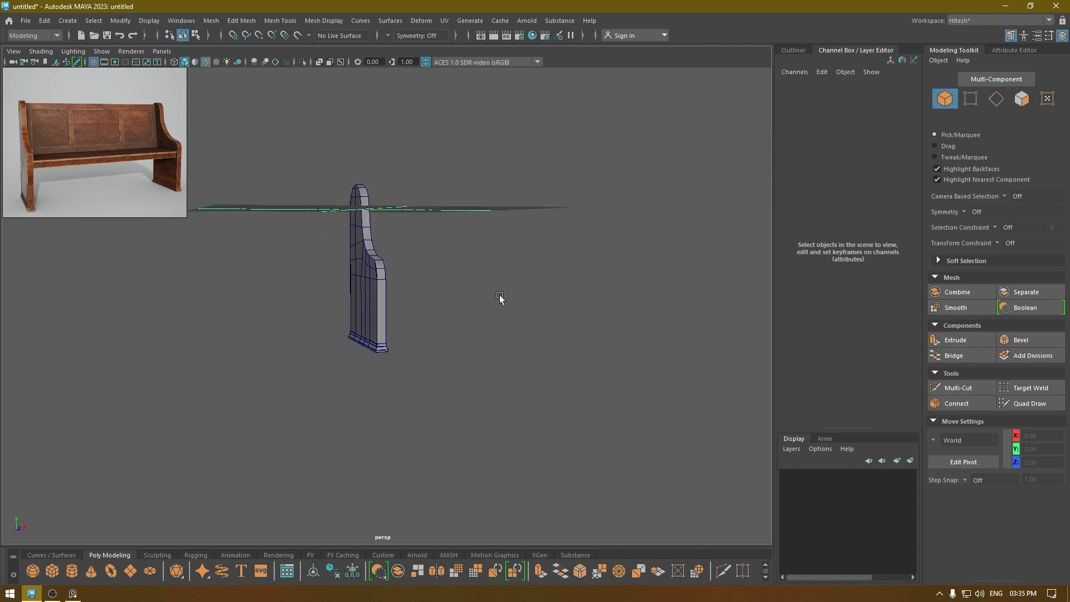
pyautogui.keyDown('alt'); pyautogui.moveTo(508, 289); pyautogui.dragTo(498, 246); pyautogui.keyUp('alt')
pyautogui.moveTo(493, 187); pyautogui.dragTo(241, 427)
pyautogui.press('space')
pyautogui.moveTo(402, 340); pyautogui.dragTo(393, 369)
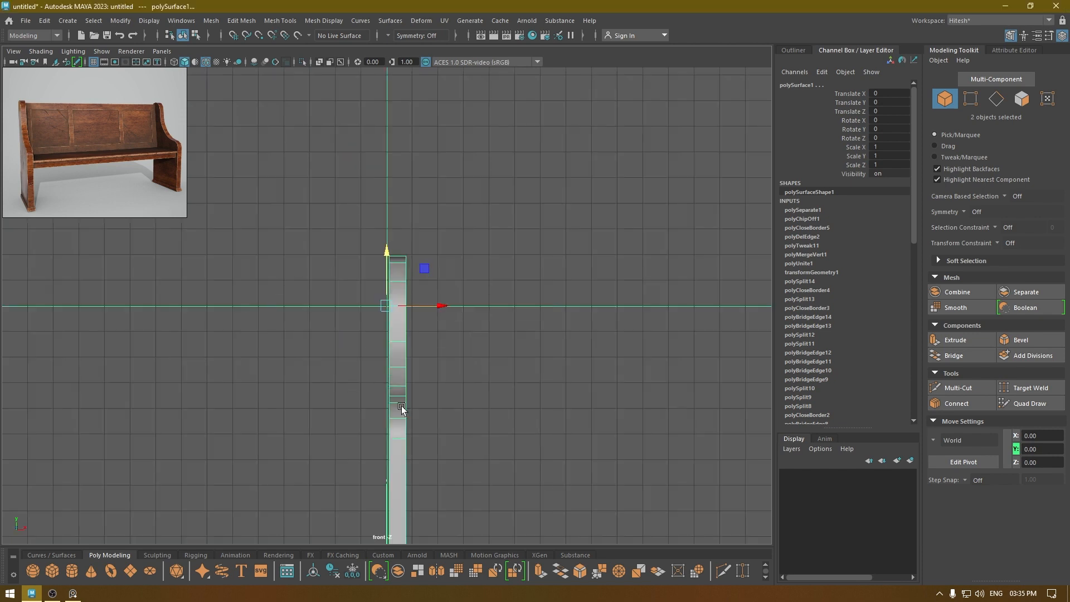
pyautogui.press('d')
pyautogui.press('v')
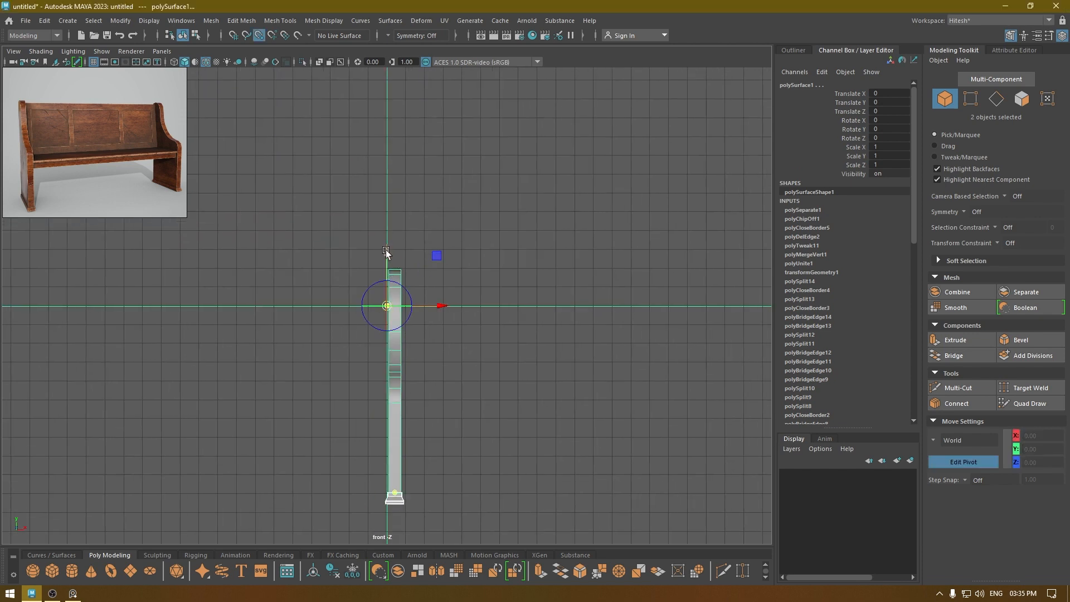
pyautogui.moveTo(385, 258); pyautogui.dragTo(399, 507)
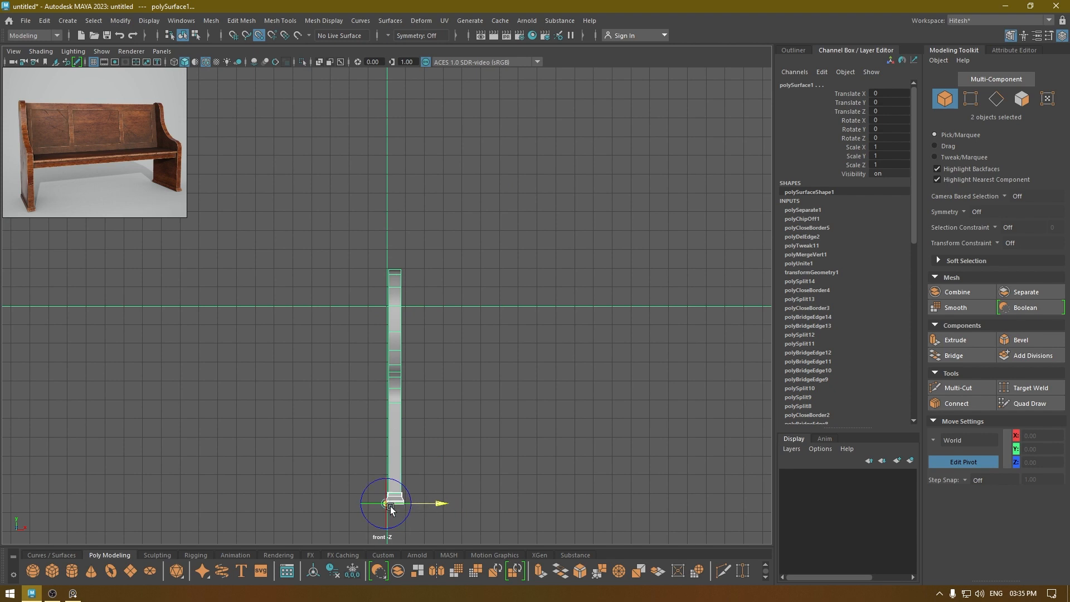
pyautogui.press('d')
# Raise the side panel and moulding onto the grid at Translate Y 10.561 and move them to Translate X -11.866
pyautogui.moveTo(390, 450); pyautogui.dragTo(423, 251)
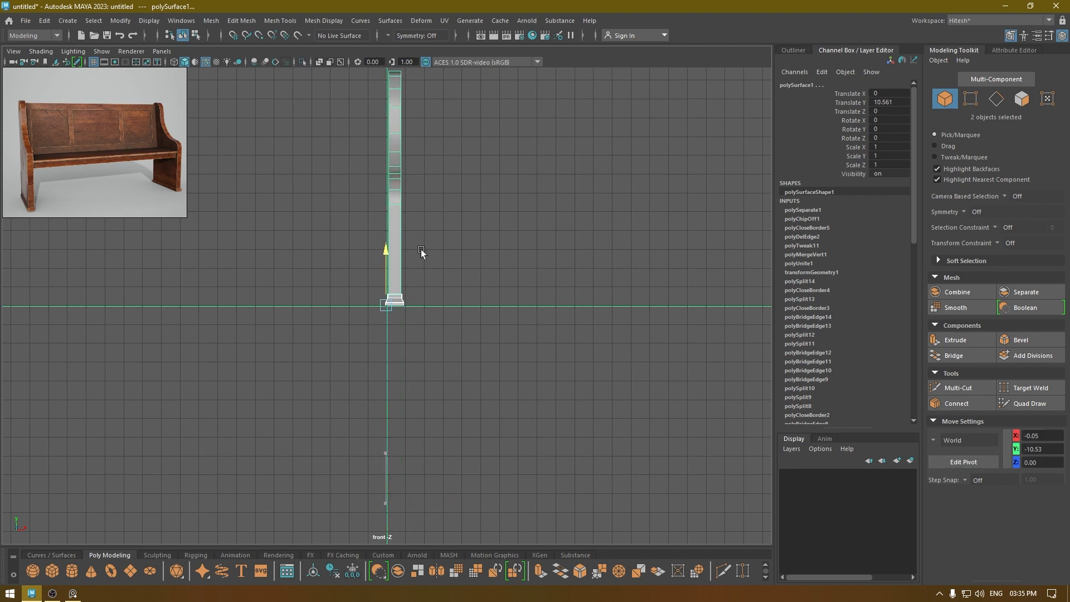
pyautogui.moveTo(442, 304); pyautogui.dragTo(282, 359)
pyautogui.press('space')
pyautogui.keyDown('alt'); pyautogui.moveTo(281, 358); pyautogui.dragTo(229, 253, button='right'); pyautogui.keyUp('alt')
pyautogui.keyDown('alt'); pyautogui.moveTo(390, 259); pyautogui.dragTo(328, 268); pyautogui.keyUp('alt')
pyautogui.keyDown('alt'); pyautogui.moveTo(329, 267); pyautogui.dragTo(346, 403, button='middle'); pyautogui.keyUp('alt')
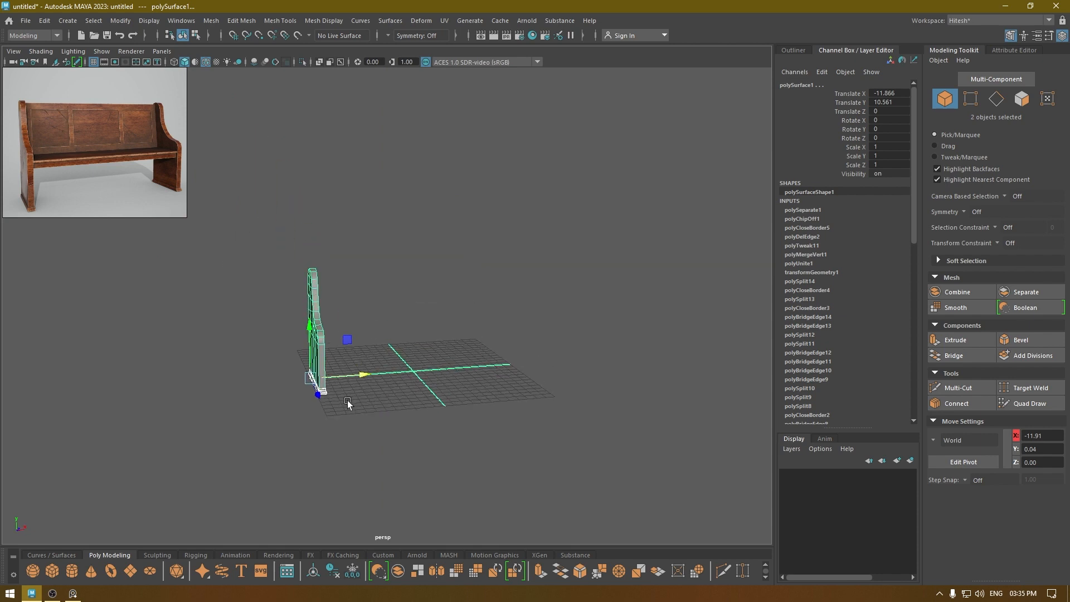
# Duplicate the side panel and base moulding and move the copy along X to the opposite end of the grid
pyautogui.click(382, 340)
pyautogui.keyDown('alt'); pyautogui.moveTo(382, 341); pyautogui.dragTo(387, 375); pyautogui.keyUp('alt')
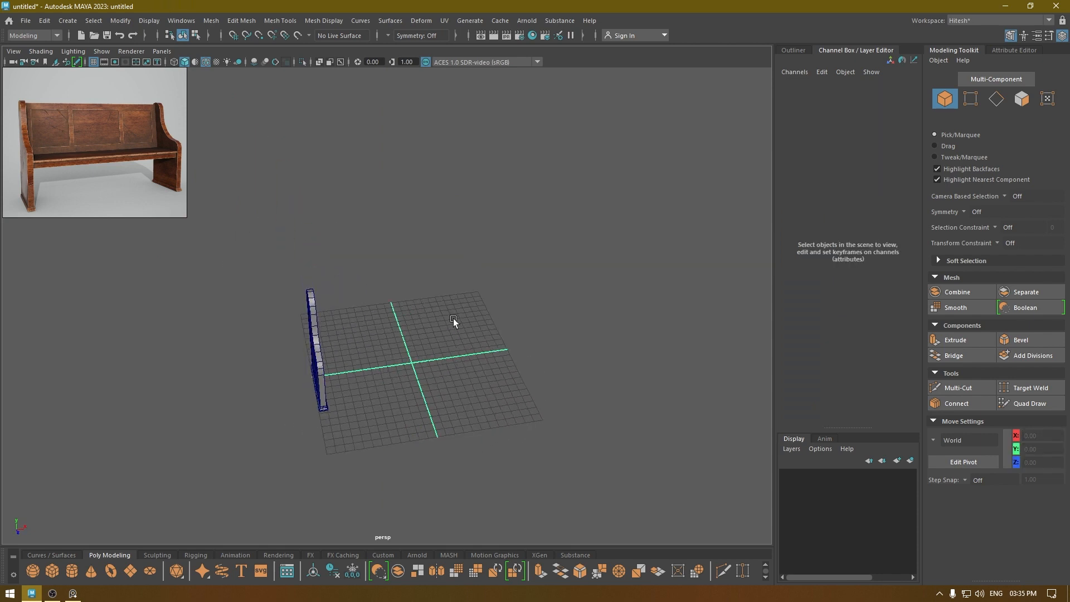
pyautogui.keyDown('alt'); pyautogui.moveTo(454, 317); pyautogui.dragTo(427, 314); pyautogui.keyUp('alt')
pyautogui.moveTo(366, 336); pyautogui.dragTo(279, 396)
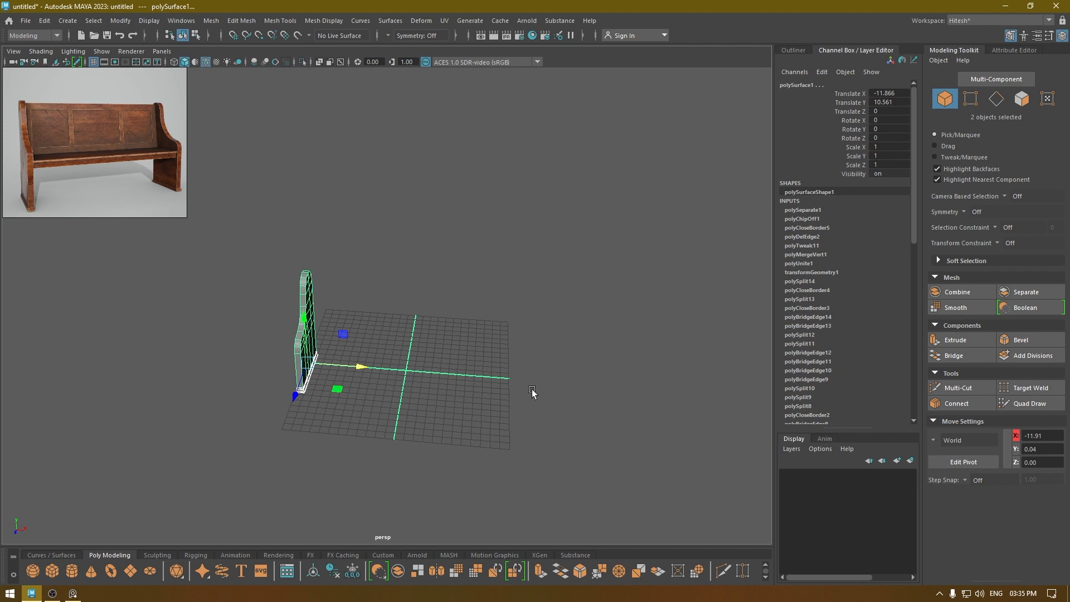
pyautogui.hotkey('ctrl', 'd')
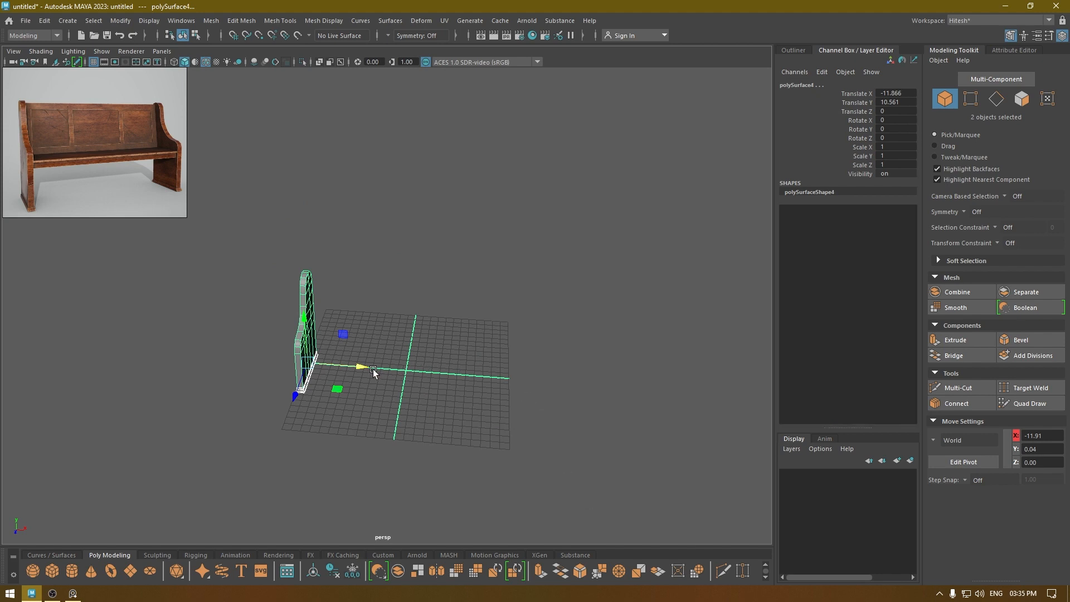
pyautogui.moveTo(374, 371); pyautogui.dragTo(481, 430)
pyautogui.click(551, 410)
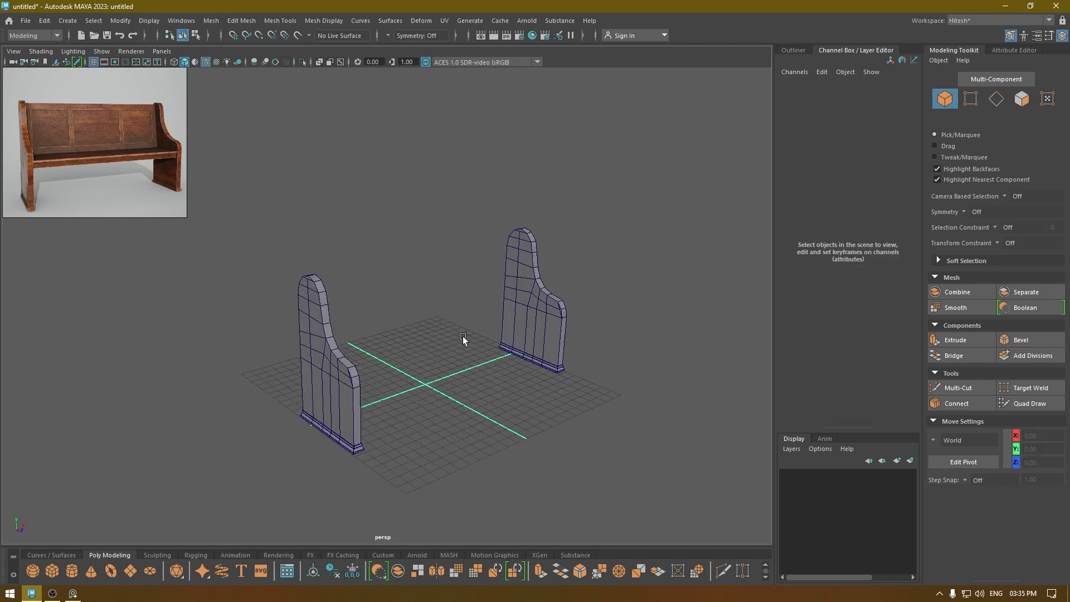
# Create a cube for the seat and scale it in the top view to span the gap between the side panels
pyautogui.keyDown('shift'); pyautogui.moveTo(440, 326); pyautogui.dragTo(432, 357, button='right'); pyautogui.keyUp('shift')
pyautogui.press('space')
pyautogui.moveTo(441, 354); pyautogui.dragTo(386, 360)
pyautogui.keyDown('alt'); pyautogui.moveTo(387, 359); pyautogui.dragTo(394, 367, button='right'); pyautogui.keyUp('alt')
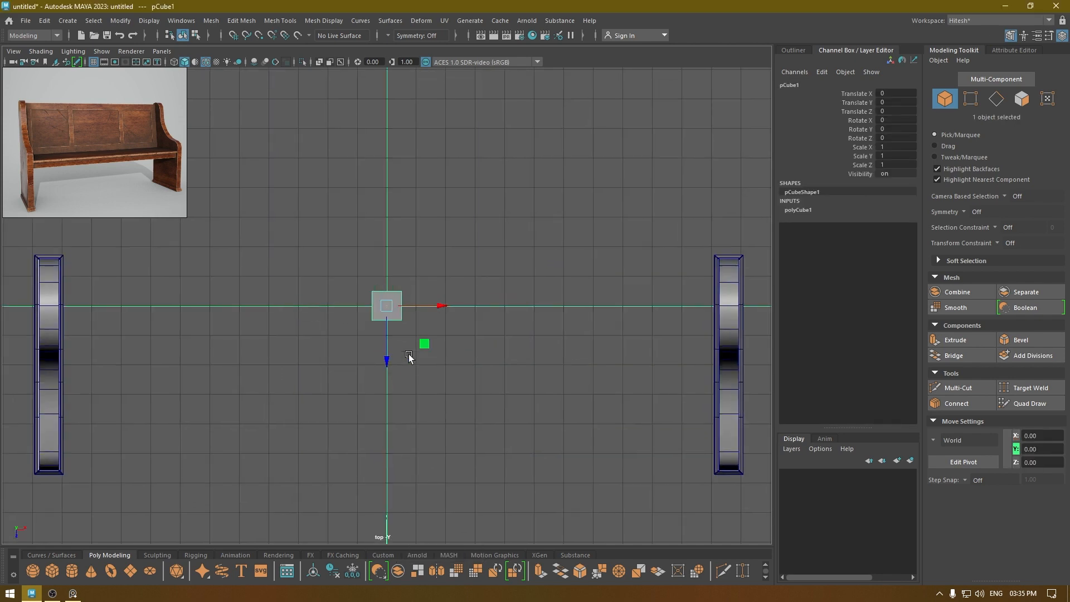
pyautogui.press('r')
pyautogui.moveTo(437, 306); pyautogui.dragTo(508, 325)
pyautogui.moveTo(425, 302); pyautogui.dragTo(473, 324)
pyautogui.moveTo(387, 356); pyautogui.dragTo(387, 403)
# Move the seat block toward the front of the side panels, at Translate Z 1.415
pyautogui.press('w')
pyautogui.press('e')
pyautogui.press('w')
pyautogui.press('w')
pyautogui.keyDown('alt'); pyautogui.moveTo(418, 229); pyautogui.dragTo(472, 236, button='middle'); pyautogui.keyUp('alt')
pyautogui.press('space')
pyautogui.press('space')
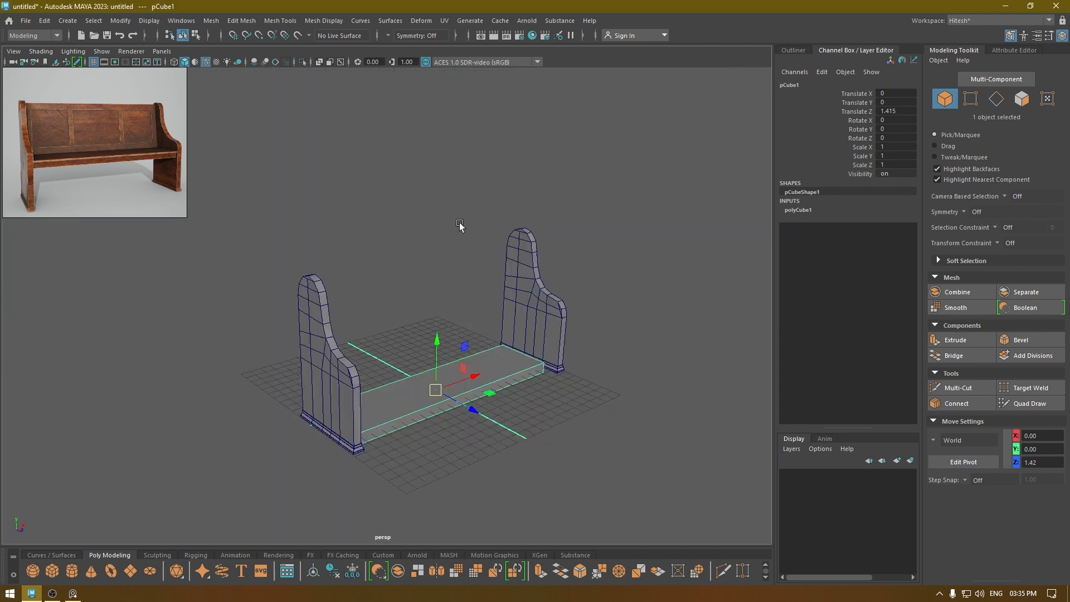
# Raise the seat block to Translate Y 4.849 and flatten it into a thin board
pyautogui.moveTo(427, 336); pyautogui.dragTo(419, 316)
pyautogui.press('t')
pyautogui.press('r')
pyautogui.press('w')
pyautogui.press('f')
# Move the four vertices at the seat's negative X end to X -11.17 so they meet the side panel
pyautogui.press('F9')
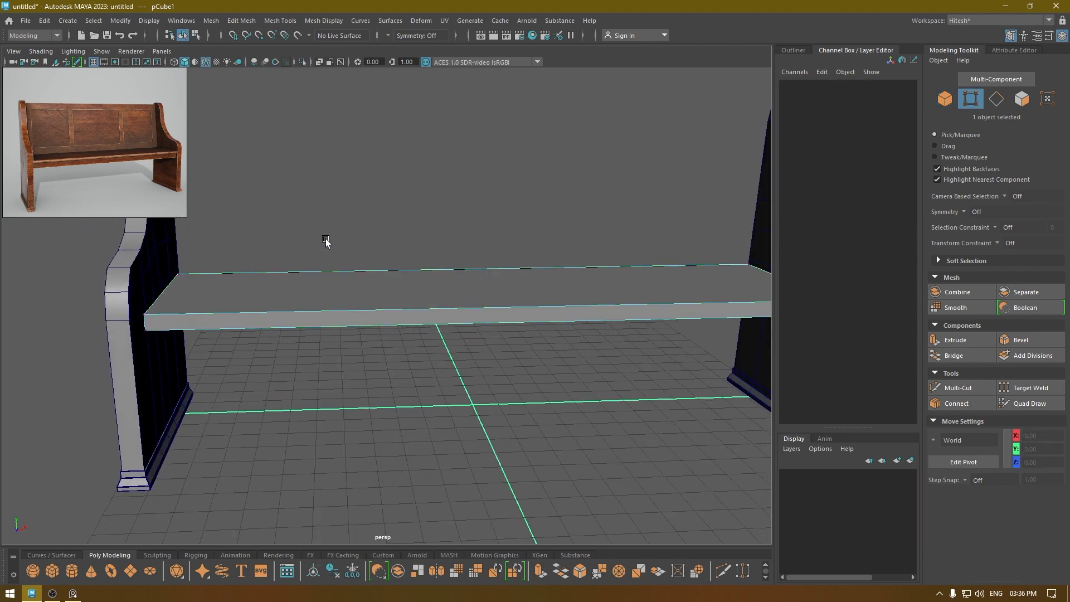
pyautogui.moveTo(327, 239); pyautogui.dragTo(1, 498)
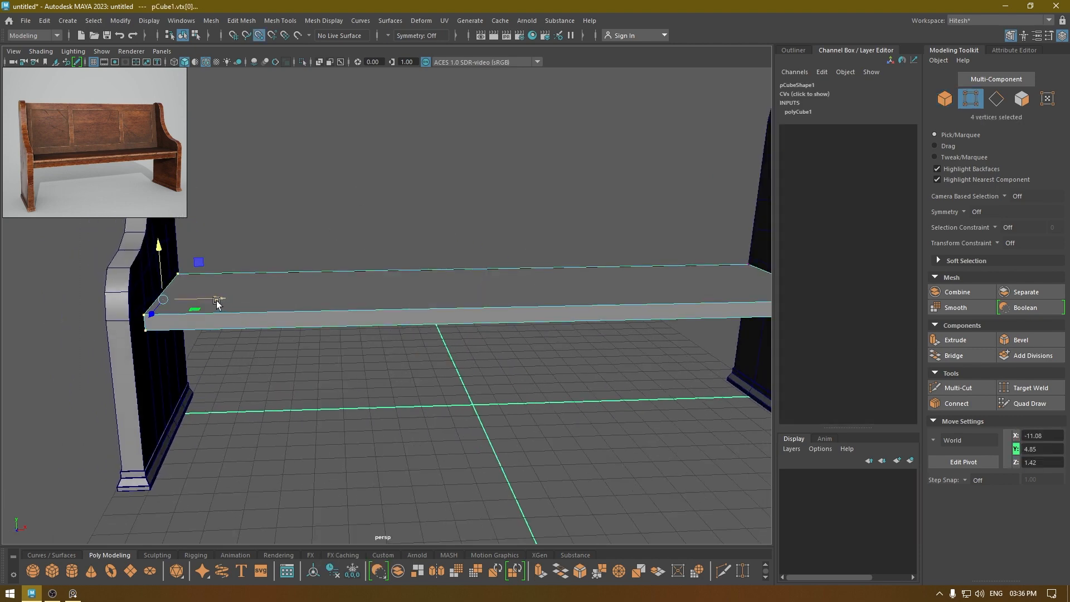
pyautogui.moveTo(217, 301); pyautogui.dragTo(48, 304)
pyautogui.moveTo(128, 337); pyautogui.dragTo(131, 334)
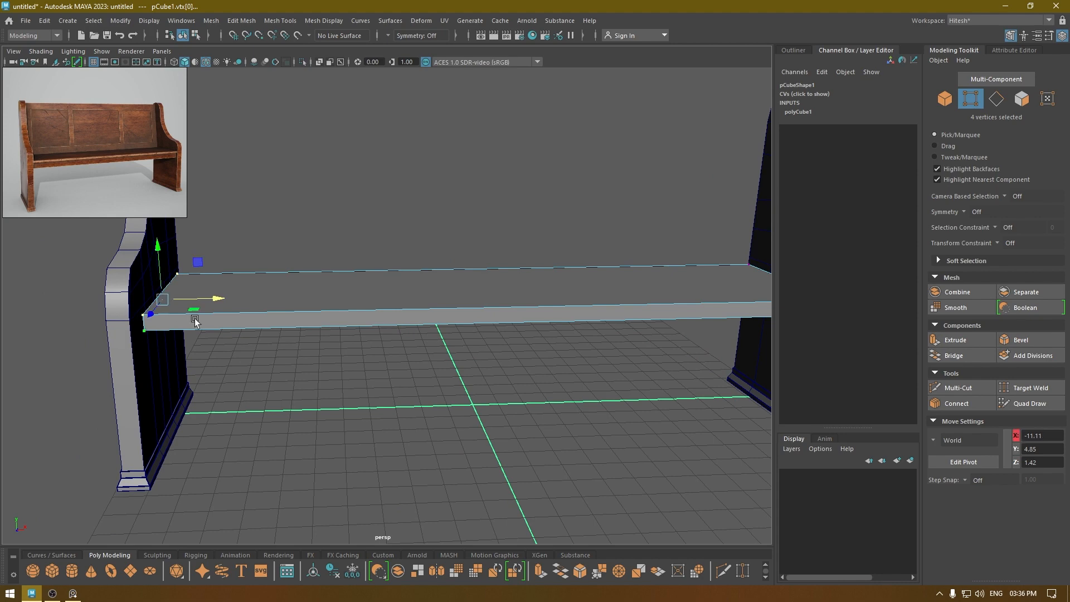
pyautogui.moveTo(221, 301); pyautogui.dragTo(215, 299)
pyautogui.keyDown('alt'); pyautogui.moveTo(303, 369); pyautogui.dragTo(233, 330, button='middle'); pyautogui.keyUp('alt')
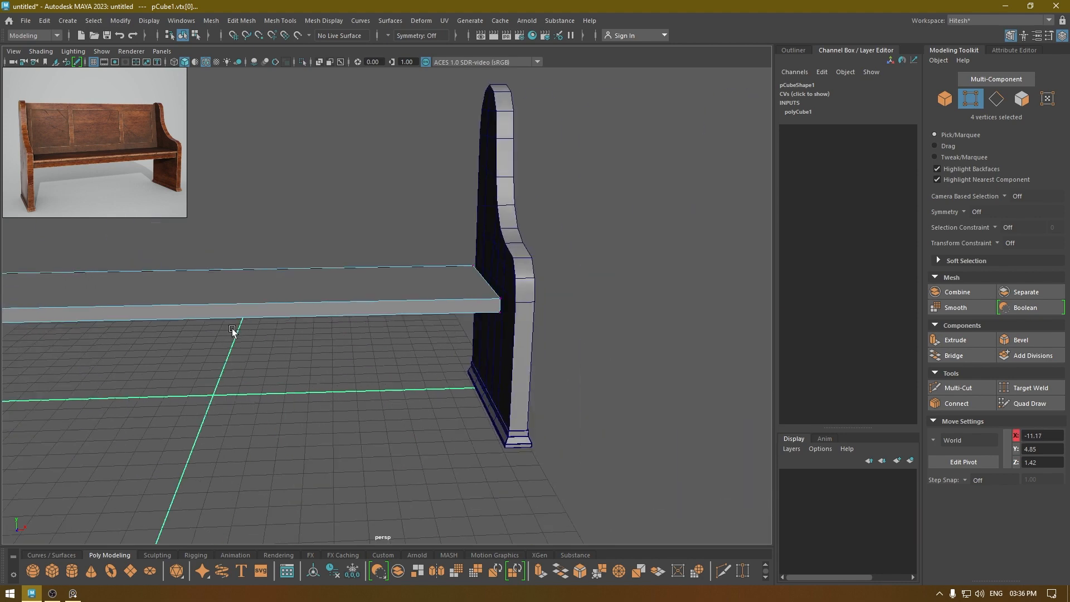
# Move the four vertices at the seat's other end to X 11.32 so they meet the opposite side panel
pyautogui.moveTo(437, 185); pyautogui.dragTo(558, 334)
pyautogui.press('v')
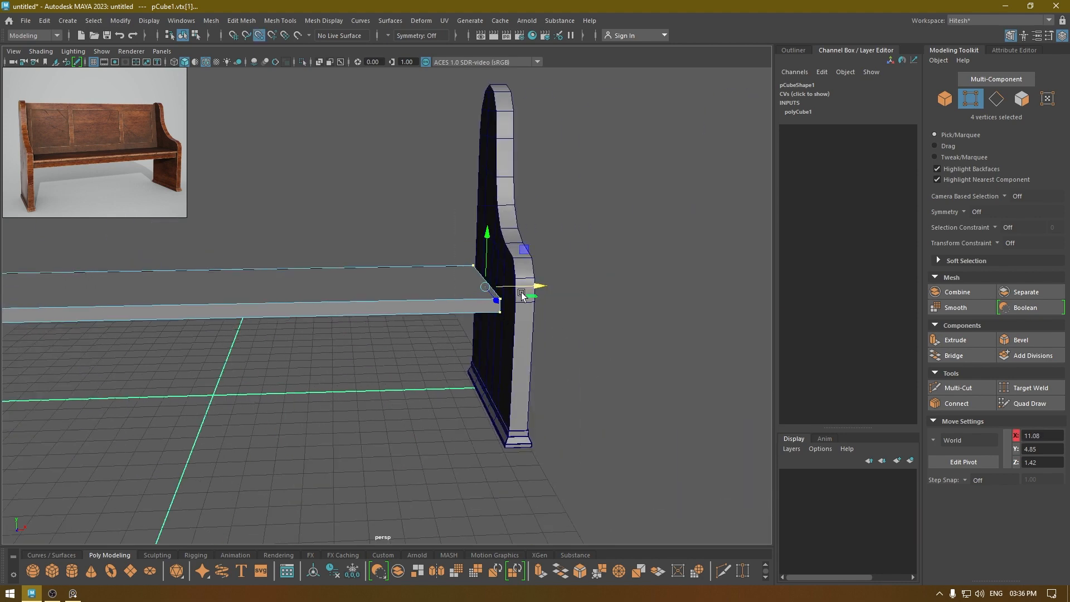
pyautogui.moveTo(529, 288)
pyautogui.mouseDown()
pyautogui.moveTo(553, 286)
pyautogui.moveTo(504, 297)
pyautogui.moveTo(566, 285)
pyautogui.moveTo(538, 290)
pyautogui.mouseUp()
pyautogui.moveTo(537, 288); pyautogui.dragTo(414, 267)
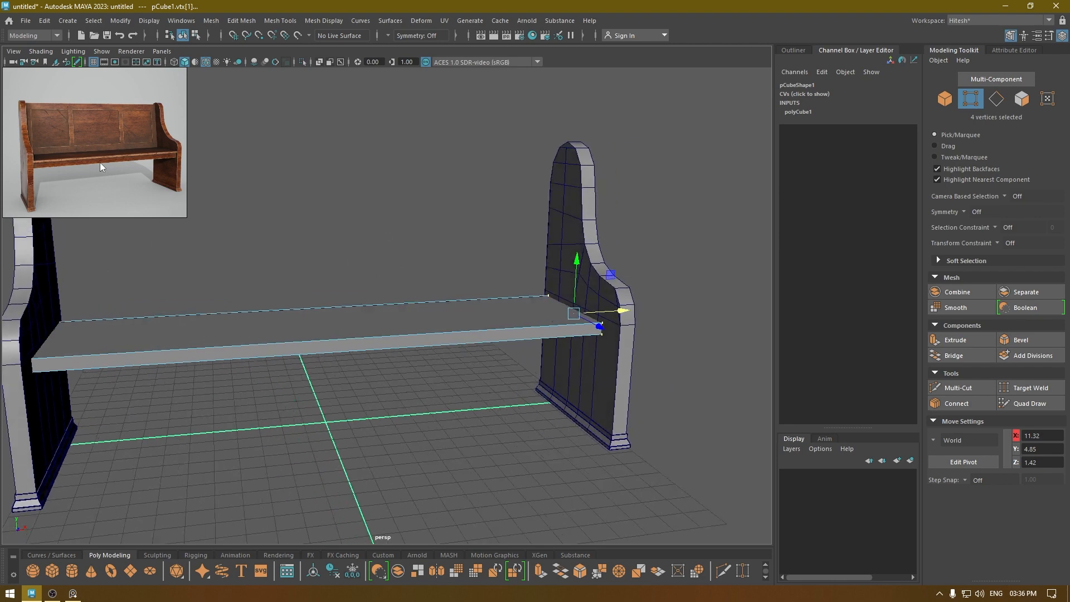
# Bevel the upper and lower long front edges of the seat board into a rounded profile
pyautogui.moveTo(386, 171); pyautogui.dragTo(388, 119, button='right')
pyautogui.click(384, 333)
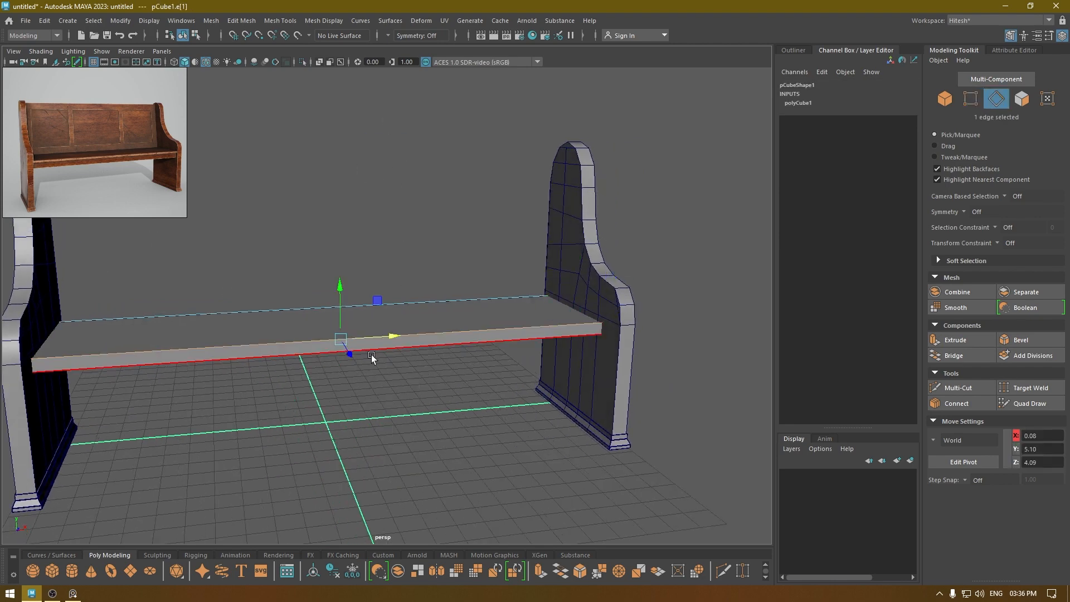
pyautogui.keyDown('shift'); pyautogui.click(383, 356); pyautogui.keyUp('shift')
pyautogui.keyDown('alt'); pyautogui.moveTo(384, 359); pyautogui.dragTo(436, 332); pyautogui.keyUp('alt')
pyautogui.keyDown('shift'); pyautogui.moveTo(436, 333); pyautogui.dragTo(471, 333, button='right'); pyautogui.keyUp('shift')
pyautogui.keyDown('alt'); pyautogui.moveTo(454, 299); pyautogui.dragTo(483, 305); pyautogui.keyUp('alt')
pyautogui.moveTo(521, 143); pyautogui.dragTo(561, 144)
pyautogui.keyDown('alt'); pyautogui.moveTo(529, 186); pyautogui.dragTo(347, 228); pyautogui.keyUp('alt')
# Select the seat board as an object and hide all unselected parts
pyautogui.press('w')
pyautogui.moveTo(347, 226); pyautogui.dragTo(441, 178, button='right')
pyautogui.click(441, 179)
pyautogui.keyDown('alt'); pyautogui.moveTo(441, 184); pyautogui.dragTo(489, 220); pyautogui.keyUp('alt')
pyautogui.click(493, 333)
pyautogui.hotkey('alt', 'h')
# Delete the two end faces of the seat board that lie against the side panels
pyautogui.moveTo(488, 217); pyautogui.dragTo(488, 256, button='right')
pyautogui.moveTo(728, 214); pyautogui.dragTo(2, 516)
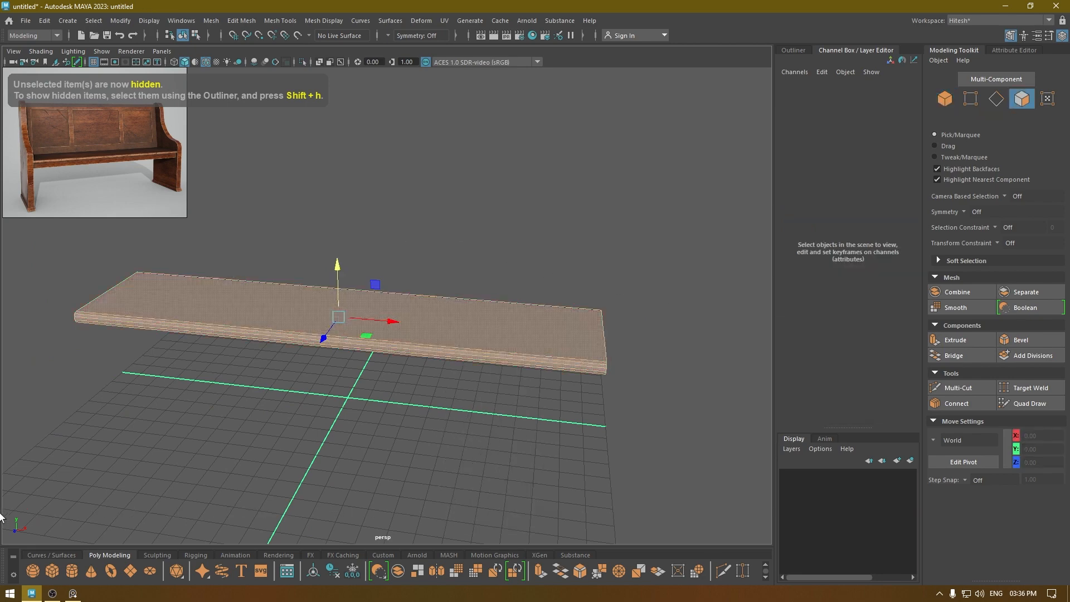
pyautogui.keyDown('ctrl'); pyautogui.moveTo(359, 424); pyautogui.dragTo(396, 252); pyautogui.keyUp('ctrl')
pyautogui.keyDown('alt'); pyautogui.moveTo(634, 418); pyautogui.dragTo(707, 372); pyautogui.keyUp('alt')
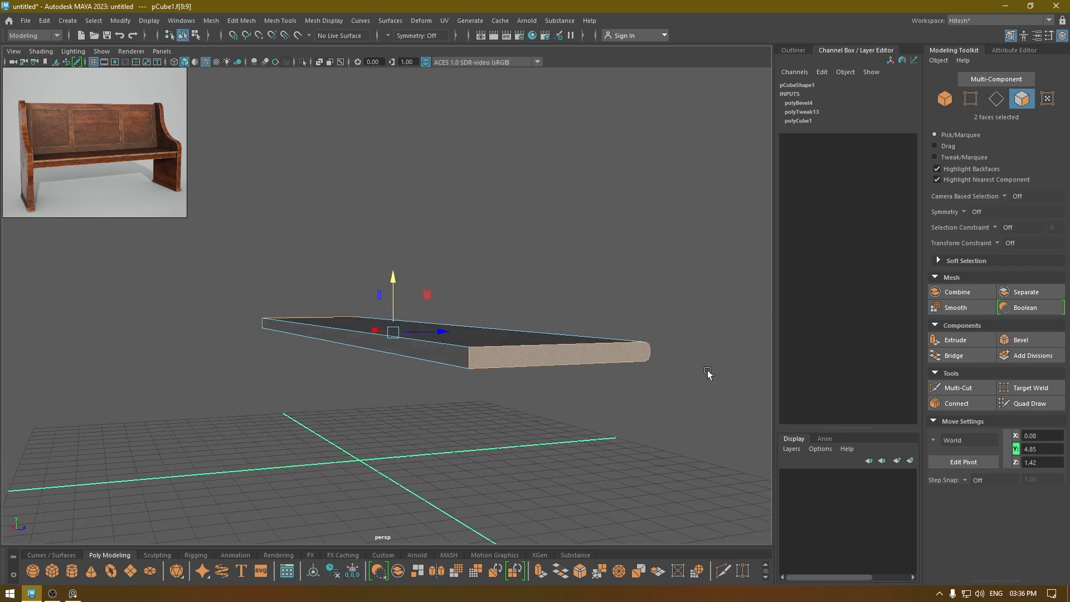
pyautogui.press('Delete')
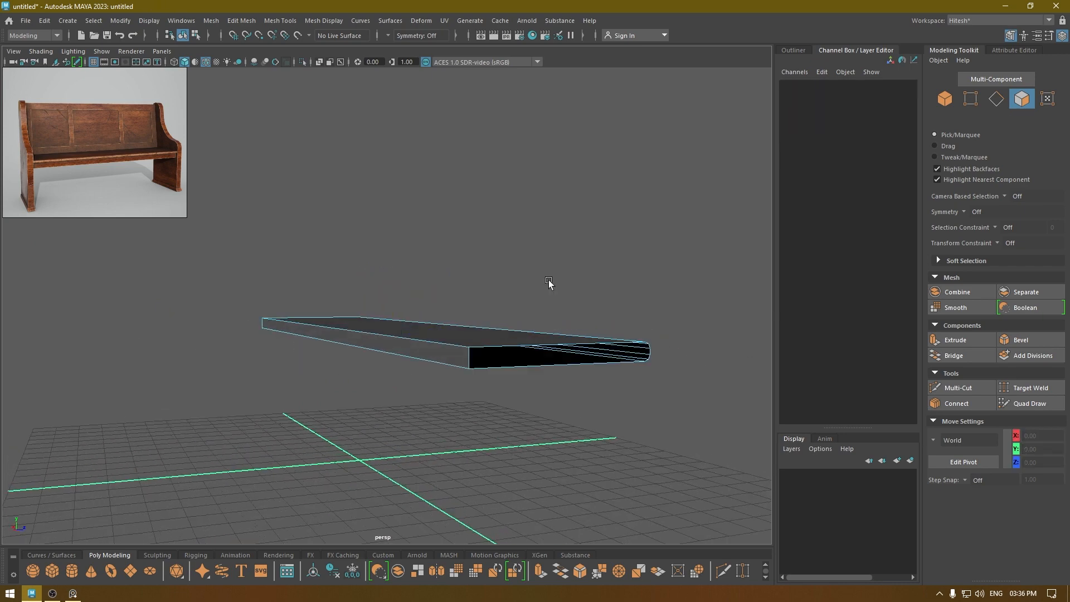
# Return the seat to object mode and unhide the side panels and mouldings
pyautogui.moveTo(341, 201); pyautogui.dragTo(424, 172, button='right')
pyautogui.hotkey('ctrl', 'shift', 'h')
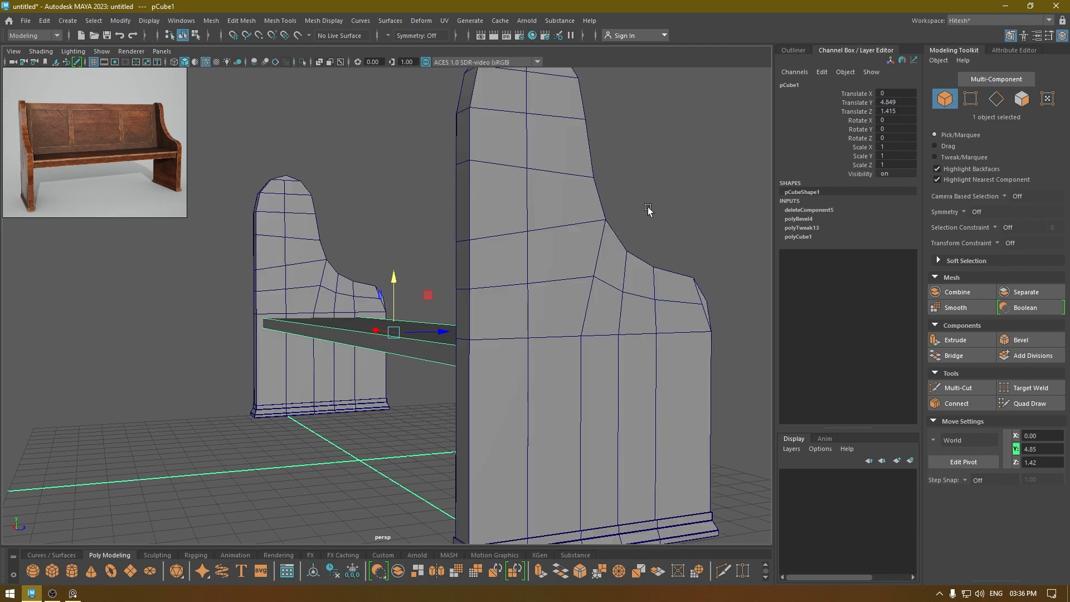
pyautogui.keyDown('alt'); pyautogui.moveTo(648, 206); pyautogui.dragTo(429, 333); pyautogui.keyUp('alt')
pyautogui.click(597, 234)
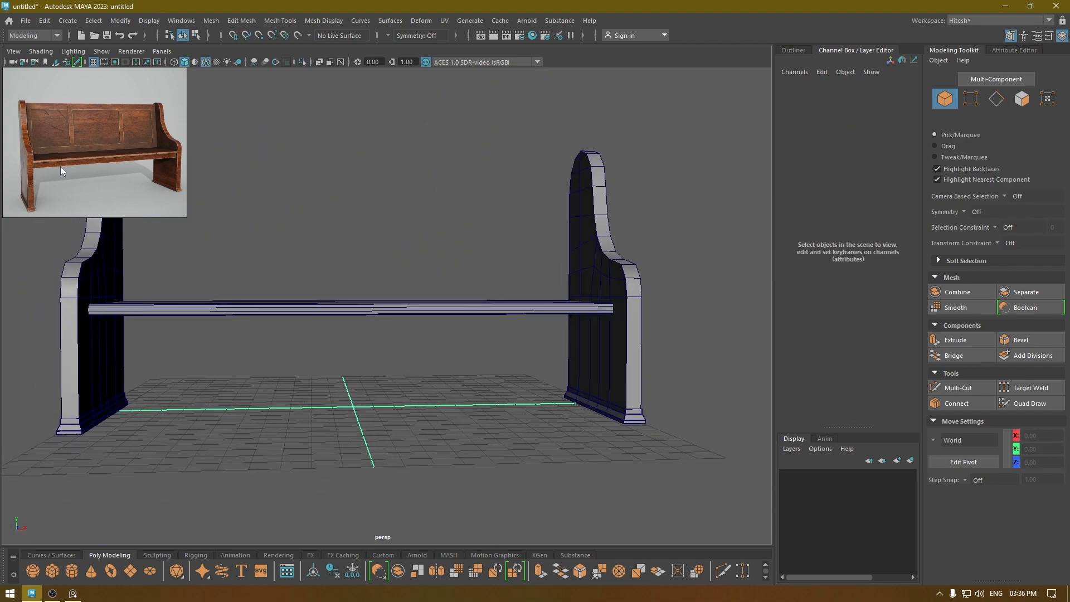
# Create a cube for the support rail, reduce its height and place it directly under the seat at Translate Y 4.297
pyautogui.keyDown('shift'); pyautogui.moveTo(443, 155); pyautogui.dragTo(430, 203, button='right'); pyautogui.keyUp('shift')
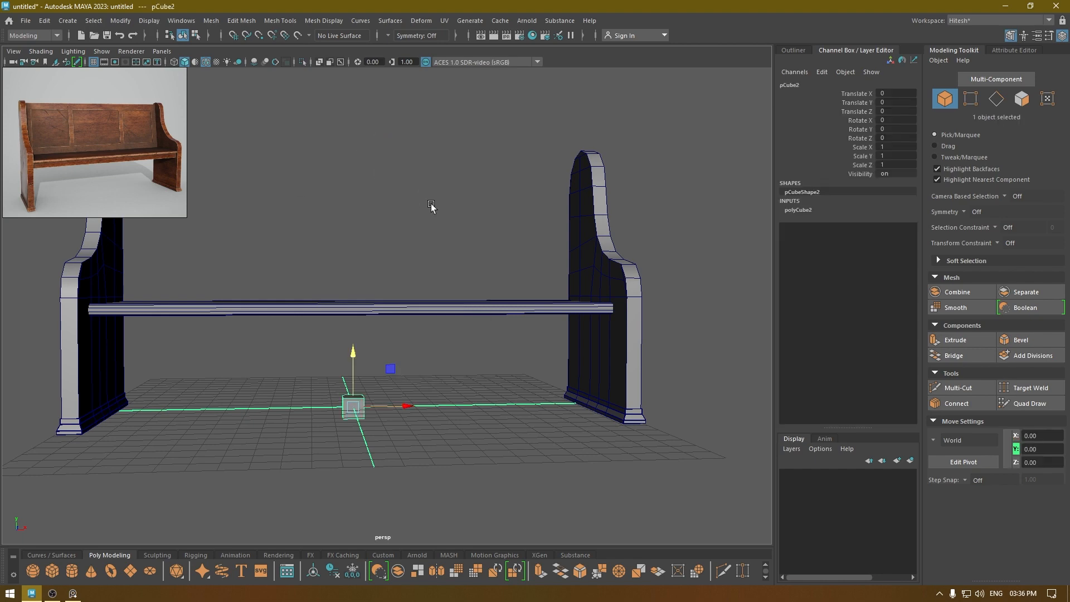
pyautogui.moveTo(350, 350); pyautogui.dragTo(394, 346)
pyautogui.press('space')
pyautogui.keyDown('alt'); pyautogui.moveTo(433, 217); pyautogui.dragTo(579, 501, button='right'); pyautogui.keyUp('alt')
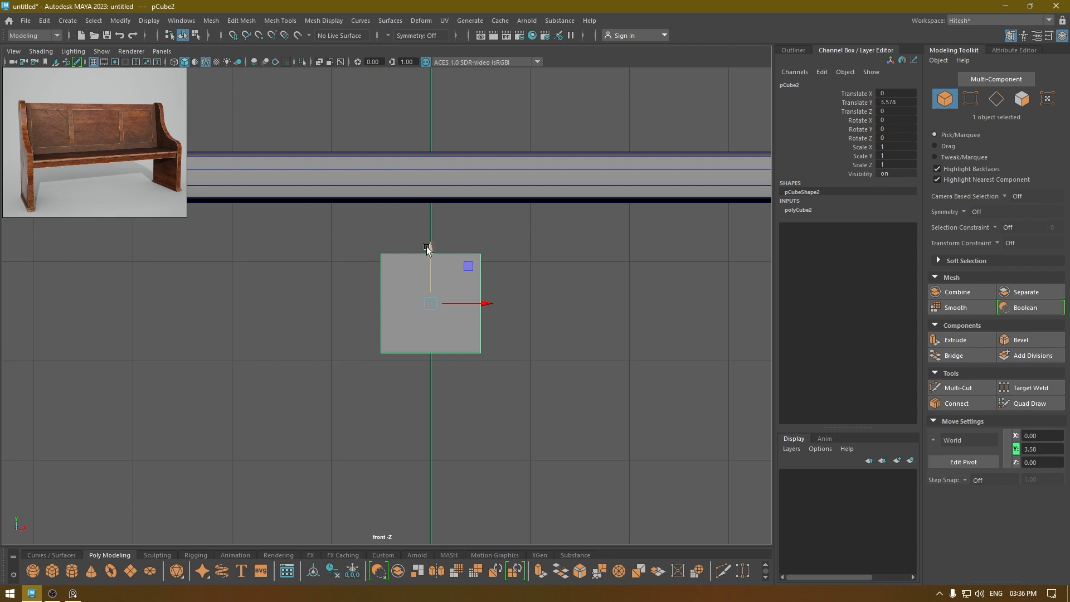
pyautogui.moveTo(429, 251); pyautogui.dragTo(446, 181)
pyautogui.press('r')
pyautogui.press('w')
pyautogui.press('r')
pyautogui.press('w')
# Stretch the rail's end vertices in the front view to the side panels, snapping them to the seat's ends
pyautogui.scroll(-5, 459, 216)
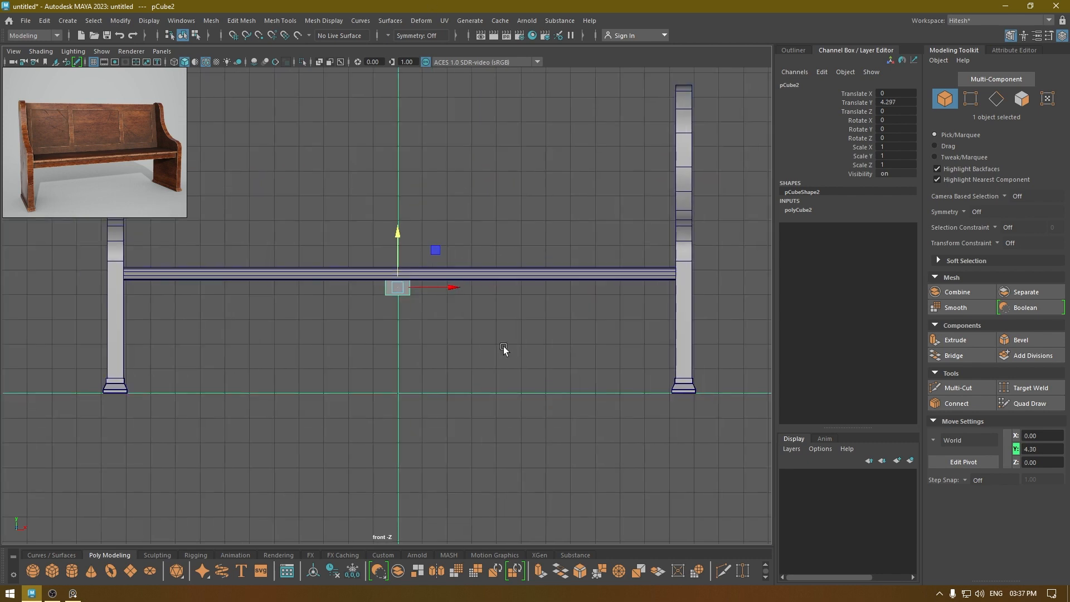
pyautogui.rightClick(449, 218)
pyautogui.click(398, 218)
pyautogui.moveTo(410, 229); pyautogui.dragTo(409, 326)
pyautogui.press('v')
pyautogui.moveTo(450, 292); pyautogui.dragTo(601, 299)
pyautogui.moveTo(364, 311); pyautogui.dragTo(203, 241)
# Fine-tune the four vertices at the rail's negative X end against the side panel
pyautogui.press('space')
pyautogui.press('f')
pyautogui.keyDown('alt'); pyautogui.moveTo(407, 334); pyautogui.dragTo(362, 349); pyautogui.keyUp('alt')
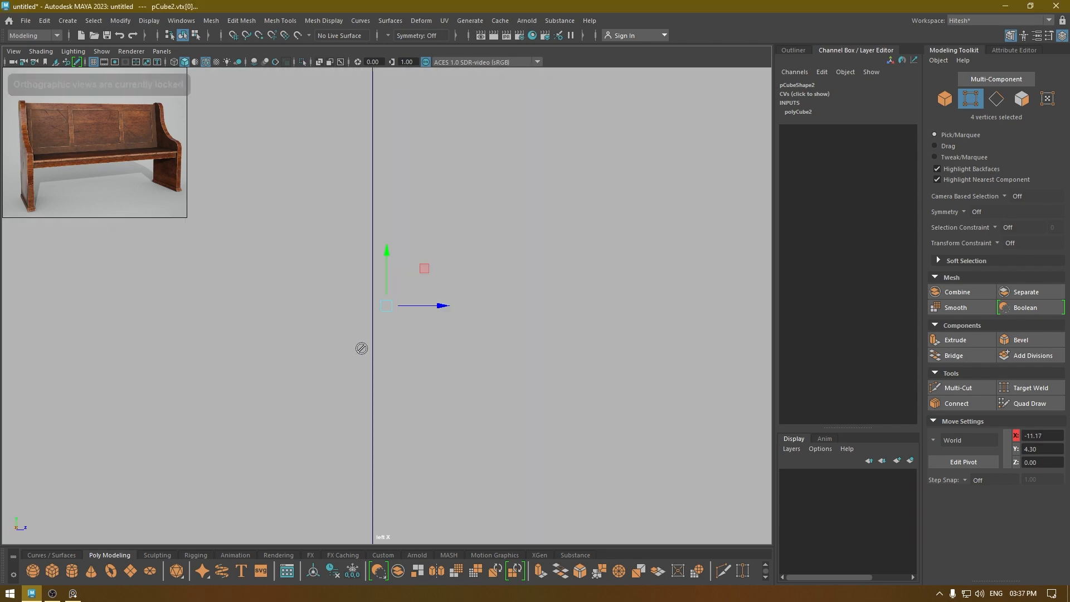
pyautogui.scroll(-5, 361, 348)
pyautogui.press('space')
pyautogui.moveTo(350, 273); pyautogui.dragTo(346, 237)
pyautogui.keyDown('alt'); pyautogui.moveTo(325, 286); pyautogui.dragTo(285, 289); pyautogui.keyUp('alt')
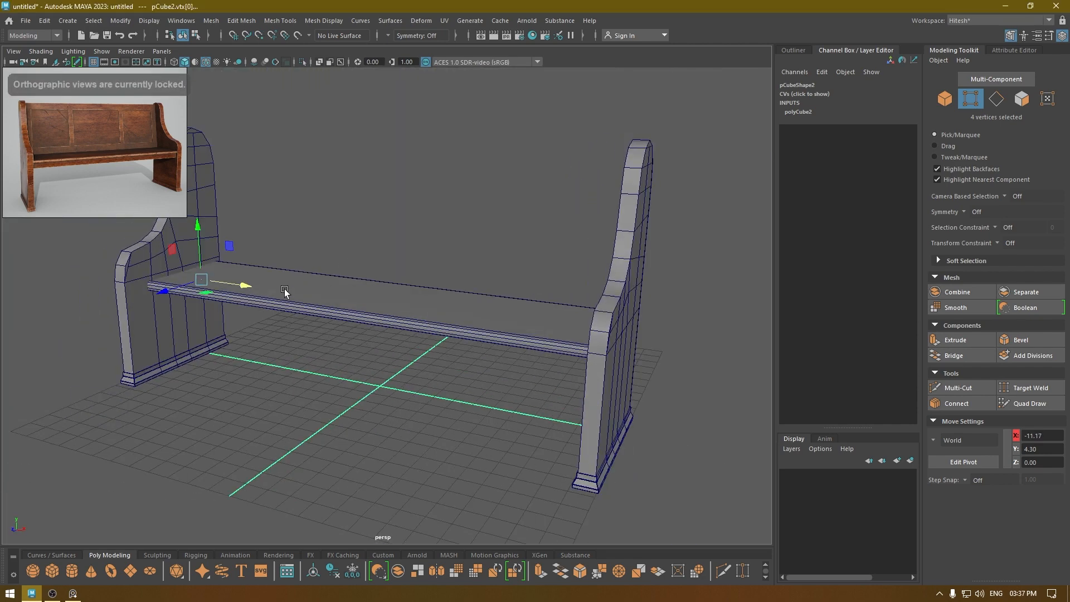
pyautogui.press('f')
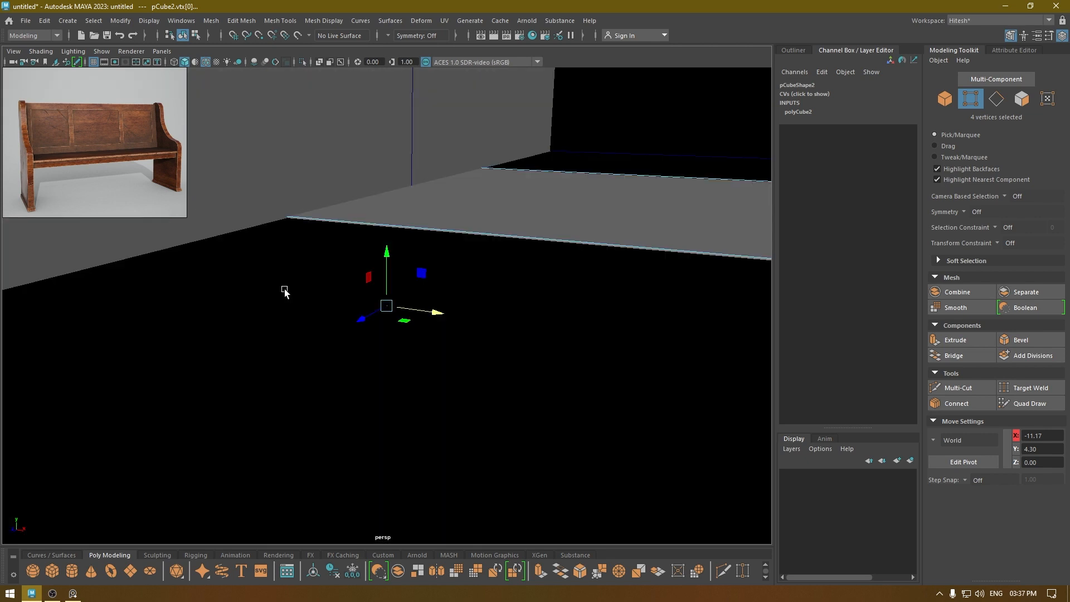
pyautogui.keyDown('alt'); pyautogui.moveTo(404, 323); pyautogui.dragTo(493, 281); pyautogui.keyUp('alt')
pyautogui.moveTo(433, 310)
pyautogui.mouseDown()
pyautogui.moveTo(453, 310)
pyautogui.moveTo(431, 305)
pyautogui.mouseUp()
pyautogui.keyDown('alt'); pyautogui.moveTo(543, 522); pyautogui.dragTo(416, 266); pyautogui.keyUp('alt')
# Move the whole rail to Translate Z 3.47 beneath the seat's front edge and reduce its depth
pyautogui.moveTo(445, 310); pyautogui.dragTo(619, 589, button='right')
pyautogui.moveTo(700, 288); pyautogui.dragTo(509, 368)
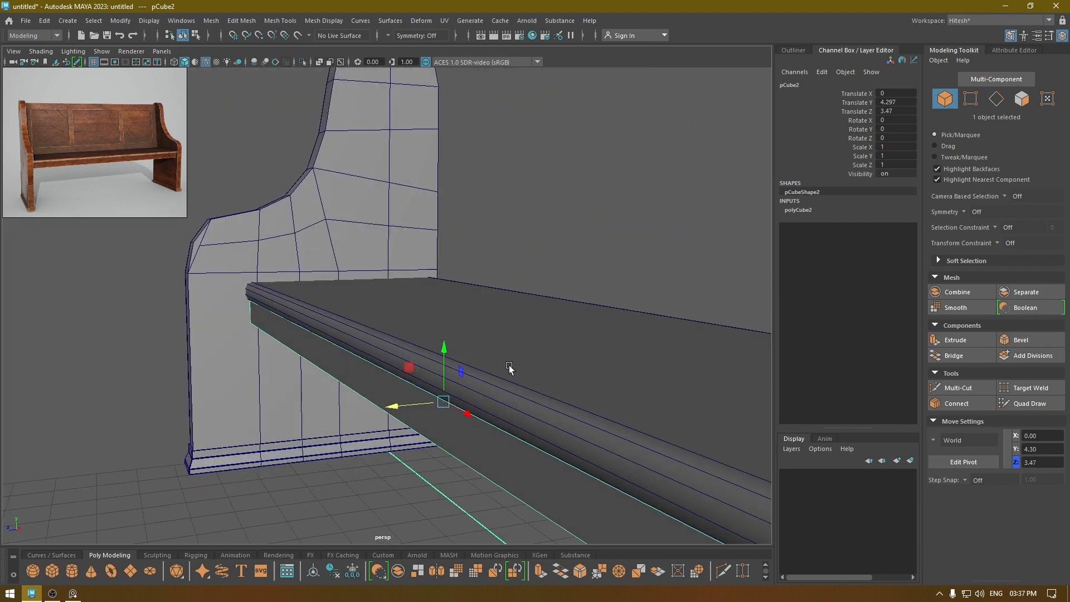
pyautogui.press('r')
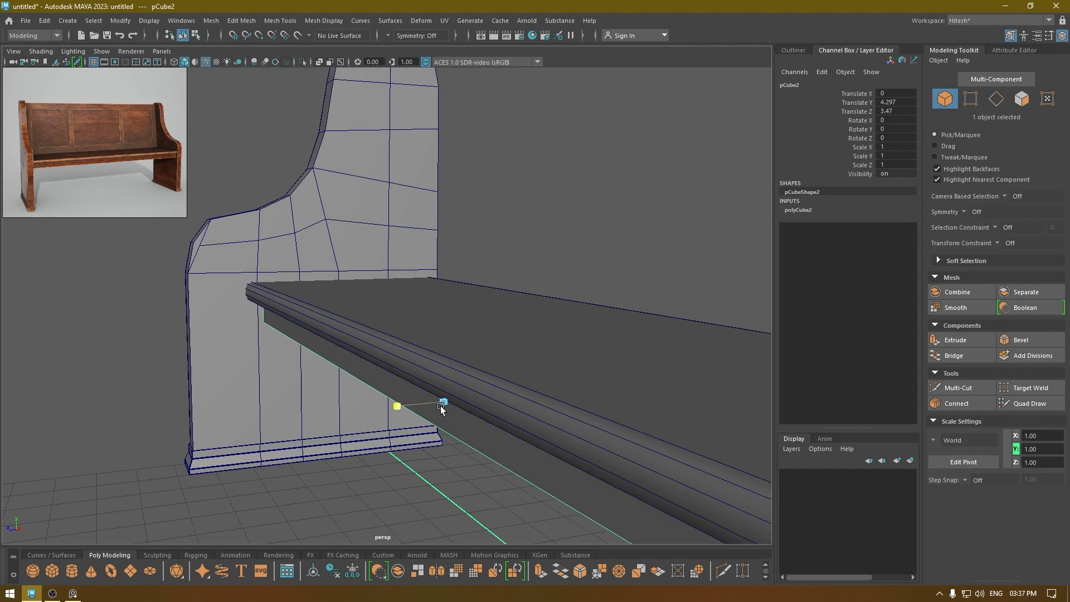
pyautogui.keyDown('alt'); pyautogui.moveTo(485, 417); pyautogui.dragTo(456, 434); pyautogui.keyUp('alt')
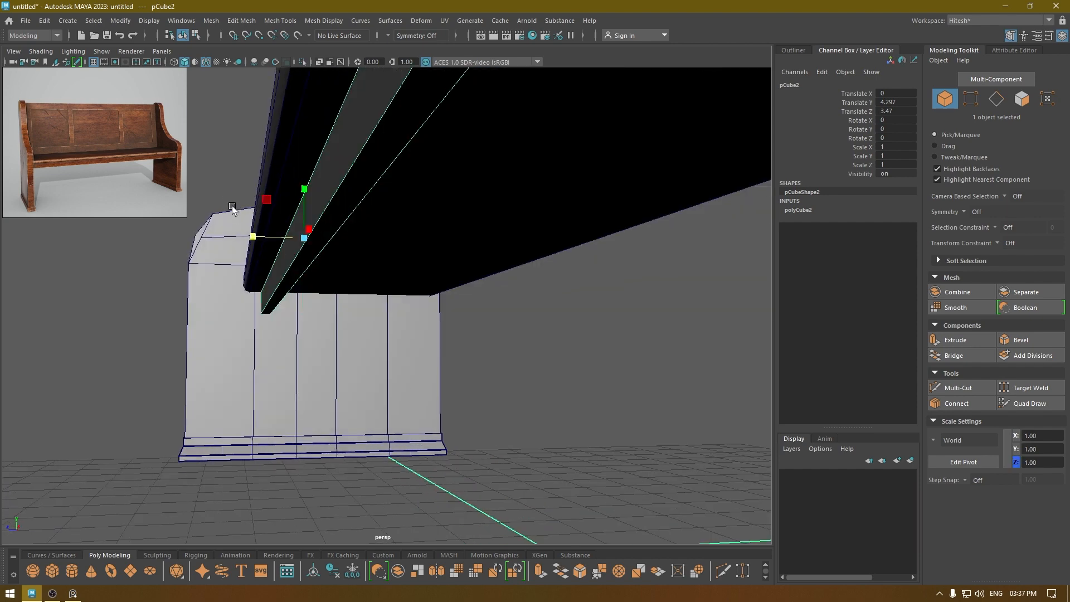
pyautogui.moveTo(250, 234); pyautogui.dragTo(226, 236)
pyautogui.press('w')
pyautogui.click(529, 436)
pyautogui.keyDown('alt'); pyautogui.moveTo(530, 436); pyautogui.dragTo(462, 390); pyautogui.keyUp('alt')
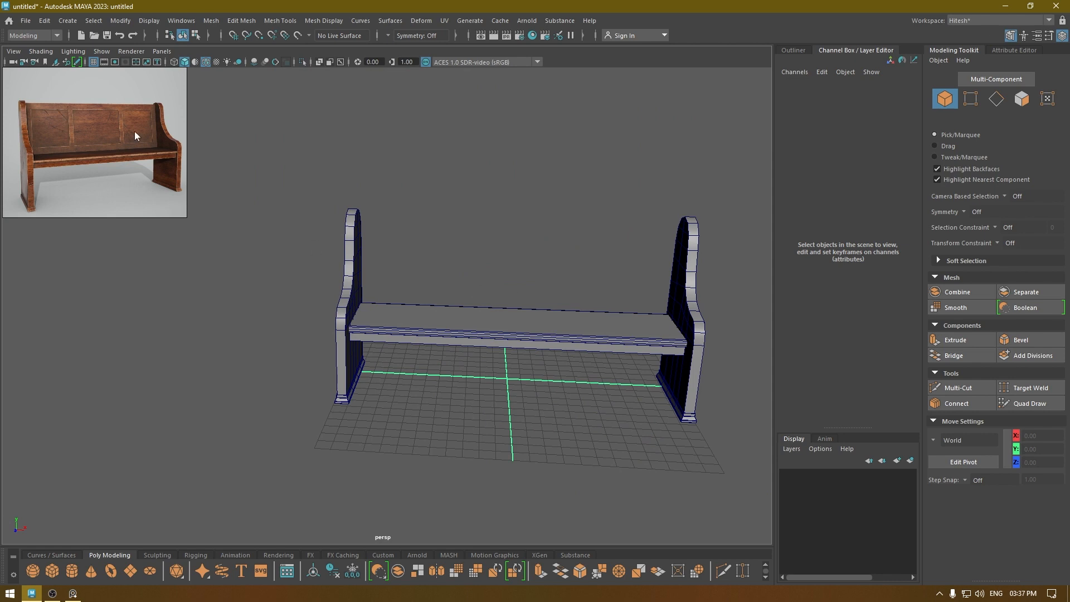
# Create a cube for the backrest and place it above the seat's rear at Translate Y 5.839 and Z -0.681
pyautogui.moveTo(549, 260)
pyautogui.keyDown('alt'); pyautogui.mouseDown()
pyautogui.moveTo(554, 236)
pyautogui.moveTo(534, 248)
pyautogui.mouseUp(); pyautogui.keyUp('alt')
pyautogui.keyDown('shift'); pyautogui.moveTo(553, 170); pyautogui.dragTo(551, 204, button='right'); pyautogui.keyUp('shift')
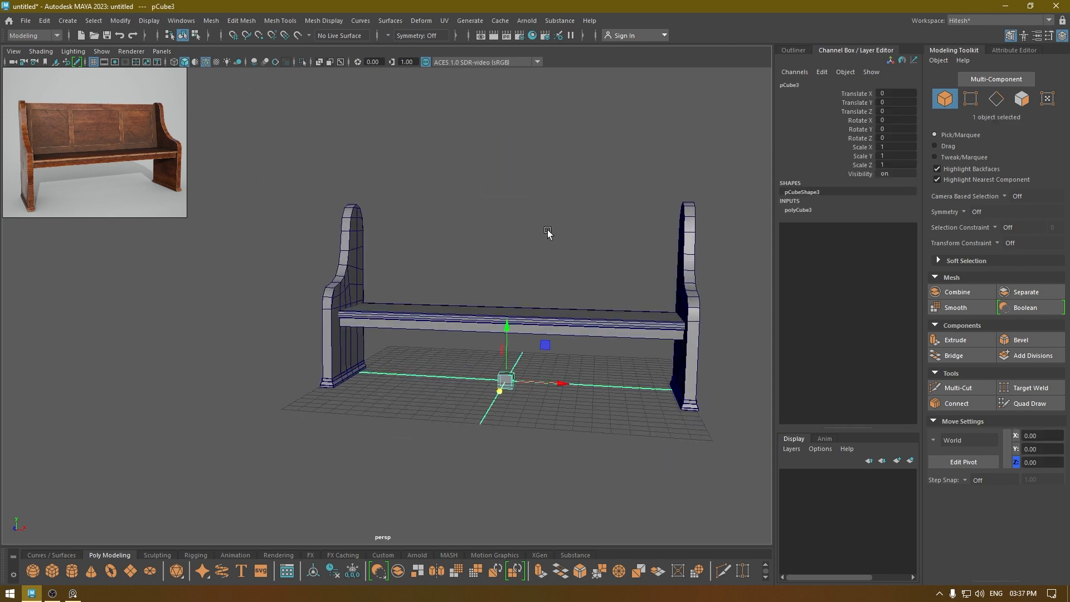
pyautogui.keyDown('alt'); pyautogui.moveTo(547, 230); pyautogui.dragTo(566, 243); pyautogui.keyUp('alt')
pyautogui.moveTo(508, 331); pyautogui.dragTo(384, 236)
pyautogui.press('space')
pyautogui.scroll(2, 483, 336)
pyautogui.moveTo(463, 369); pyautogui.dragTo(460, 346)
# Scale the backrest block along X until it nearly spans the gap between the side panels
pyautogui.press('r')
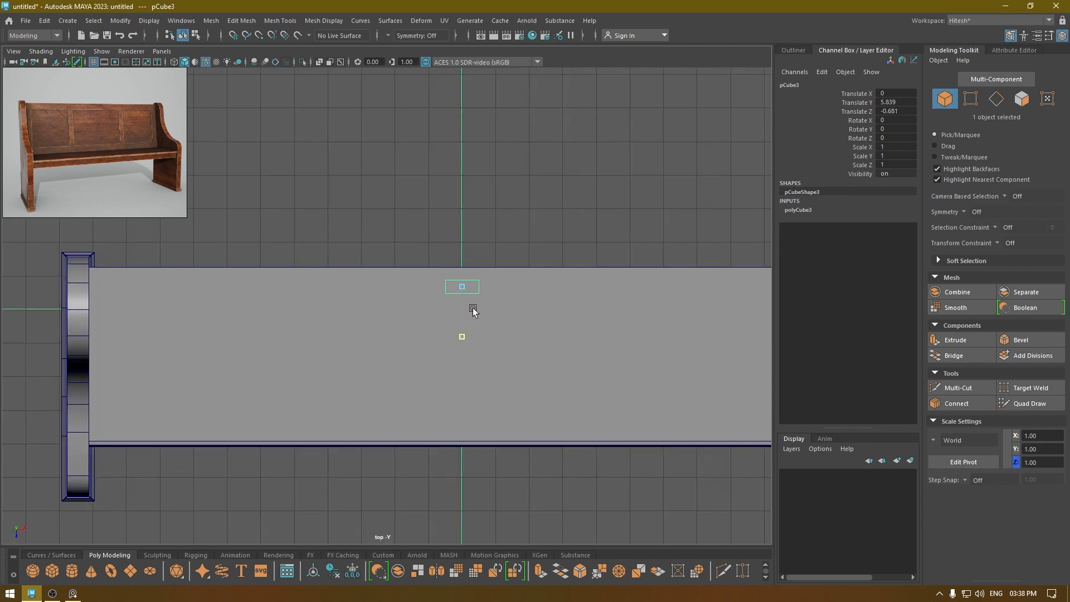
pyautogui.moveTo(511, 286); pyautogui.dragTo(628, 325)
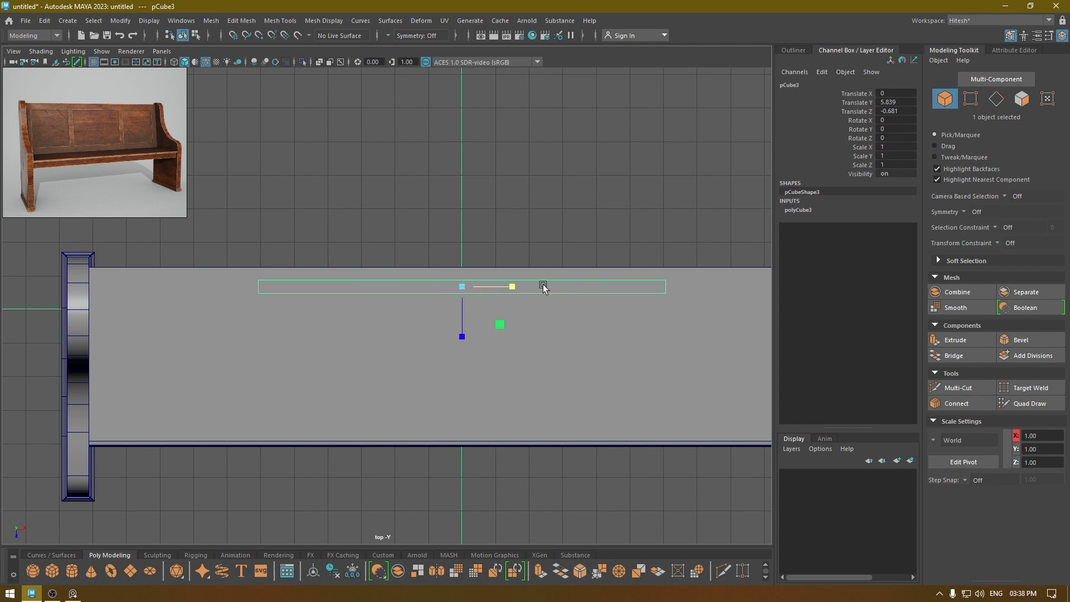
pyautogui.moveTo(513, 288); pyautogui.dragTo(549, 290)
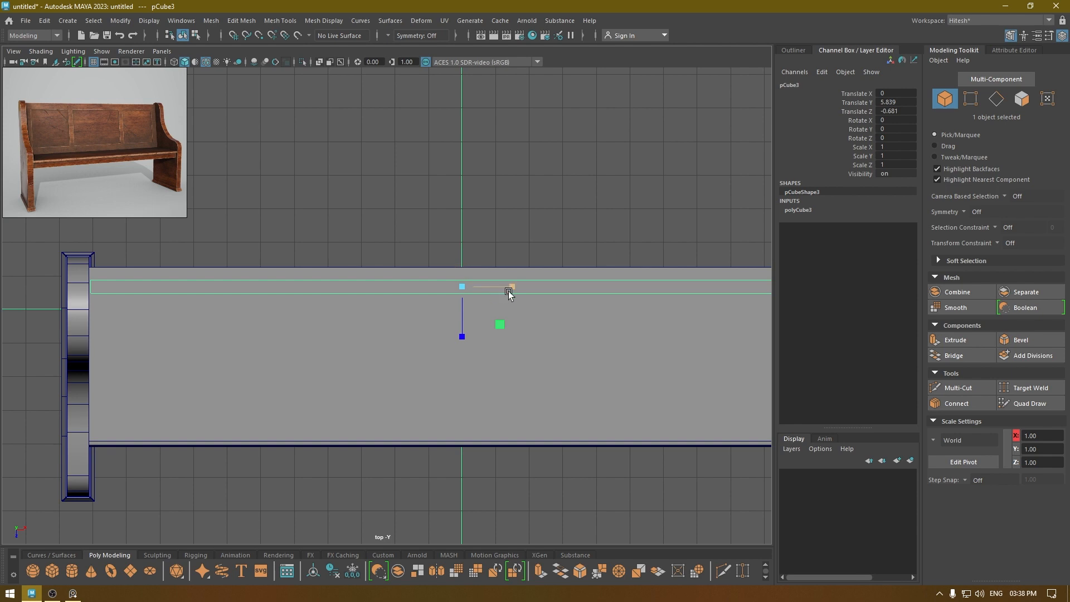
# Move the backrest's end vertices at both X ends outward to meet the side panels' inner faces
pyautogui.scroll(-4, 496, 295)
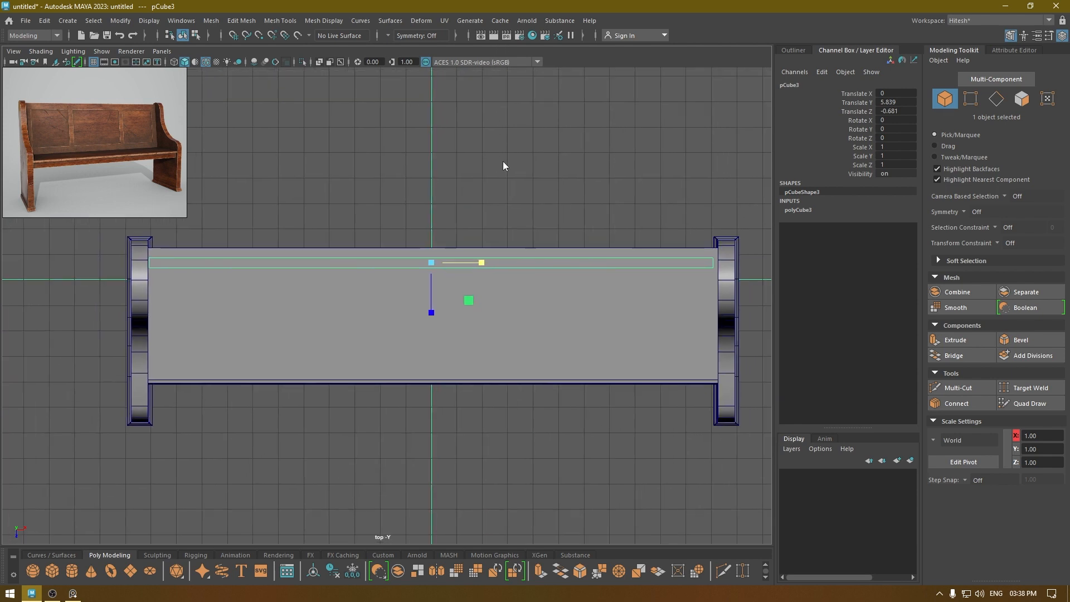
pyautogui.press('F9')
pyautogui.moveTo(699, 248); pyautogui.dragTo(741, 313)
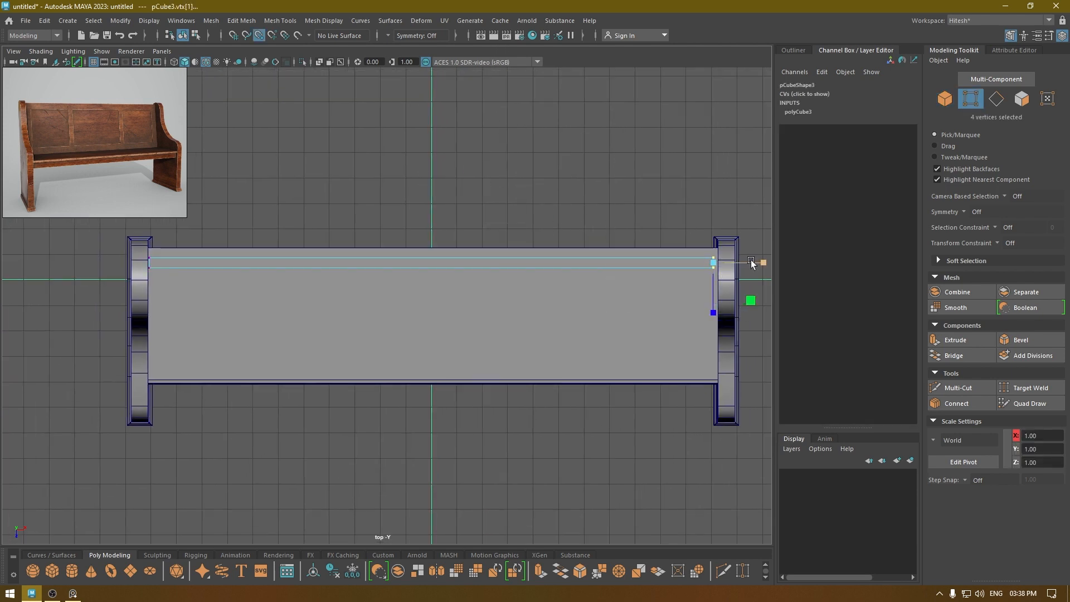
pyautogui.press('w')
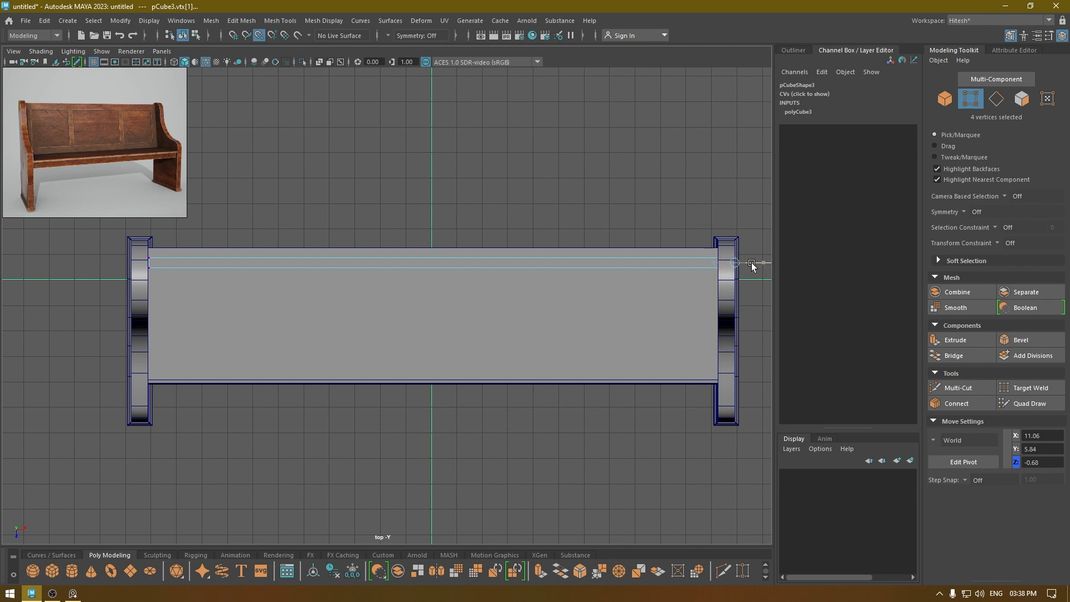
pyautogui.moveTo(207, 216); pyautogui.dragTo(123, 322)
pyautogui.moveTo(151, 267); pyautogui.dragTo(148, 261)
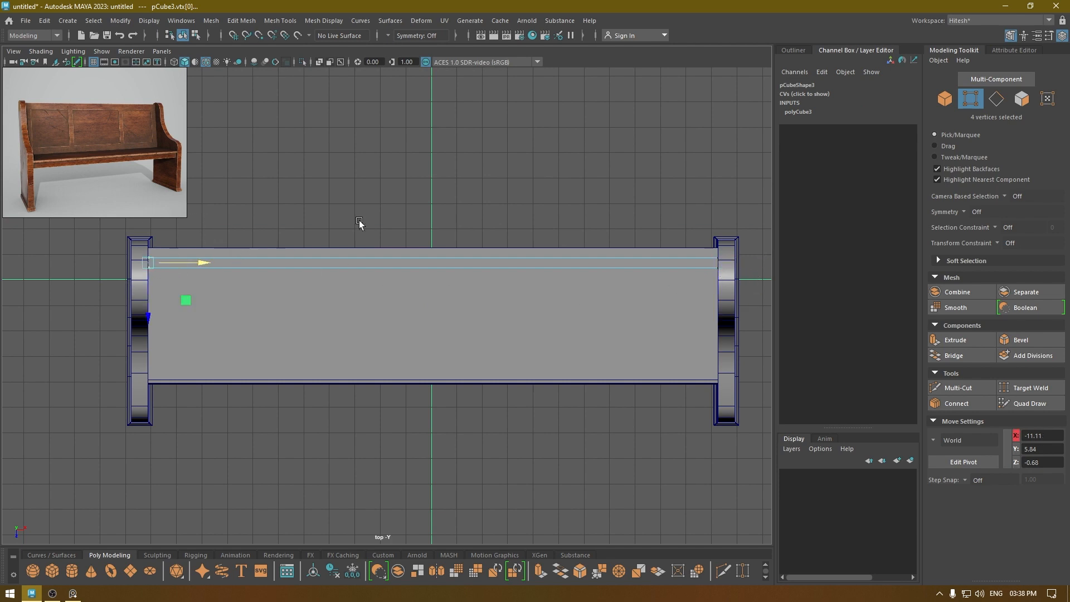
# Raise the backrest's four top vertices in the front view to just below the tops of the side panels
pyautogui.press('space')
pyautogui.moveTo(359, 219); pyautogui.dragTo(362, 250)
pyautogui.keyDown('alt'); pyautogui.moveTo(401, 281); pyautogui.dragTo(464, 303, button='middle'); pyautogui.keyUp('alt')
pyautogui.scroll(-1, 463, 239)
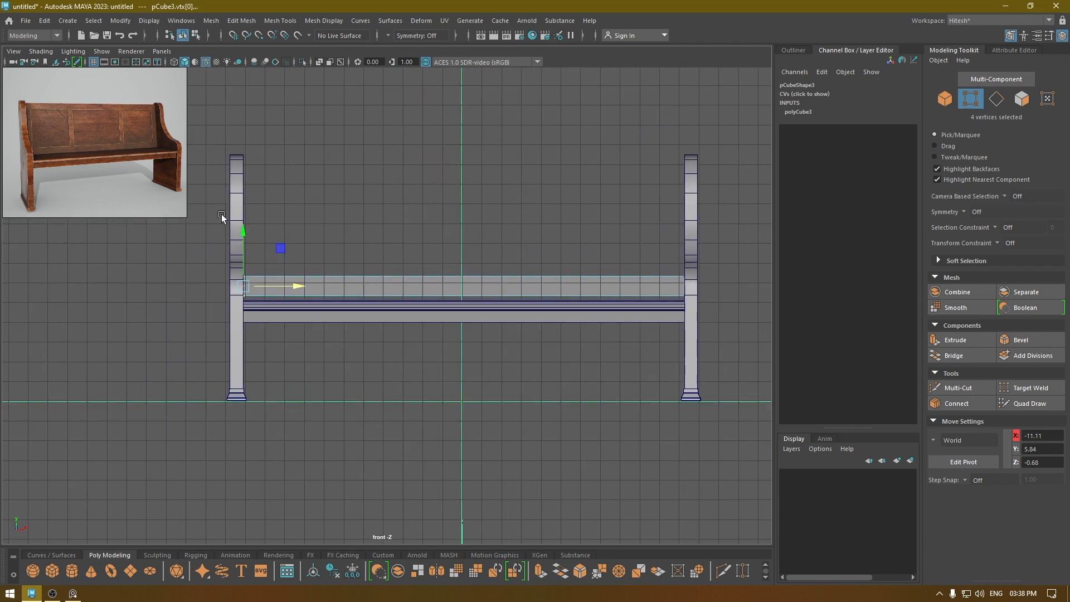
pyautogui.moveTo(236, 227); pyautogui.dragTo(750, 299)
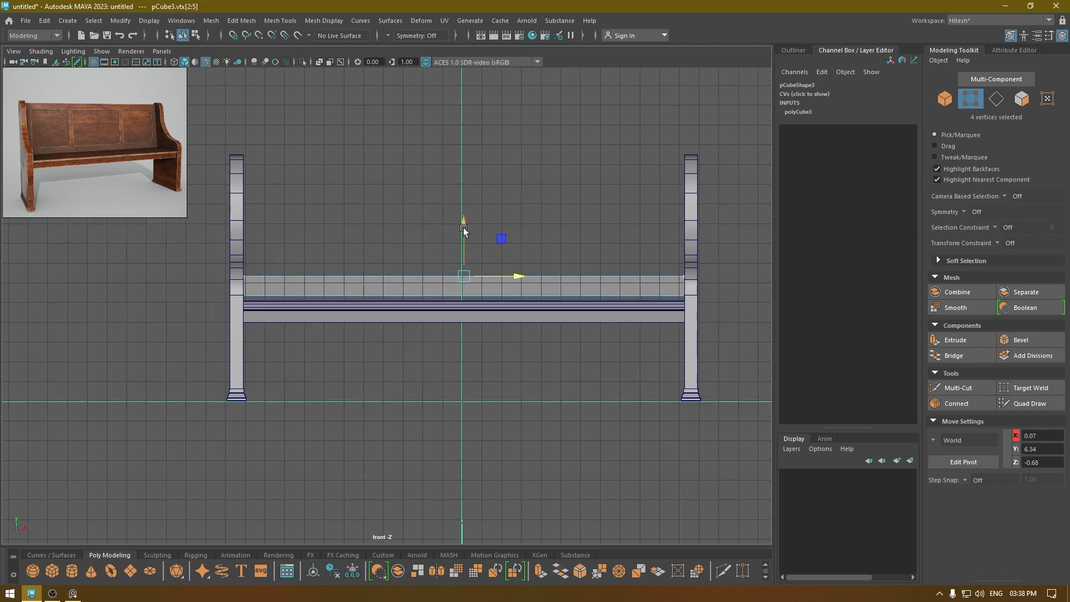
pyautogui.moveTo(463, 227); pyautogui.dragTo(461, 119)
pyautogui.press('F8')
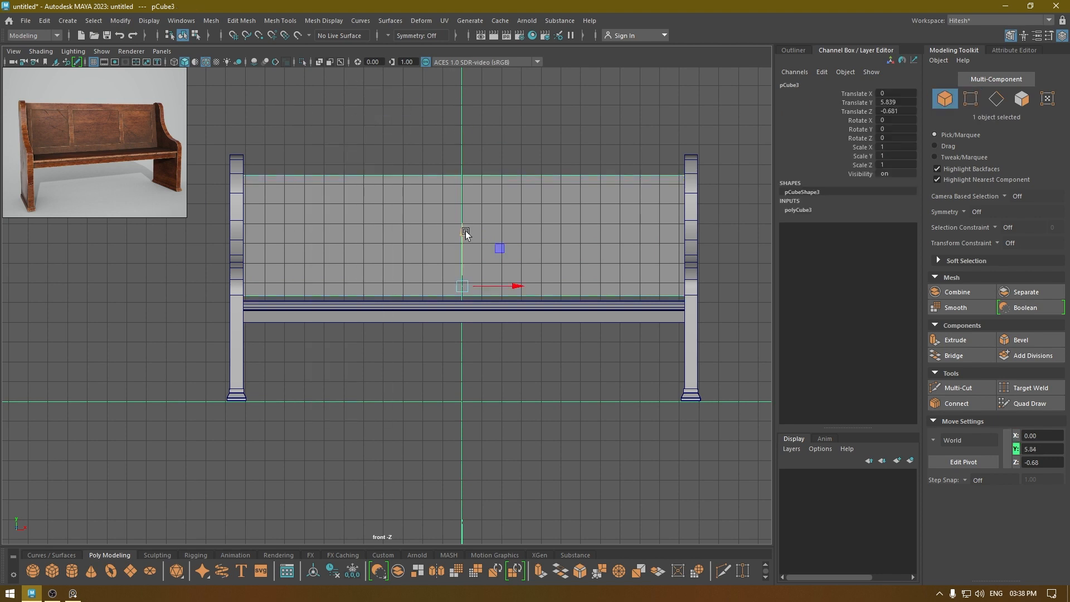
# Lower the backrest to Translate Y 5.599 so its base rests on the seat's upper face
pyautogui.moveTo(462, 233); pyautogui.dragTo(453, 240)
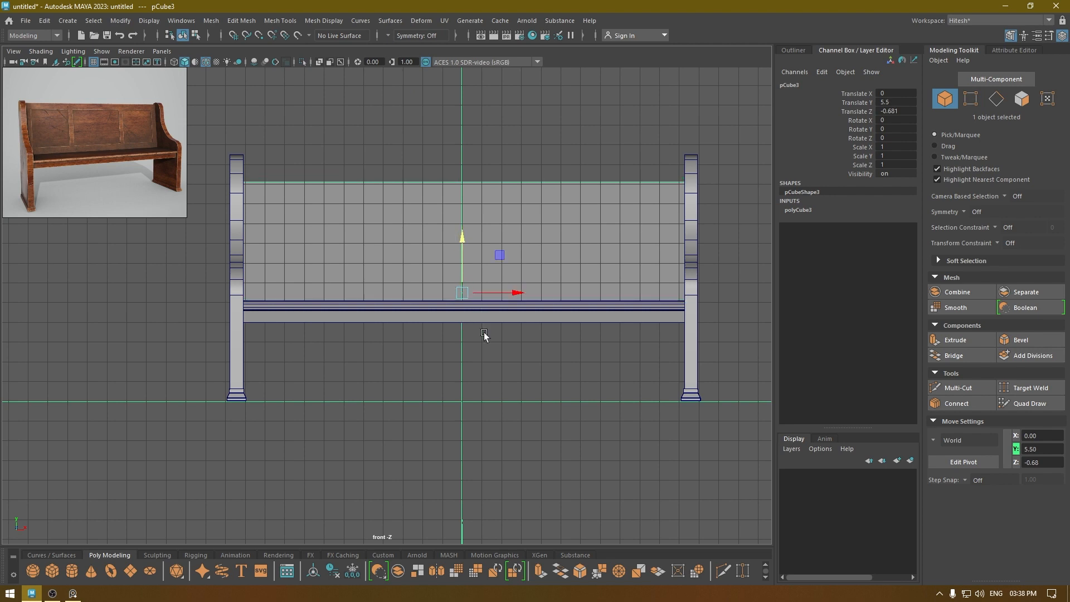
pyautogui.press('space')
pyautogui.moveTo(476, 297); pyautogui.dragTo(523, 293)
pyautogui.keyDown('alt'); pyautogui.moveTo(387, 192); pyautogui.dragTo(386, 255, button='middle'); pyautogui.keyUp('alt')
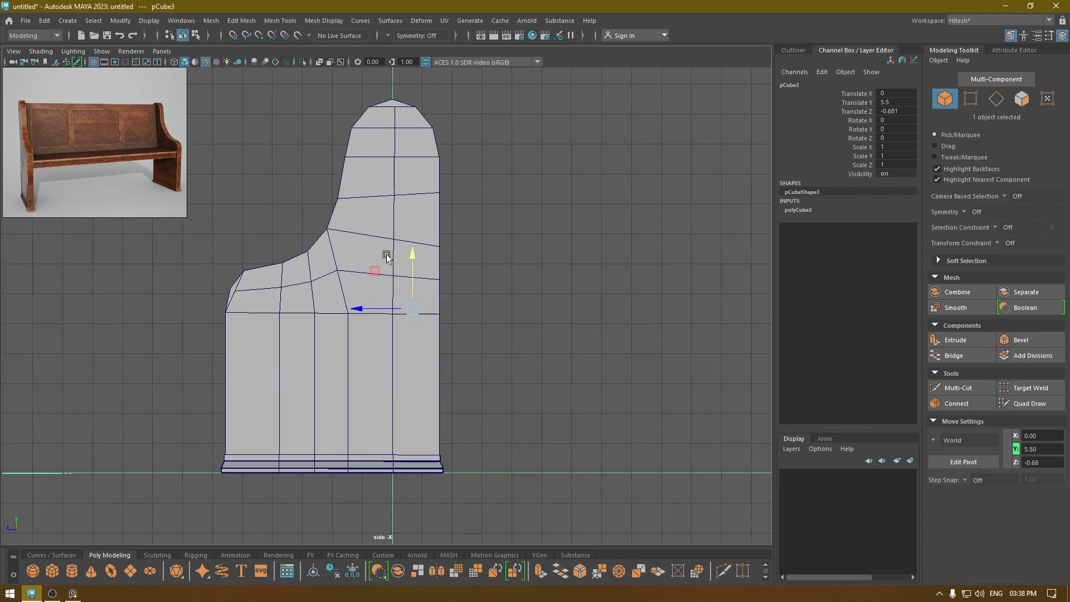
pyautogui.keyDown('alt'); pyautogui.moveTo(386, 255); pyautogui.dragTo(437, 281, button='right'); pyautogui.keyUp('alt')
pyautogui.press('4')
pyautogui.keyDown('alt'); pyautogui.moveTo(422, 275); pyautogui.dragTo(440, 275, button='middle'); pyautogui.keyUp('alt')
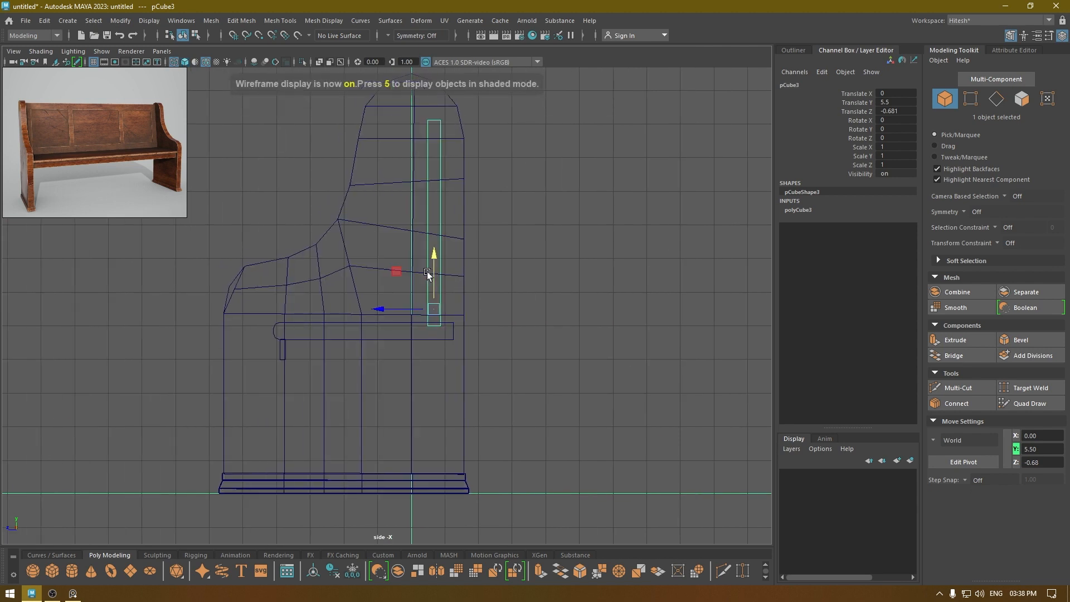
pyautogui.moveTo(434, 254); pyautogui.dragTo(436, 253)
pyautogui.keyDown('alt'); pyautogui.moveTo(445, 253); pyautogui.dragTo(454, 256, button='middle'); pyautogui.keyUp('alt')
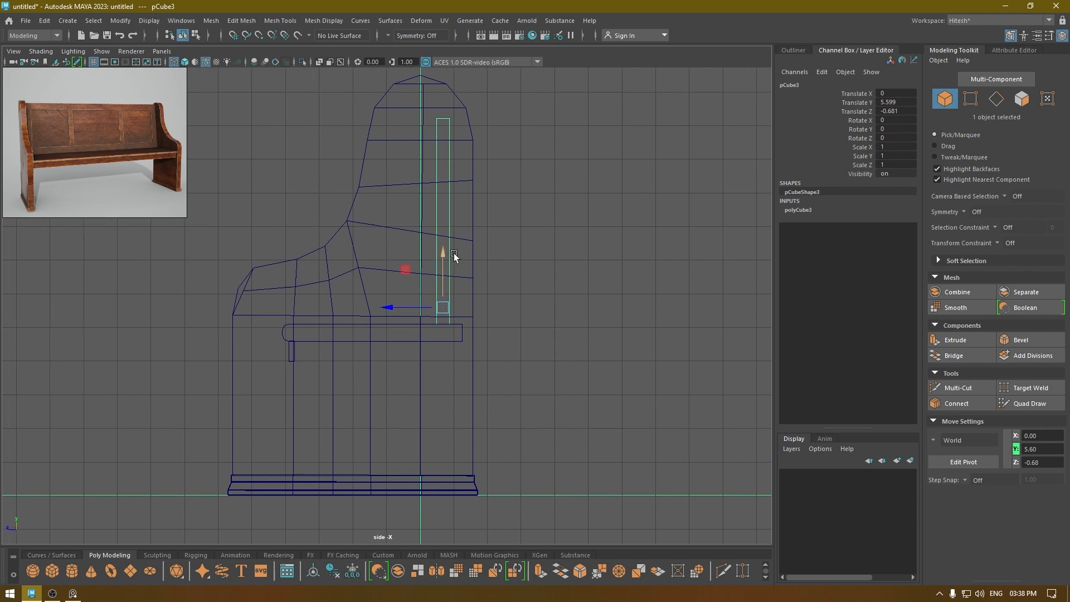
# Move the backrest's pivot down to the middle of its bottom edge where it meets the seat
pyautogui.press('d')
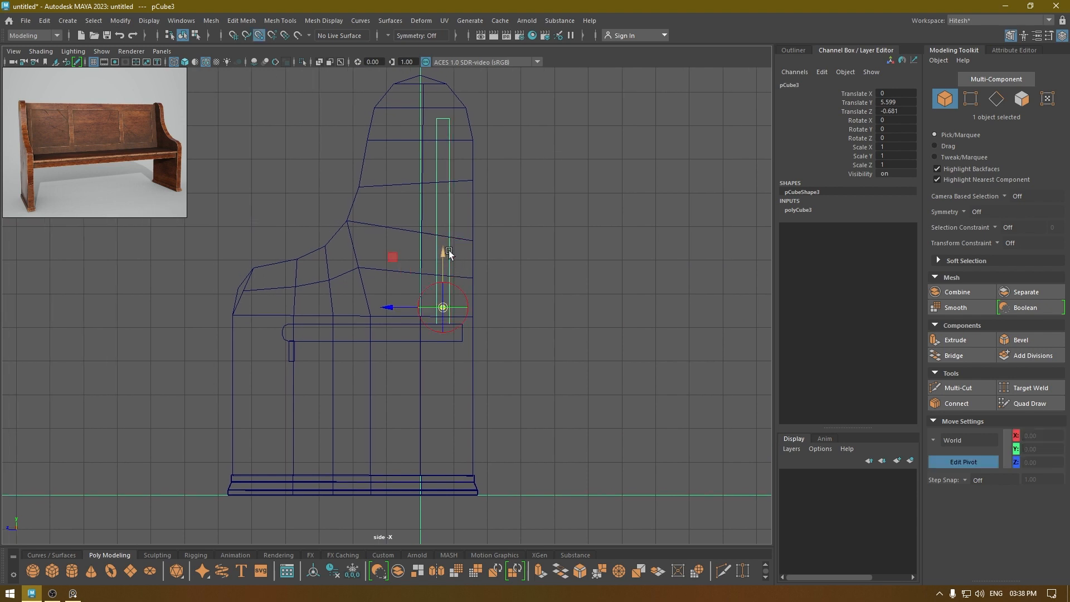
pyautogui.moveTo(443, 254); pyautogui.dragTo(438, 312)
pyautogui.moveTo(439, 363)
pyautogui.mouseDown()
pyautogui.moveTo(430, 432)
pyautogui.moveTo(440, 364)
pyautogui.mouseUp()
pyautogui.press('d')
pyautogui.keyDown('alt'); pyautogui.moveTo(438, 303); pyautogui.dragTo(482, 388, button='right'); pyautogui.keyUp('alt')
pyautogui.scroll(4, 563, 375)
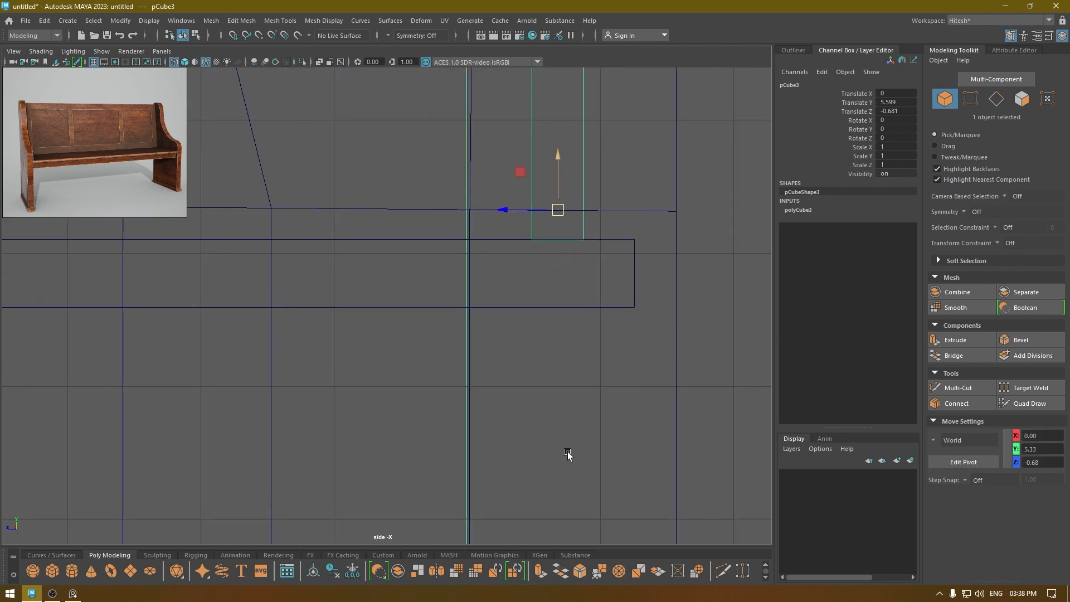
pyautogui.press('d')
pyautogui.moveTo(561, 155); pyautogui.dragTo(612, 221)
pyautogui.press('d')
# Tilt the backrest backward to Rotate X -13.508 and raise it to Translate Y 5.642
pyautogui.press('e')
pyautogui.moveTo(594, 282); pyautogui.dragTo(579, 285)
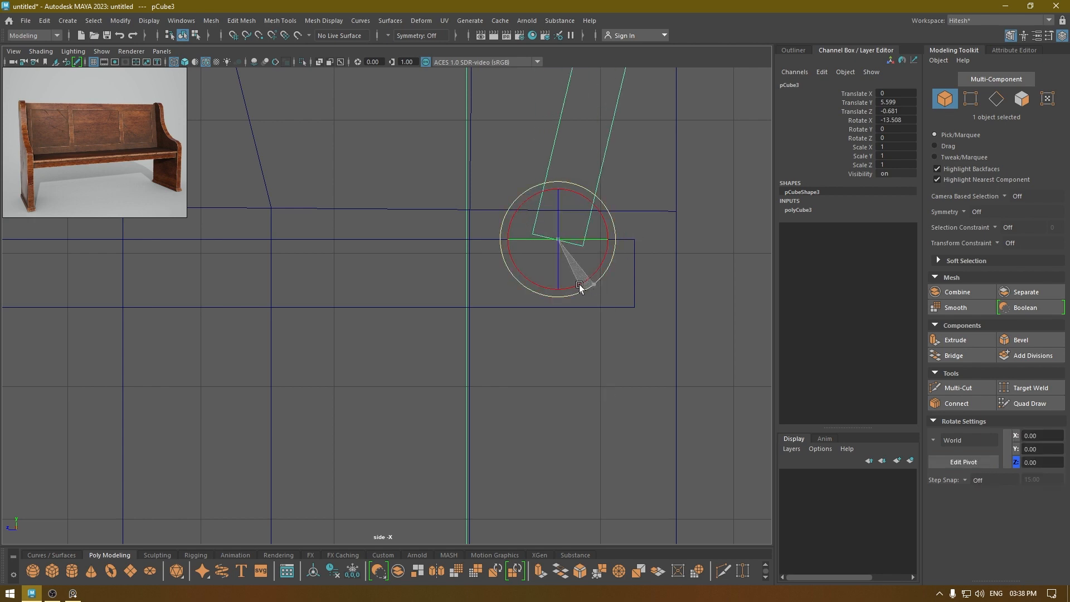
pyautogui.press('w')
pyautogui.scroll(-3, 535, 227)
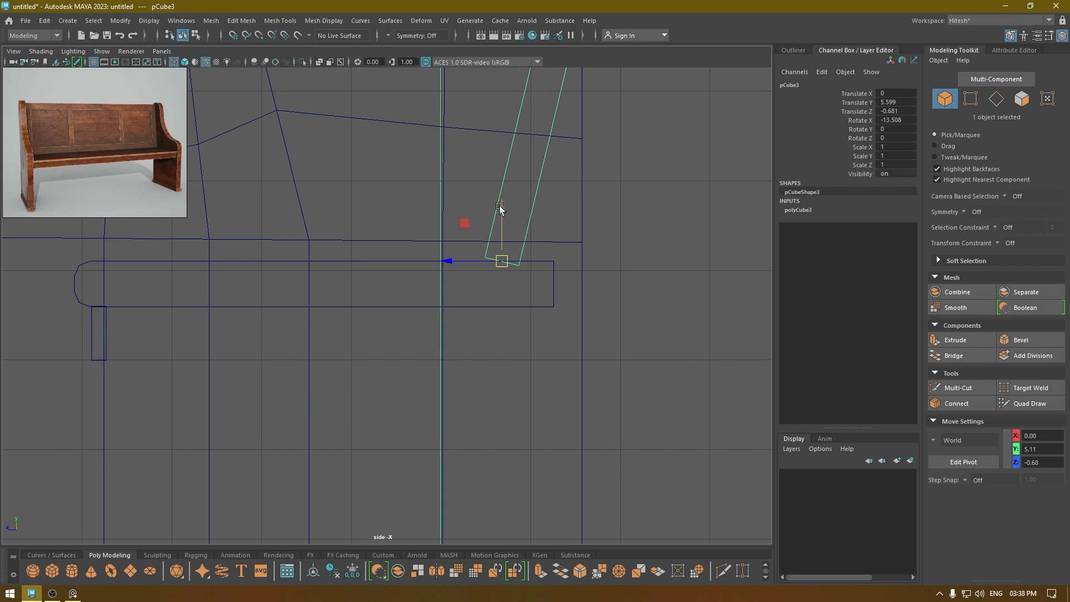
pyautogui.moveTo(503, 202); pyautogui.dragTo(508, 202)
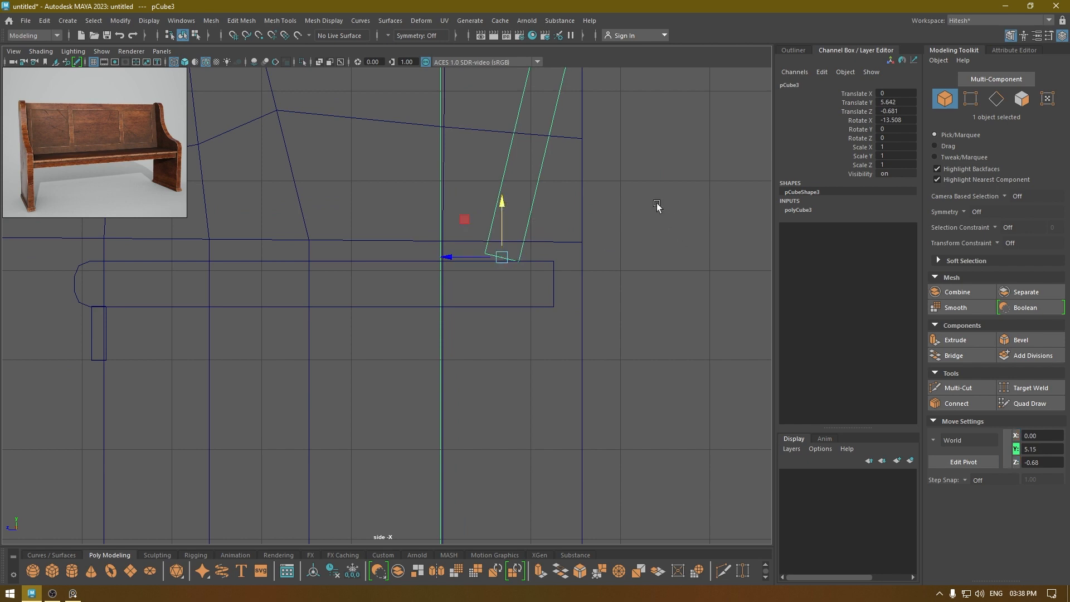
# Level the tilted backrest's four bottom vertices with the seat's upper face at about Y 5.10
pyautogui.moveTo(623, 197); pyautogui.dragTo(594, 192, button='right')
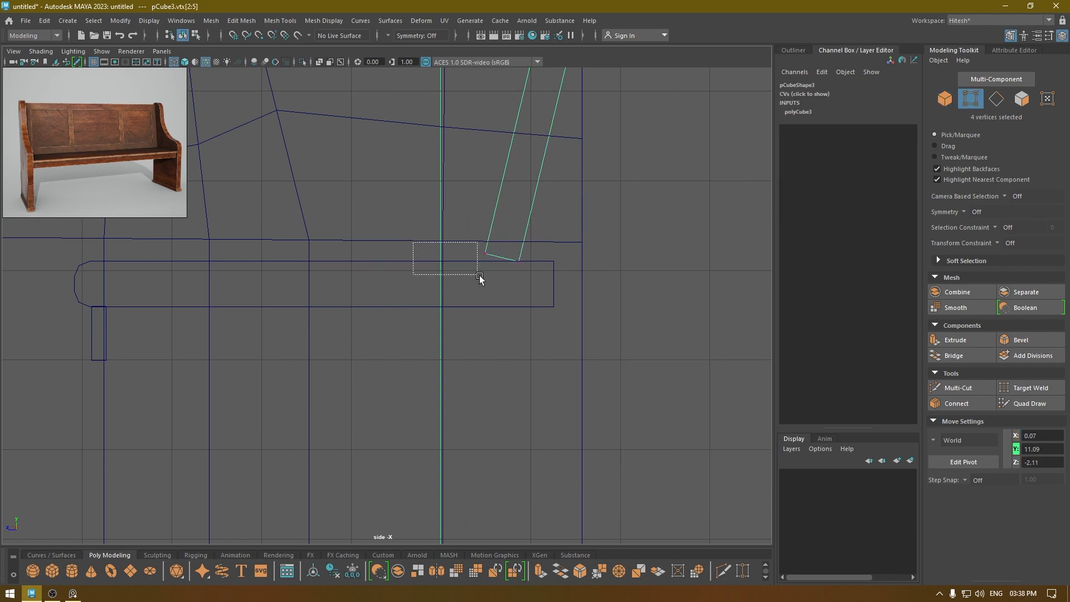
pyautogui.moveTo(479, 275); pyautogui.dragTo(486, 273)
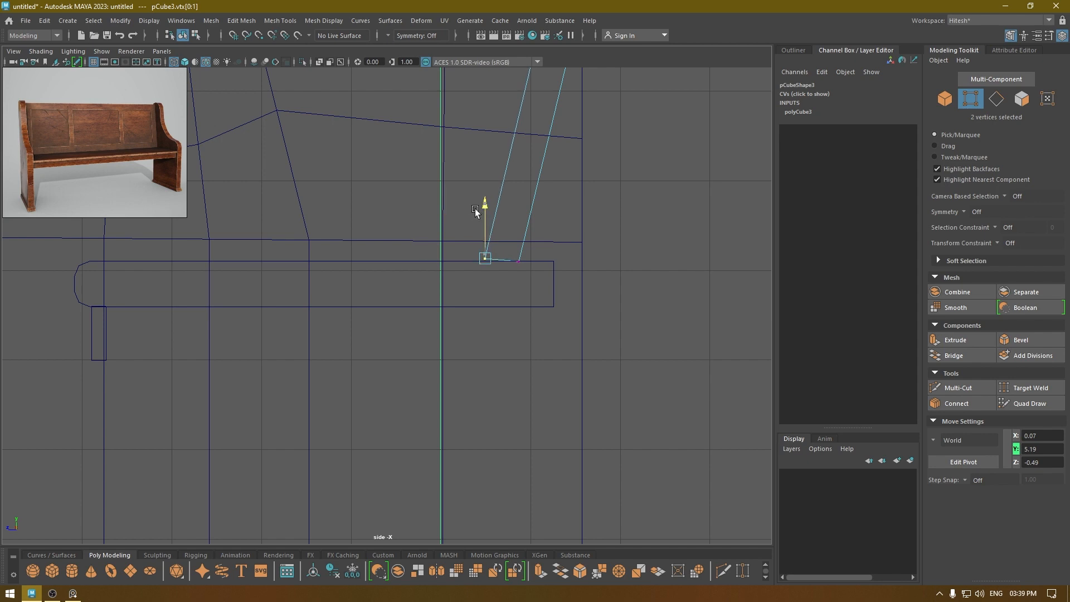
pyautogui.moveTo(476, 210); pyautogui.dragTo(469, 216, button='middle')
pyautogui.click(461, 240)
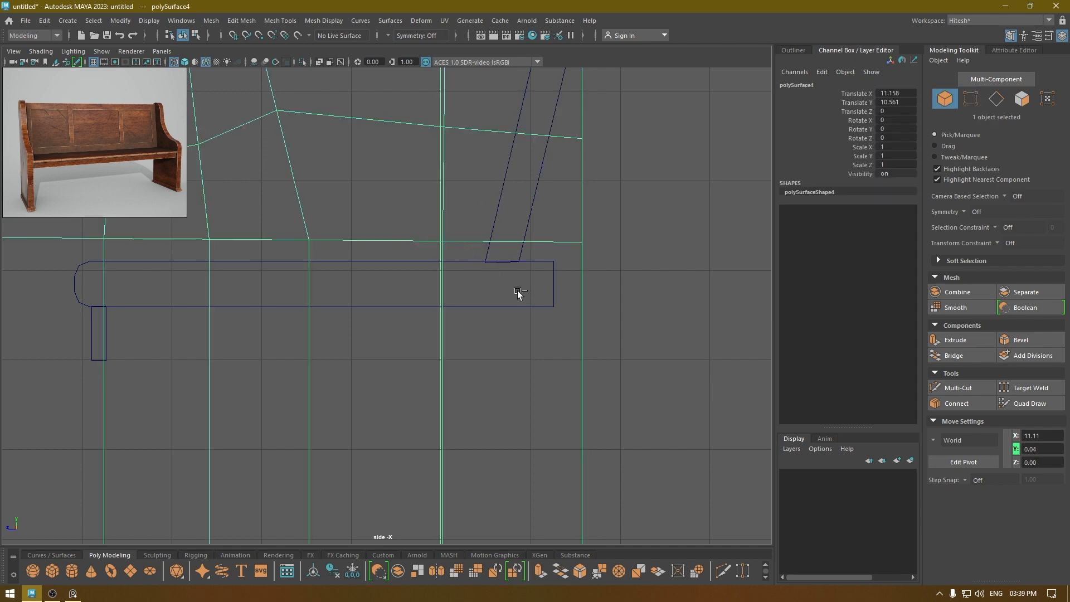
pyautogui.hotkey('ctrl', 'z')
pyautogui.moveTo(544, 282); pyautogui.dragTo(430, 234)
pyautogui.press('r')
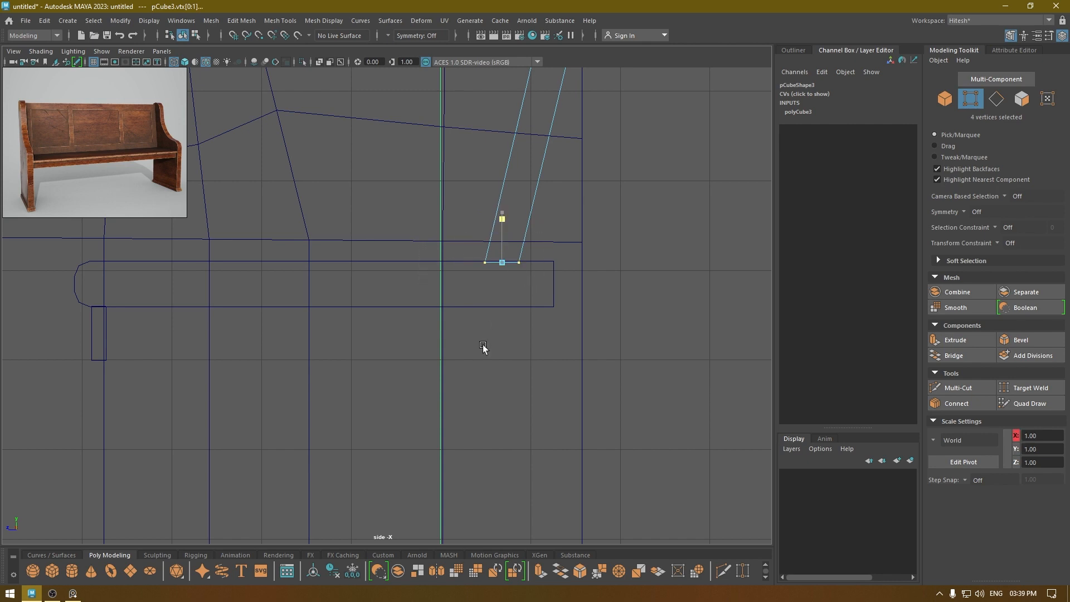
pyautogui.press('w')
# Move the tilted backrest forward to Translate Z 0.424 and check its fit between the side panels
pyautogui.press('space')
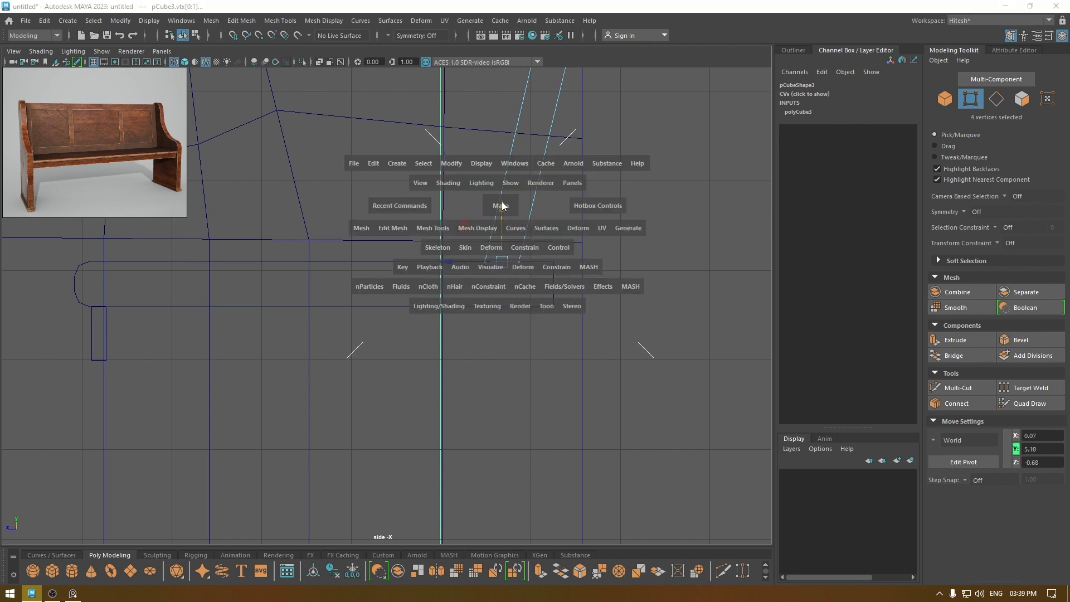
pyautogui.moveTo(501, 207); pyautogui.dragTo(487, 246)
pyautogui.press('6')
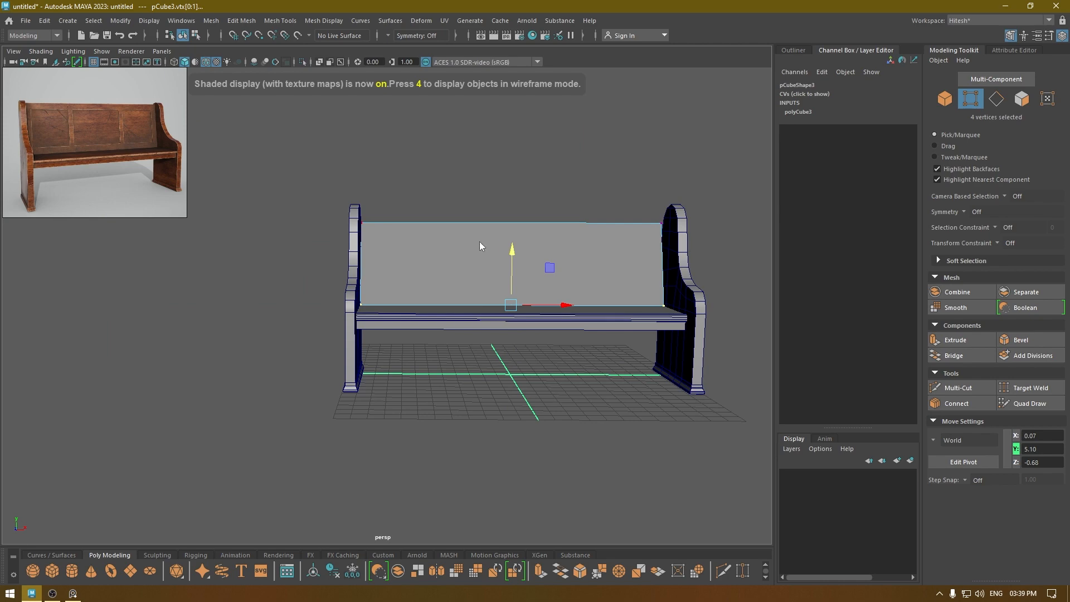
pyautogui.moveTo(479, 243); pyautogui.dragTo(568, 182, button='right')
pyautogui.click(566, 184)
pyautogui.keyDown('alt'); pyautogui.moveTo(550, 201); pyautogui.dragTo(395, 239); pyautogui.keyUp('alt')
pyautogui.click(390, 295)
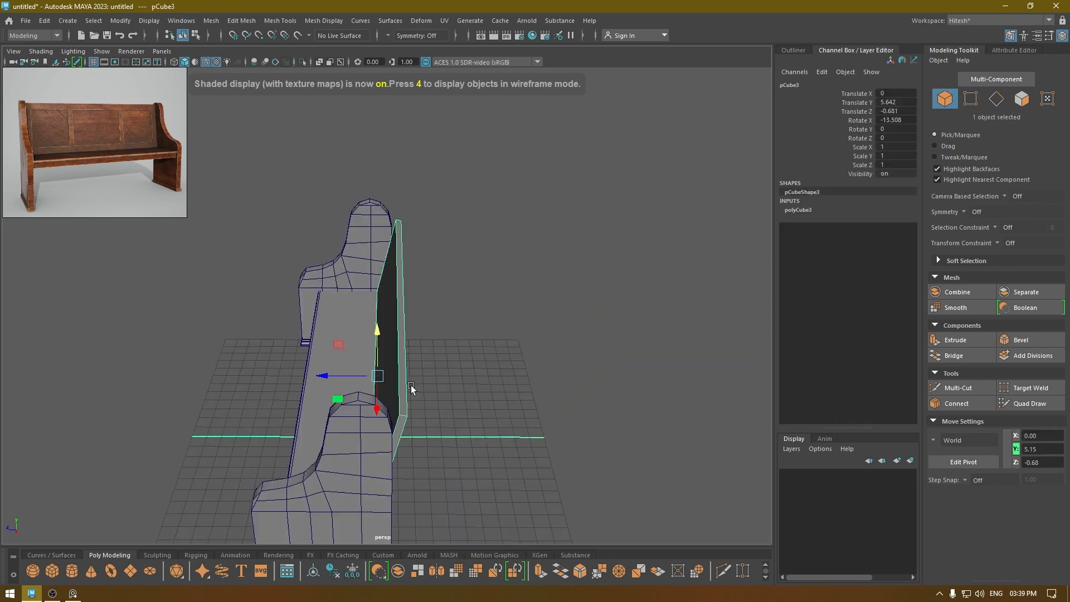
pyautogui.keyDown('alt'); pyautogui.moveTo(410, 388); pyautogui.dragTo(454, 342); pyautogui.keyUp('alt')
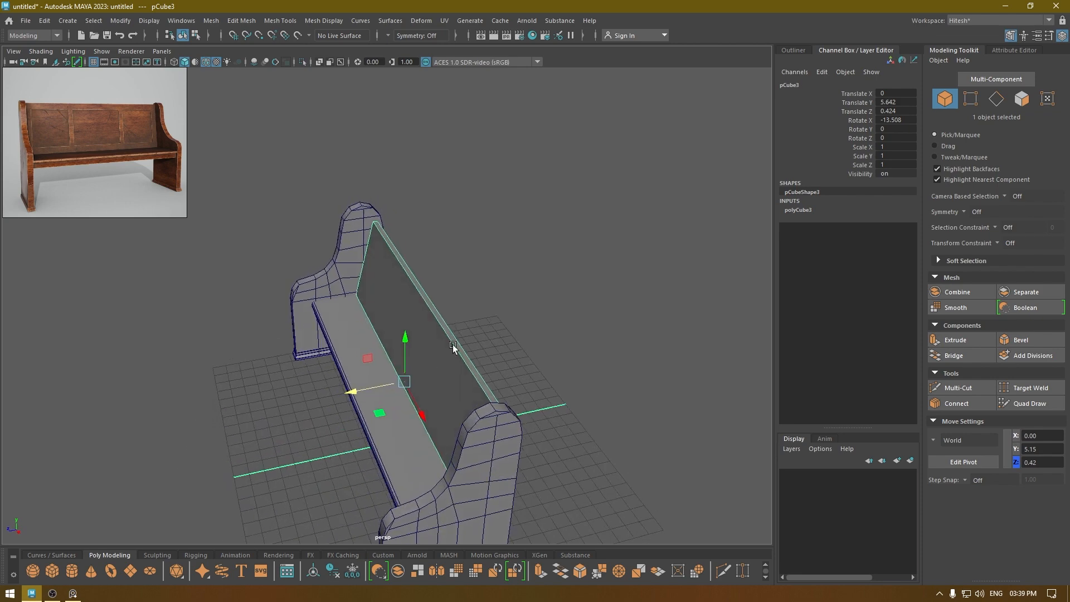
pyautogui.click(529, 341)
pyautogui.keyDown('alt'); pyautogui.moveTo(529, 341); pyautogui.dragTo(422, 329); pyautogui.keyUp('alt')
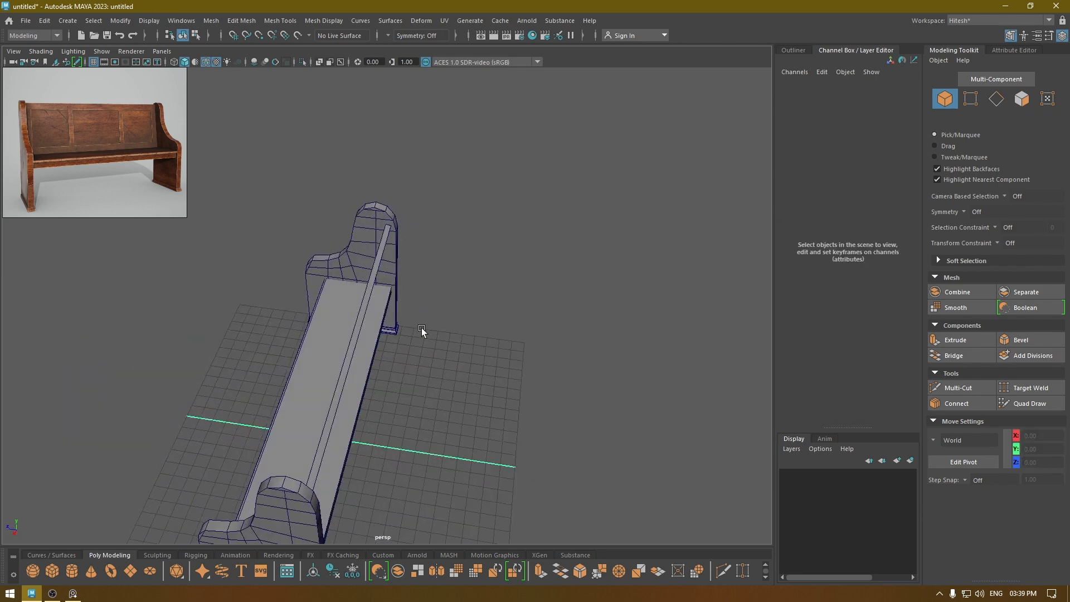
# Reduce the backrest's tilt to Rotate X -7.947 in the side view
pyautogui.click(357, 307)
pyautogui.press('space')
pyautogui.moveTo(393, 290); pyautogui.dragTo(451, 289)
pyautogui.scroll(6, 473, 219)
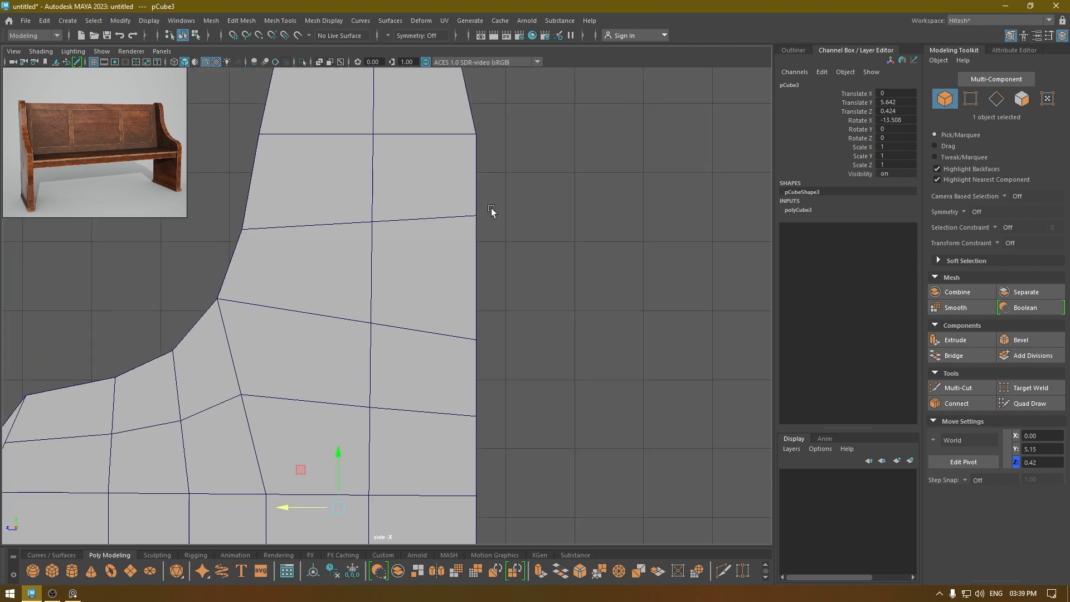
pyautogui.keyDown('alt'); pyautogui.moveTo(491, 211); pyautogui.dragTo(518, 220, button='middle'); pyautogui.keyUp('alt')
pyautogui.press('4')
pyautogui.keyDown('alt'); pyautogui.moveTo(468, 325); pyautogui.dragTo(485, 286, button='middle'); pyautogui.keyUp('alt')
pyautogui.press('e')
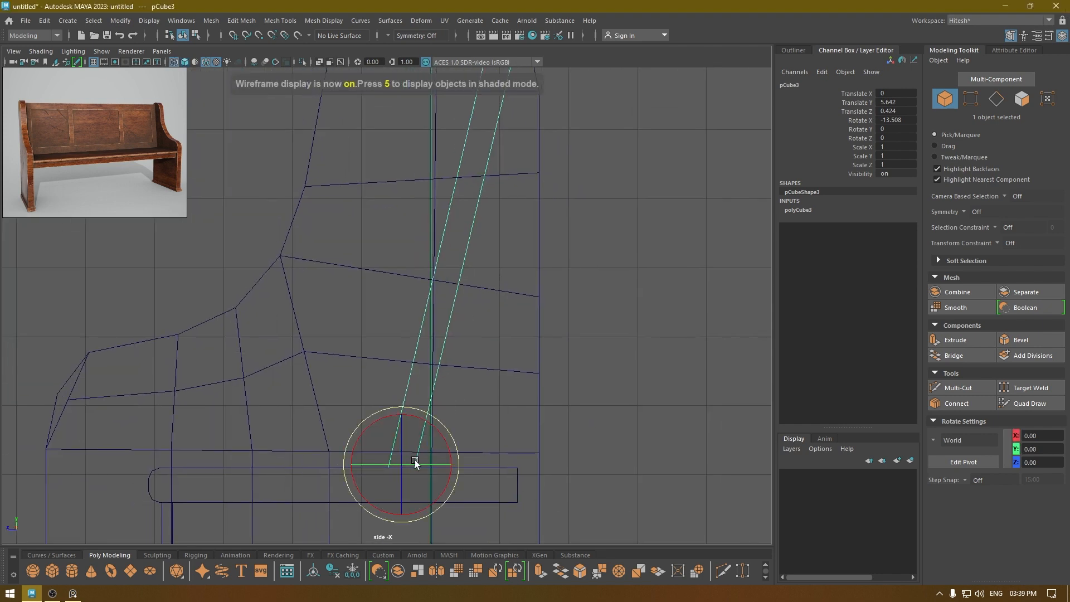
pyautogui.moveTo(415, 461); pyautogui.dragTo(461, 487)
pyautogui.press('w')
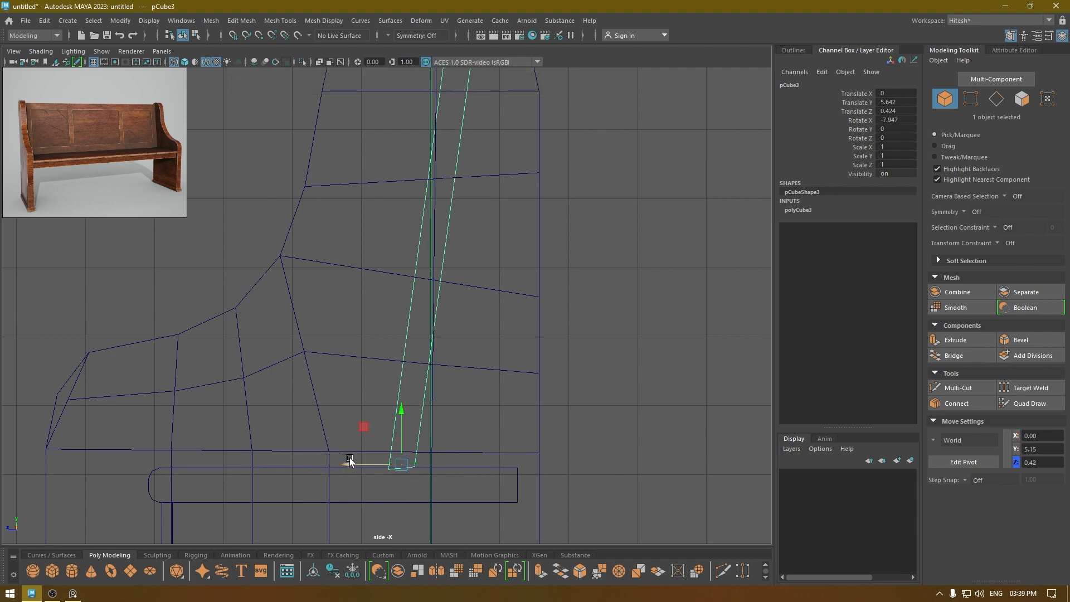
# Move the backrest toward the seat's rear to Translate Z -0.312, keeping it within the side panels' outline
pyautogui.moveTo(350, 460); pyautogui.dragTo(363, 461)
pyautogui.scroll(-3, 362, 322)
pyautogui.keyDown('alt'); pyautogui.moveTo(362, 322); pyautogui.dragTo(390, 347, button='middle'); pyautogui.keyUp('alt')
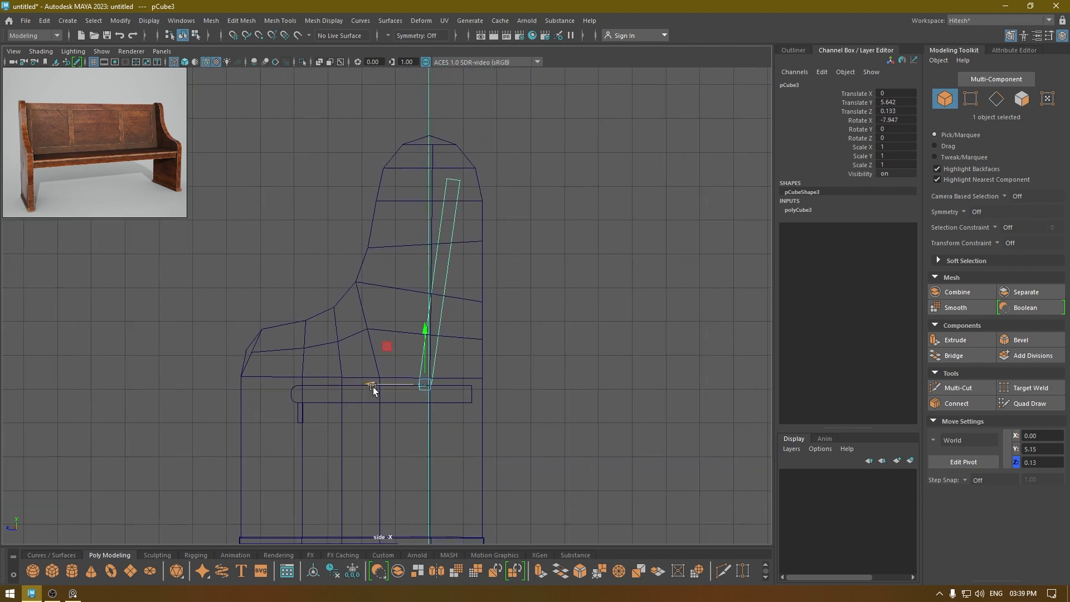
pyautogui.moveTo(373, 386); pyautogui.dragTo(392, 326)
# Flatten the backrest's four bottom vertices along Y and align them with the seat's upper face
pyautogui.press('space')
pyautogui.press('space')
pyautogui.keyDown('alt'); pyautogui.moveTo(421, 310); pyautogui.dragTo(479, 280, button='middle'); pyautogui.keyUp('alt')
pyautogui.keyDown('alt'); pyautogui.moveTo(479, 280); pyautogui.dragTo(659, 262, button='right'); pyautogui.keyUp('alt')
pyautogui.moveTo(565, 257); pyautogui.dragTo(376, 414)
pyautogui.press('r')
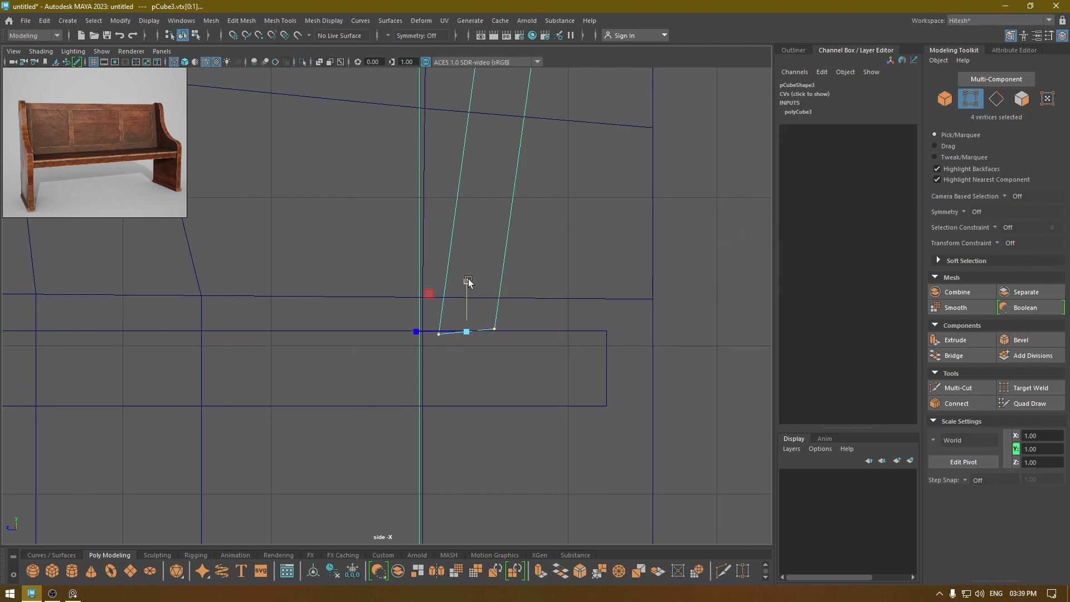
pyautogui.press('w')
pyautogui.moveTo(467, 281)
pyautogui.mouseDown()
pyautogui.moveTo(461, 274)
pyautogui.moveTo(348, 419)
pyautogui.mouseUp()
pyautogui.press('6')
pyautogui.click(535, 231)
pyautogui.keyDown('alt'); pyautogui.moveTo(317, 403); pyautogui.dragTo(530, 435); pyautogui.keyUp('alt')
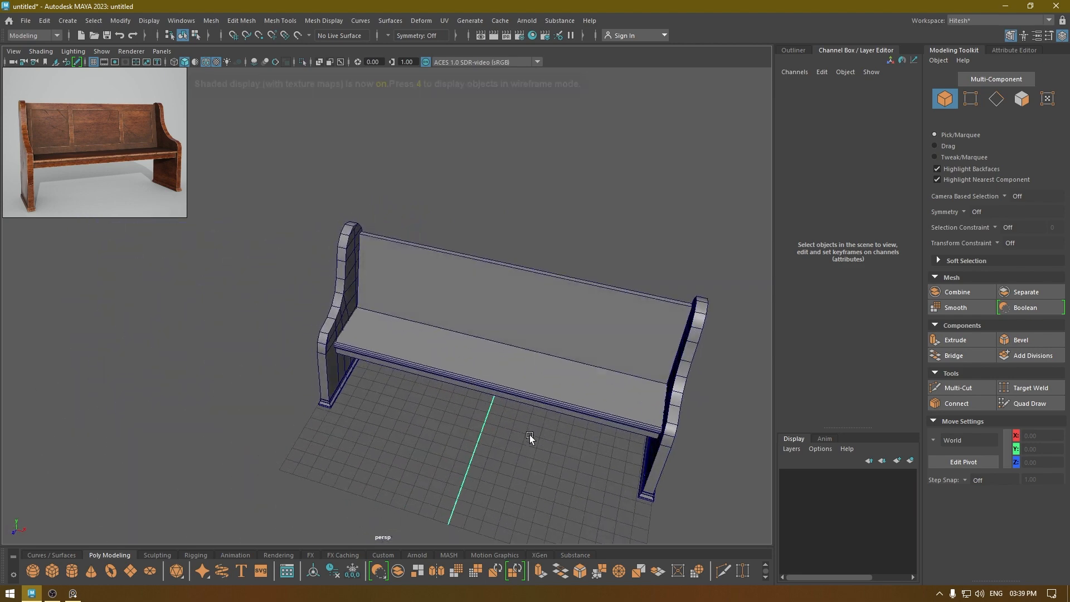
# Move the backrest's four vertices at the positive X end to X 11.31 against the side panel
pyautogui.click(508, 333)
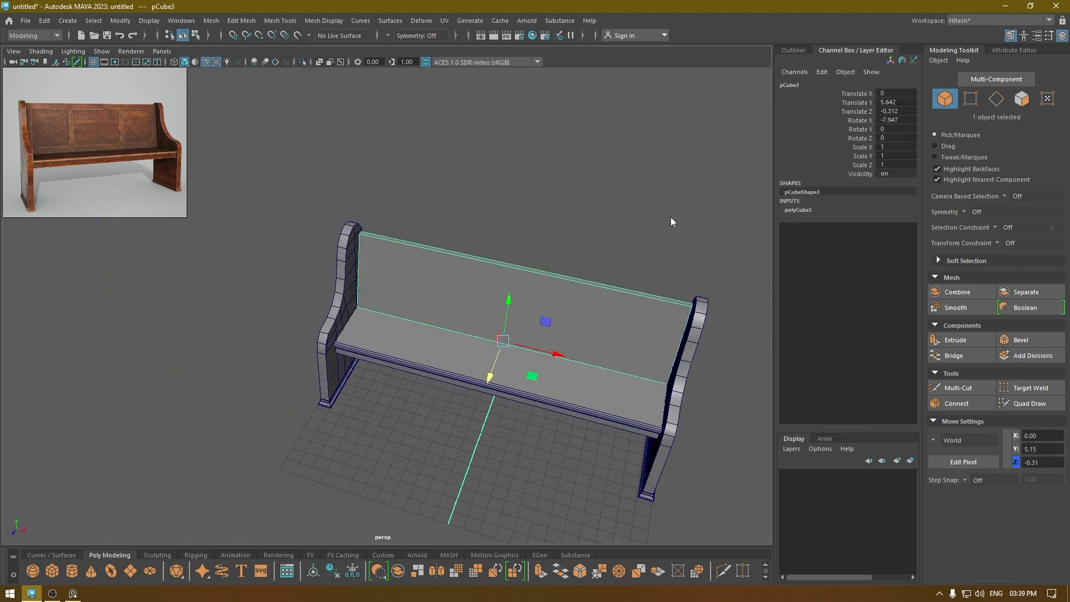
pyautogui.moveTo(670, 217); pyautogui.dragTo(611, 218, button='right')
pyautogui.moveTo(625, 232); pyautogui.dragTo(733, 456)
pyautogui.keyDown('alt'); pyautogui.moveTo(695, 394); pyautogui.dragTo(589, 404, button='middle'); pyautogui.keyUp('alt')
pyautogui.scroll(5, 589, 405)
pyautogui.keyDown('alt'); pyautogui.moveTo(601, 412); pyautogui.dragTo(691, 465); pyautogui.keyUp('alt')
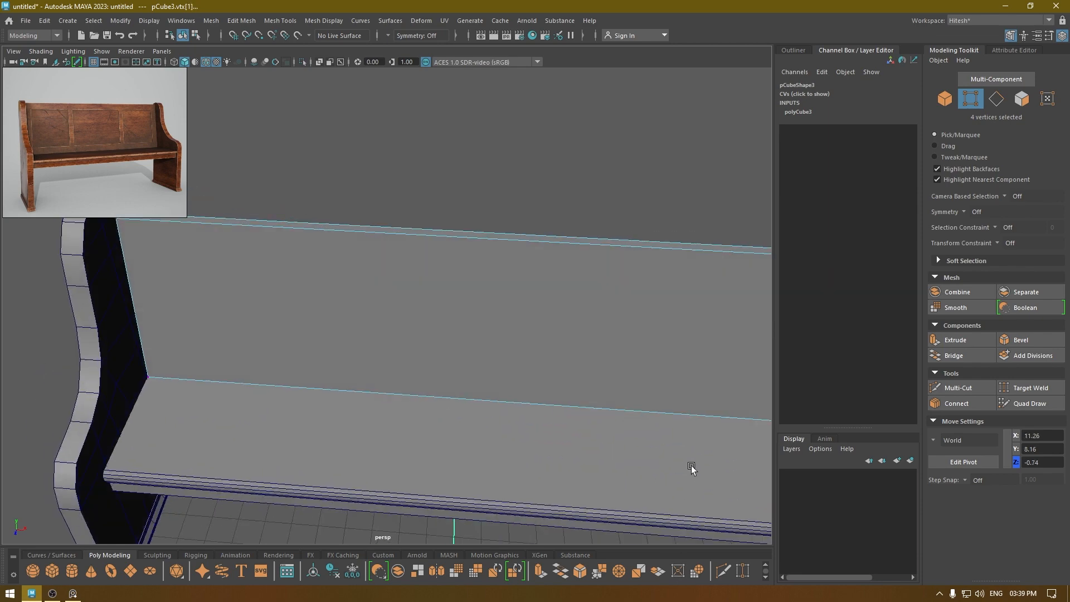
pyautogui.keyDown('alt'); pyautogui.moveTo(764, 385); pyautogui.dragTo(581, 374, button='middle'); pyautogui.keyUp('alt')
pyautogui.moveTo(678, 333); pyautogui.dragTo(679, 335)
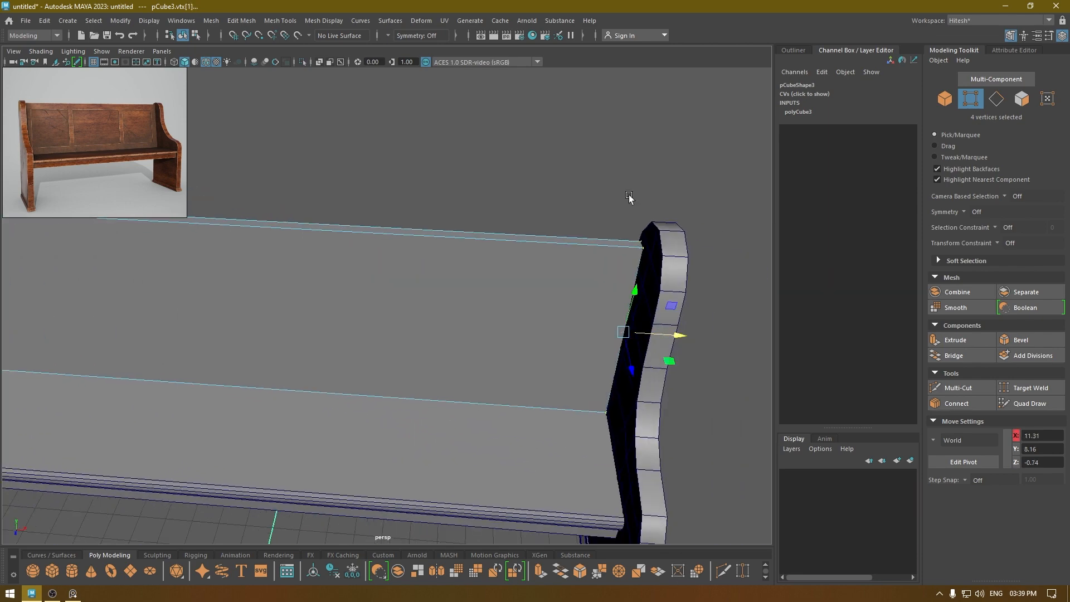
# Nudge the backrest's vertices at the negative X end against the side panel and return to object selection
pyautogui.keyDown('alt'); pyautogui.moveTo(588, 353); pyautogui.dragTo(595, 357, button='middle'); pyautogui.keyUp('alt')
pyautogui.keyDown('alt'); pyautogui.moveTo(595, 357); pyautogui.dragTo(194, 460); pyautogui.keyUp('alt')
pyautogui.keyDown('alt'); pyautogui.moveTo(297, 357); pyautogui.dragTo(337, 370, button='middle'); pyautogui.keyUp('alt')
pyautogui.moveTo(335, 351); pyautogui.dragTo(334, 351)
pyautogui.moveTo(342, 282); pyautogui.dragTo(398, 244, button='right')
pyautogui.click(456, 200)
pyautogui.scroll(-5, 454, 190)
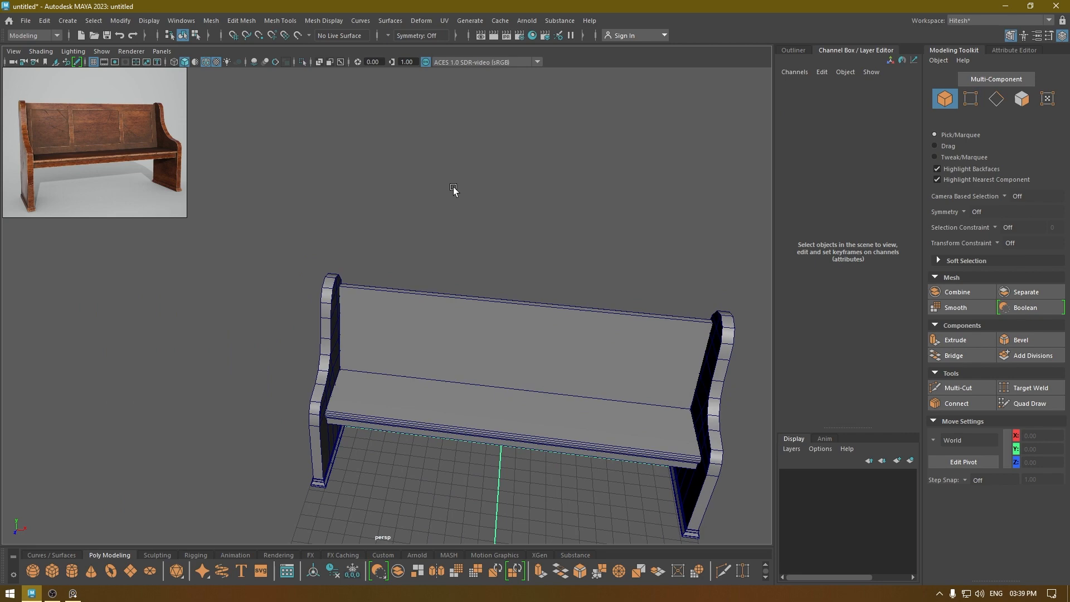
# Insert a vertical edge loop across the middle of the backrest
pyautogui.click(479, 343)
pyautogui.keyDown('alt'); pyautogui.moveTo(504, 281); pyautogui.dragTo(532, 262); pyautogui.keyUp('alt')
pyautogui.moveTo(546, 274); pyautogui.dragTo(546, 237, button='right')
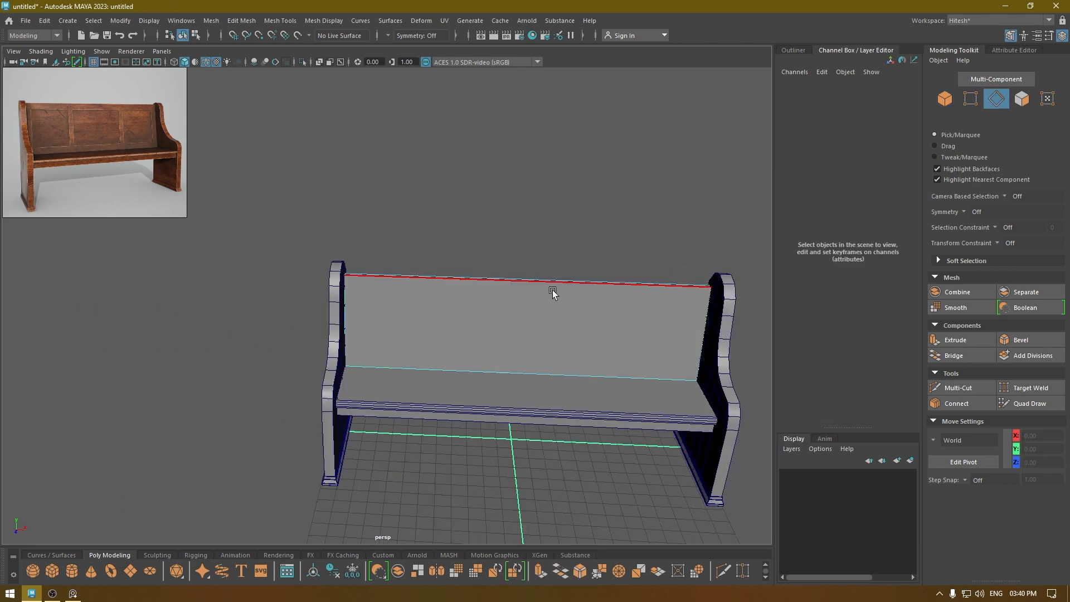
pyautogui.click(536, 294)
pyautogui.moveTo(535, 293); pyautogui.dragTo(525, 366, button='right')
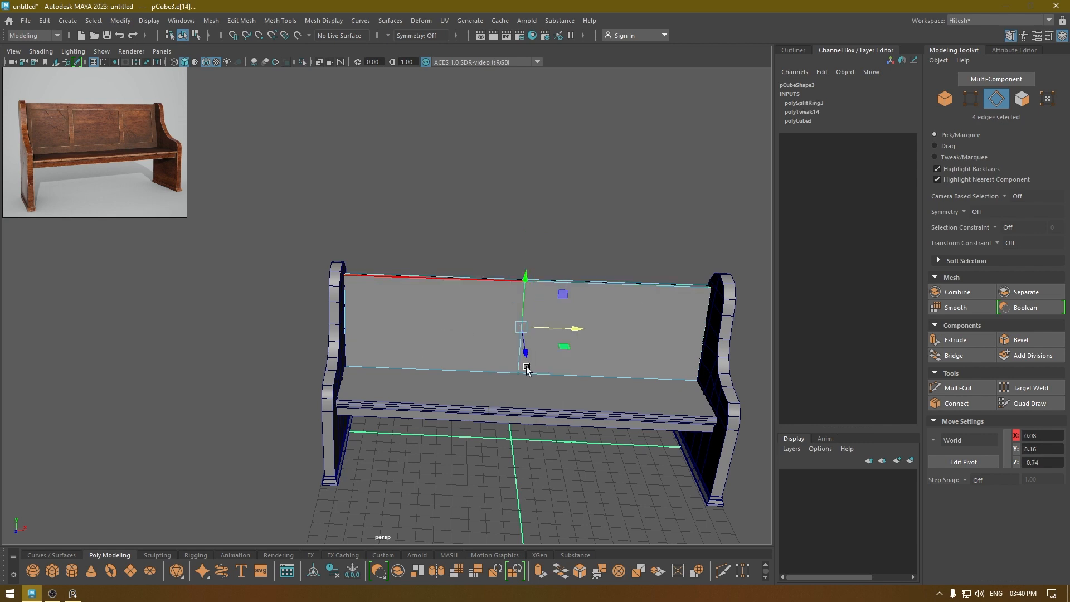
pyautogui.keyDown('alt'); pyautogui.moveTo(526, 351); pyautogui.dragTo(537, 352); pyautogui.keyUp('alt')
# Bevel the backrest's middle edge loop with Fraction 0.39 to divide the front into three panels
pyautogui.click(526, 351)
pyautogui.doubleClick(526, 351)
pyautogui.keyDown('shift'); pyautogui.moveTo(525, 351); pyautogui.dragTo(563, 351, button='right'); pyautogui.keyUp('shift')
pyautogui.moveTo(544, 141); pyautogui.dragTo(533, 140)
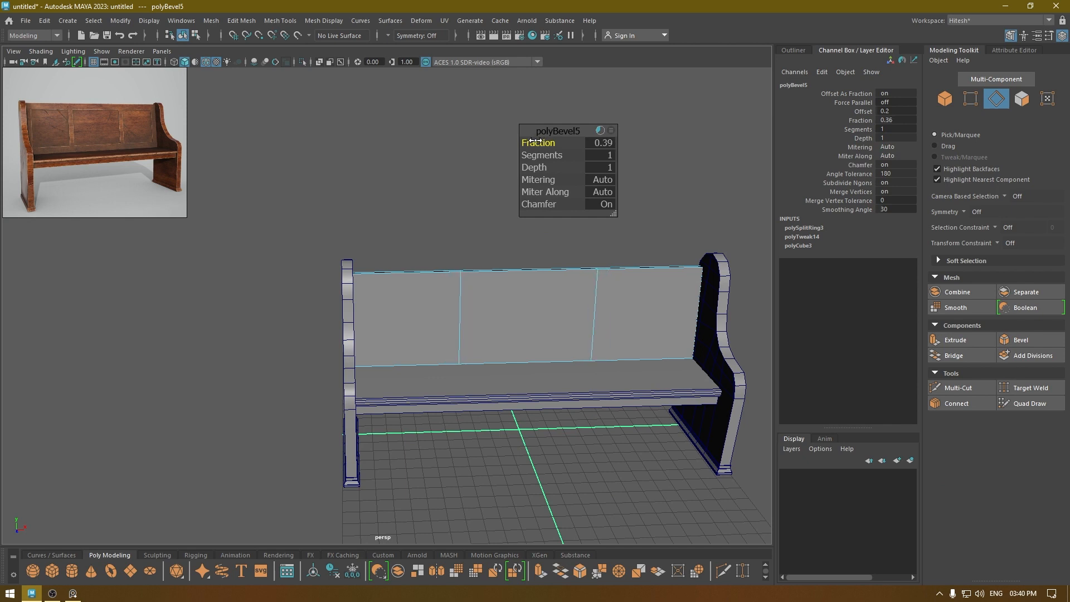
pyautogui.press('w')
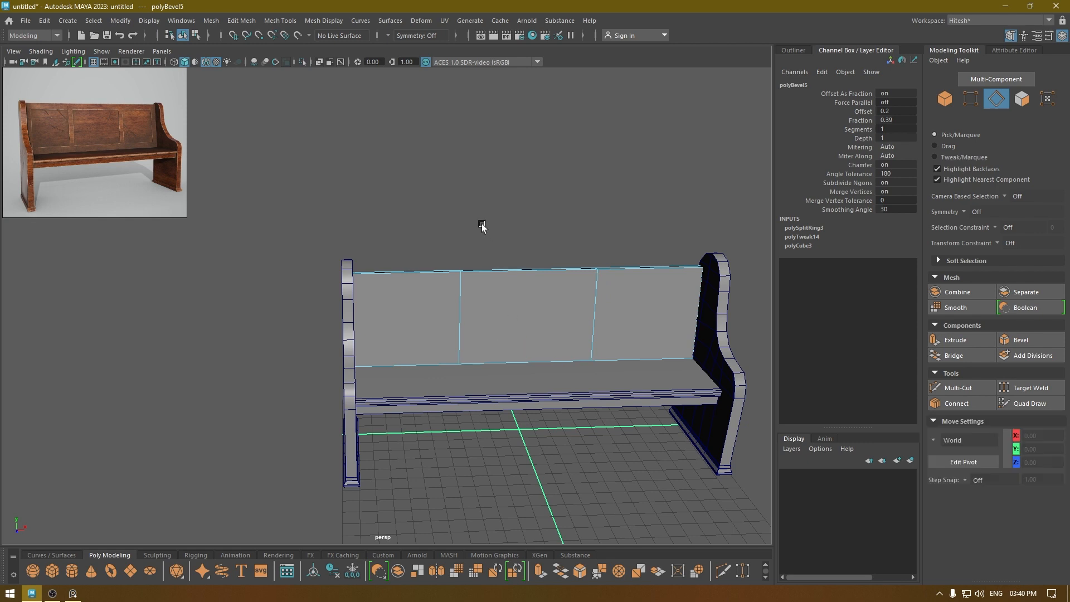
# Extrude the backrest's three front faces with Offset 0.51 and Keep Faces Together off to form separate framed panels
pyautogui.moveTo(482, 224); pyautogui.dragTo(486, 262, button='right')
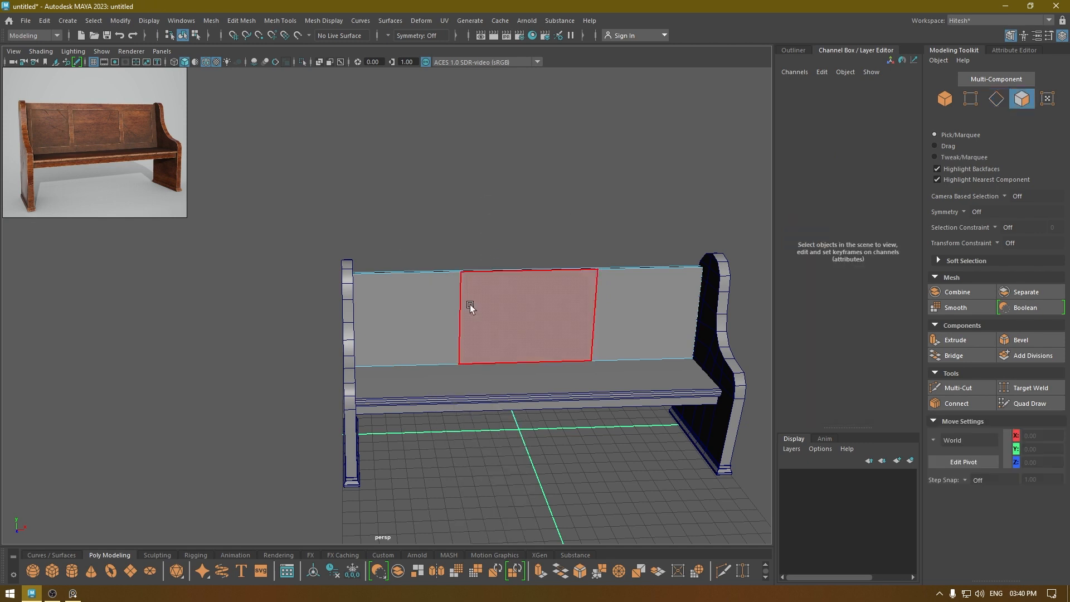
pyautogui.click(399, 323)
pyautogui.keyDown('shift'); pyautogui.click(576, 349); pyautogui.keyUp('shift')
pyautogui.keyDown('shift'); pyautogui.click(640, 345); pyautogui.keyUp('shift')
pyautogui.hotkey('ctrl', 'e')
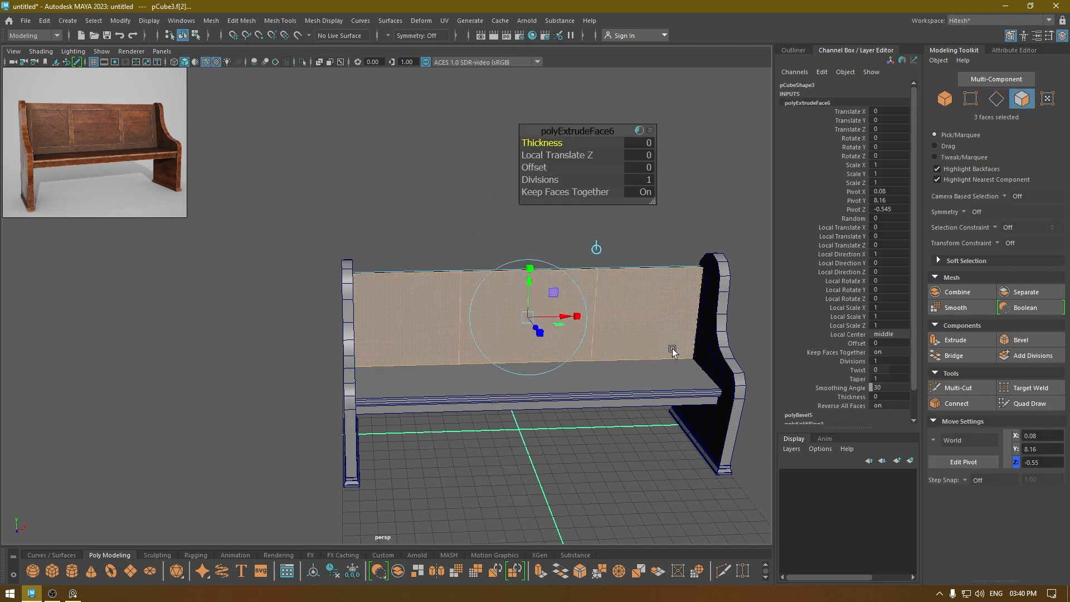
pyautogui.moveTo(533, 167); pyautogui.dragTo(563, 164)
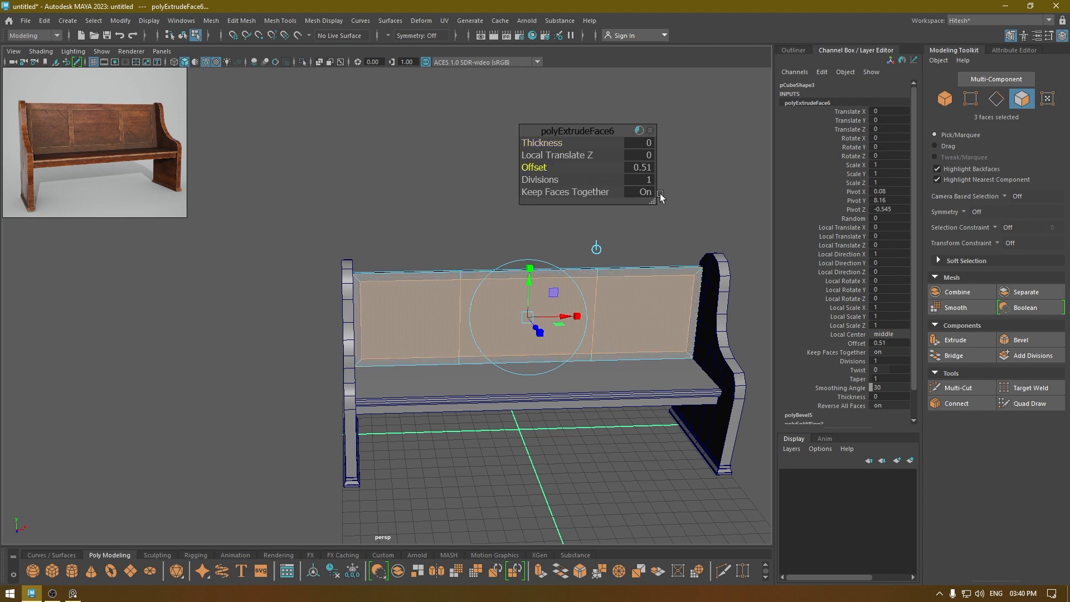
pyautogui.click(644, 192)
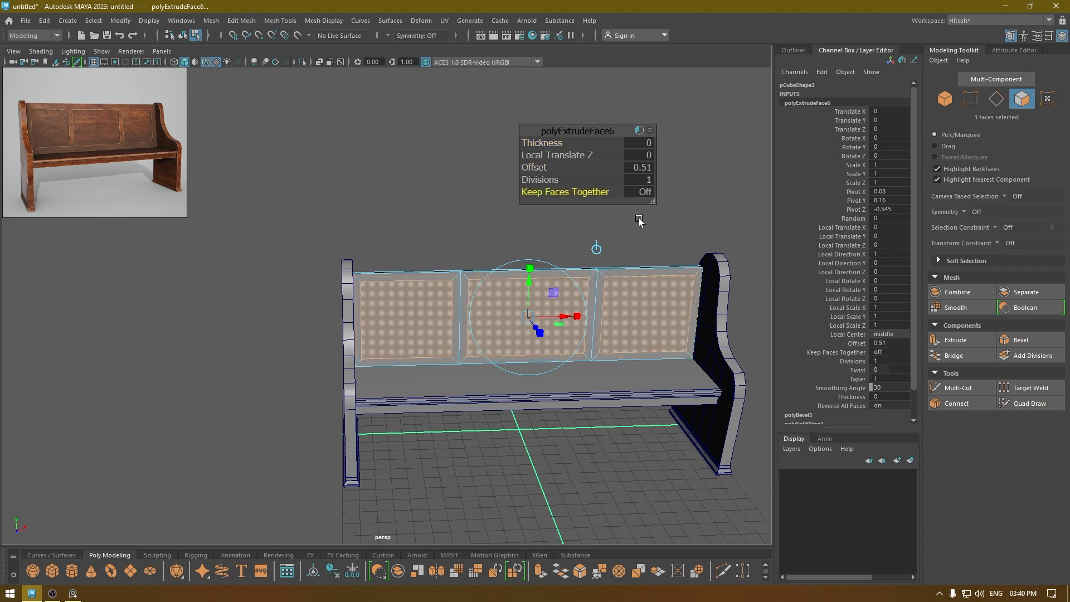
pyautogui.keyDown('alt'); pyautogui.moveTo(568, 215); pyautogui.dragTo(551, 356); pyautogui.keyUp('alt')
# Recess the three inset panel faces with an extrusion of Thickness -0.1 and a slight Offset, then return to object selection
pyautogui.hotkey('ctrl', 'e')
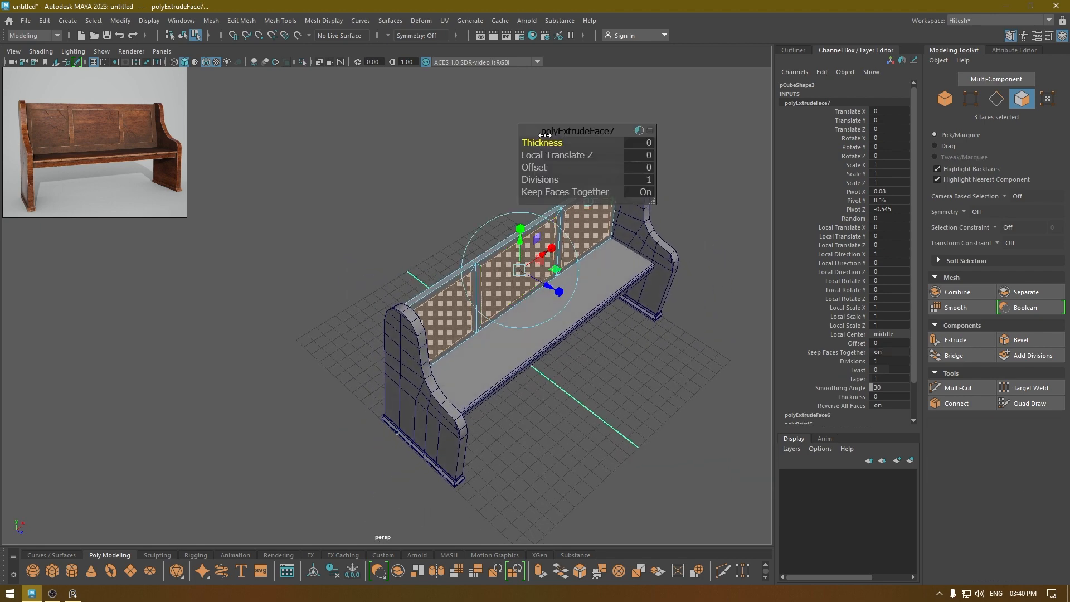
pyautogui.moveTo(545, 143); pyautogui.dragTo(536, 145)
pyautogui.scroll(4, 477, 318)
pyautogui.scroll(3, 478, 318)
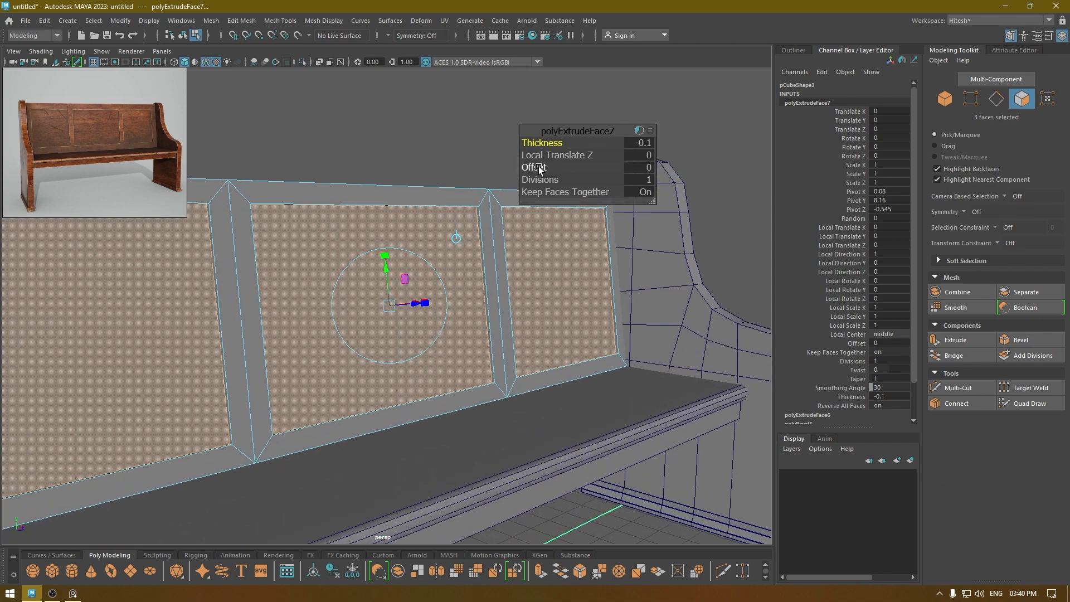
pyautogui.moveTo(540, 167); pyautogui.dragTo(544, 167)
pyautogui.keyDown('alt'); pyautogui.moveTo(535, 296); pyautogui.dragTo(479, 289); pyautogui.keyUp('alt')
pyautogui.press('w')
pyautogui.moveTo(374, 218); pyautogui.dragTo(458, 173, button='right')
pyautogui.click(459, 170)
# Assign the existing lambert1 material to all seven pew objects and clear the selection
pyautogui.scroll(-5, 392, 155)
pyautogui.keyDown('alt'); pyautogui.moveTo(356, 340); pyautogui.dragTo(334, 340); pyautogui.keyUp('alt')
pyautogui.scroll(-5, 310, 290)
pyautogui.moveTo(613, 224); pyautogui.dragTo(234, 463)
pyautogui.rightClick(328, 267)
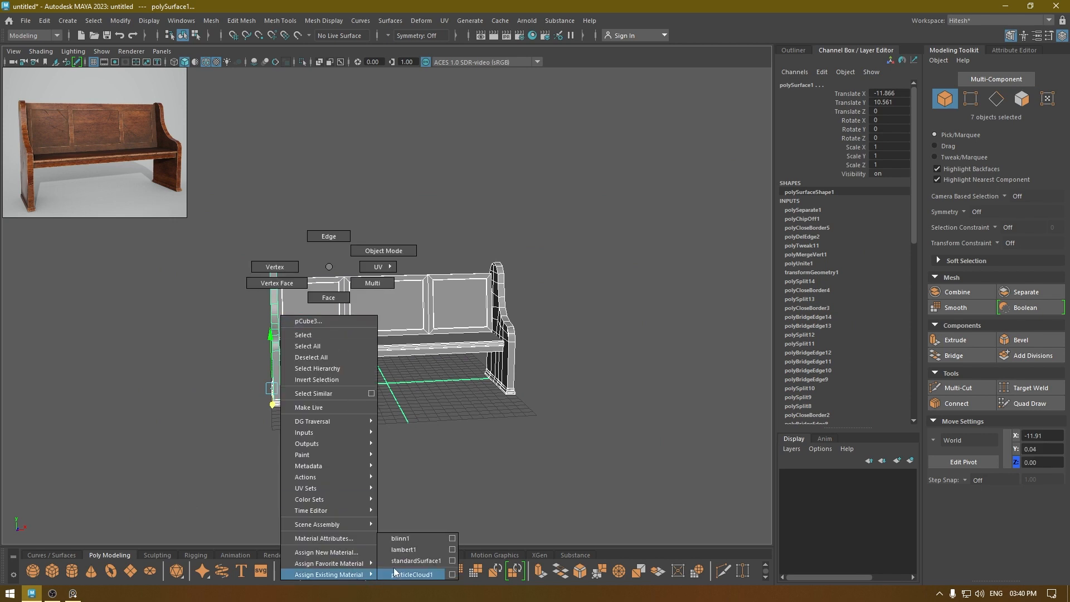
pyautogui.click(404, 549)
pyautogui.click(345, 219)
pyautogui.keyDown('alt'); pyautogui.moveTo(345, 219); pyautogui.dragTo(265, 85); pyautogui.keyUp('alt')
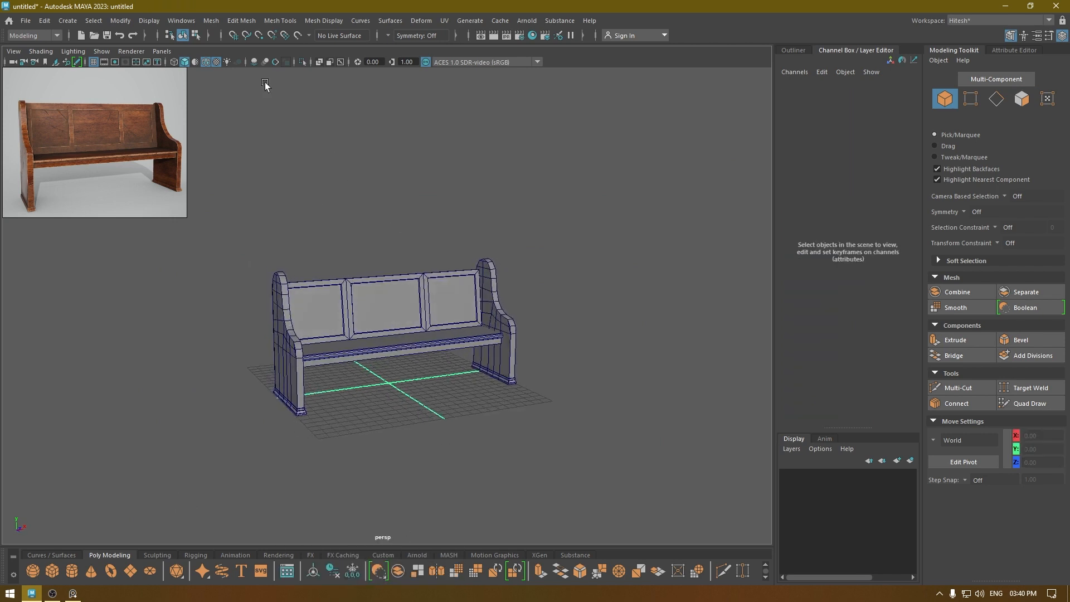
# Turn off the wireframe overlay on the shaded model and inspect the pew from the side
pyautogui.click(205, 62)
pyautogui.moveTo(348, 346)
pyautogui.keyDown('alt'); pyautogui.mouseDown()
pyautogui.moveTo(449, 382)
pyautogui.moveTo(334, 353)
pyautogui.moveTo(276, 354)
pyautogui.moveTo(415, 371)
pyautogui.mouseUp(); pyautogui.keyUp('alt')
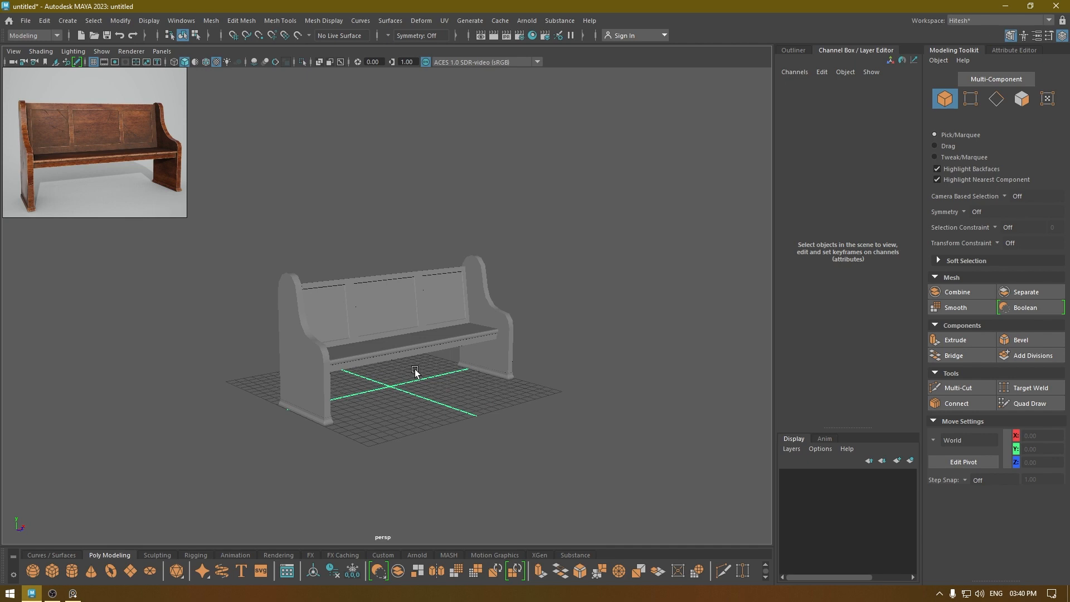
pyautogui.keyDown('alt'); pyautogui.moveTo(415, 371); pyautogui.dragTo(445, 380); pyautogui.keyUp('alt')
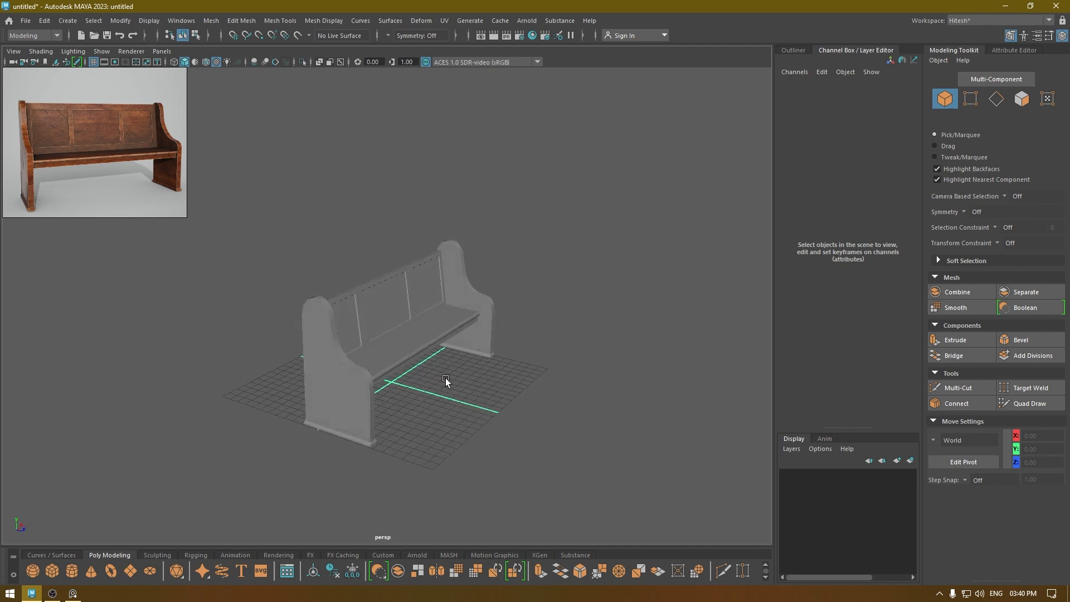
# Switch to the UV Editing workspace and close the floating reference image
pyautogui.click(350, 378)
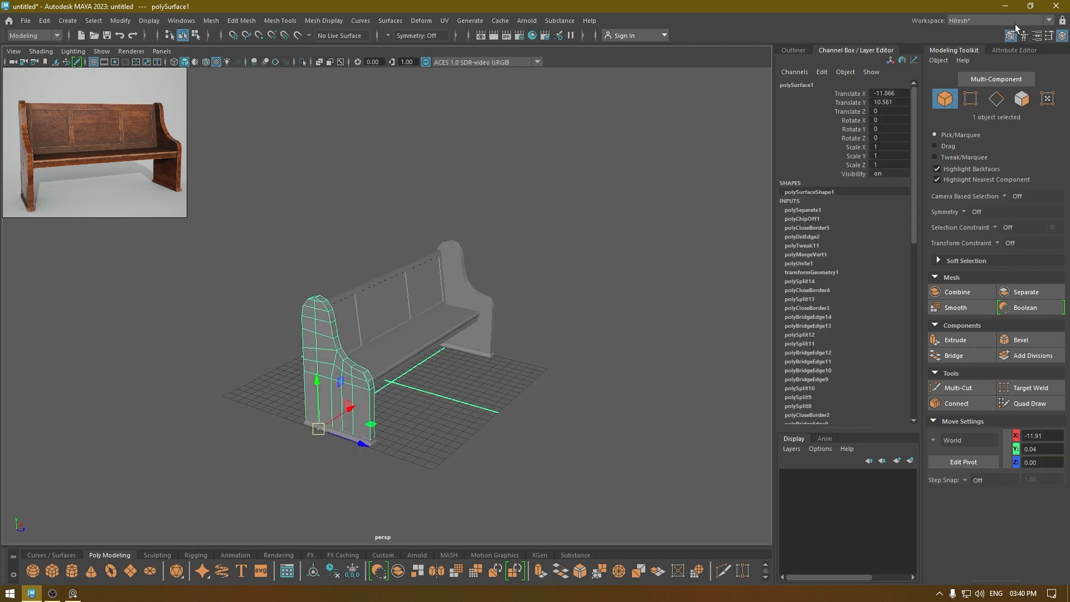
pyautogui.click(1009, 20)
pyautogui.click(984, 105)
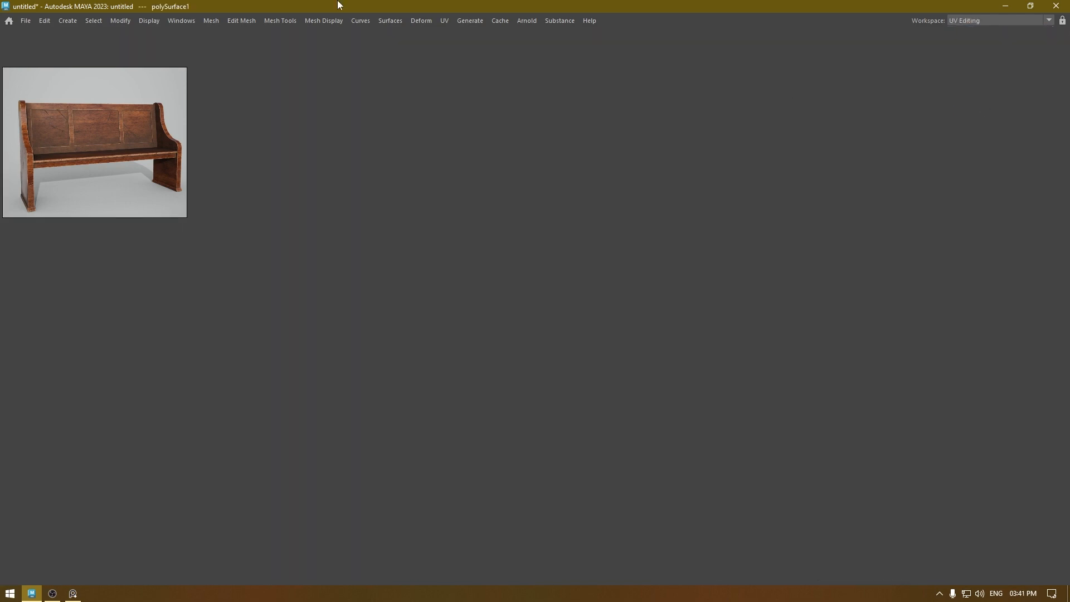
pyautogui.rightClick(104, 149)
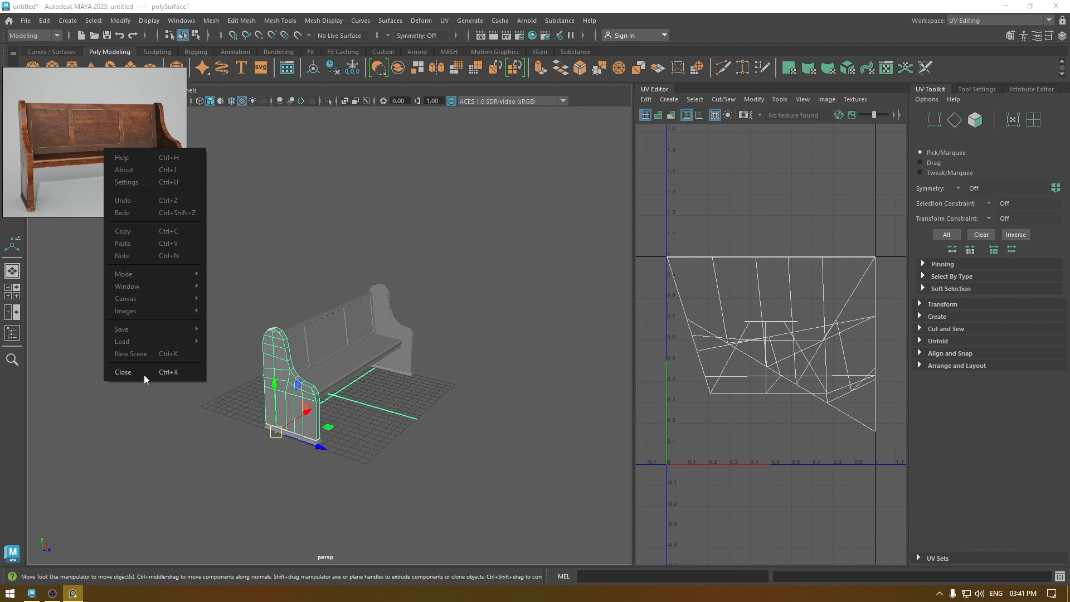
pyautogui.click(144, 375)
pyautogui.scroll(5, 288, 428)
pyautogui.keyDown('alt'); pyautogui.moveTo(478, 366); pyautogui.dragTo(367, 306); pyautogui.keyUp('alt')
pyautogui.scroll(-4, 520, 308)
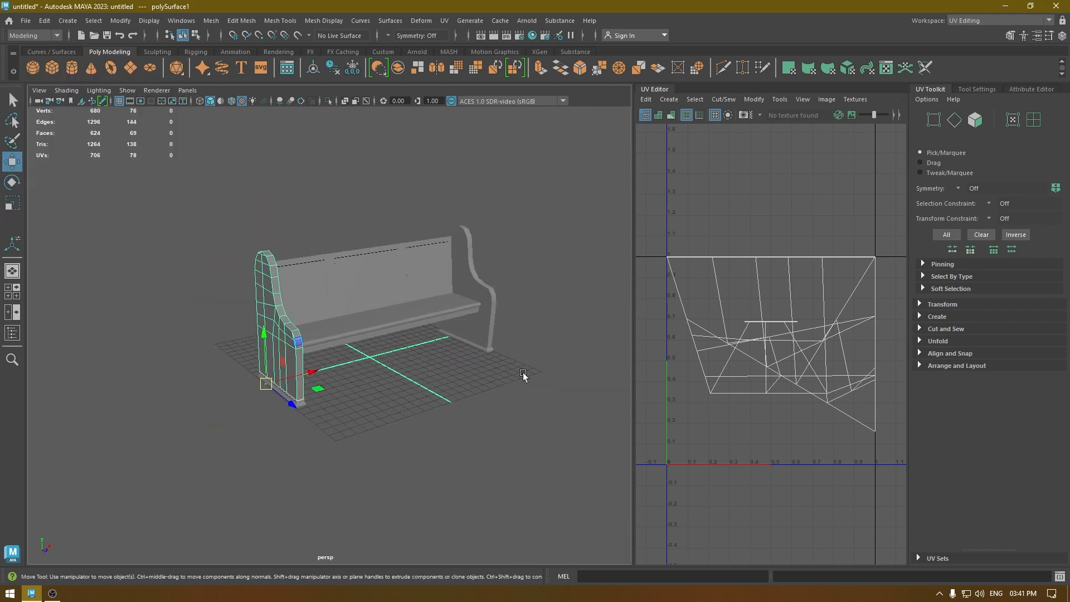
pyautogui.moveTo(505, 368); pyautogui.dragTo(505, 368)
pyautogui.keyDown('alt'); pyautogui.moveTo(425, 398); pyautogui.dragTo(352, 370); pyautogui.keyUp('alt')
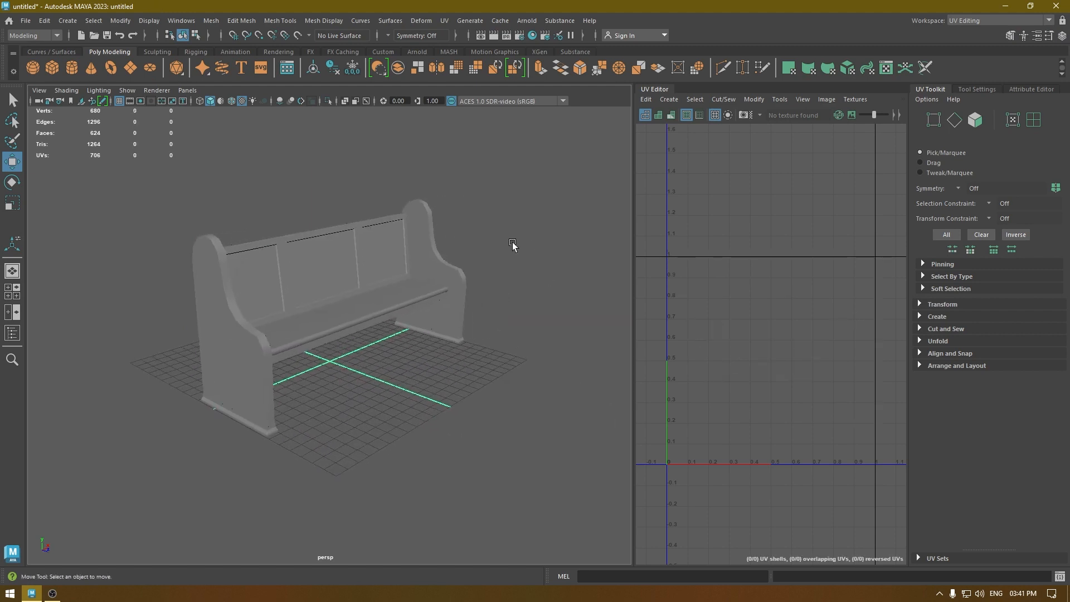
# Widen the UV Editor, isolate the side panel at the negative X end and create camera-based UVs for it
pyautogui.moveTo(631, 272); pyautogui.dragTo(421, 273)
pyautogui.click(170, 351)
pyautogui.hotkey('alt', 'h')
pyautogui.press('f')
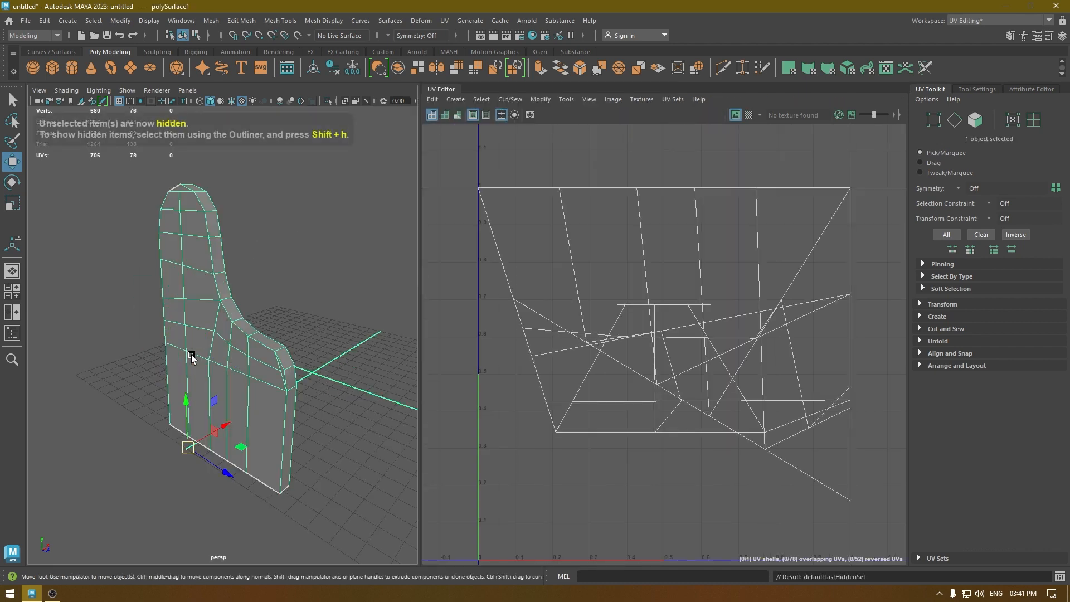
pyautogui.click(455, 99)
pyautogui.click(486, 154)
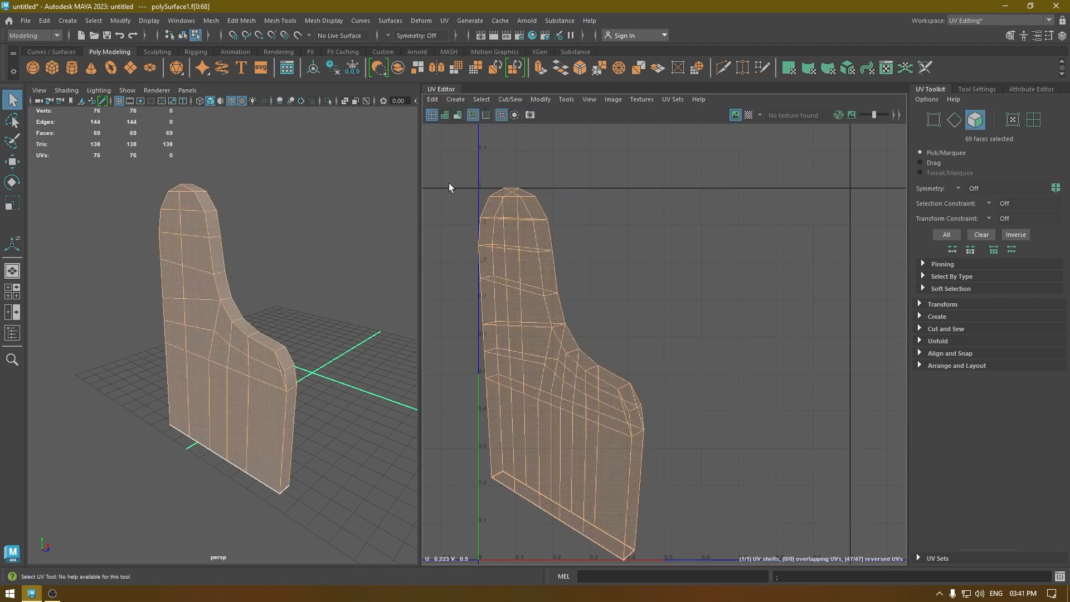
# Cut the side panel's UVs along the outline edges of both large faces, separating them from the rim strip
pyautogui.moveTo(272, 251); pyautogui.dragTo(263, 328, button='right')
pyautogui.doubleClick(258, 339)
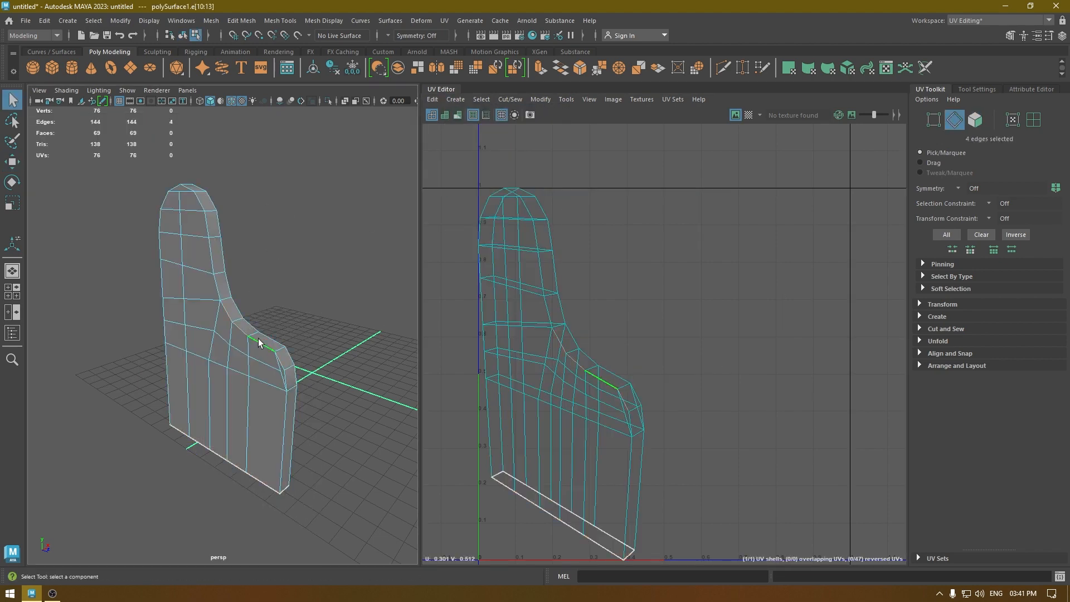
pyautogui.keyDown('alt'); pyautogui.moveTo(222, 252); pyautogui.dragTo(196, 258); pyautogui.keyUp('alt')
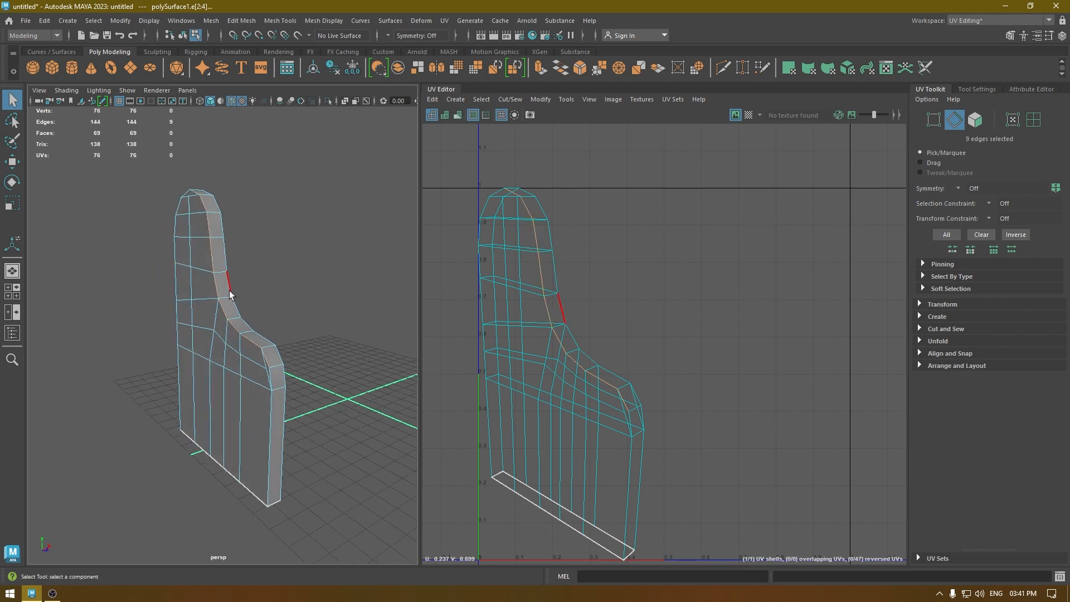
pyautogui.keyDown('shift'); pyautogui.doubleClick(231, 292); pyautogui.keyUp('shift')
pyautogui.keyDown('alt'); pyautogui.moveTo(258, 383); pyautogui.dragTo(291, 426); pyautogui.keyUp('alt')
pyautogui.keyDown('shift'); pyautogui.doubleClick(255, 369); pyautogui.keyUp('shift')
pyautogui.keyDown('shift'); pyautogui.click(268, 413); pyautogui.keyUp('shift')
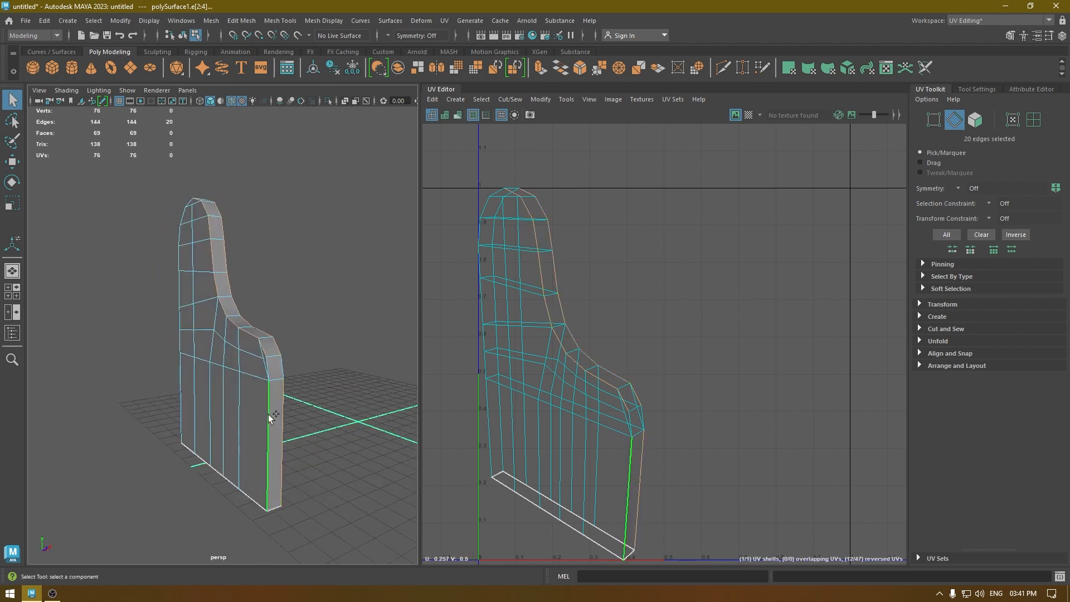
pyautogui.keyDown('shift'); pyautogui.click(268, 369); pyautogui.keyUp('shift')
pyautogui.keyDown('shift'); pyautogui.click(280, 368); pyautogui.keyUp('shift')
pyautogui.keyDown('alt'); pyautogui.moveTo(284, 385); pyautogui.dragTo(182, 256); pyautogui.keyUp('alt')
pyautogui.keyDown('shift'); pyautogui.doubleClick(277, 301); pyautogui.keyUp('shift')
pyautogui.keyDown('alt'); pyautogui.moveTo(227, 342); pyautogui.dragTo(214, 318); pyautogui.keyUp('alt')
pyautogui.scroll(-1, 651, 296)
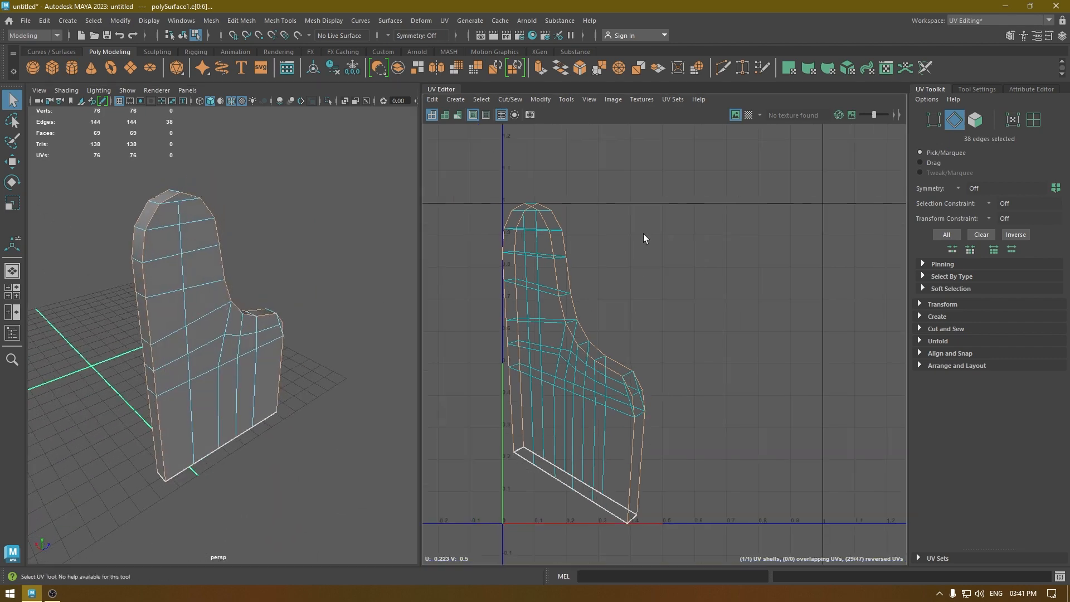
pyautogui.moveTo(642, 233); pyautogui.dragTo(606, 242, button='right')
pyautogui.press('w')
# Unfold all three UV shells of the side panel
pyautogui.moveTo(658, 211); pyautogui.dragTo(611, 197, button='right')
pyautogui.click(543, 274)
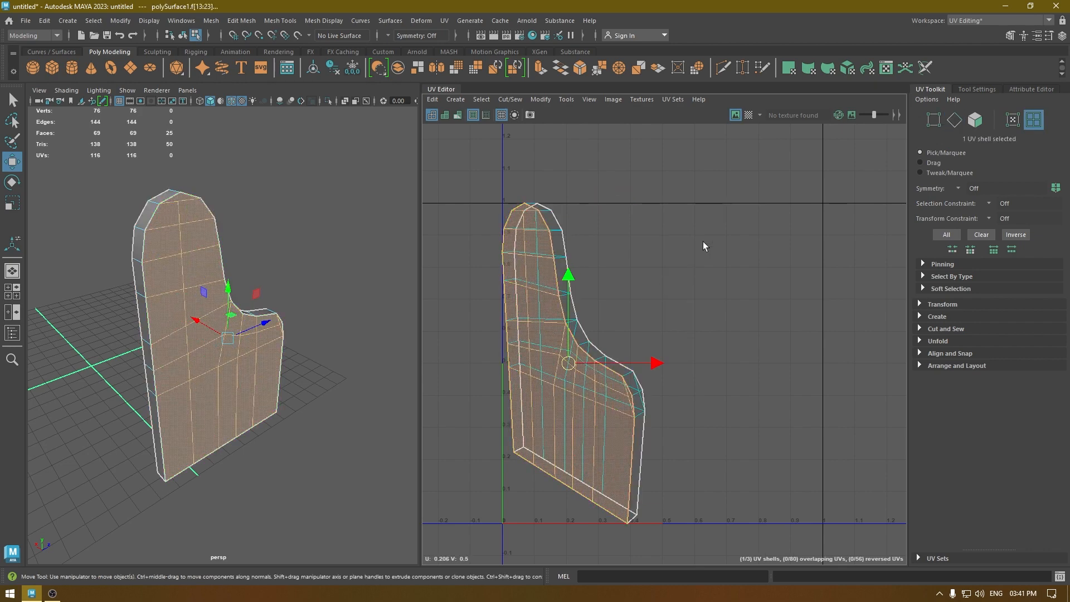
pyautogui.moveTo(678, 235); pyautogui.dragTo(445, 438)
pyautogui.hotkey('ctrl', 'u')
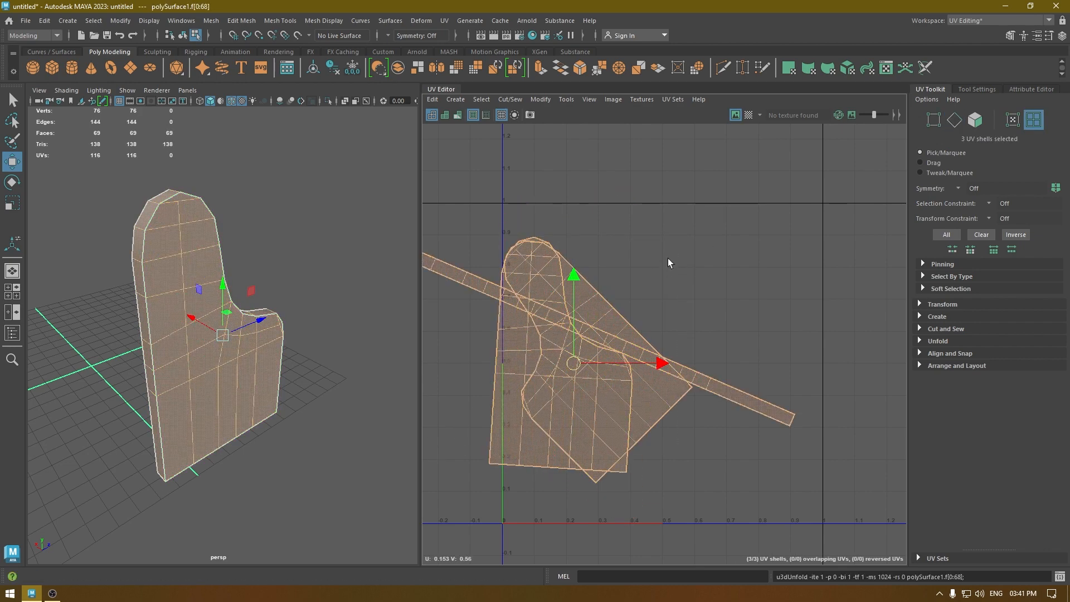
# Orient the side panel's three UV shells to the axes, rotating the sideways face shell upright
pyautogui.click(617, 325)
pyautogui.keyDown('shift'); pyautogui.moveTo(659, 283); pyautogui.dragTo(654, 446, button='right'); pyautogui.keyUp('shift')
pyautogui.press('e')
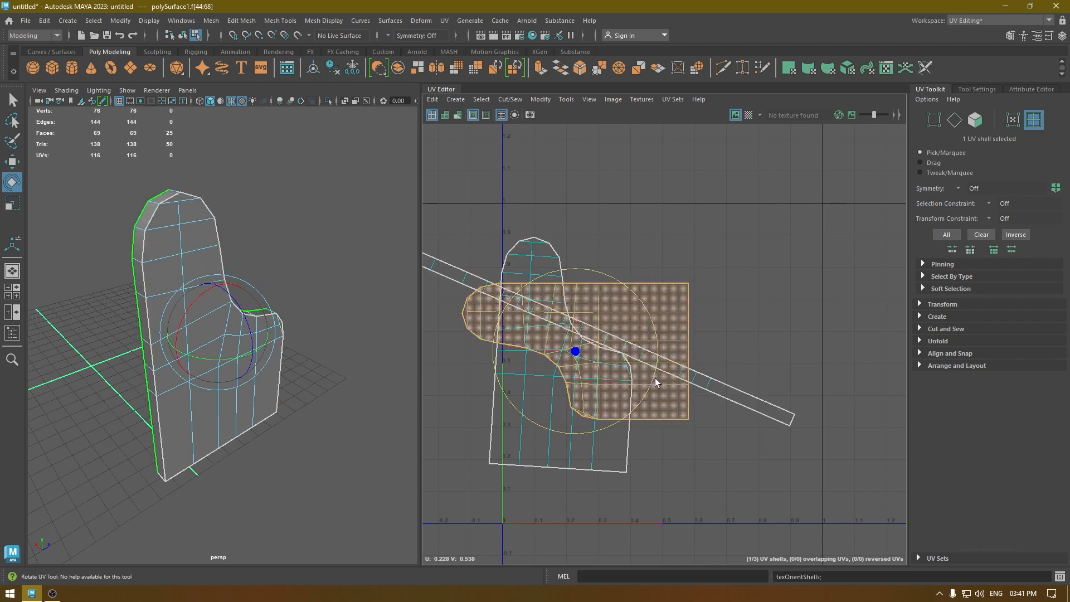
pyautogui.moveTo(654, 378); pyautogui.dragTo(538, 448)
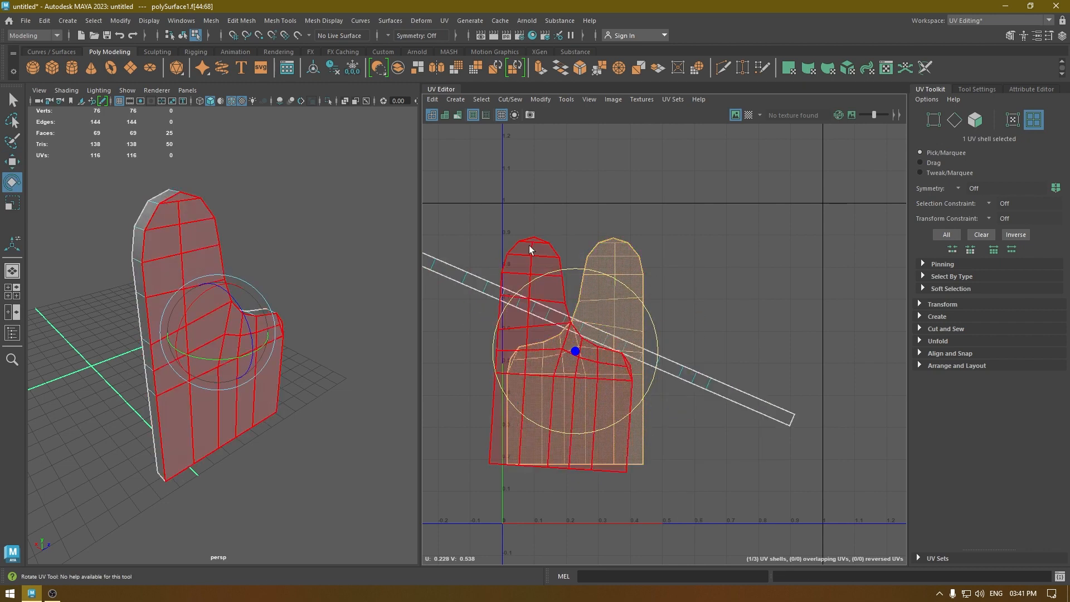
pyautogui.click(529, 245)
pyautogui.press('g')
pyautogui.click(700, 381)
pyautogui.press('g')
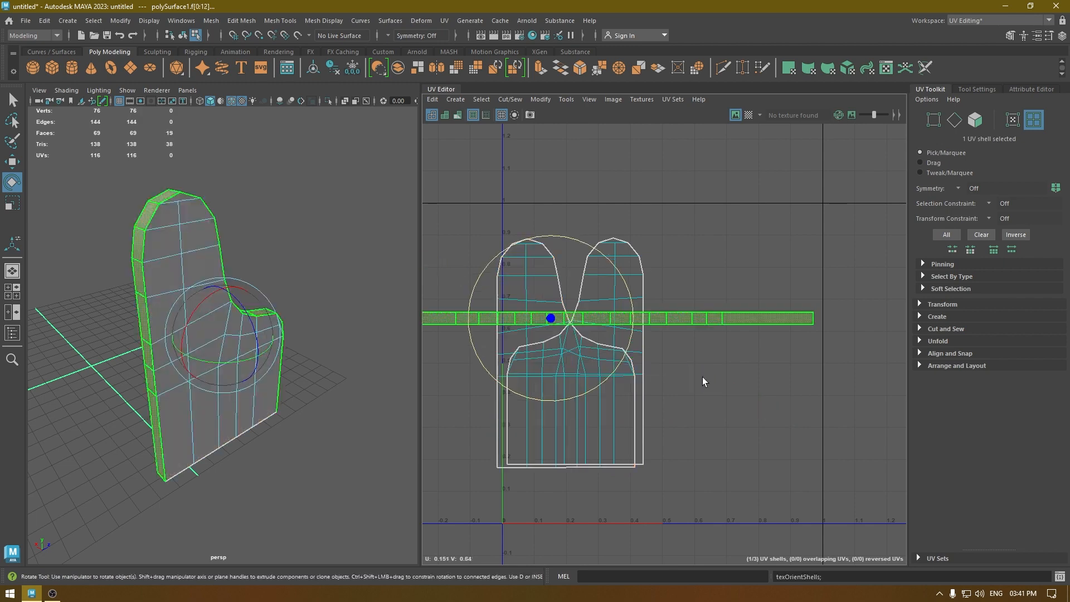
# Lay out the side panel's three UV shells without overlap inside the 0 to 1 UV tile
pyautogui.moveTo(771, 210); pyautogui.dragTo(464, 490)
pyautogui.keyDown('shift'); pyautogui.moveTo(814, 202); pyautogui.dragTo(616, 298, button='right'); pyautogui.keyUp('shift')
pyautogui.press('w')
# Show the hidden pew parts, isolate the base moulding under the side panel and apply automatic UV mapping to it
pyautogui.moveTo(260, 267); pyautogui.dragTo(312, 250, button='right')
pyautogui.keyDown('alt'); pyautogui.moveTo(310, 249); pyautogui.dragTo(259, 439); pyautogui.keyUp('alt')
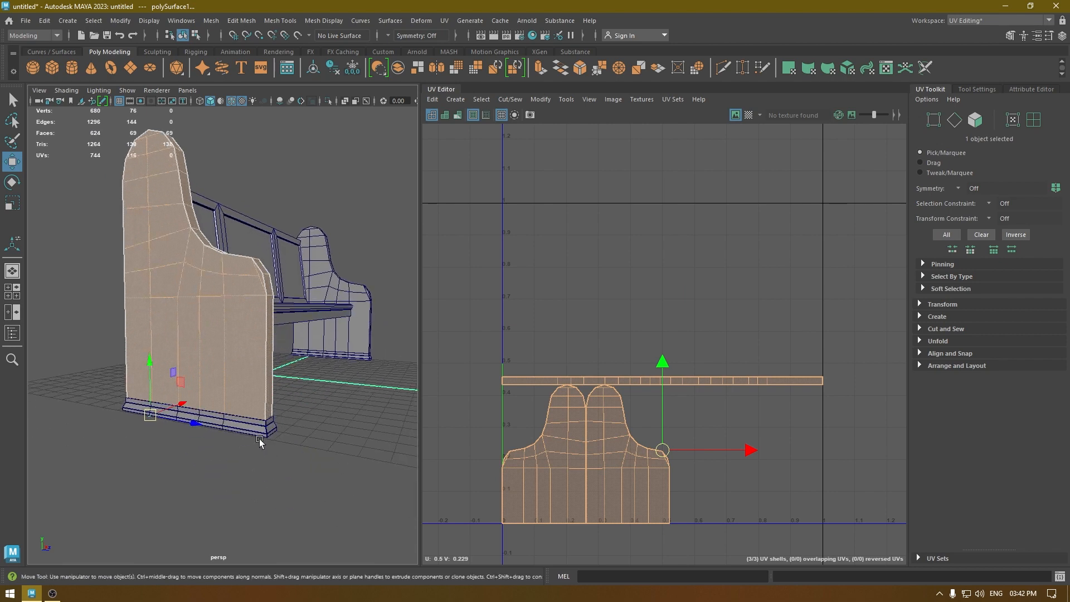
pyautogui.click(257, 433)
pyautogui.hotkey('alt', 'h')
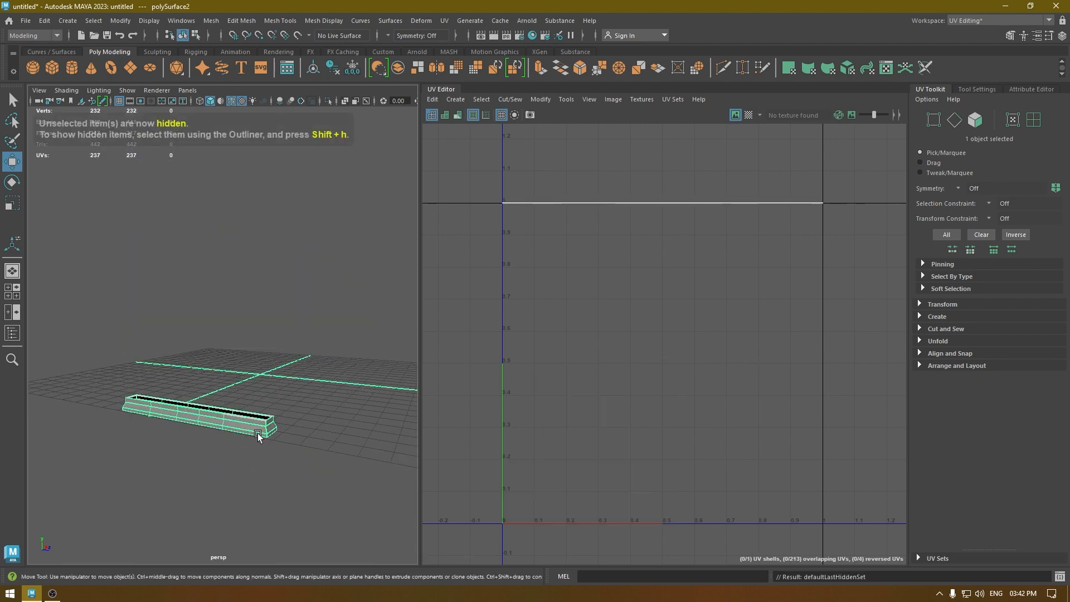
pyautogui.press('f')
pyautogui.click(454, 98)
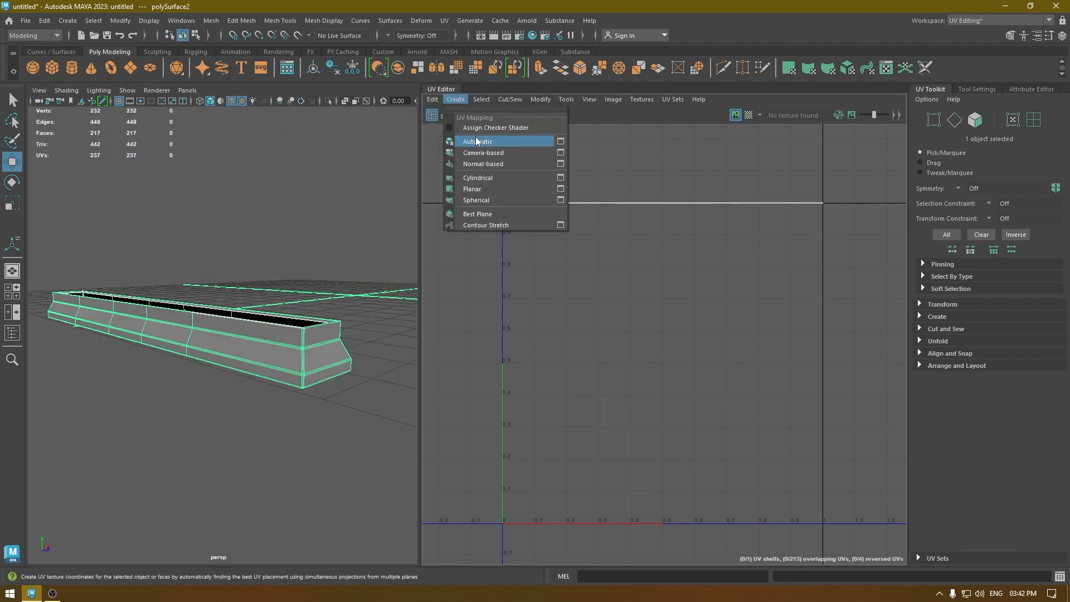
pyautogui.click(476, 136)
pyautogui.keyDown('alt'); pyautogui.moveTo(706, 255); pyautogui.dragTo(709, 234, button='middle'); pyautogui.keyUp('alt')
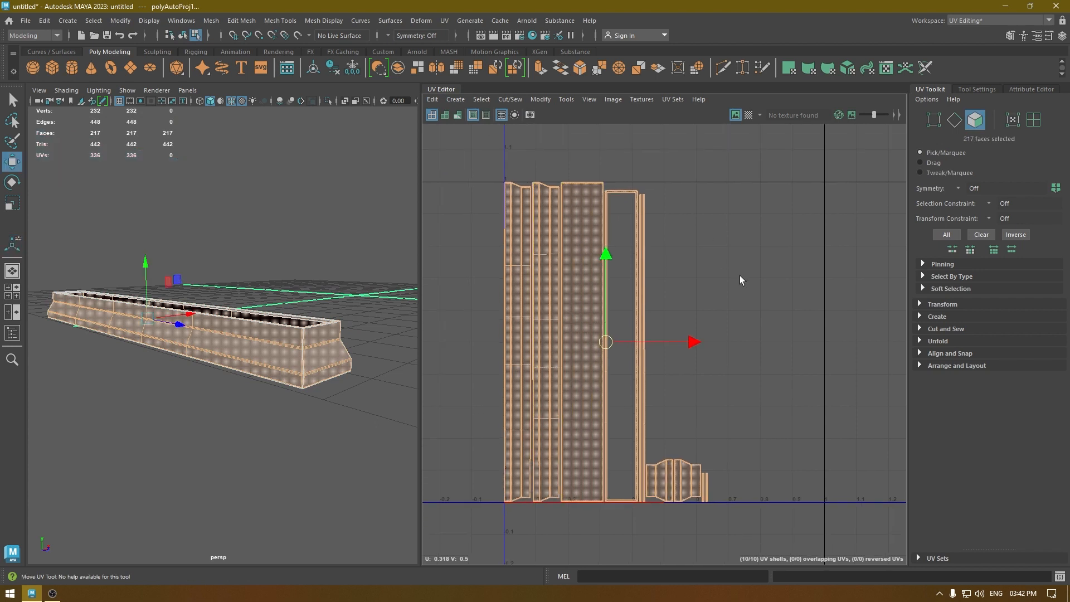
pyautogui.moveTo(722, 260); pyautogui.dragTo(714, 245, button='right')
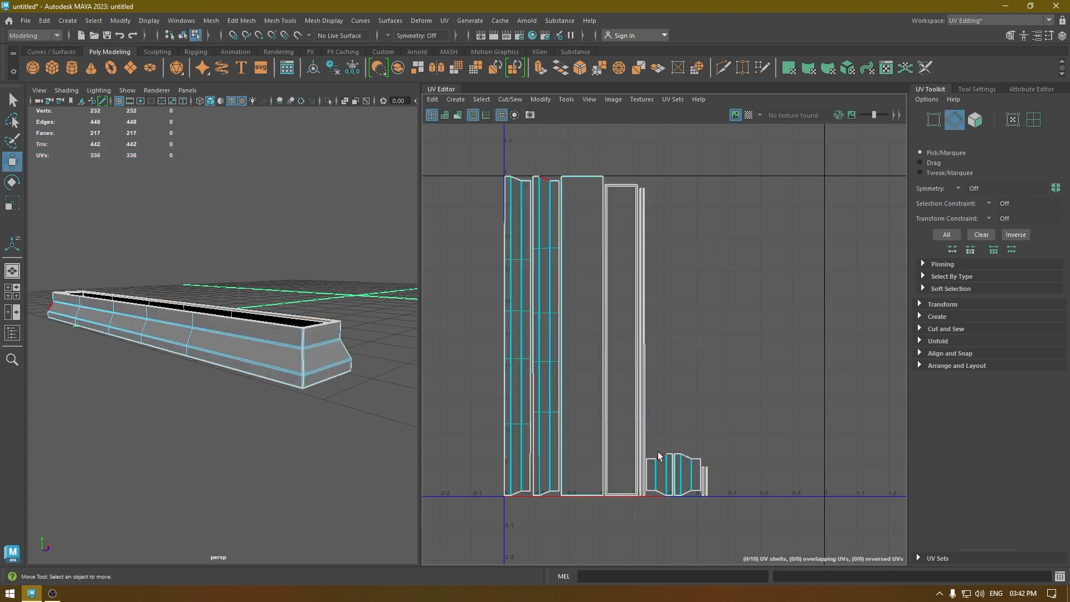
# Move and sew the first small end-profile UV shell of the base moulding onto its adjoining long profile shell
pyautogui.scroll(10, 676, 421)
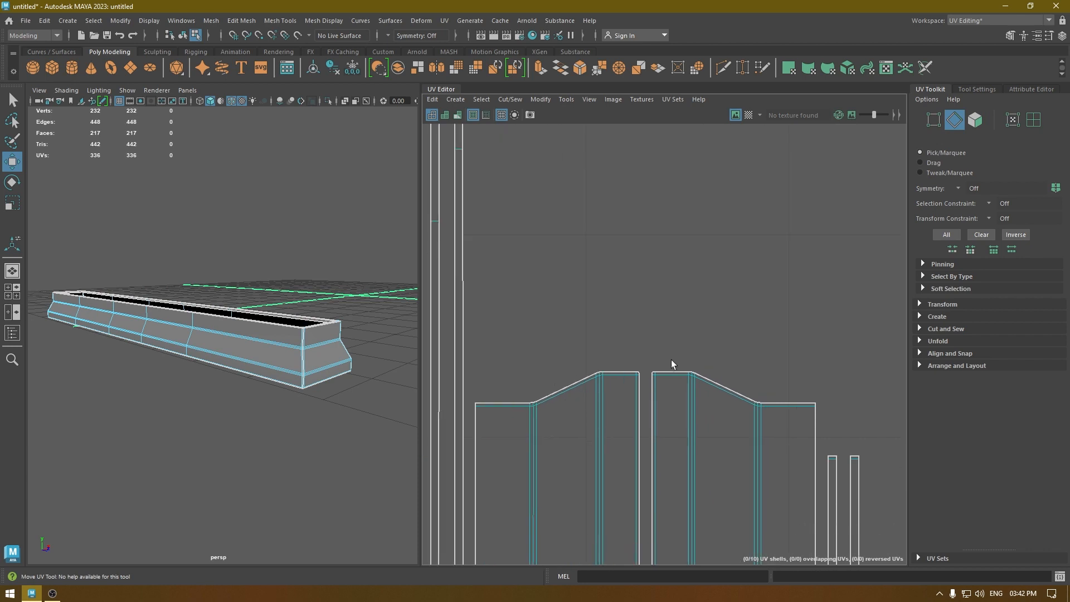
pyautogui.click(636, 363)
pyautogui.keyDown('alt'); pyautogui.moveTo(502, 390); pyautogui.dragTo(563, 370, button='middle'); pyautogui.keyUp('alt')
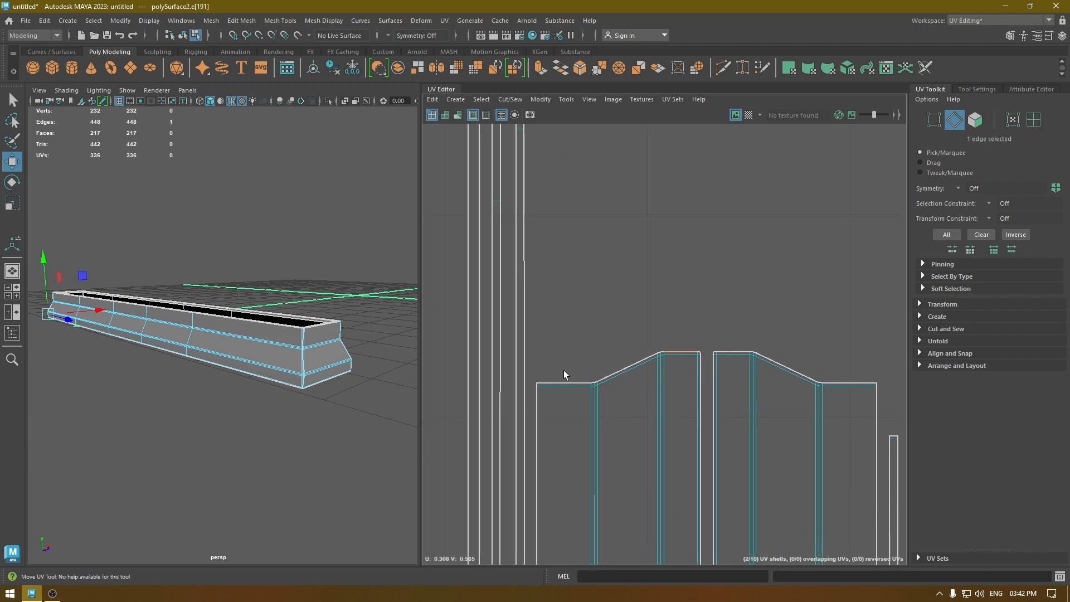
pyautogui.click(549, 377)
pyautogui.keyDown('shift'); pyautogui.moveTo(672, 340); pyautogui.dragTo(687, 185, button='right'); pyautogui.keyUp('shift')
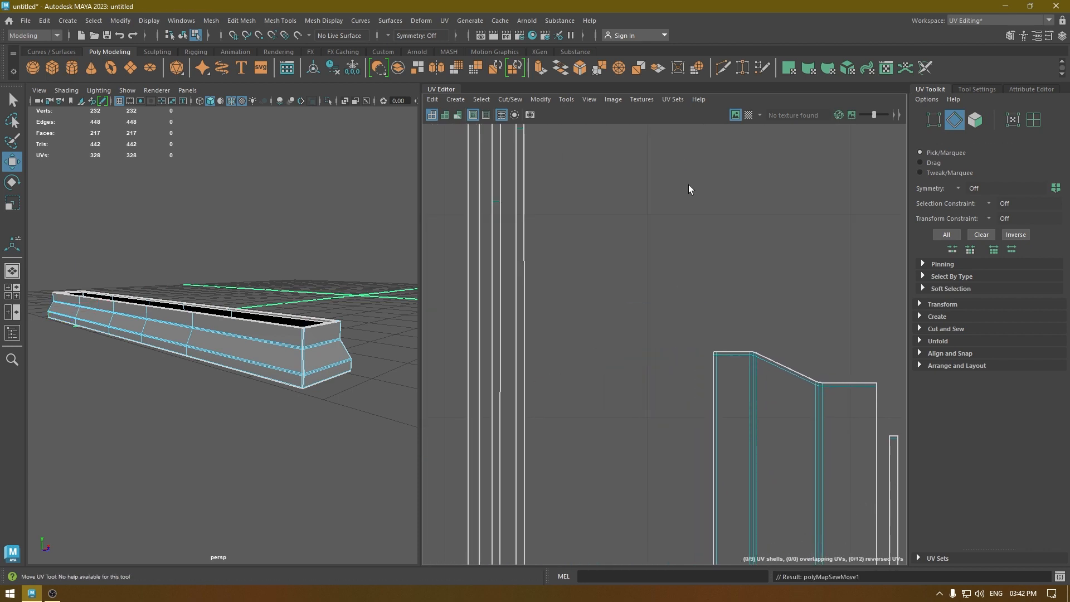
# Move and sew the second end-profile UV shell onto the other end of the same long moulding shell
pyautogui.press('f')
pyautogui.keyDown('alt'); pyautogui.moveTo(671, 417); pyautogui.dragTo(672, 178, button='middle'); pyautogui.keyUp('alt')
pyautogui.keyDown('alt'); pyautogui.moveTo(685, 236); pyautogui.dragTo(780, 356, button='right'); pyautogui.keyUp('alt')
pyautogui.click(528, 310)
pyautogui.scroll(4, 528, 310)
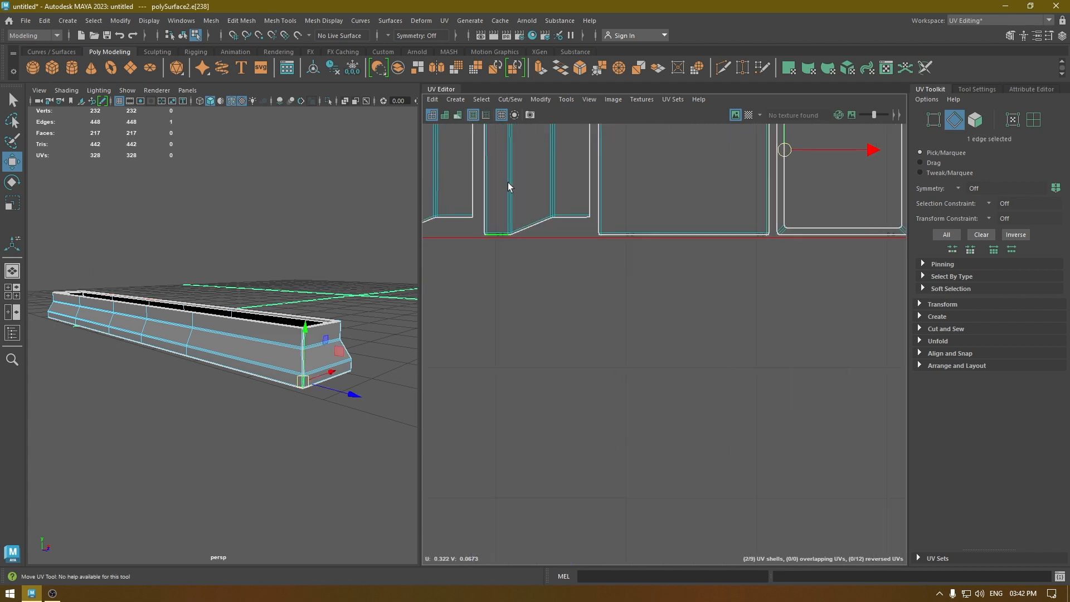
pyautogui.keyDown('shift'); pyautogui.moveTo(609, 217); pyautogui.dragTo(596, 105, button='right'); pyautogui.keyUp('shift')
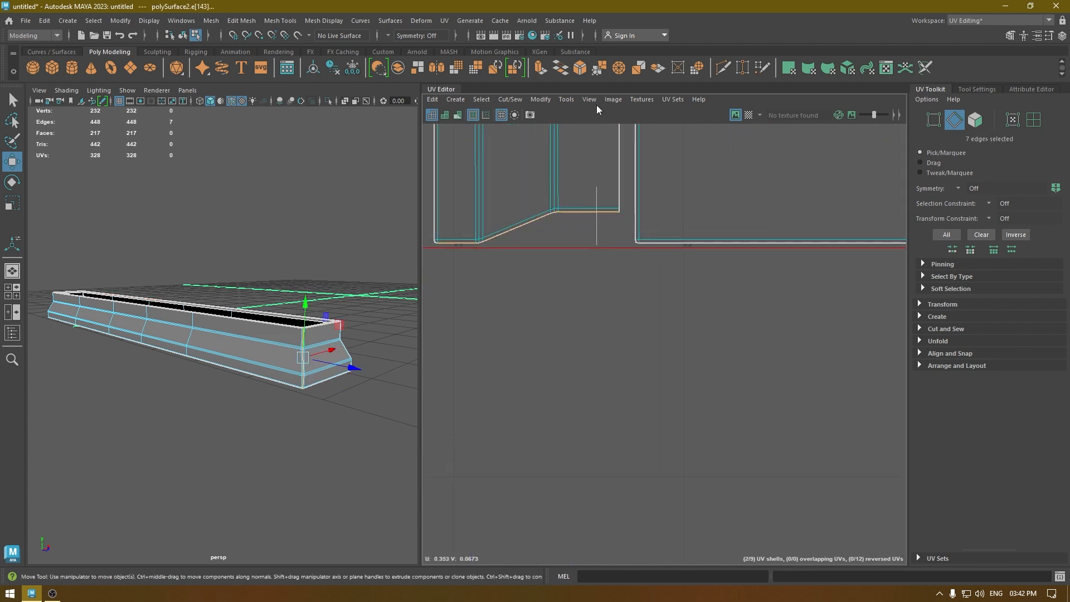
pyautogui.press('f')
# Unfold the moulding's joined long profile shell with its two sewn end pieces
pyautogui.moveTo(562, 160); pyautogui.dragTo(539, 152, button='right')
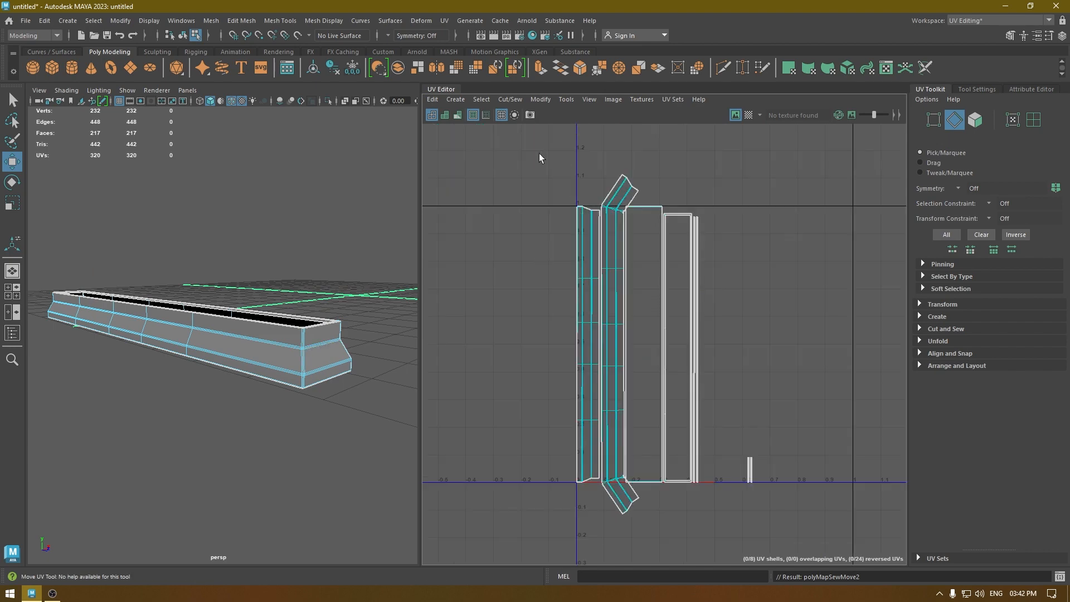
pyautogui.click(594, 227)
pyautogui.hotkey('ctrl', 'u')
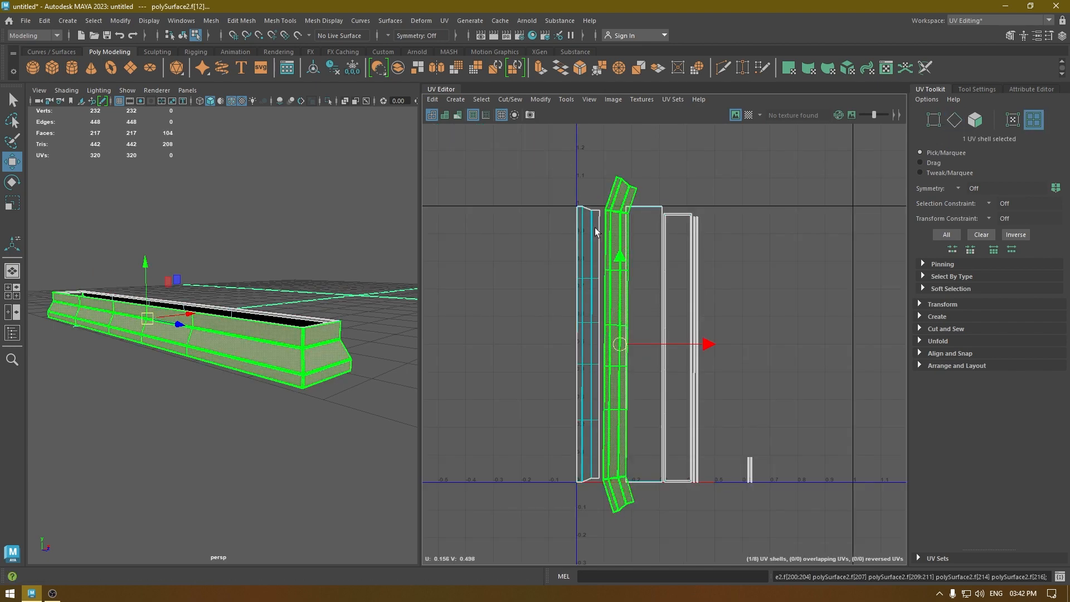
pyautogui.click(714, 288)
pyautogui.scroll(3, 703, 367)
pyautogui.keyDown('alt'); pyautogui.moveTo(756, 529); pyautogui.dragTo(637, 363, button='middle'); pyautogui.keyUp('alt')
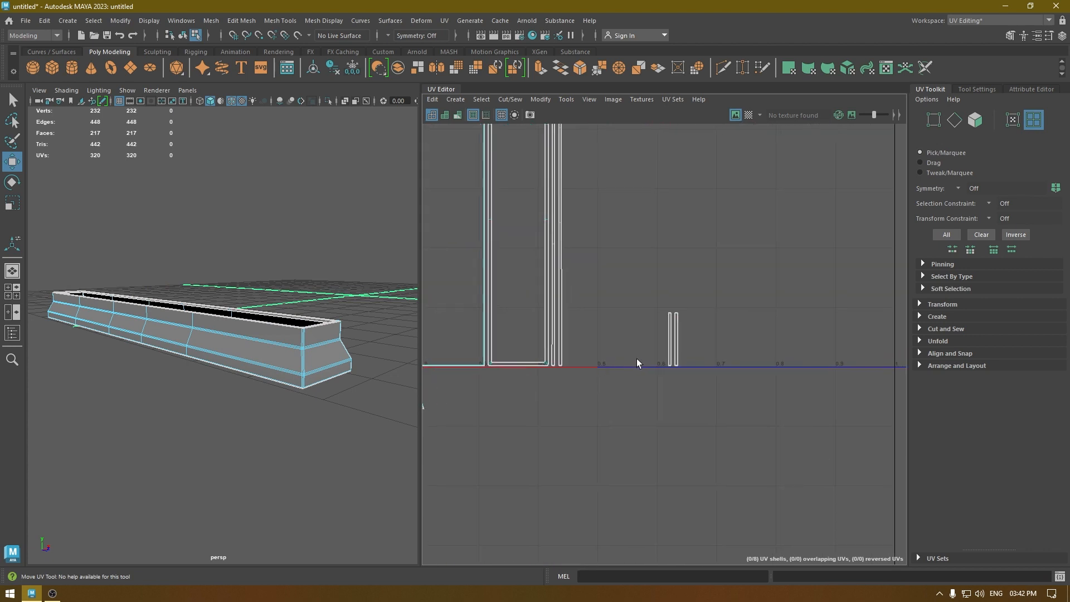
pyautogui.moveTo(681, 336); pyautogui.dragTo(674, 274, button='right')
pyautogui.click(677, 343)
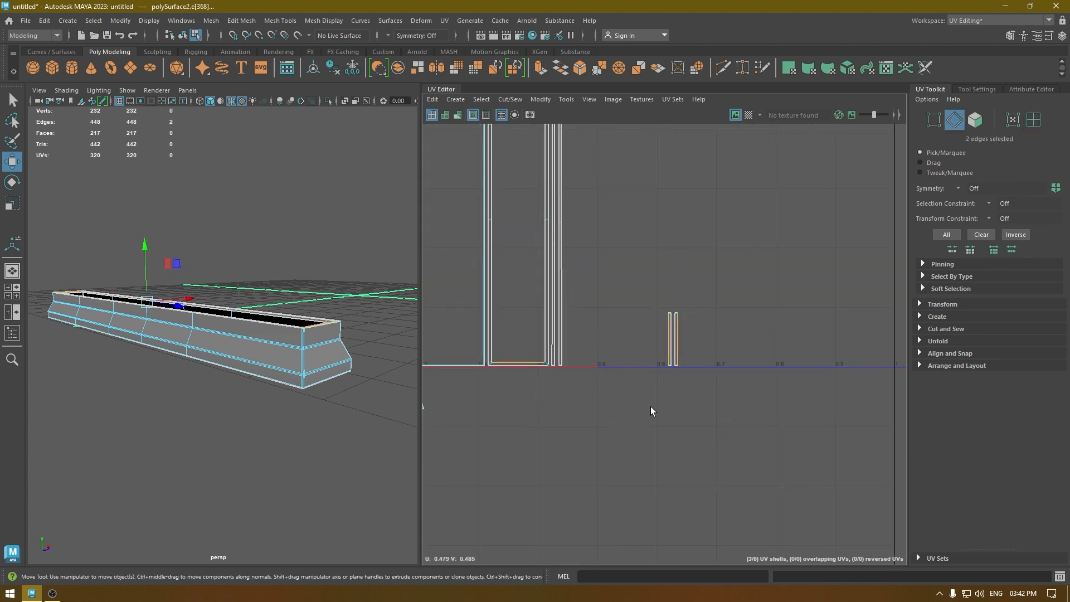
pyautogui.scroll(-3, 650, 406)
pyautogui.keyDown('alt'); pyautogui.moveTo(635, 382); pyautogui.dragTo(674, 433, button='middle'); pyautogui.keyUp('alt')
pyautogui.click(723, 413)
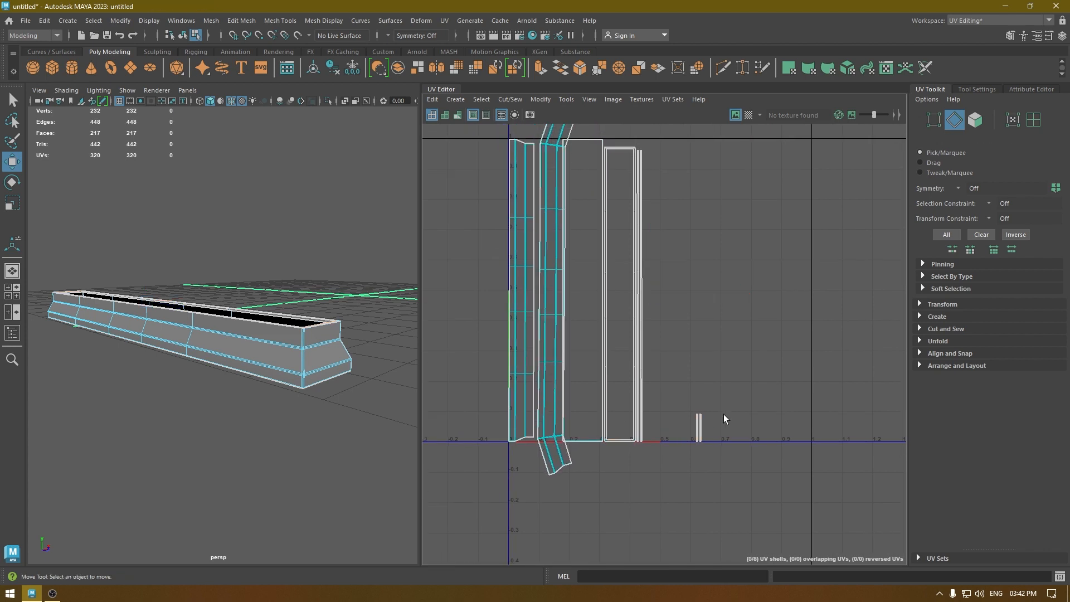
pyautogui.click(700, 429)
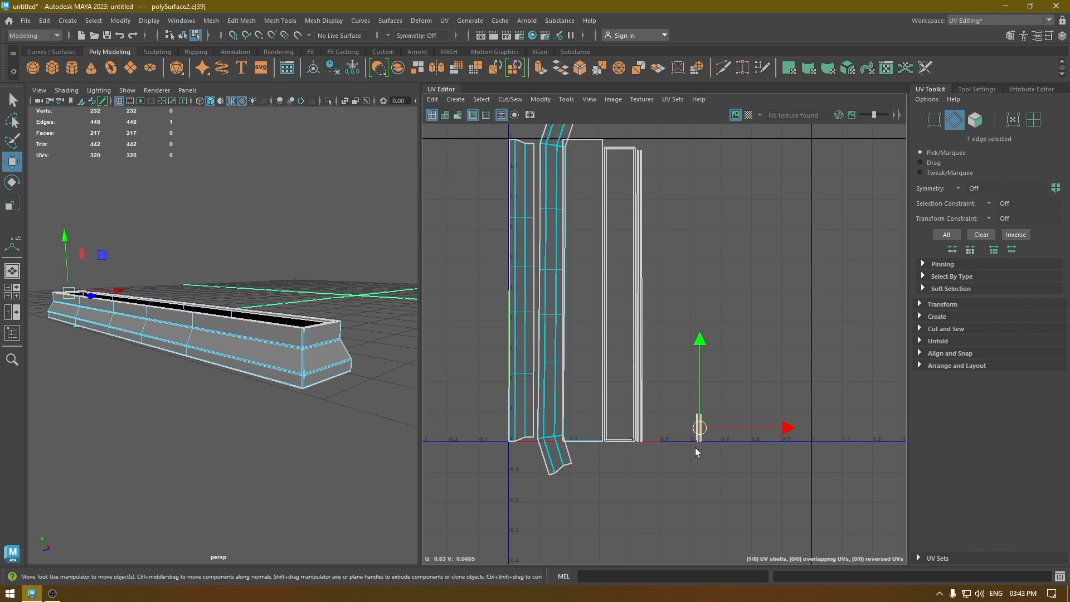
pyautogui.scroll(5, 694, 423)
pyautogui.scroll(-8, 706, 478)
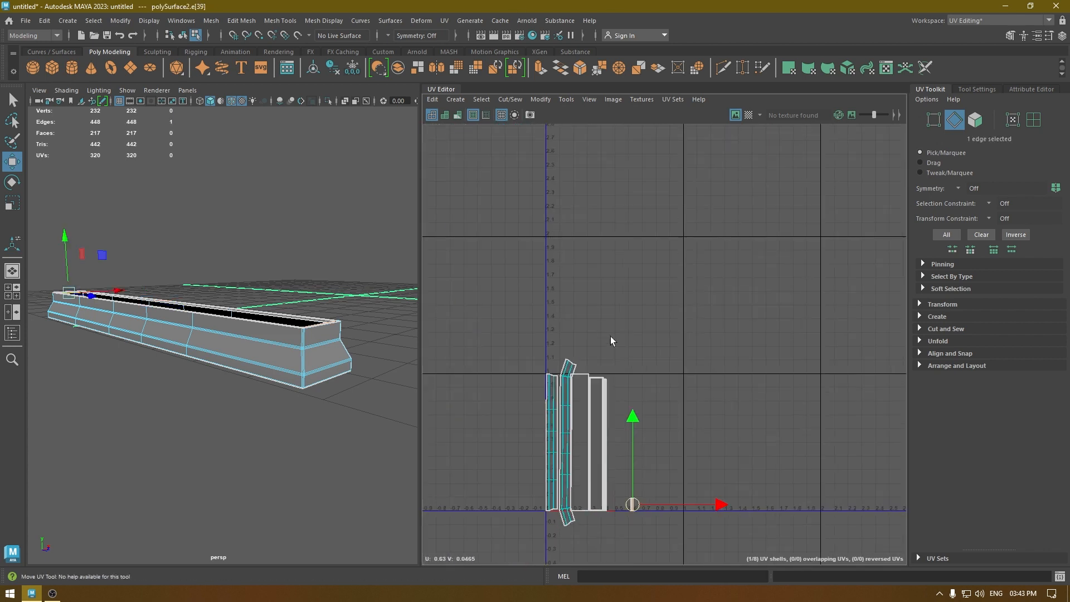
pyautogui.keyDown('shift'); pyautogui.moveTo(629, 412); pyautogui.dragTo(636, 329, button='right'); pyautogui.keyUp('shift')
pyautogui.scroll(-2, 653, 367)
pyautogui.keyDown('alt'); pyautogui.moveTo(659, 296); pyautogui.dragTo(725, 268, button='middle'); pyautogui.keyUp('alt')
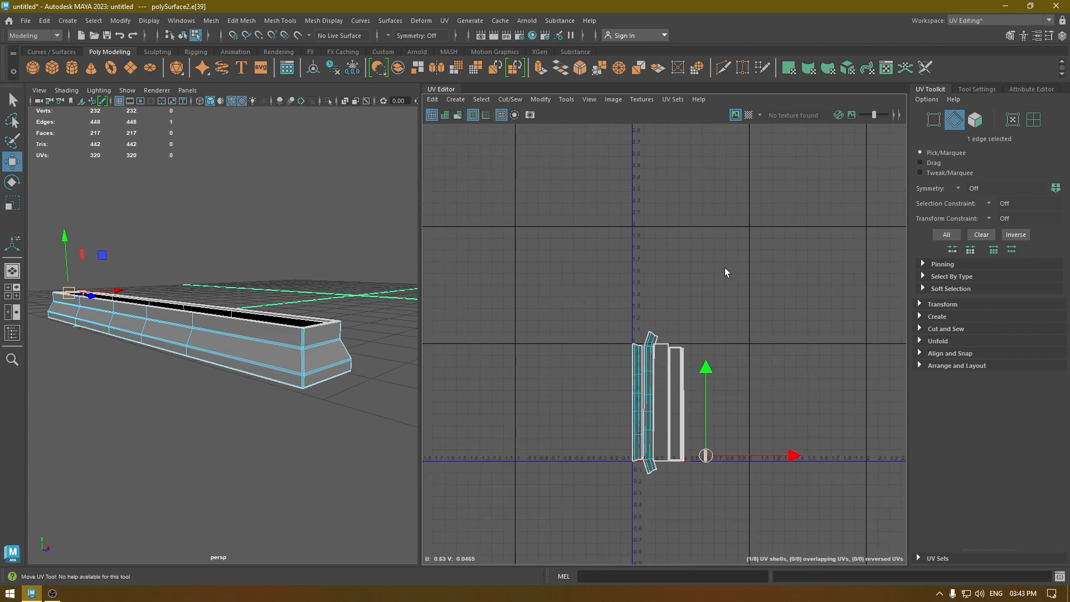
pyautogui.hotkey('ctrl', 'z')
pyautogui.hotkey('ctrl', 'z')
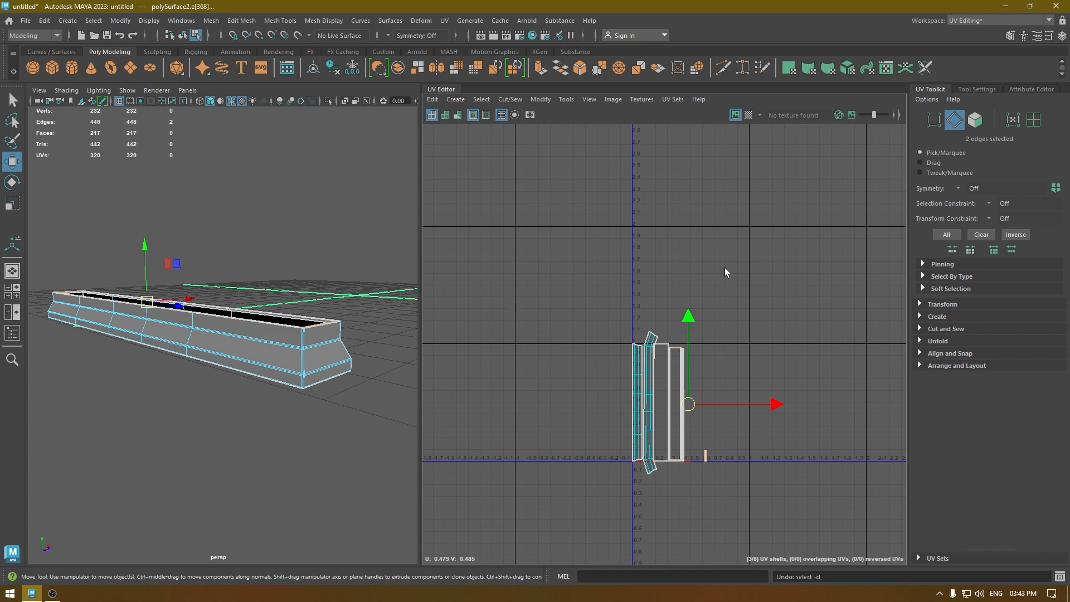
pyautogui.hotkey('ctrl', 'z')
# Unfold all eight UV shells of the base moulding and lay them out inside the 0 to 1 UV tile
pyautogui.moveTo(724, 268); pyautogui.dragTo(676, 253, button='right')
pyautogui.moveTo(613, 260); pyautogui.dragTo(801, 515)
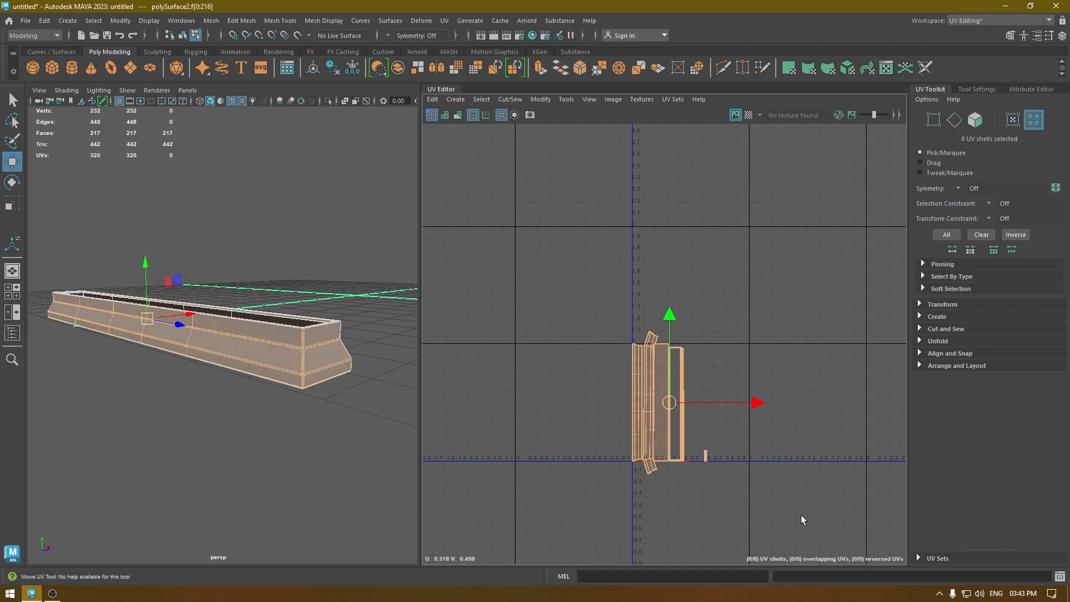
pyautogui.hotkey('ctrl', 'u')
pyautogui.keyDown('shift'); pyautogui.moveTo(737, 313); pyautogui.dragTo(600, 369, button='right'); pyautogui.keyUp('shift')
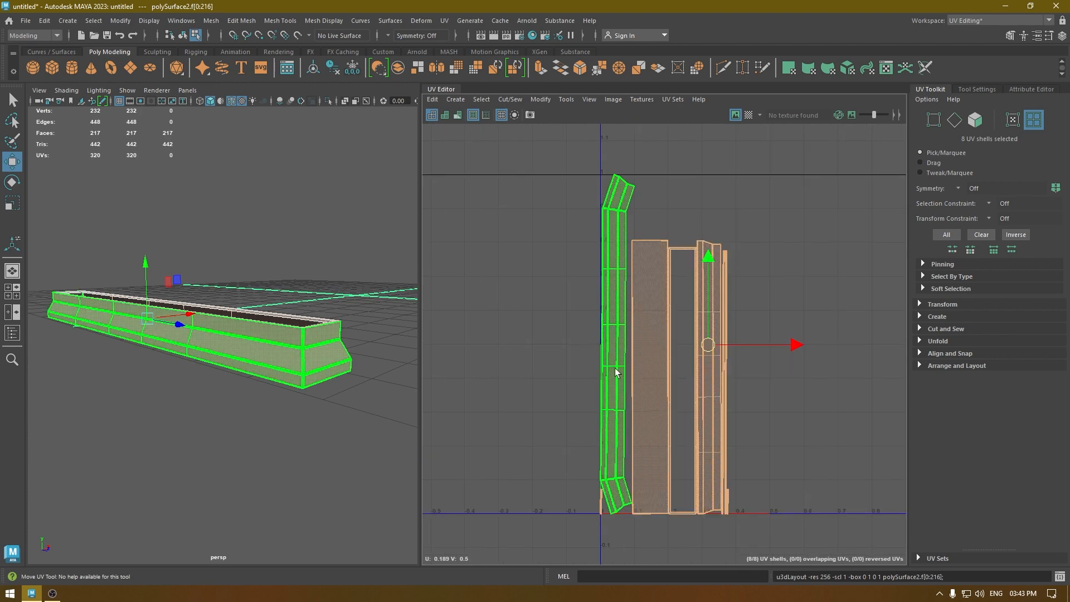
pyautogui.scroll(2, 619, 369)
# Deselect the base moulding and bring the hidden pew parts back into view
pyautogui.keyDown('alt'); pyautogui.moveTo(268, 348); pyautogui.dragTo(312, 315); pyautogui.keyUp('alt')
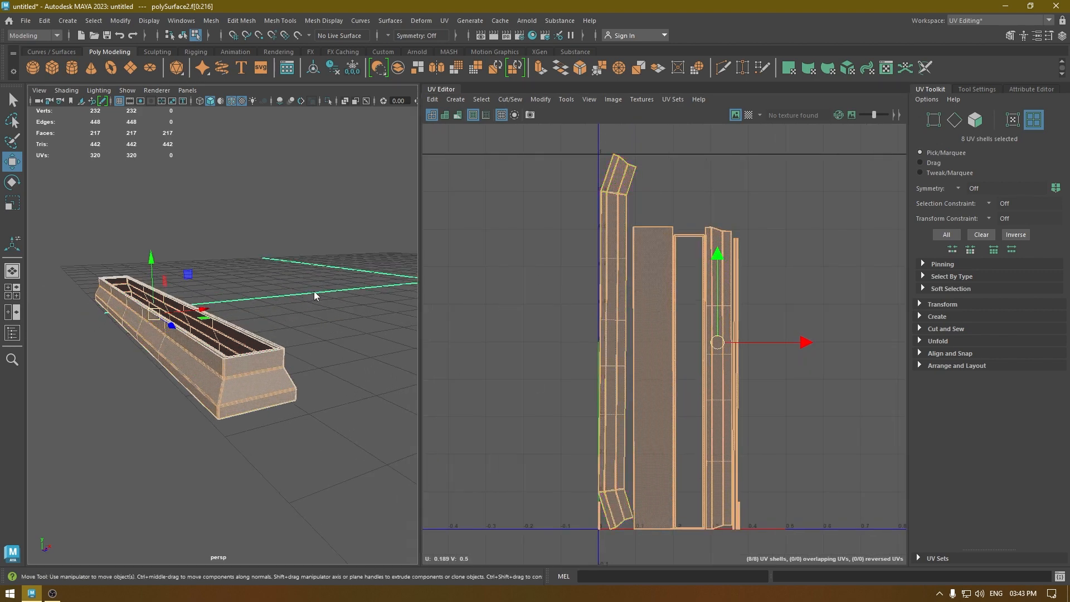
pyautogui.click(387, 236)
pyautogui.press('a')
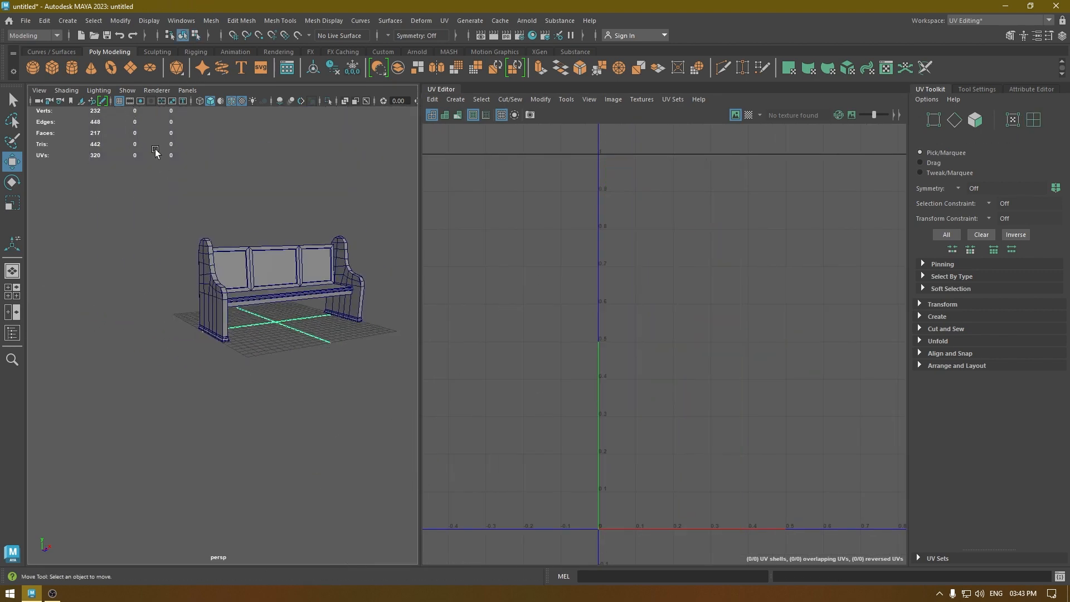
pyautogui.keyDown('alt'); pyautogui.moveTo(190, 261); pyautogui.dragTo(267, 374, button='right'); pyautogui.keyUp('alt')
pyautogui.keyDown('alt'); pyautogui.moveTo(265, 326); pyautogui.dragTo(227, 375, button='middle'); pyautogui.keyUp('alt')
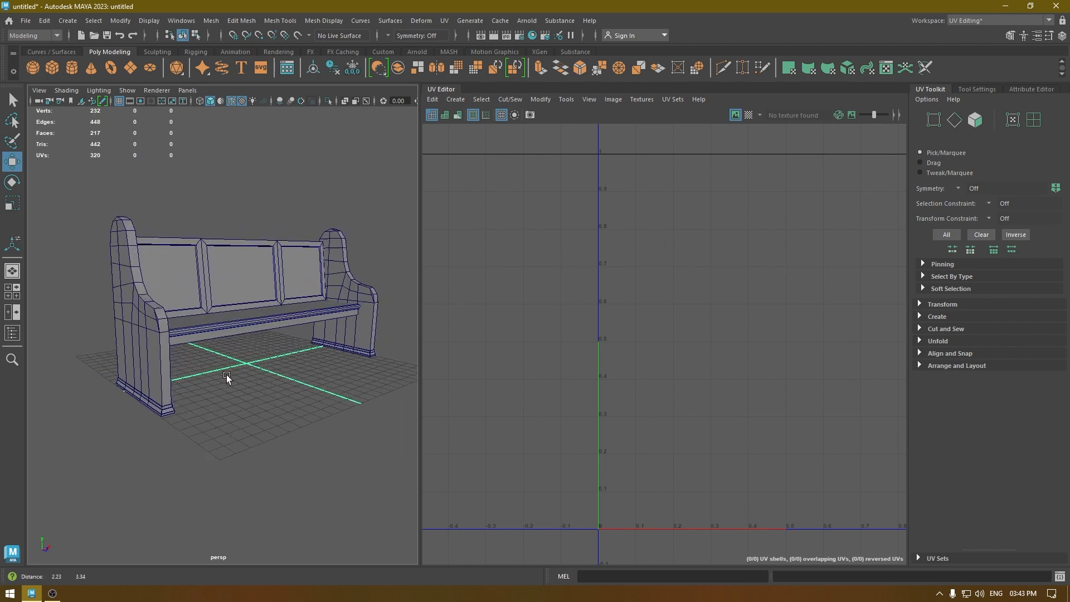
pyautogui.keyDown('alt'); pyautogui.moveTo(226, 378); pyautogui.dragTo(98, 356); pyautogui.keyUp('alt')
# Transfer all UV sets from the unwrapped side panel to the opposite one, with transfer options reset and sample space set to Component
pyautogui.click(166, 350)
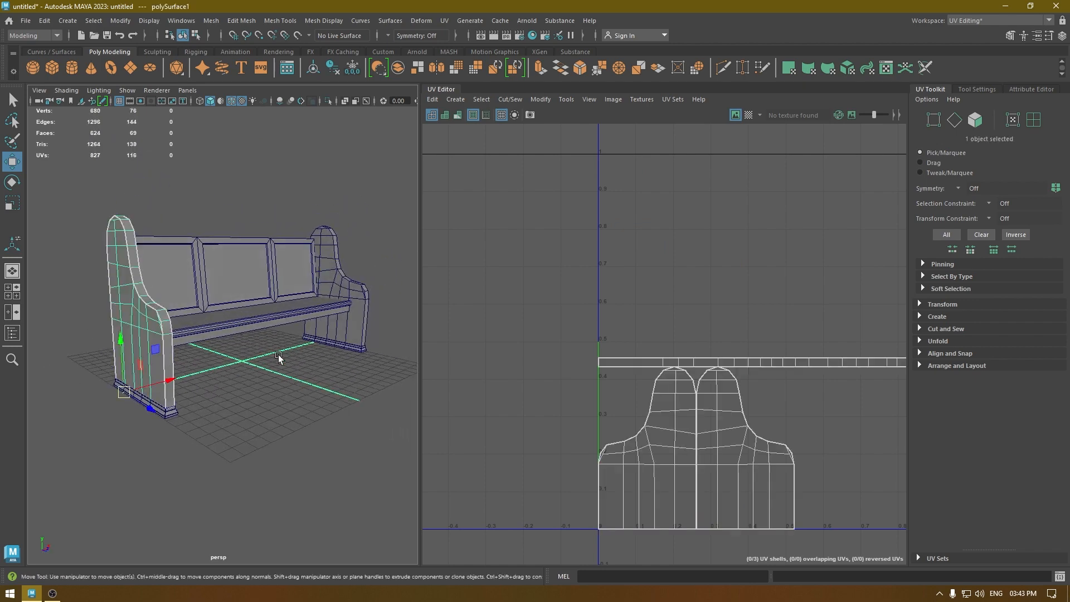
pyautogui.keyDown('shift'); pyautogui.click(355, 304); pyautogui.keyUp('shift')
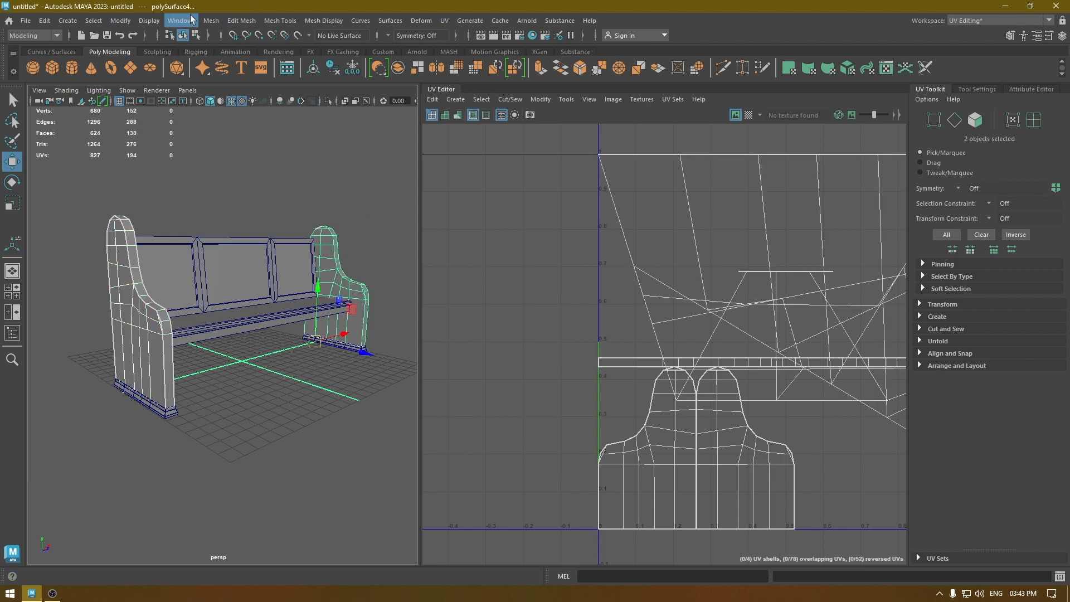
pyautogui.click(216, 21)
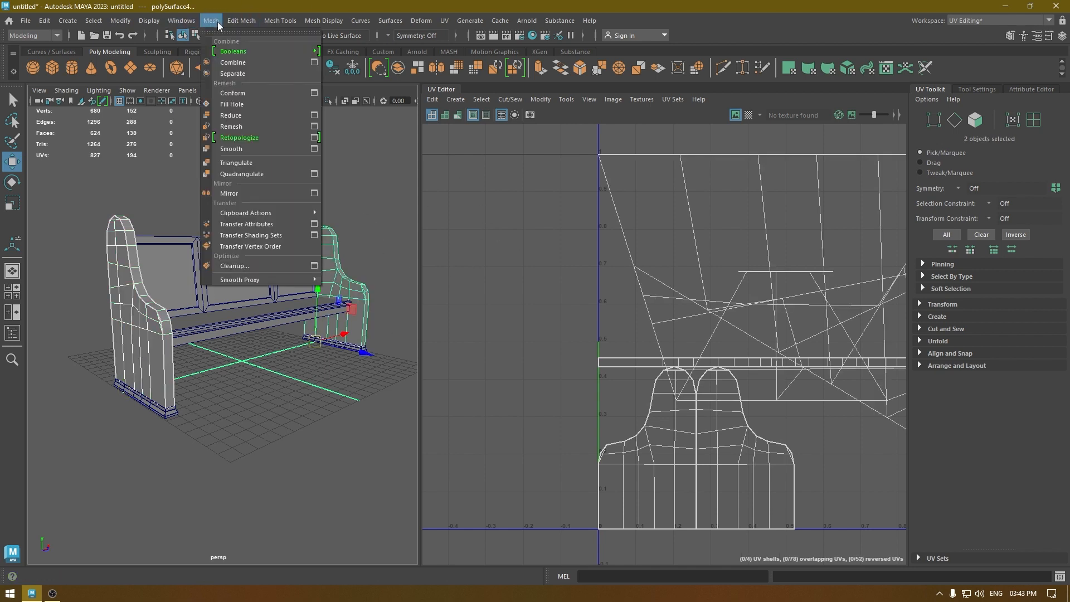
pyautogui.click(315, 224)
pyautogui.click(721, 187)
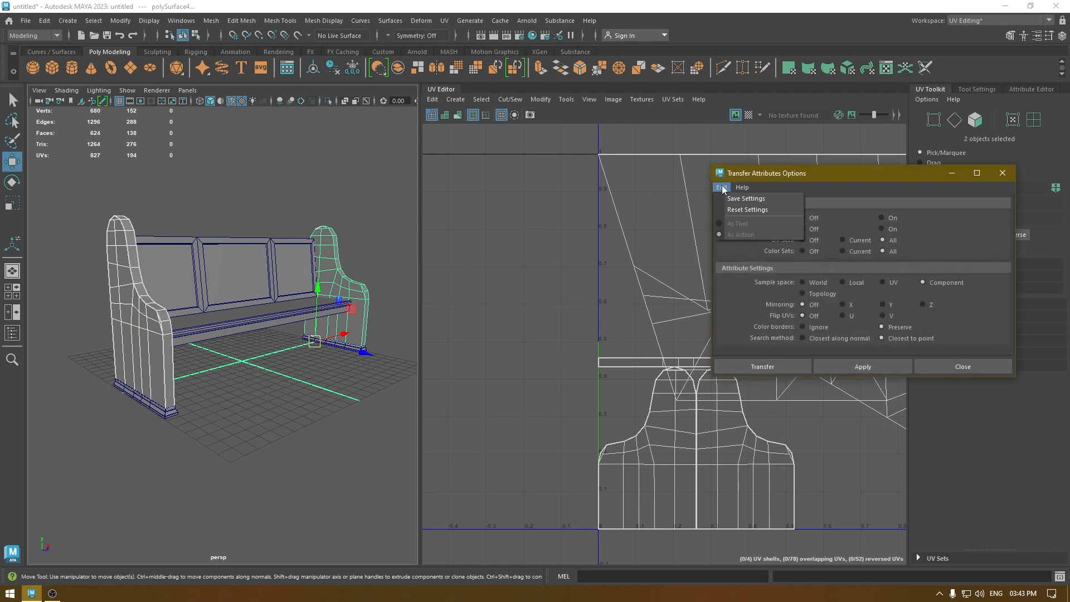
pyautogui.click(731, 213)
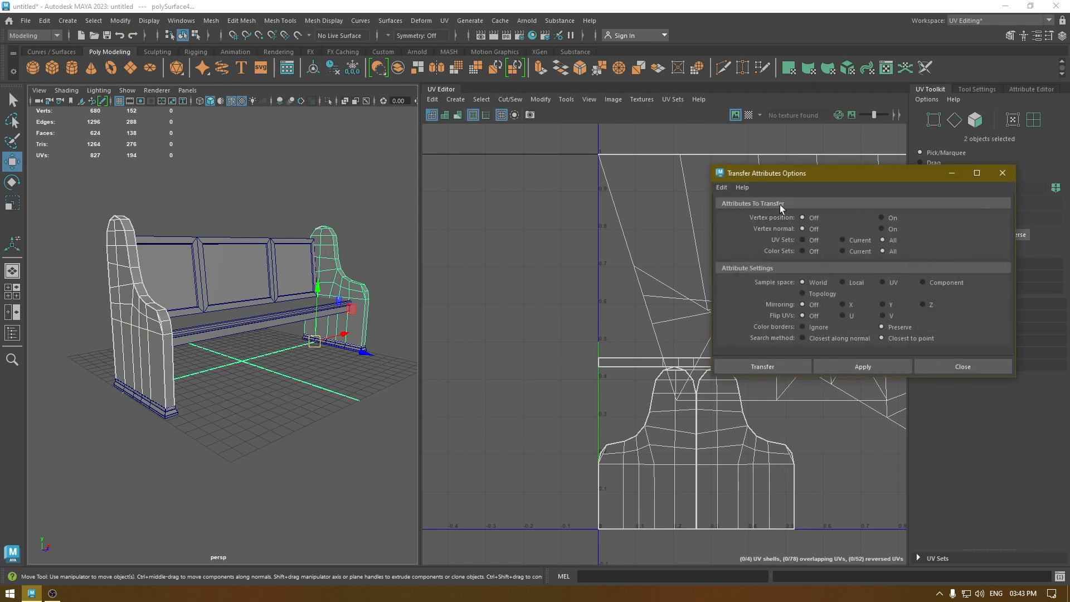
pyautogui.moveTo(774, 173); pyautogui.dragTo(279, 178)
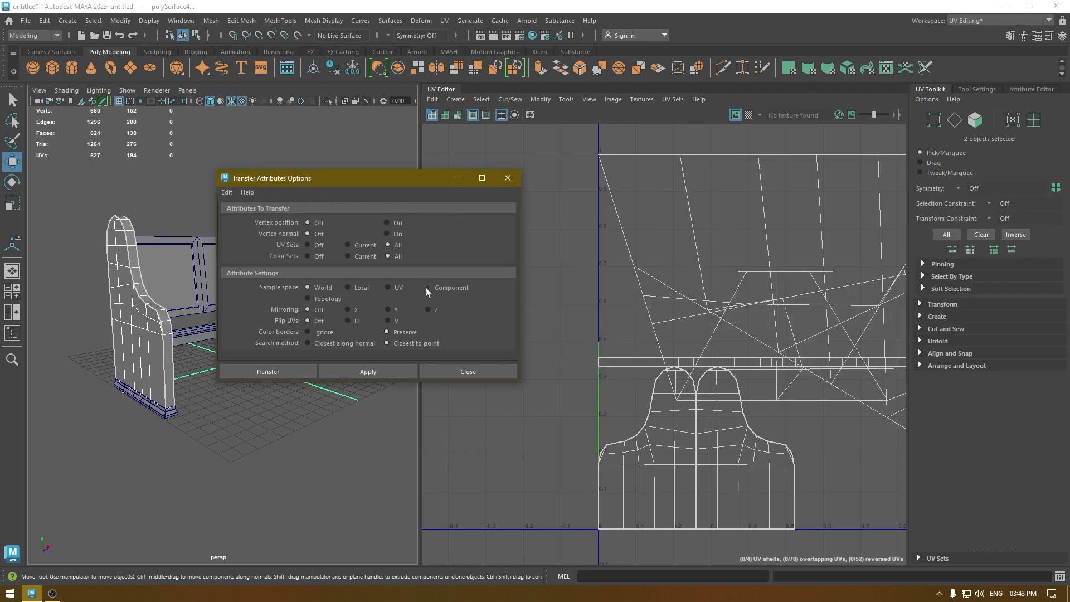
pyautogui.click(441, 288)
pyautogui.click(285, 371)
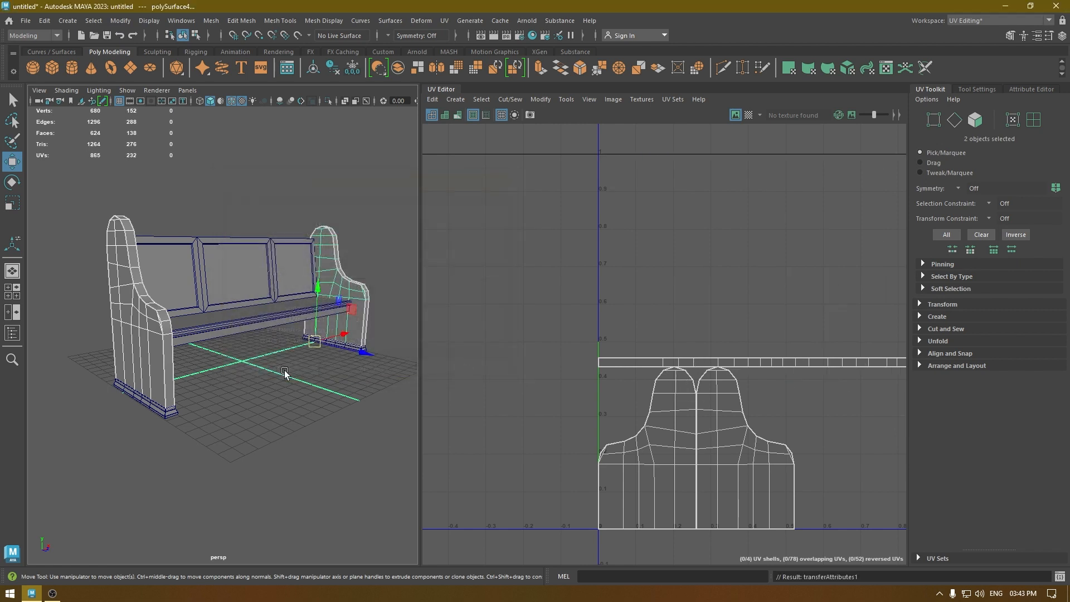
pyautogui.click(327, 245)
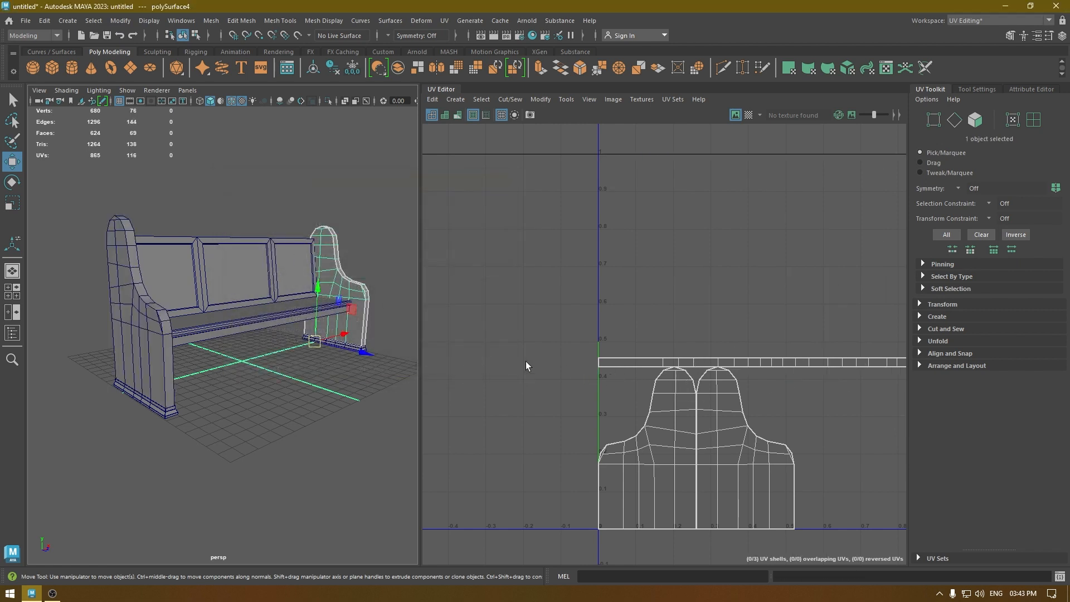
# Transfer the unwrapped base moulding's UVs to the moulding under the opposite side panel, using the Component sample space
pyautogui.click(172, 416)
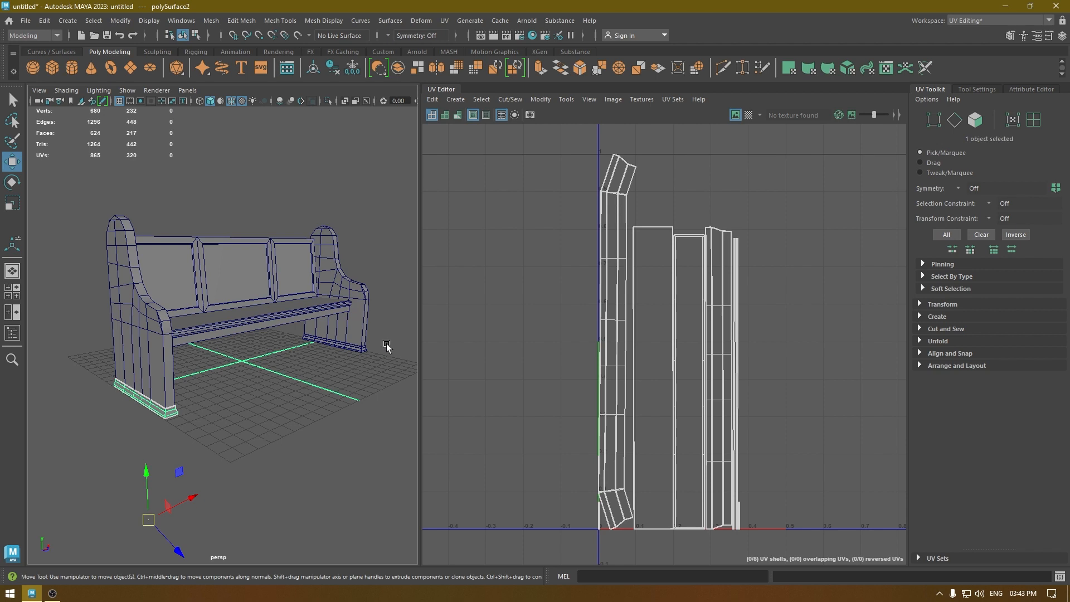
pyautogui.keyDown('shift'); pyautogui.click(362, 351); pyautogui.keyUp('shift')
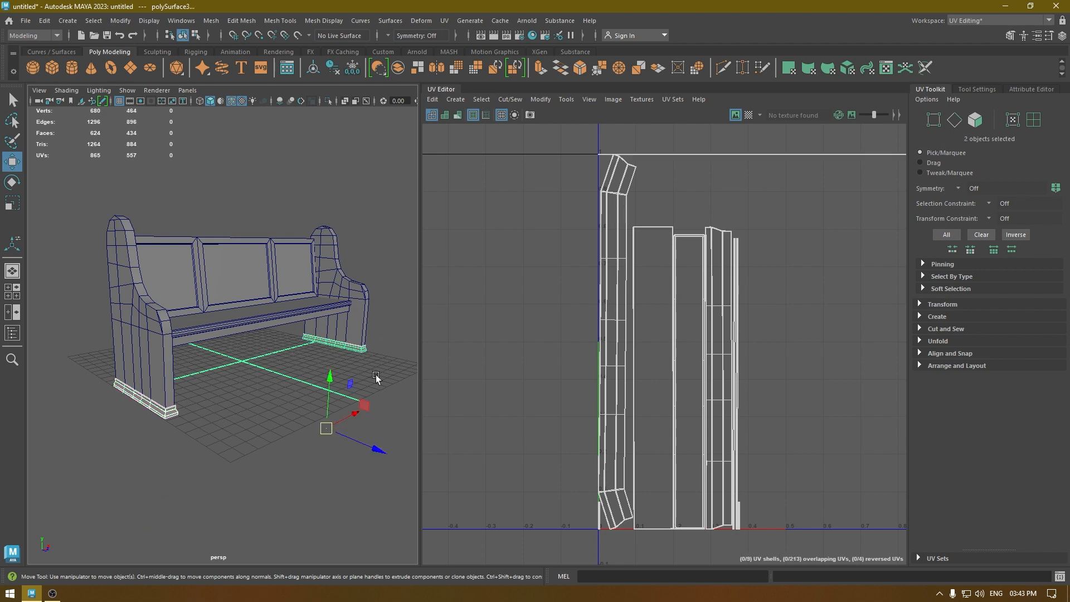
pyautogui.click(210, 20)
pyautogui.click(321, 224)
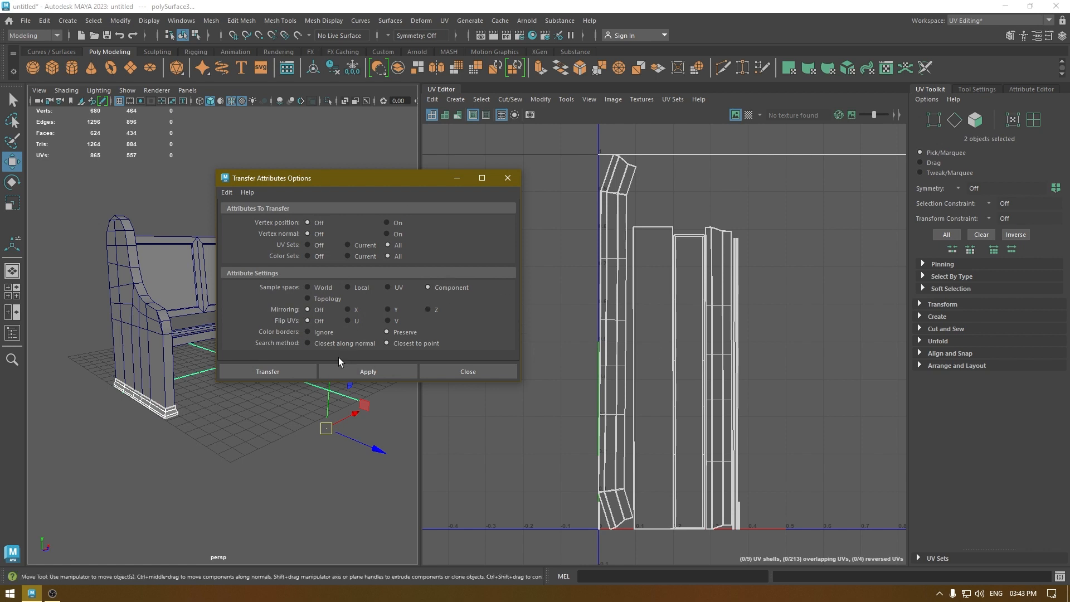
pyautogui.click(297, 370)
pyautogui.click(357, 351)
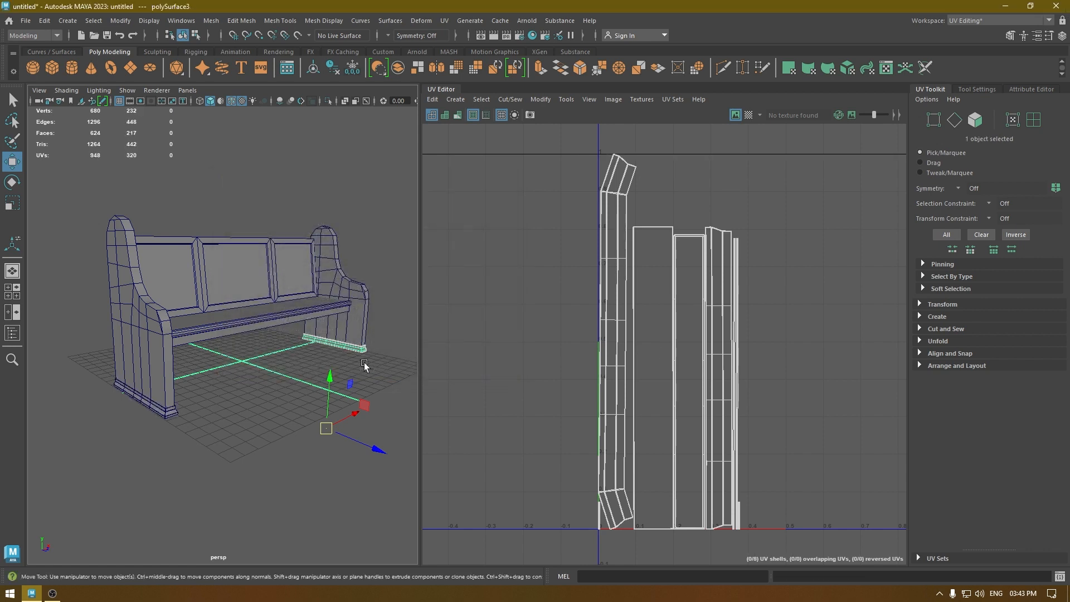
pyautogui.click(365, 372)
# Apply automatic UV mapping to the seat board
pyautogui.click(288, 308)
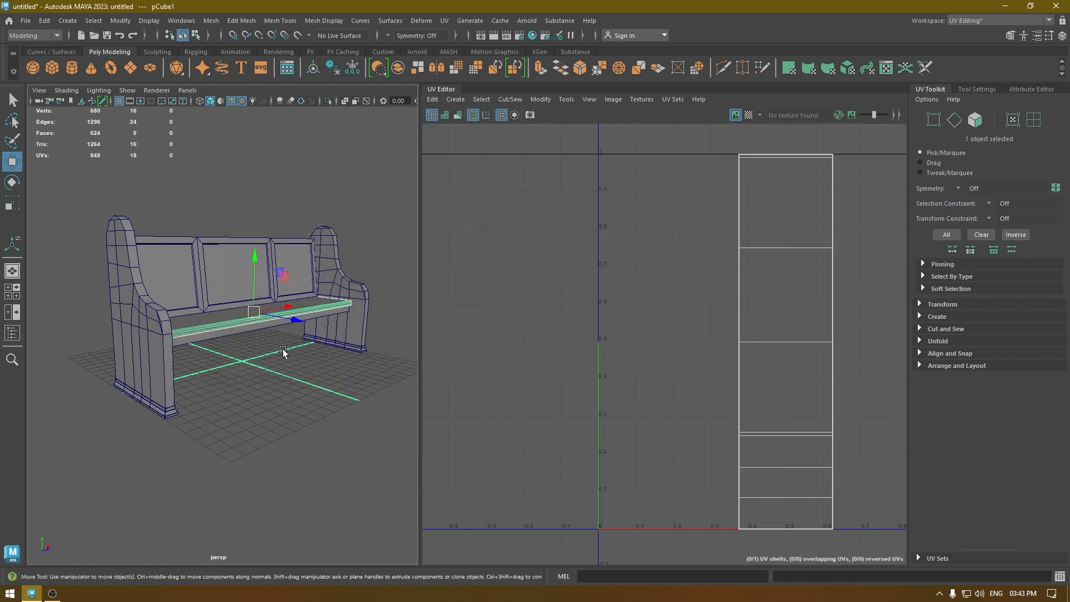
pyautogui.click(460, 100)
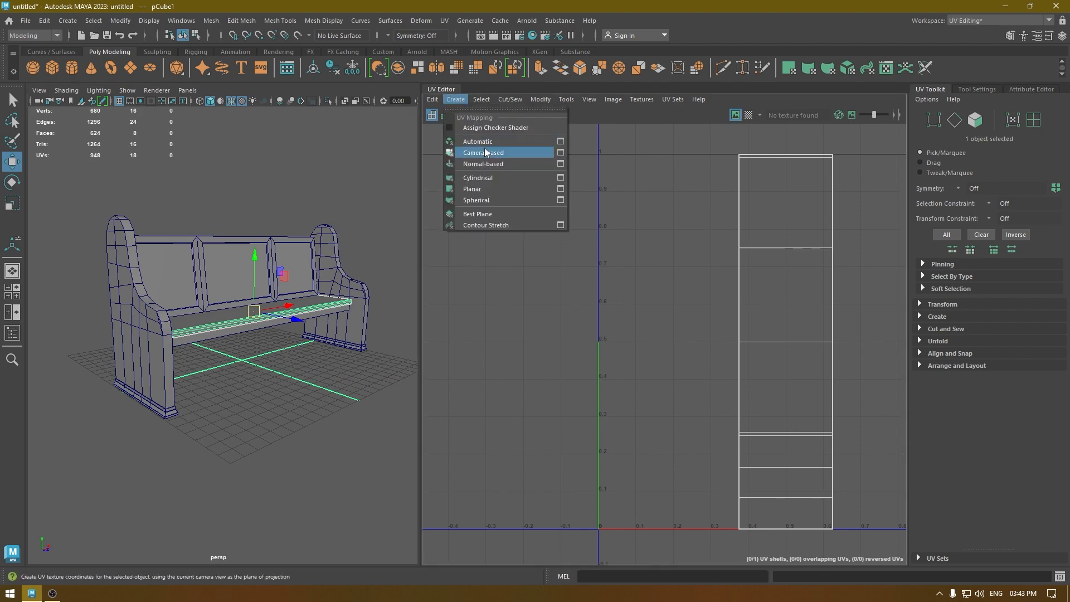
pyautogui.click(484, 137)
# Move and sew the seat board's long UV shells together along their shared long edges
pyautogui.moveTo(680, 200); pyautogui.dragTo(671, 185, button='right')
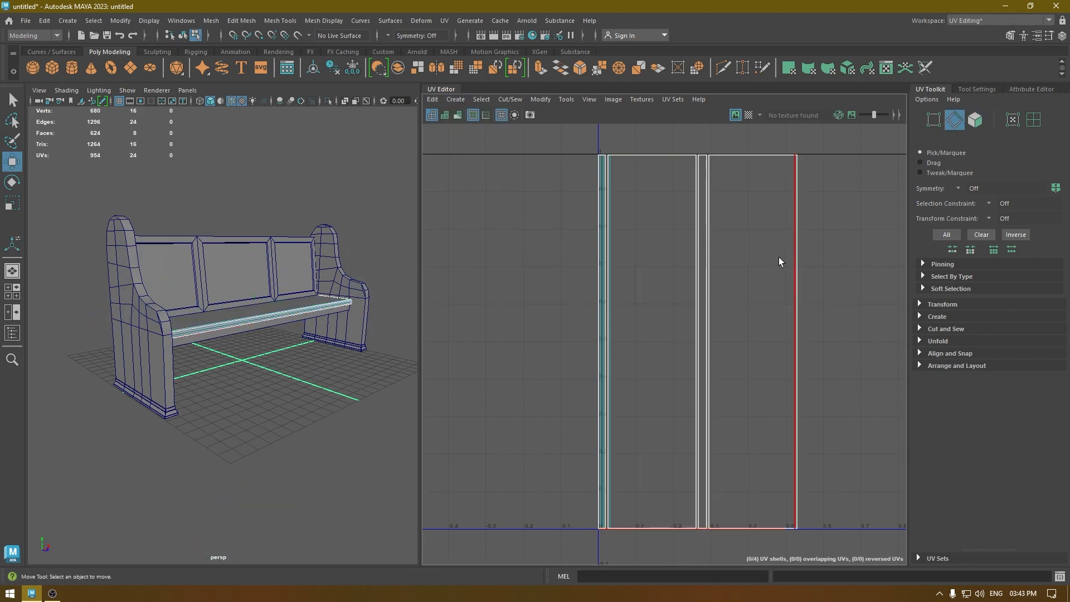
pyautogui.click(798, 256)
pyautogui.keyDown('shift'); pyautogui.moveTo(800, 246); pyautogui.dragTo(760, 205, button='right'); pyautogui.keyUp('shift')
pyautogui.click(712, 231)
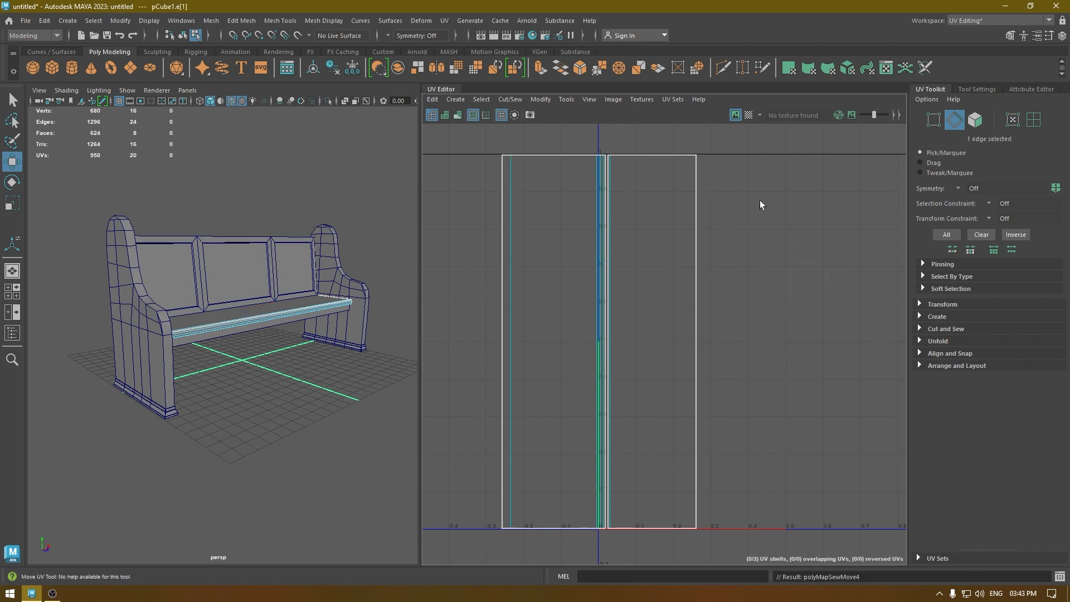
# Sew the seat board's last separate long shell to the others, then unfold and lay out the combined shell
pyautogui.click(701, 223)
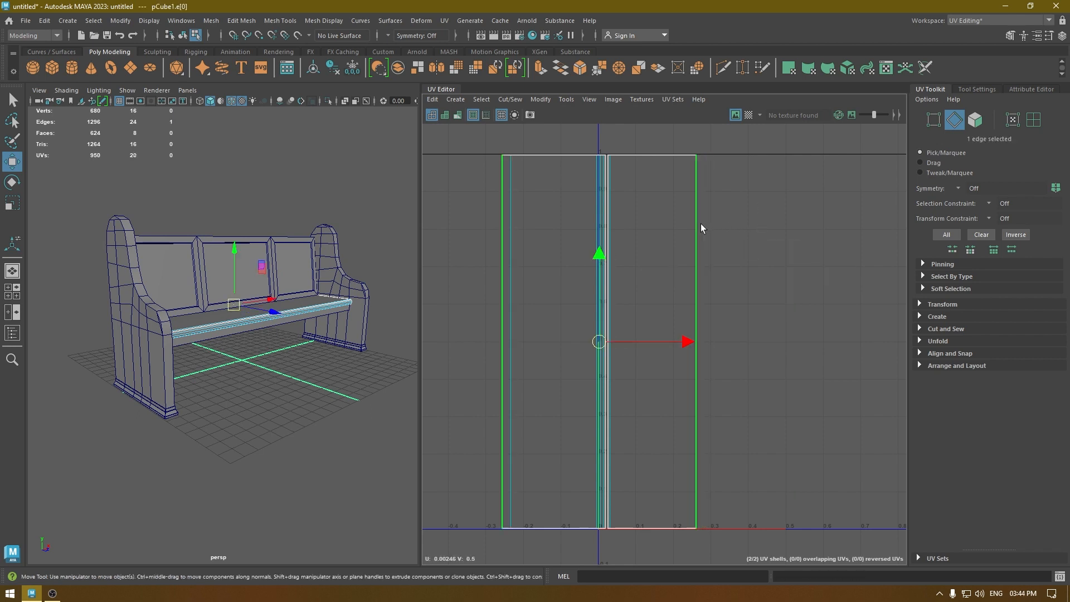
pyautogui.press('g')
pyautogui.moveTo(754, 192); pyautogui.dragTo(700, 177, button='right')
pyautogui.click(513, 273)
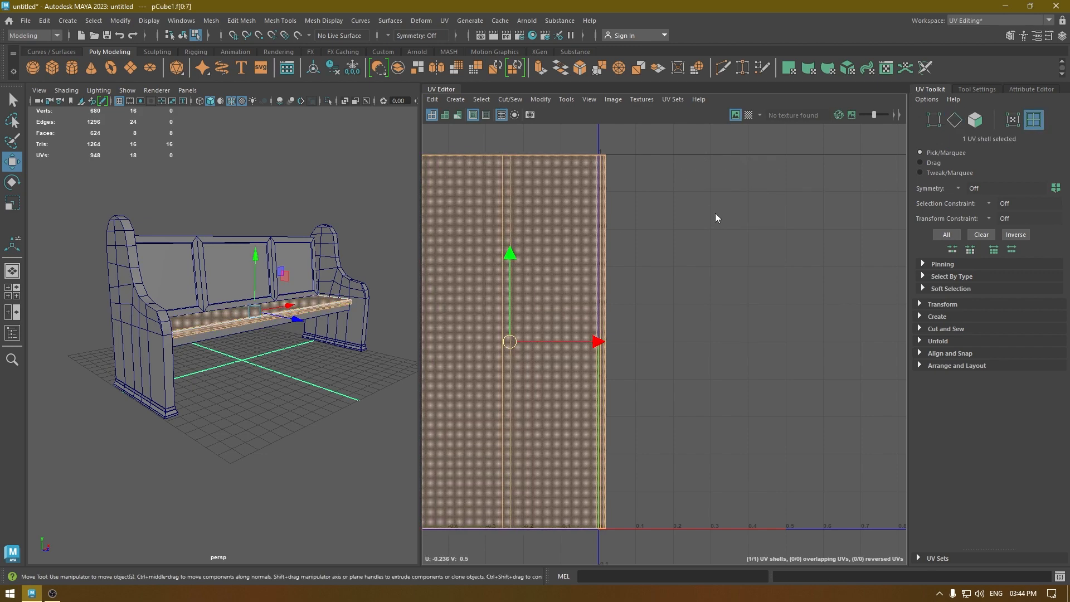
pyautogui.keyDown('shift'); pyautogui.moveTo(715, 213); pyautogui.dragTo(496, 225, button='right'); pyautogui.keyUp('shift')
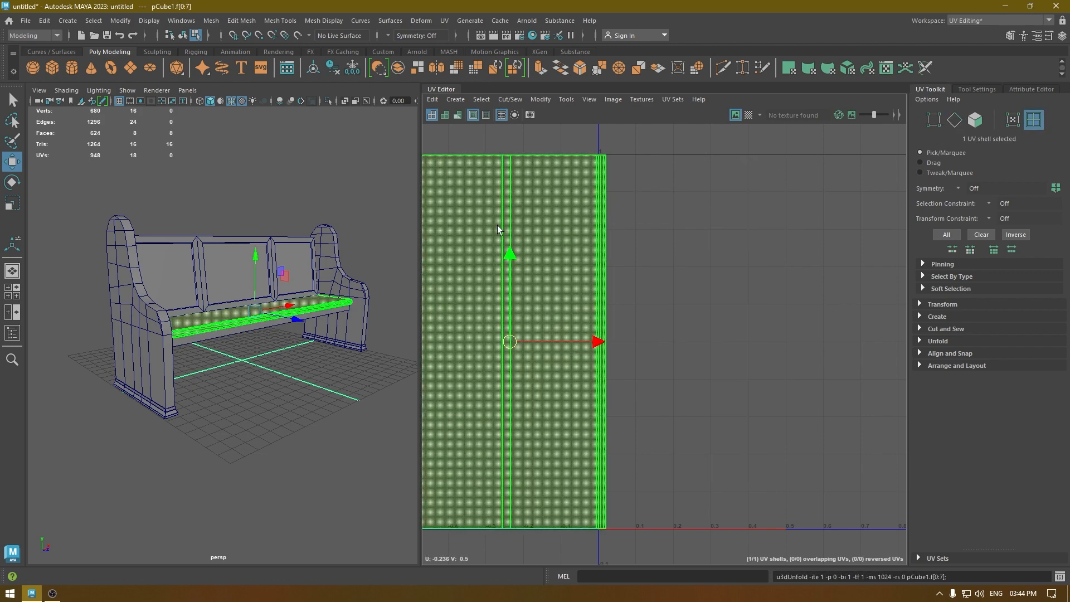
pyautogui.hotkey('ctrl', 'l')
# Apply automatic UV mapping to the narrow board under the front of the seat
pyautogui.moveTo(351, 244); pyautogui.dragTo(423, 211, button='right')
pyautogui.click(246, 330)
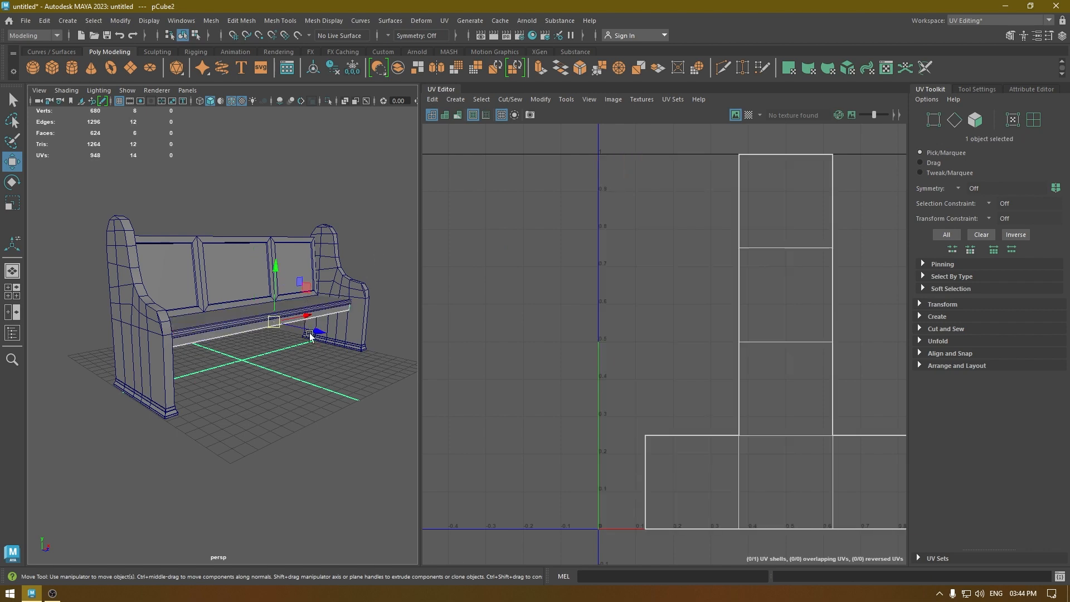
pyautogui.click(456, 99)
pyautogui.click(476, 137)
# Move and sew the under-seat board's long shells and its small end shells together into one shell
pyautogui.moveTo(602, 251); pyautogui.dragTo(590, 206, button='right')
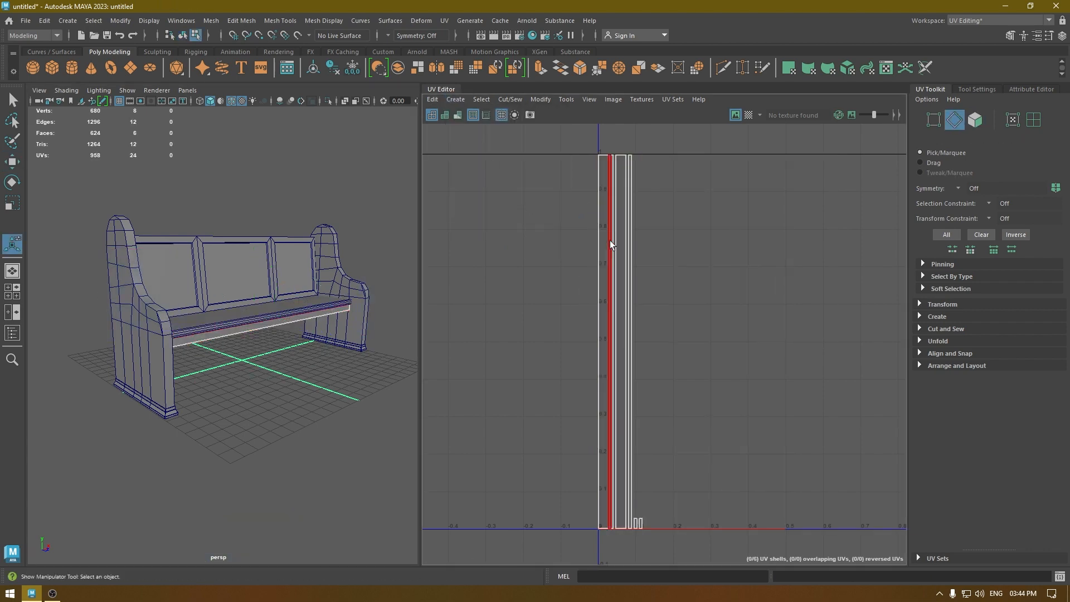
pyautogui.click(610, 242)
pyautogui.keyDown('alt'); pyautogui.moveTo(611, 241); pyautogui.dragTo(686, 441, button='right'); pyautogui.keyUp('alt')
pyautogui.keyDown('shift'); pyautogui.moveTo(630, 282); pyautogui.dragTo(638, 233, button='right'); pyautogui.keyUp('shift')
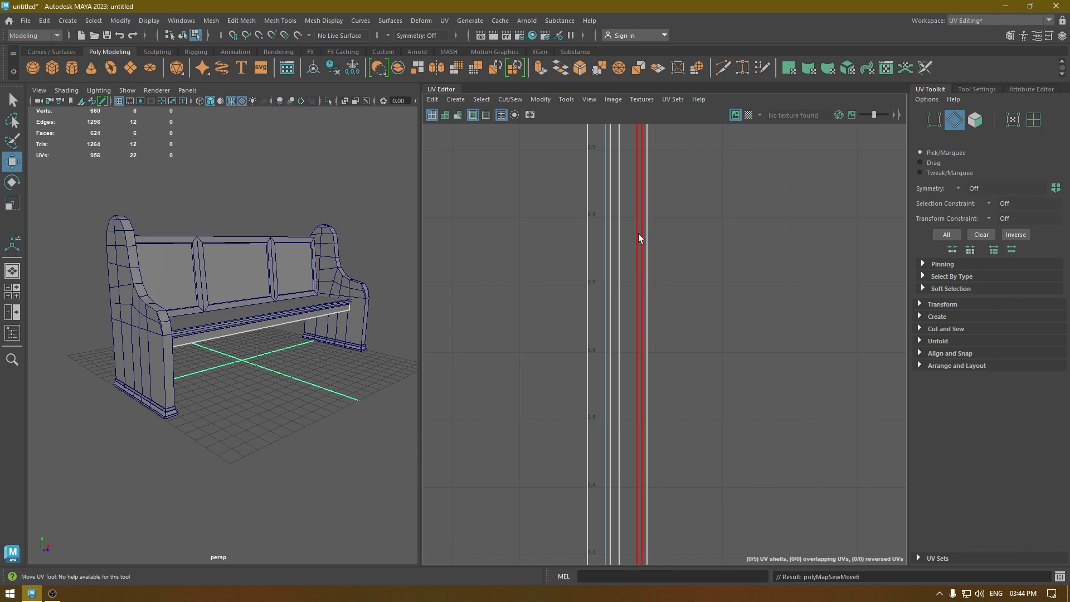
pyautogui.press('w')
pyautogui.click(654, 205)
pyautogui.click(646, 212)
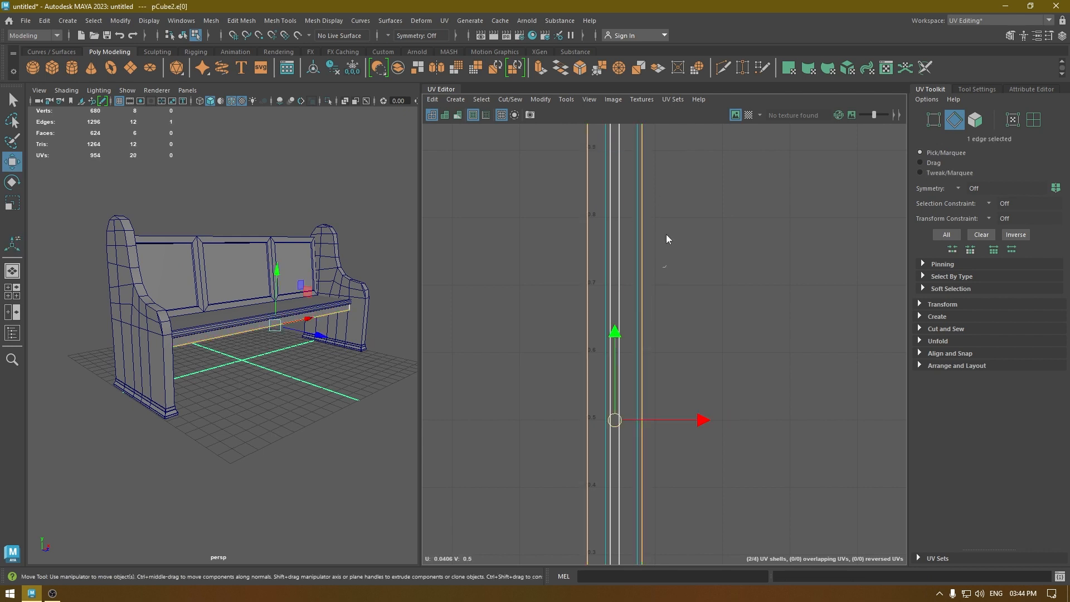
pyautogui.press('g')
pyautogui.click(671, 239)
pyautogui.keyDown('alt'); pyautogui.moveTo(671, 241); pyautogui.dragTo(663, 179, button='right'); pyautogui.keyUp('alt')
pyautogui.click(663, 180)
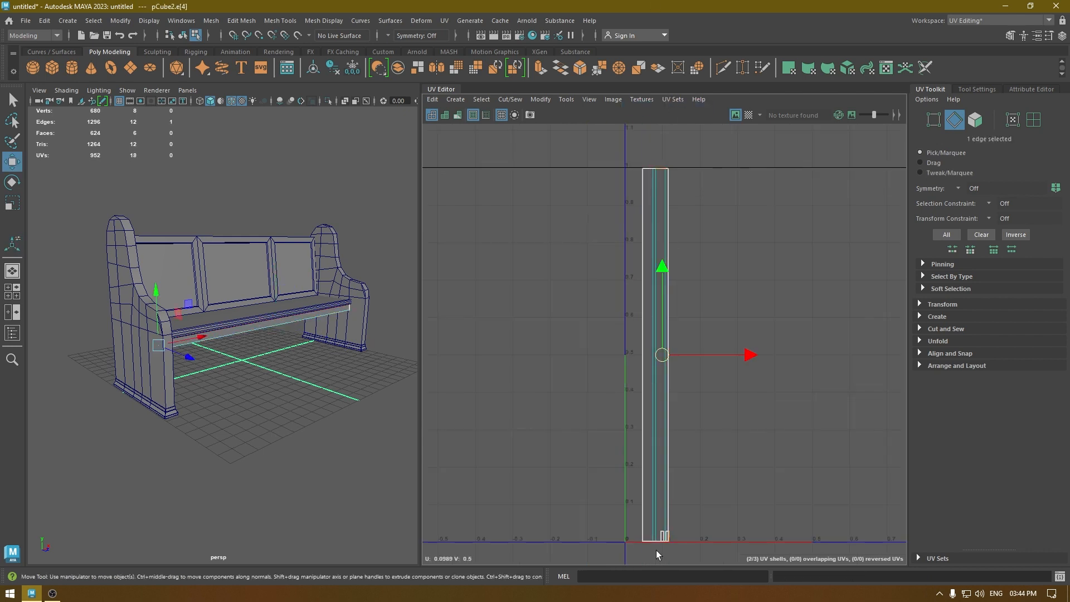
pyautogui.press('g')
# Unfold the under-seat board's UV shell and lay it out
pyautogui.moveTo(670, 304); pyautogui.dragTo(623, 270, button='right')
pyautogui.click(652, 295)
pyautogui.hotkey('ctrl', 'u')
pyautogui.hotkey('ctrl', 'l')
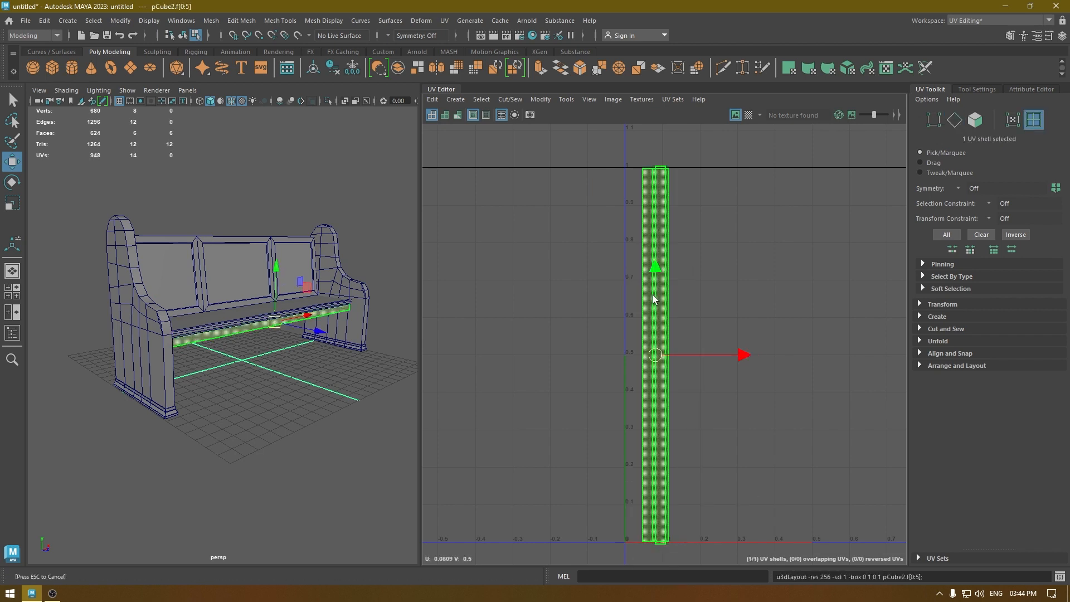
# Hide everything except the three-panel backrest and apply automatic UV mapping to it
pyautogui.moveTo(334, 196); pyautogui.dragTo(365, 162, button='right')
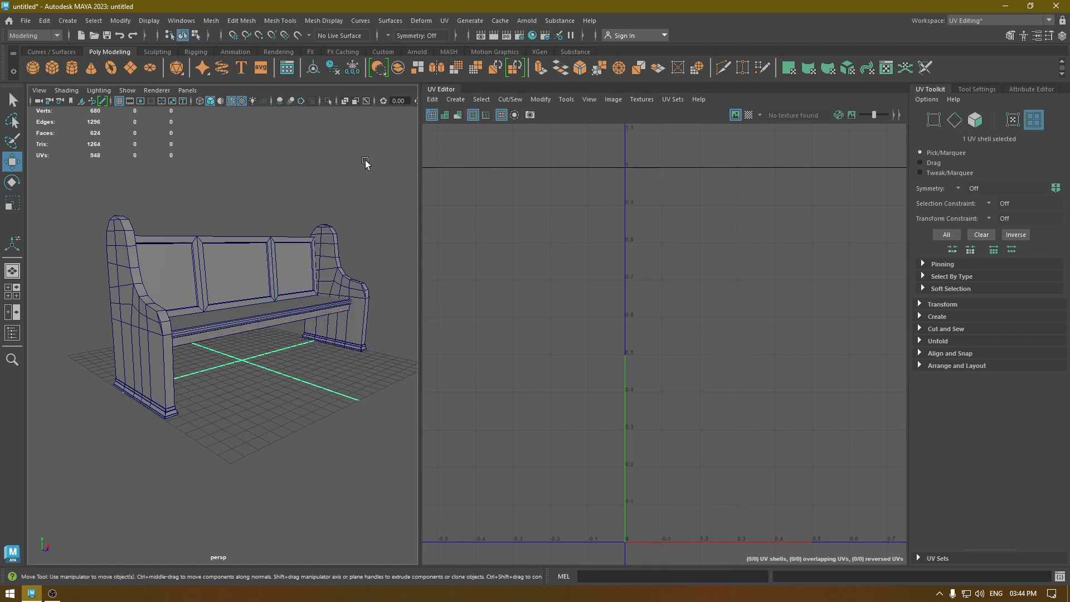
pyautogui.click(249, 268)
pyautogui.hotkey('alt', 'h')
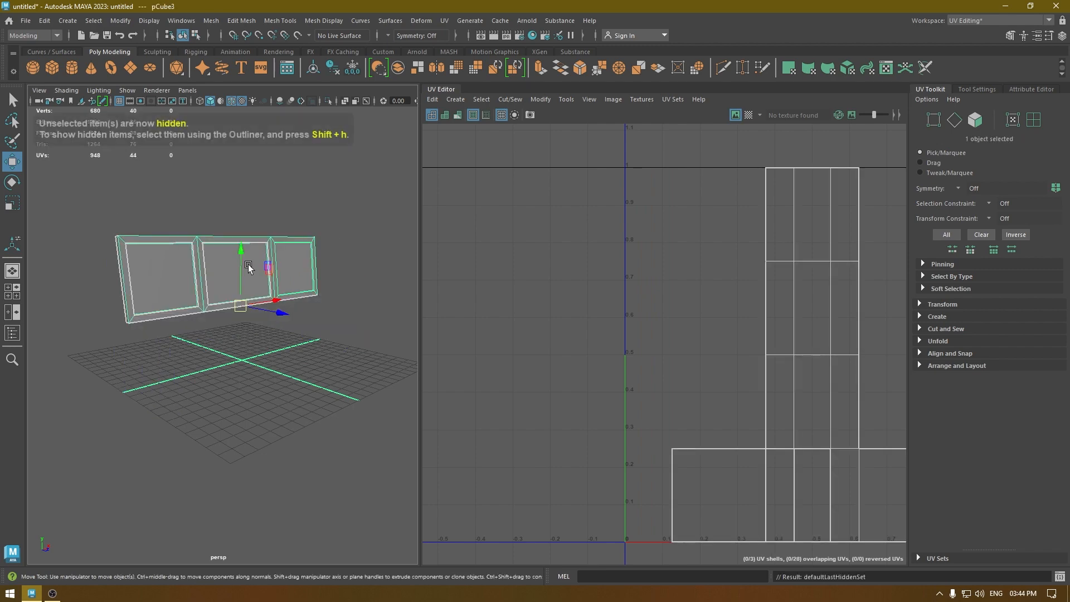
pyautogui.keyDown('alt'); pyautogui.moveTo(249, 265); pyautogui.dragTo(390, 240); pyautogui.keyUp('alt')
pyautogui.click(456, 99)
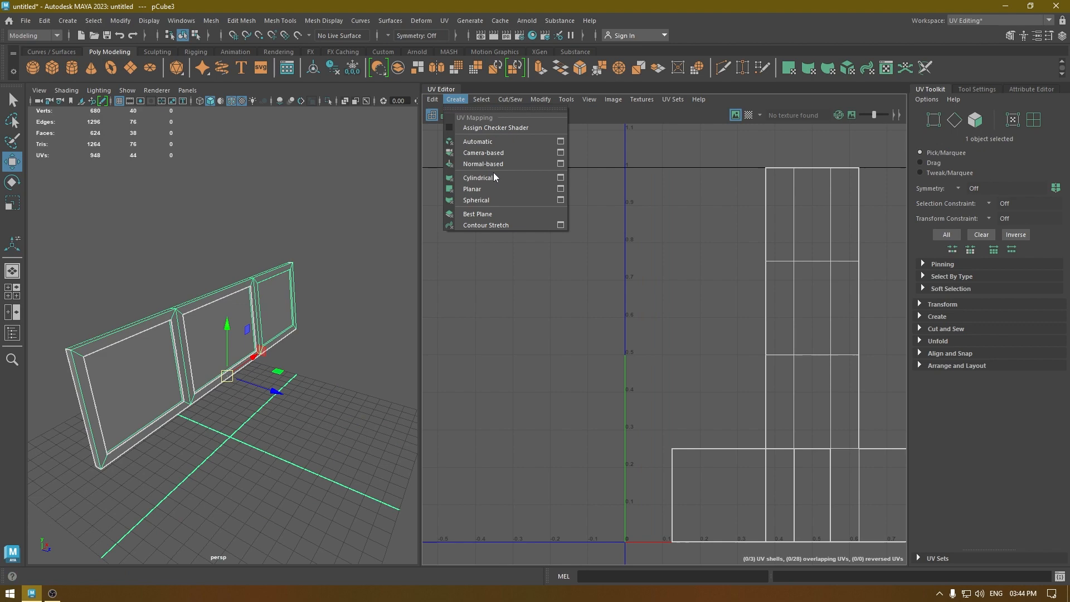
pyautogui.click(481, 142)
pyautogui.click(804, 205)
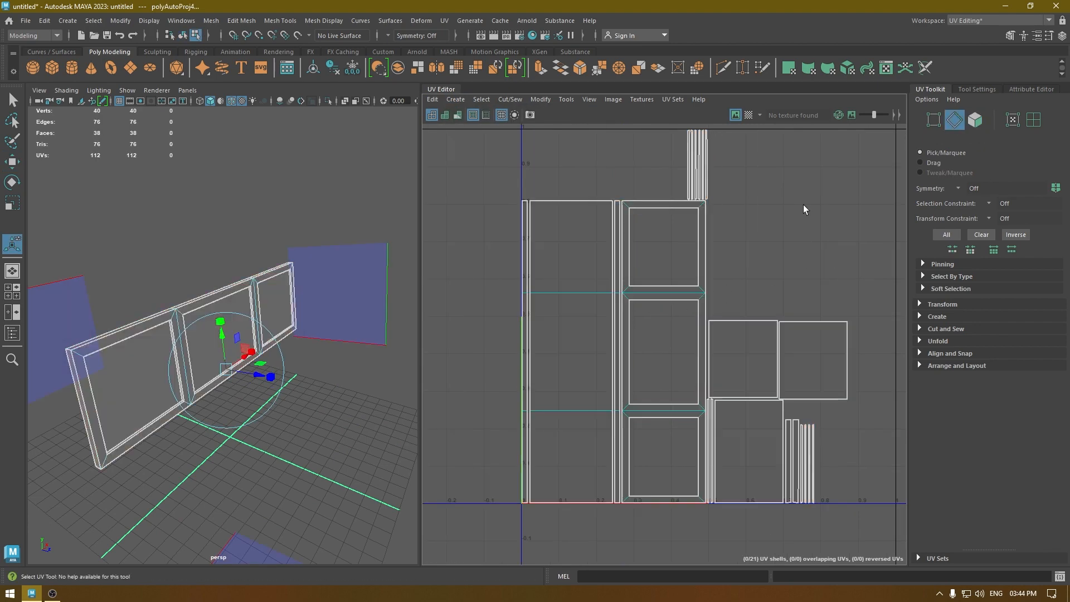
# Move and sew the narrow recess strips onto the edge loops around the three panel openings of the backrest's front shell
pyautogui.doubleClick(660, 282)
pyautogui.keyDown('shift'); pyautogui.moveTo(660, 280); pyautogui.dragTo(660, 169, button='right'); pyautogui.keyUp('shift')
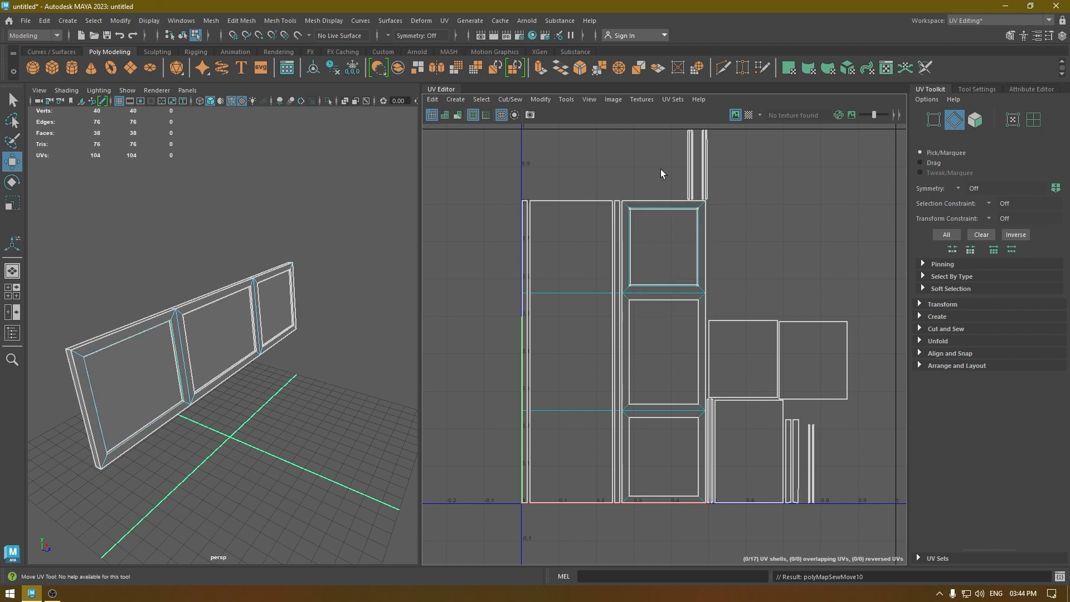
pyautogui.doubleClick(663, 299)
pyautogui.keyDown('shift'); pyautogui.moveTo(652, 419); pyautogui.dragTo(664, 362, button='right'); pyautogui.keyUp('shift')
# Sew the three inset panel faces into the backrest's front shell and unfold that shell
pyautogui.doubleClick(660, 402)
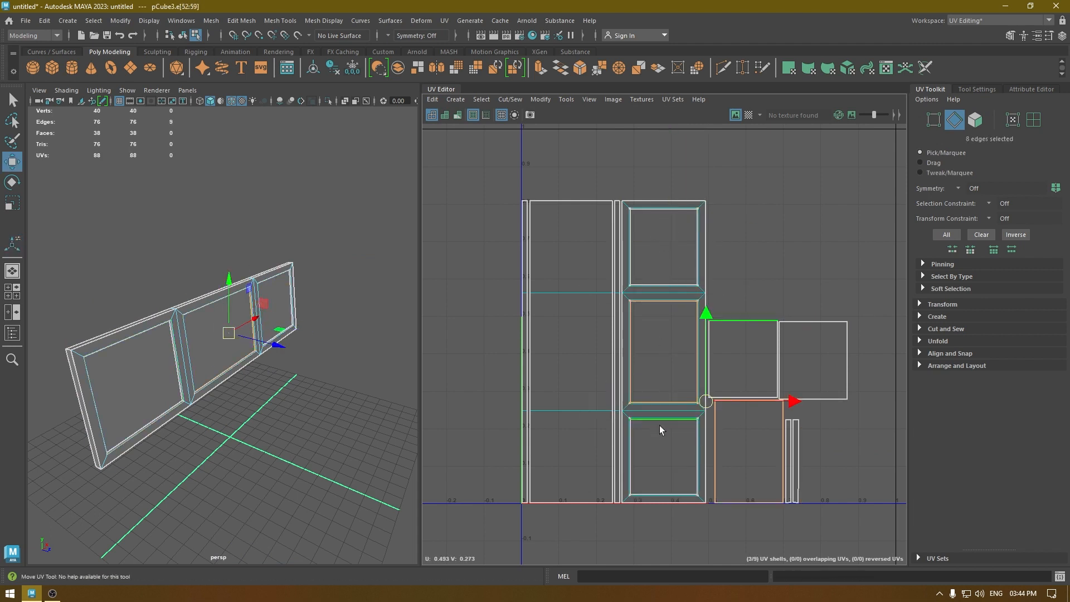
pyautogui.doubleClick(660, 284)
pyautogui.keyDown('shift'); pyautogui.moveTo(660, 281); pyautogui.dragTo(663, 226, button='right'); pyautogui.keyUp('shift')
pyautogui.moveTo(670, 173); pyautogui.dragTo(583, 135, button='right')
pyautogui.click(646, 238)
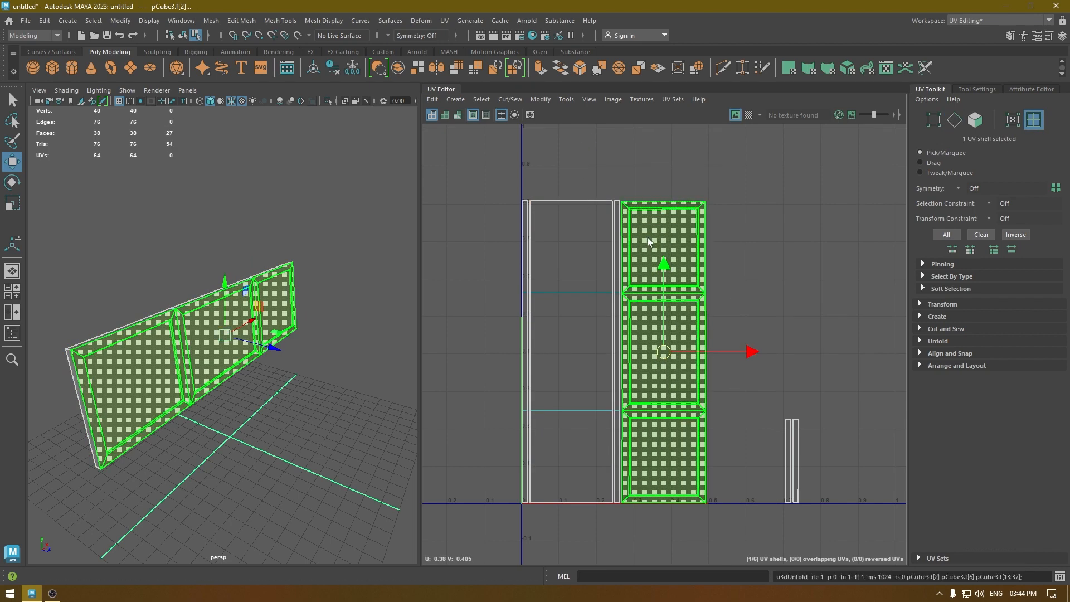
# Move and sew the backrest's two long edge strips to the long sides of its back shell
pyautogui.moveTo(691, 184); pyautogui.dragTo(689, 152, button='right')
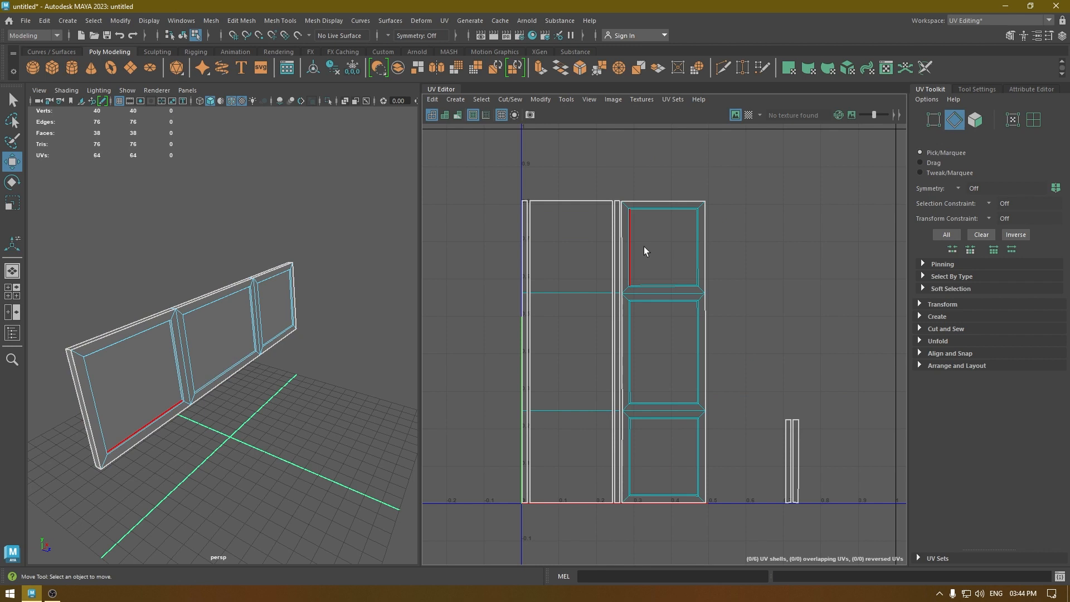
pyautogui.click(612, 248)
pyautogui.keyDown('shift'); pyautogui.doubleClick(611, 495); pyautogui.keyUp('shift')
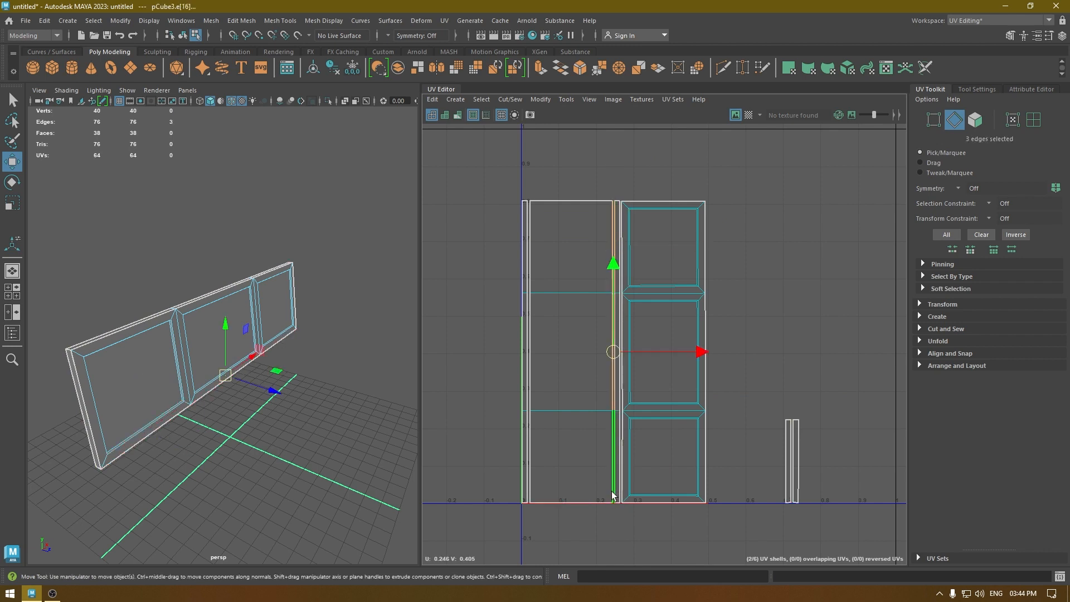
pyautogui.keyDown('shift'); pyautogui.moveTo(612, 495); pyautogui.dragTo(609, 194, button='right'); pyautogui.keyUp('shift')
pyautogui.click(533, 211)
pyautogui.keyDown('shift'); pyautogui.doubleClick(532, 476); pyautogui.keyUp('shift')
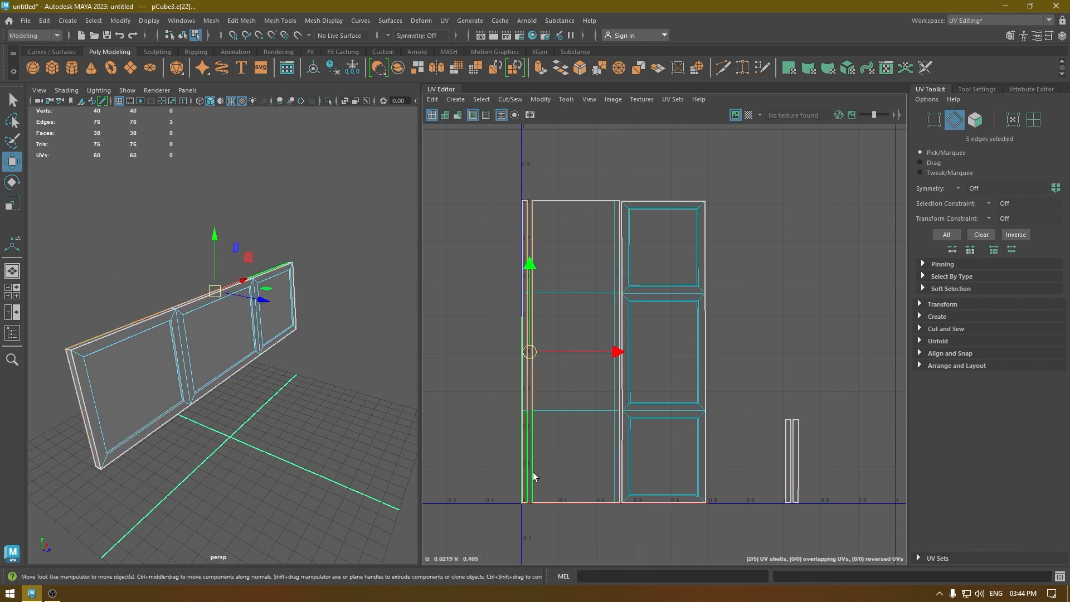
pyautogui.keyDown('shift'); pyautogui.moveTo(533, 475); pyautogui.dragTo(542, 150, button='right'); pyautogui.keyUp('shift')
# Sew the two short end strips to the backrest's back shell and join the back shell to the front shell
pyautogui.click(568, 210)
pyautogui.keyDown('shift'); pyautogui.click(580, 502); pyautogui.keyUp('shift')
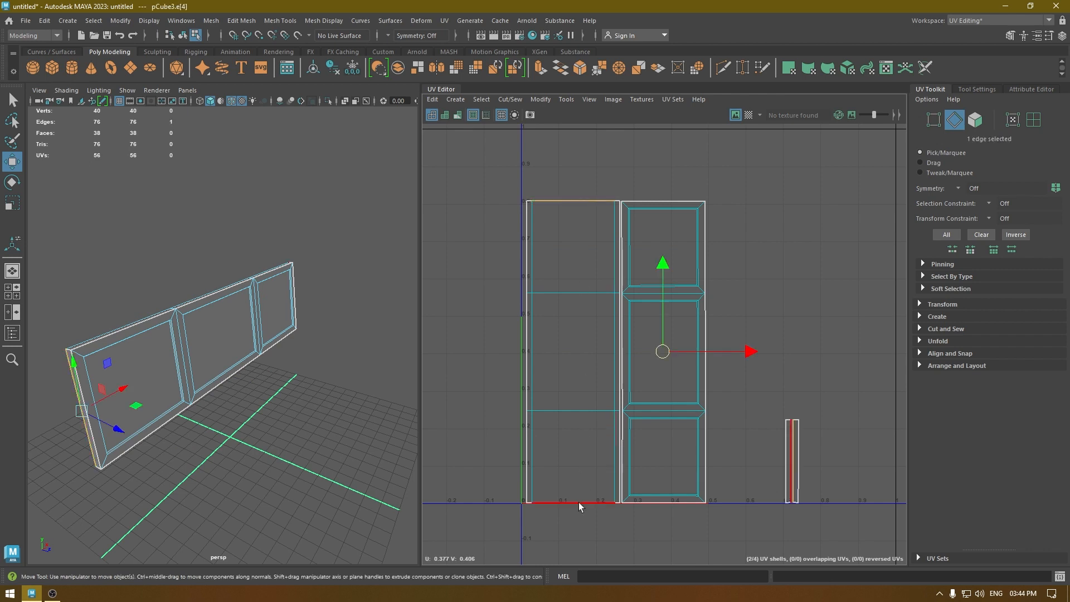
pyautogui.keyDown('shift'); pyautogui.moveTo(580, 502); pyautogui.dragTo(609, 177, button='right'); pyautogui.keyUp('shift')
pyautogui.click(621, 245)
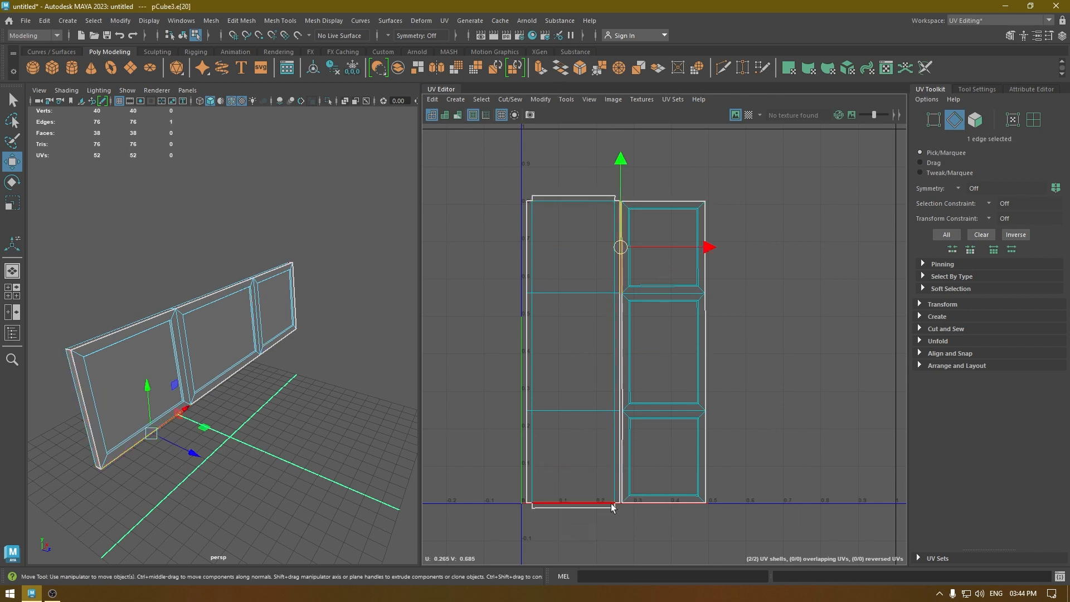
pyautogui.keyDown('shift'); pyautogui.click(620, 478); pyautogui.keyUp('shift')
pyautogui.keyDown('shift'); pyautogui.moveTo(620, 478); pyautogui.dragTo(614, 401, button='right'); pyautogui.keyUp('shift')
# Unfold the backrest's combined UV shell and lay it out
pyautogui.moveTo(609, 243); pyautogui.dragTo(569, 227, button='right')
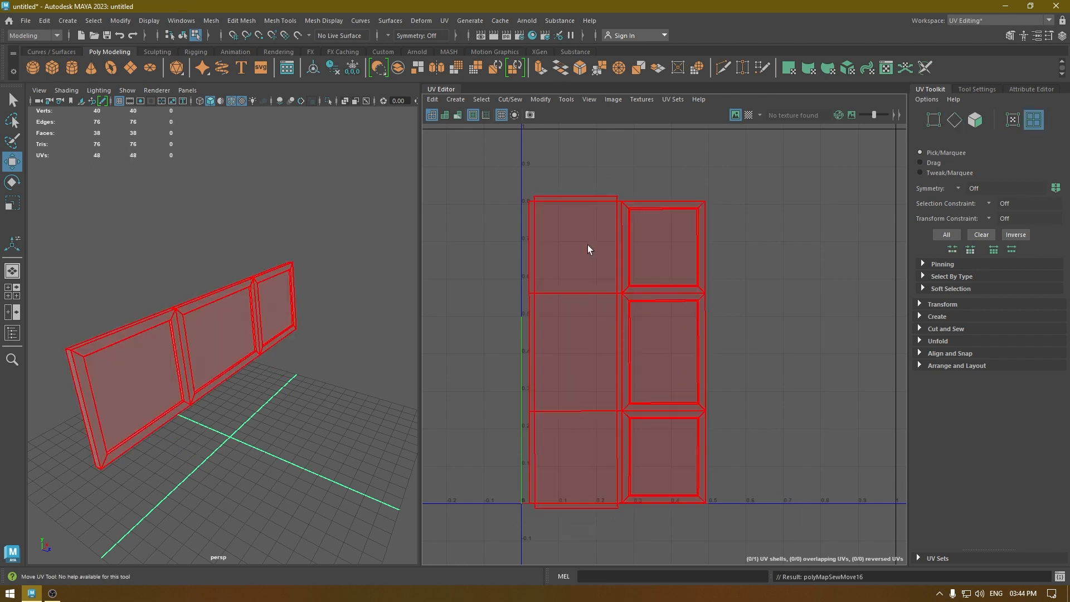
pyautogui.click(594, 250)
pyautogui.hotkey('ctrl', 'u')
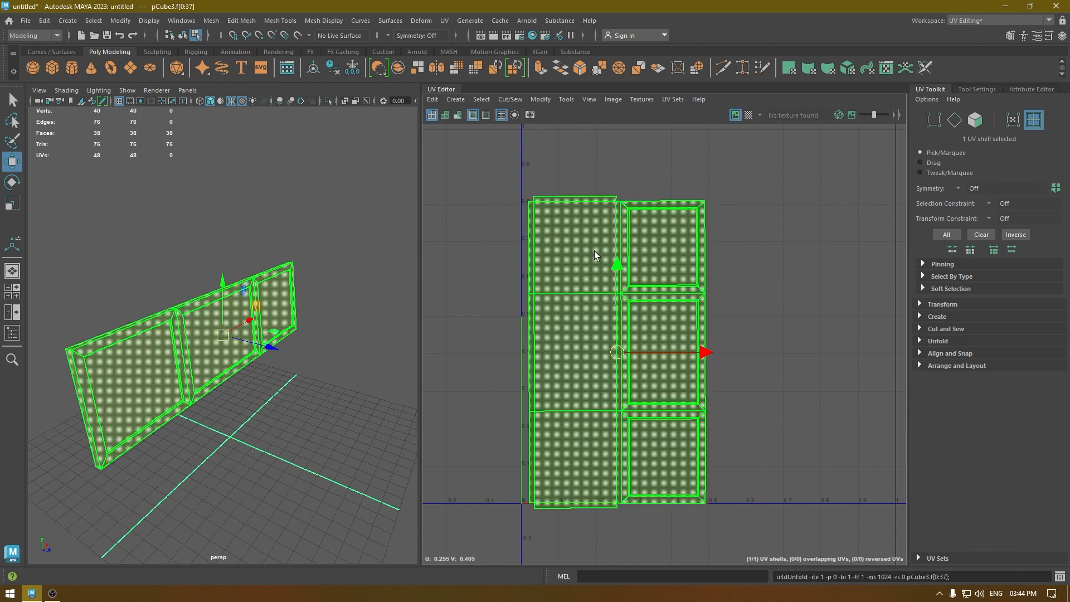
pyautogui.hotkey('ctrl', 'l')
pyautogui.hotkey('ctrl', 'F11')
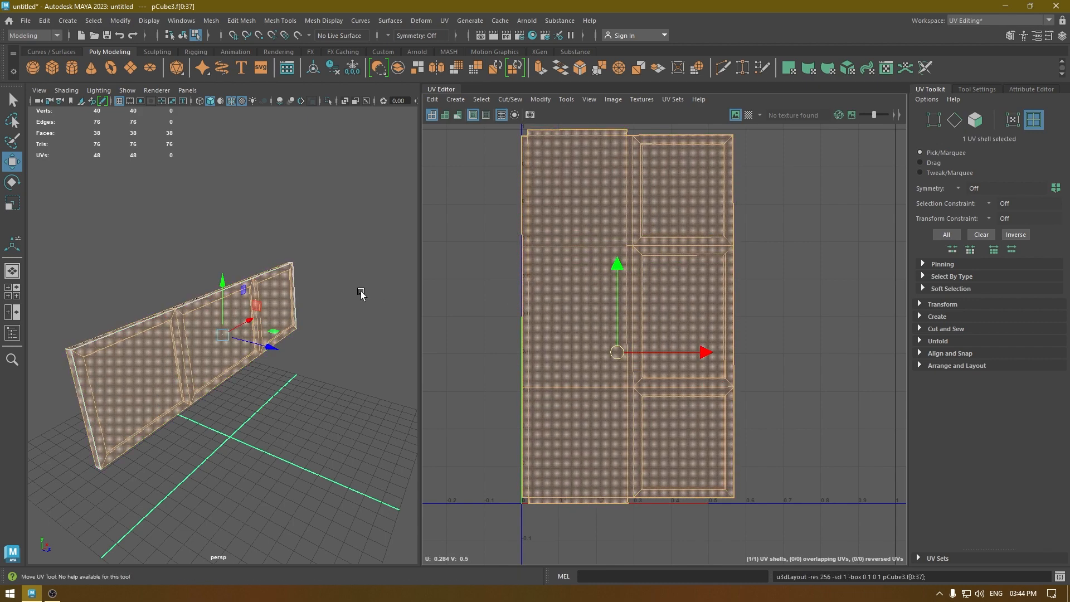
# Unhide the other pew parts, select all parts, and lay out all their UV shells together
pyautogui.moveTo(361, 293); pyautogui.dragTo(392, 239, button='right')
pyautogui.hotkey('ctrl', '1')
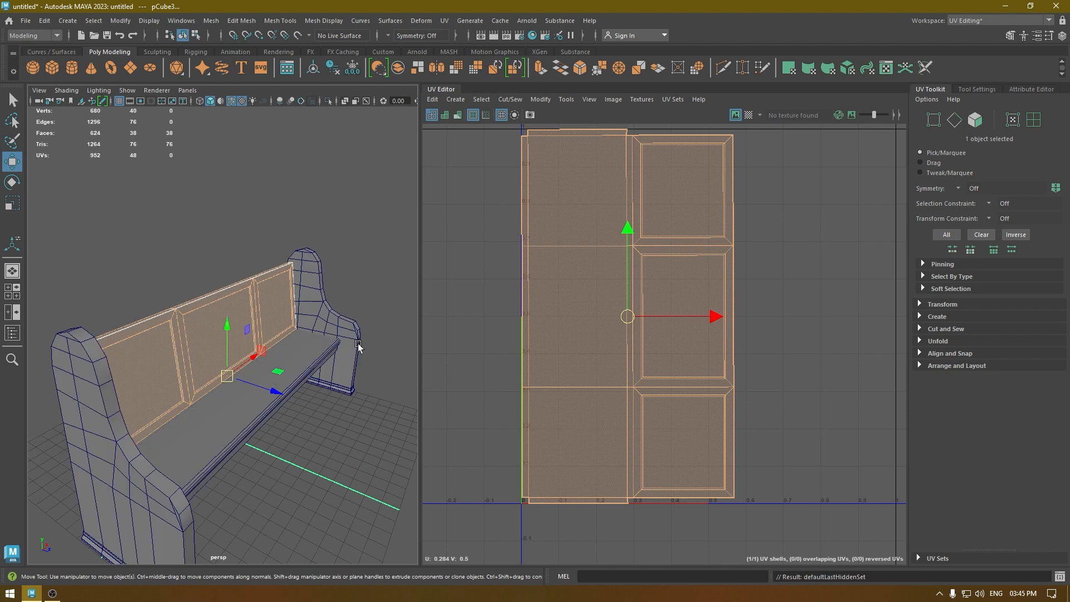
pyautogui.keyDown('alt'); pyautogui.moveTo(358, 342); pyautogui.dragTo(262, 252); pyautogui.keyUp('alt')
pyautogui.scroll(-4, 263, 253)
pyautogui.moveTo(341, 251); pyautogui.dragTo(3, 550)
pyautogui.scroll(-3, 814, 424)
pyautogui.moveTo(794, 246); pyautogui.dragTo(741, 235, button='right')
pyautogui.moveTo(598, 170); pyautogui.dragTo(932, 470)
pyautogui.hotkey('ctrl', 'l')
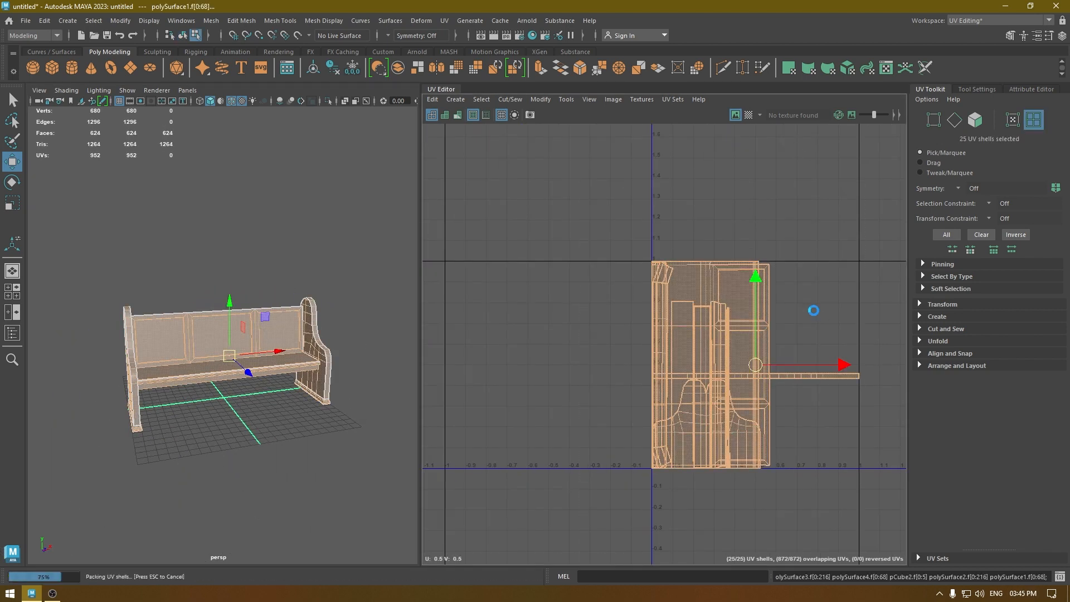
# Examine how the pew's UV shells are placed relative to the UV tiles
pyautogui.keyDown('alt'); pyautogui.moveTo(742, 303); pyautogui.dragTo(654, 322, button='middle'); pyautogui.keyUp('alt')
pyautogui.scroll(-1, 654, 322)
pyautogui.keyDown('alt'); pyautogui.moveTo(706, 383); pyautogui.dragTo(611, 309, button='middle'); pyautogui.keyUp('alt')
pyautogui.keyDown('alt'); pyautogui.moveTo(611, 308); pyautogui.dragTo(554, 188, button='right'); pyautogui.keyUp('alt')
pyautogui.keyDown('alt'); pyautogui.moveTo(592, 344); pyautogui.dragTo(739, 259, button='right'); pyautogui.keyUp('alt')
pyautogui.keyDown('alt'); pyautogui.moveTo(709, 244); pyautogui.dragTo(732, 282, button='middle'); pyautogui.keyUp('alt')
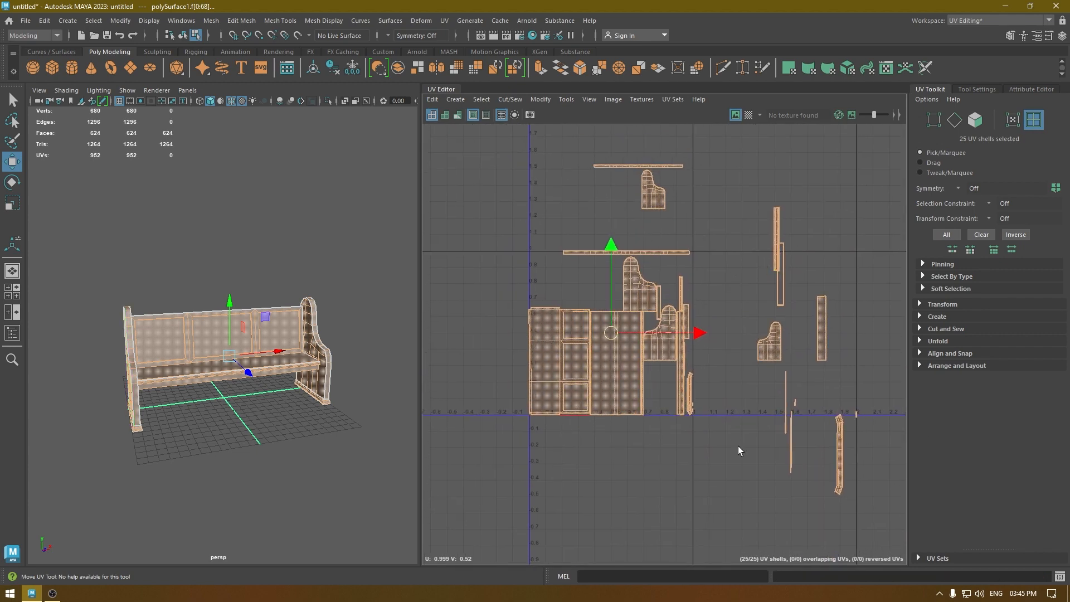
pyautogui.scroll(-2, 731, 282)
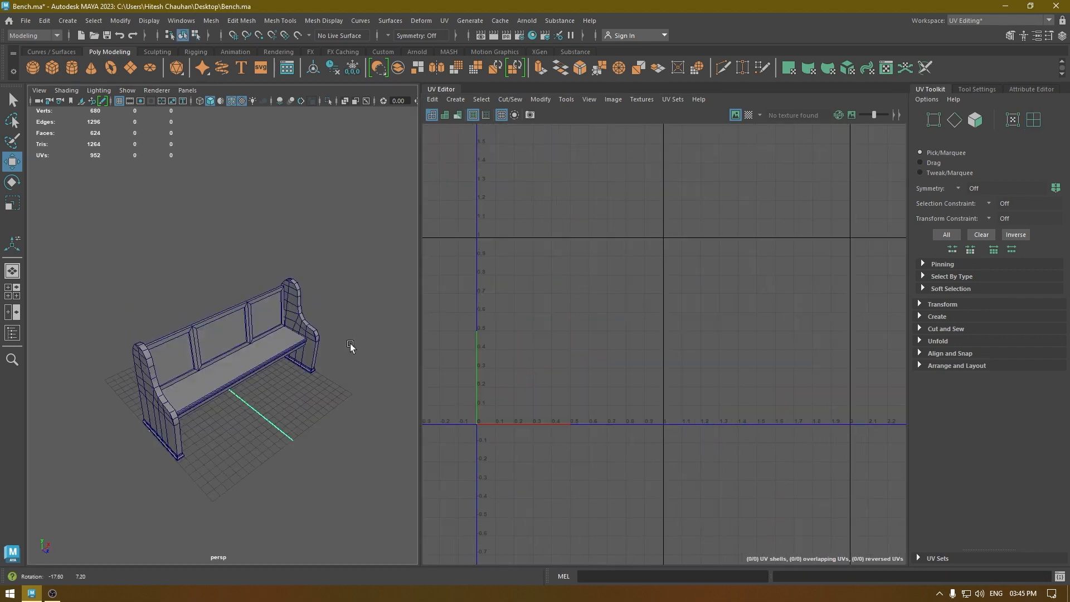
# Close Maya and save the changes to Bench.ma
pyautogui.keyDown('alt'); pyautogui.moveTo(350, 346); pyautogui.dragTo(329, 351); pyautogui.keyUp('alt')
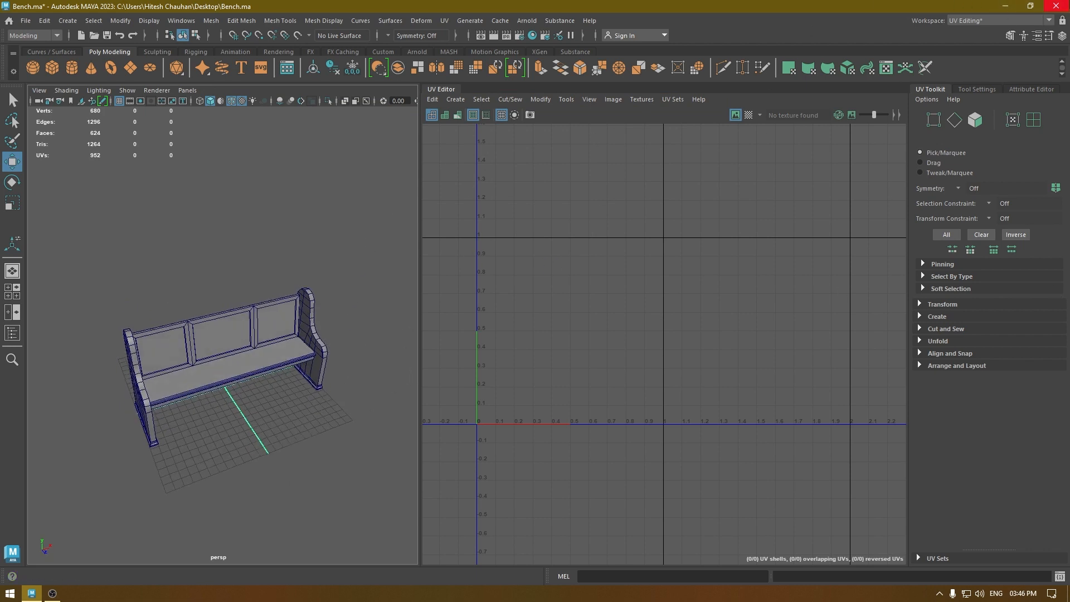
pyautogui.click(1055, 6)
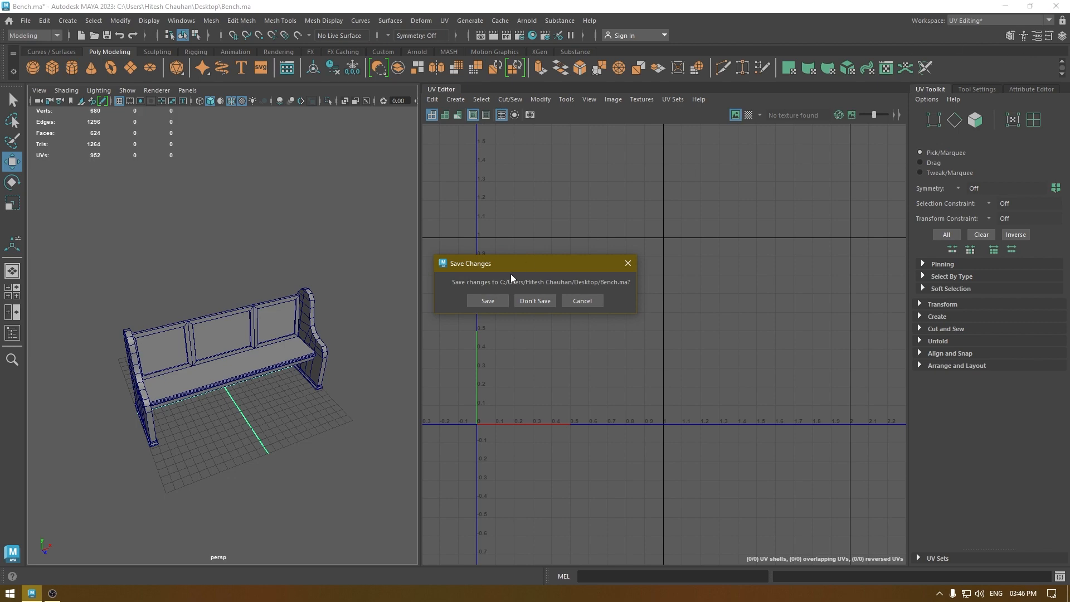
pyautogui.click(487, 301)
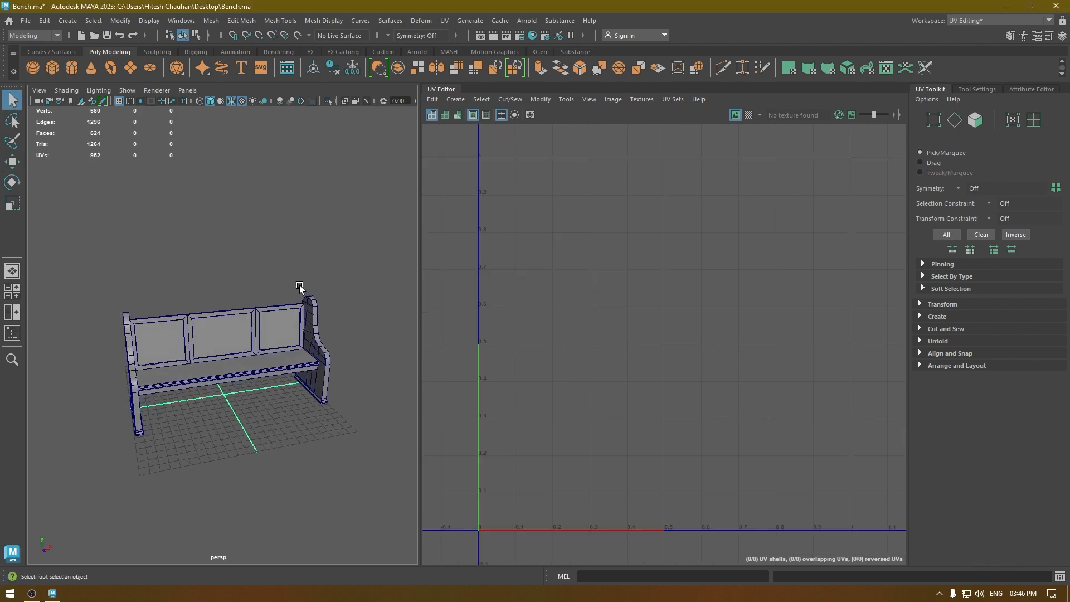
# Select all the pew's UV shells in the reopened scene and lay them out again
pyautogui.keyDown('alt'); pyautogui.moveTo(301, 291); pyautogui.dragTo(346, 306); pyautogui.keyUp('alt')
pyautogui.moveTo(358, 258); pyautogui.dragTo(57, 457)
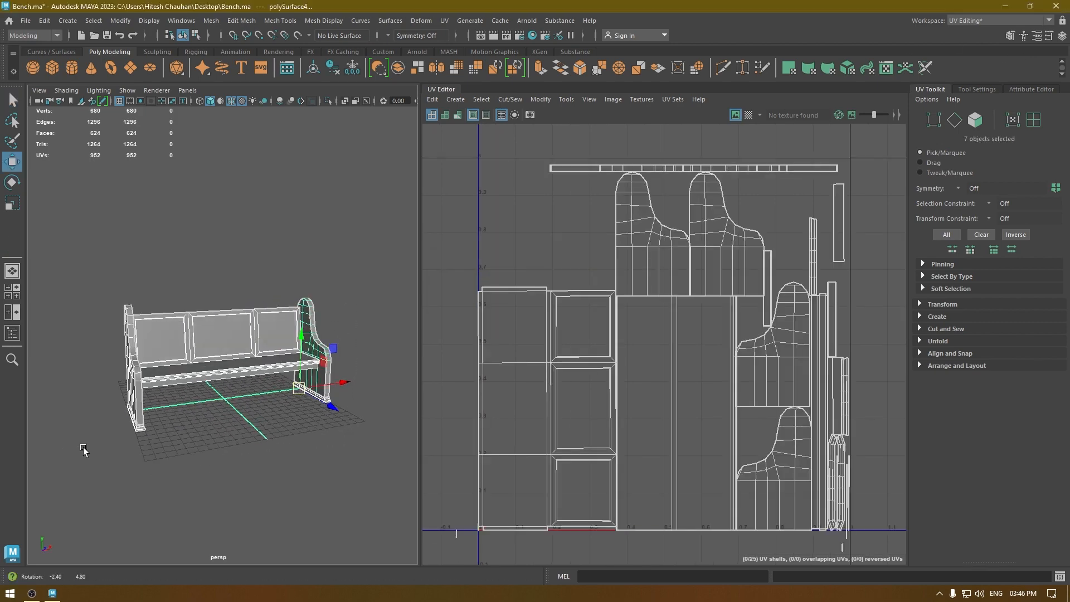
pyautogui.scroll(-5, 619, 349)
pyautogui.moveTo(614, 180); pyautogui.dragTo(487, 146, button='right')
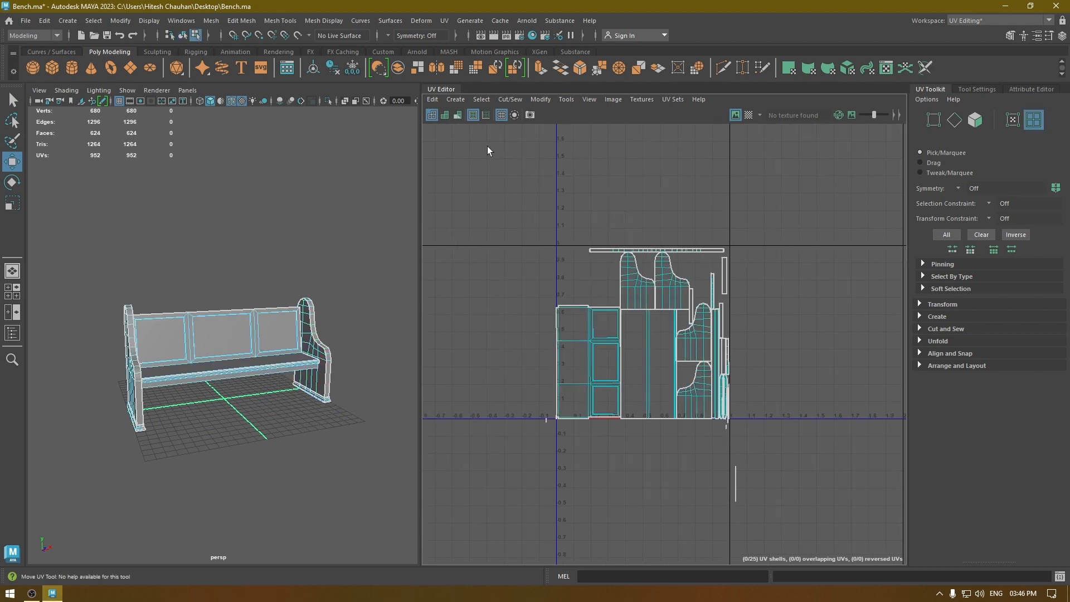
pyautogui.scroll(-4, 840, 312)
pyautogui.keyDown('alt'); pyautogui.moveTo(607, 228); pyautogui.dragTo(518, 225, button='middle'); pyautogui.keyUp('alt')
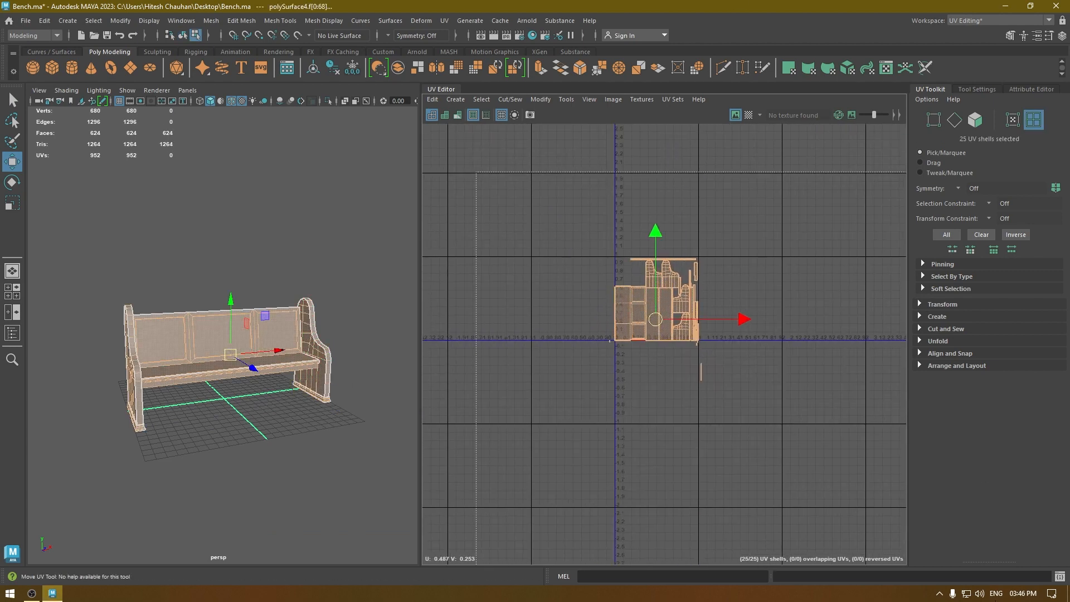
pyautogui.keyDown('shift'); pyautogui.rightClick(824, 249); pyautogui.keyUp('shift')
pyautogui.keyDown('shift'); pyautogui.moveTo(824, 248); pyautogui.dragTo(705, 297, button='right'); pyautogui.keyUp('shift')
pyautogui.press('f')
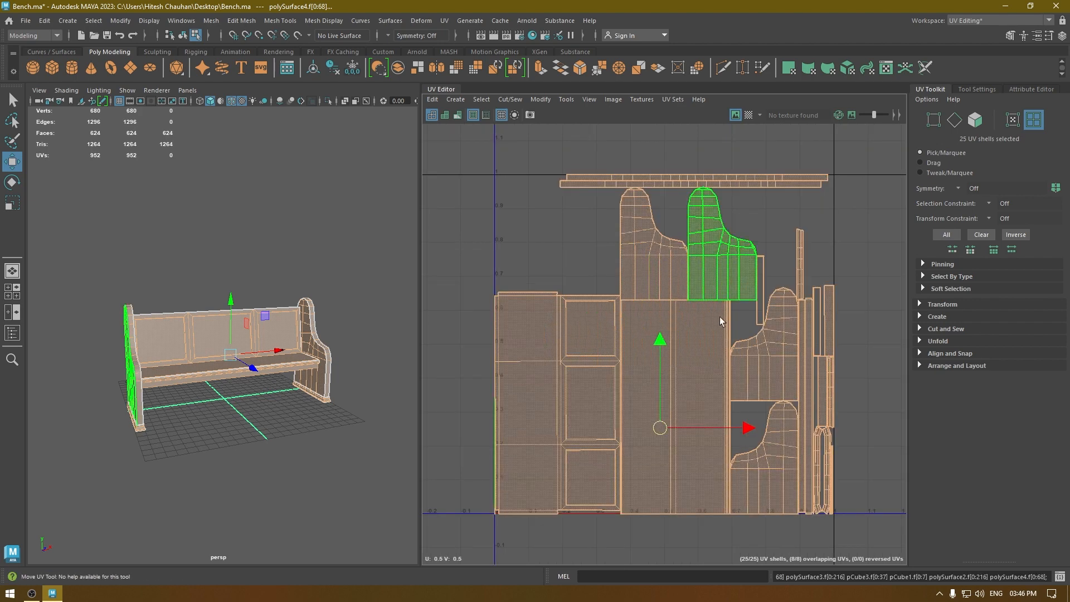
# Return to object mode, select all the pew's parts, and delete their construction history
pyautogui.moveTo(326, 232); pyautogui.dragTo(383, 214, button='right')
pyautogui.click(354, 213)
pyautogui.moveTo(378, 221); pyautogui.dragTo(73, 599)
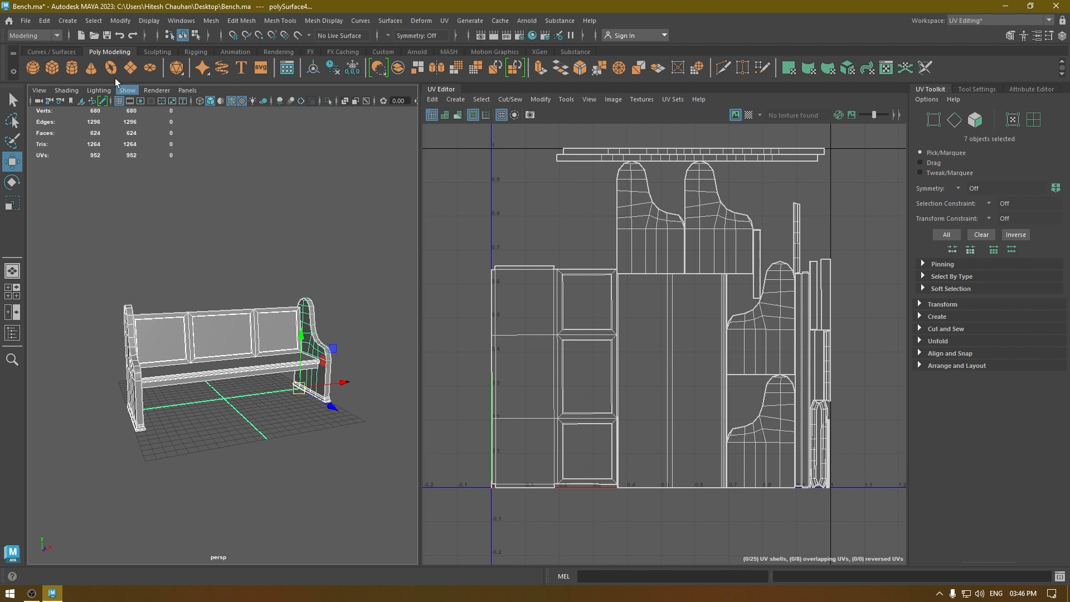
pyautogui.click(45, 22)
pyautogui.click(235, 155)
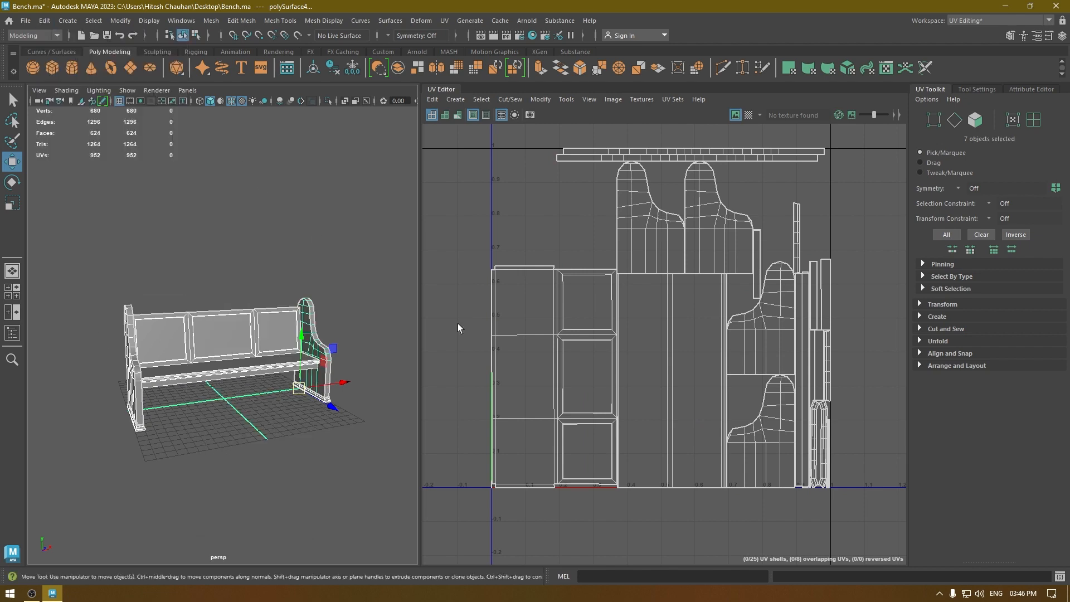
# Select all the pew's UV shells, lay them out again, and clear the selection
pyautogui.scroll(-3, 714, 310)
pyautogui.moveTo(661, 179); pyautogui.dragTo(613, 163, button='right')
pyautogui.moveTo(541, 153)
pyautogui.mouseDown()
pyautogui.moveTo(611, 254)
pyautogui.moveTo(941, 574)
pyautogui.mouseUp()
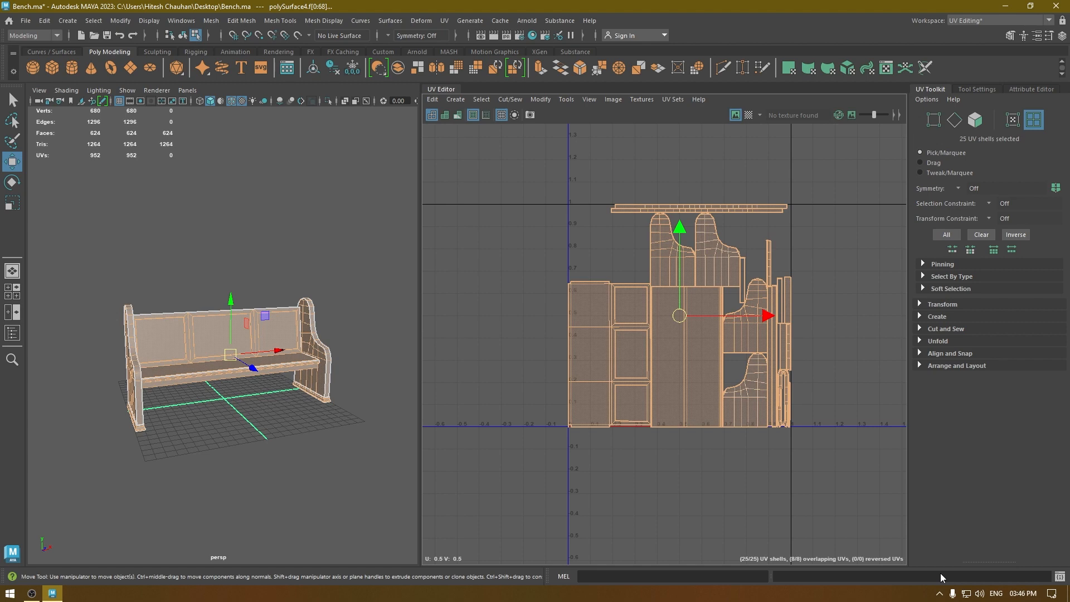
pyautogui.keyDown('shift'); pyautogui.moveTo(747, 282); pyautogui.dragTo(616, 335, button='right'); pyautogui.keyUp('shift')
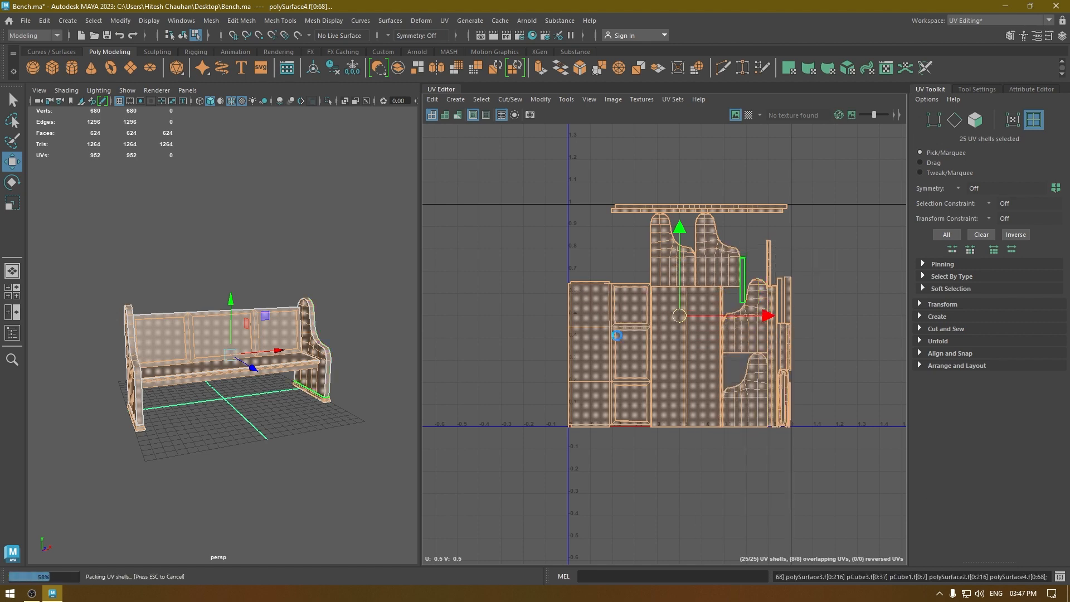
pyautogui.click(857, 239)
pyautogui.scroll(2, 864, 273)
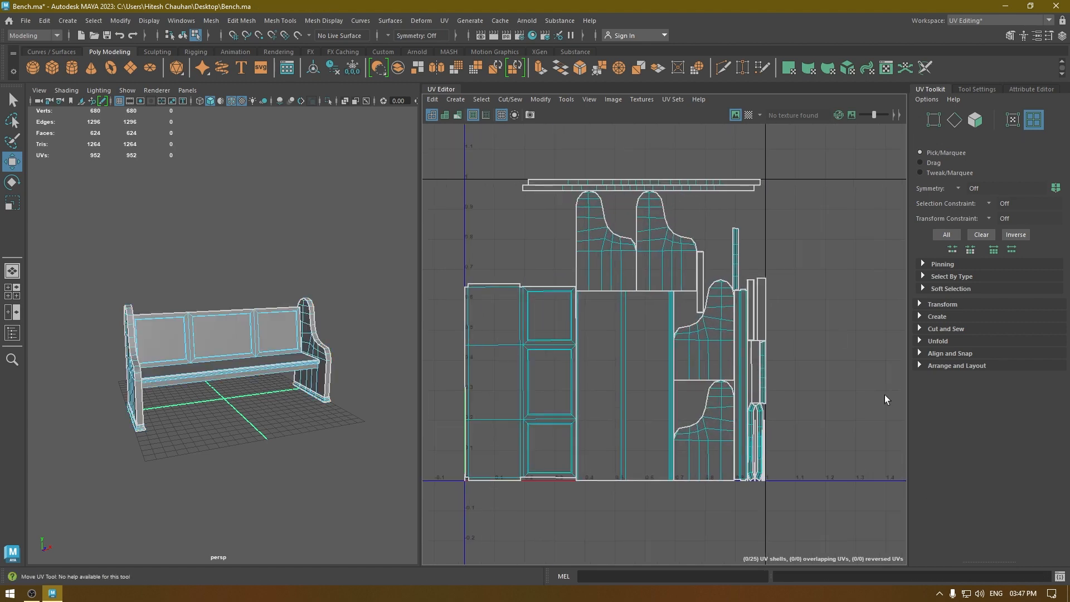
# Turn on shaded UV display and examine the packed shells' orientation, spacing, and placement within the UV tile
pyautogui.click(445, 115)
pyautogui.scroll(3, 613, 256)
pyautogui.scroll(-2, 659, 362)
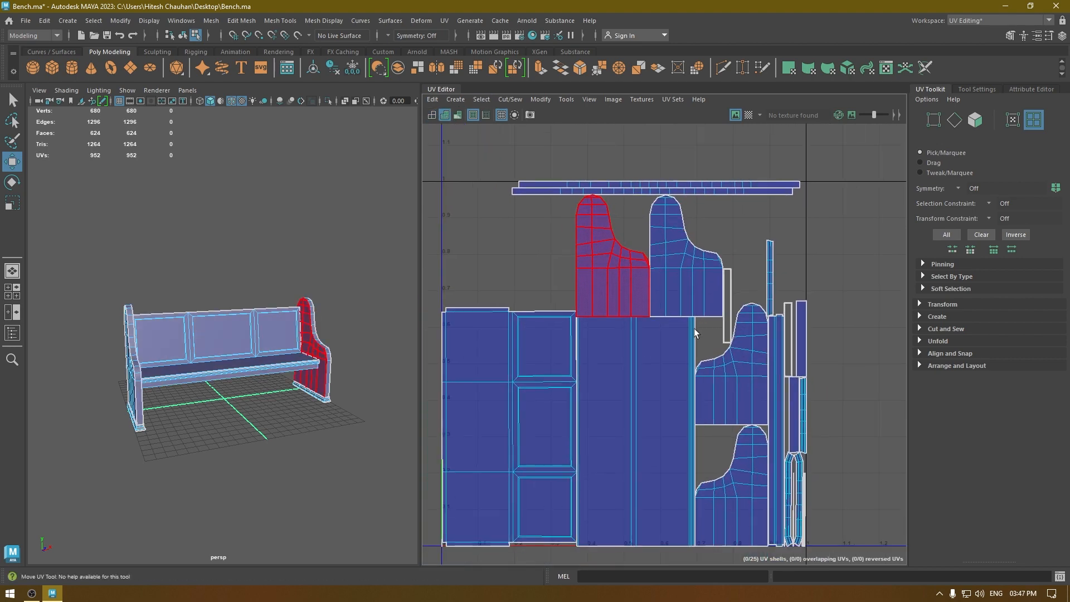
pyautogui.keyDown('alt'); pyautogui.moveTo(694, 328); pyautogui.dragTo(679, 344, button='middle'); pyautogui.keyUp('alt')
pyautogui.click(684, 247)
pyautogui.scroll(5, 759, 226)
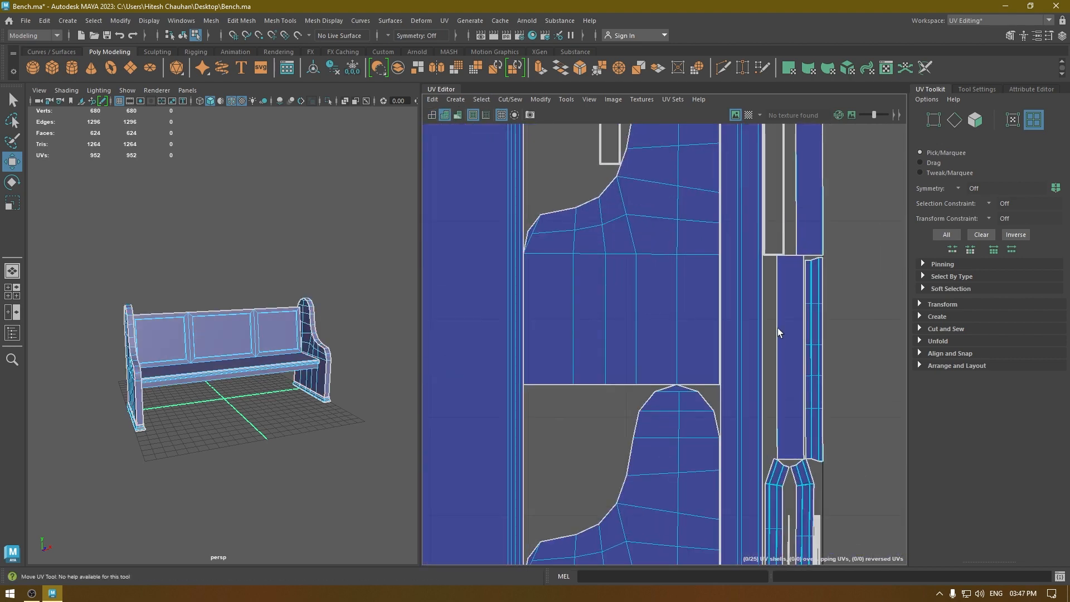
pyautogui.scroll(-6, 662, 284)
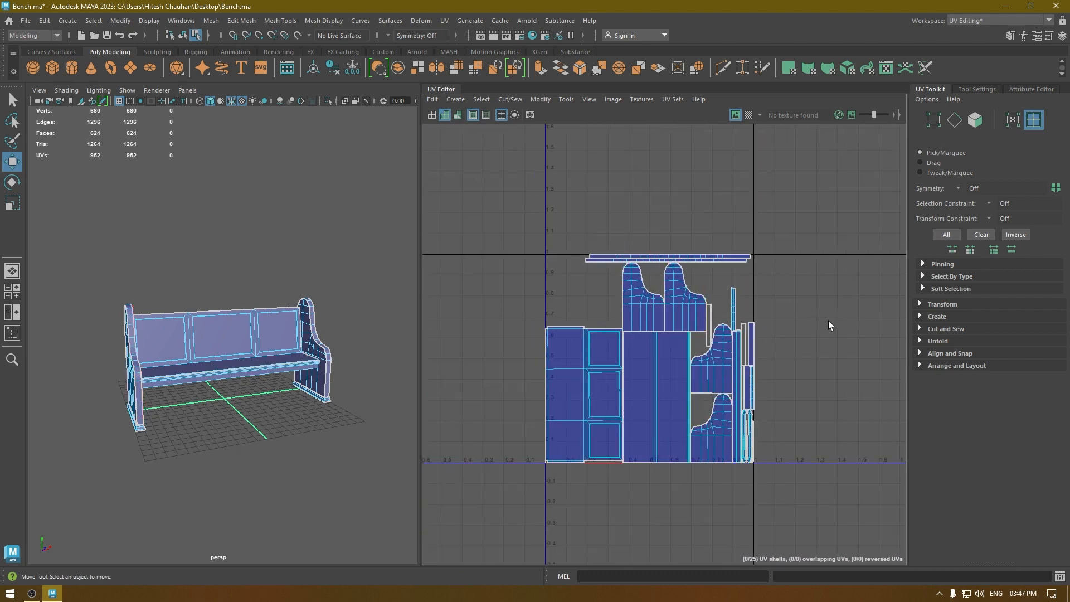
pyautogui.click(701, 301)
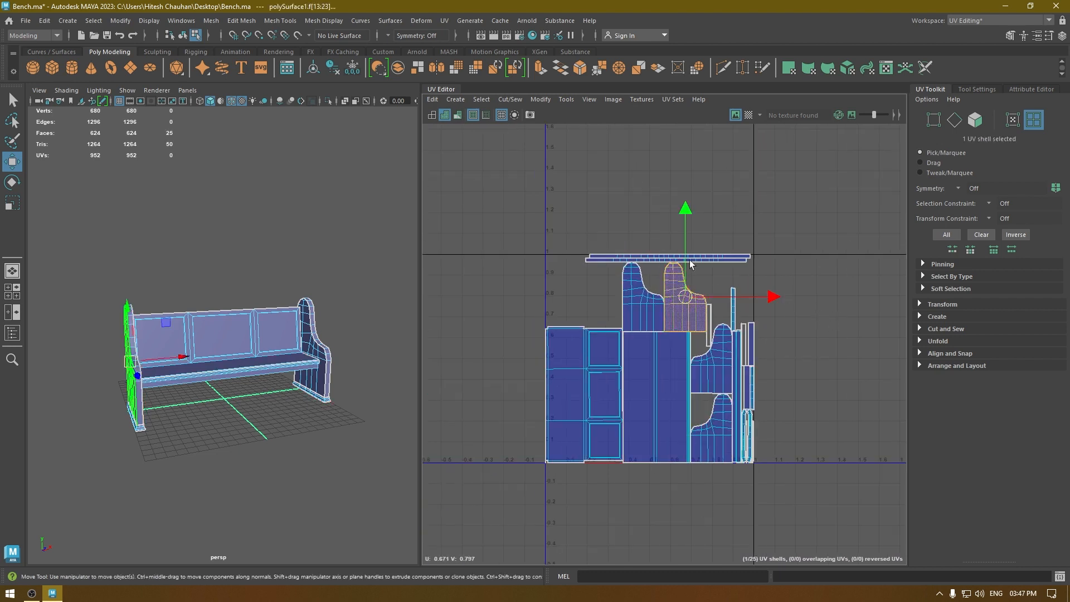
pyautogui.click(566, 100)
pyautogui.moveTo(551, 101)
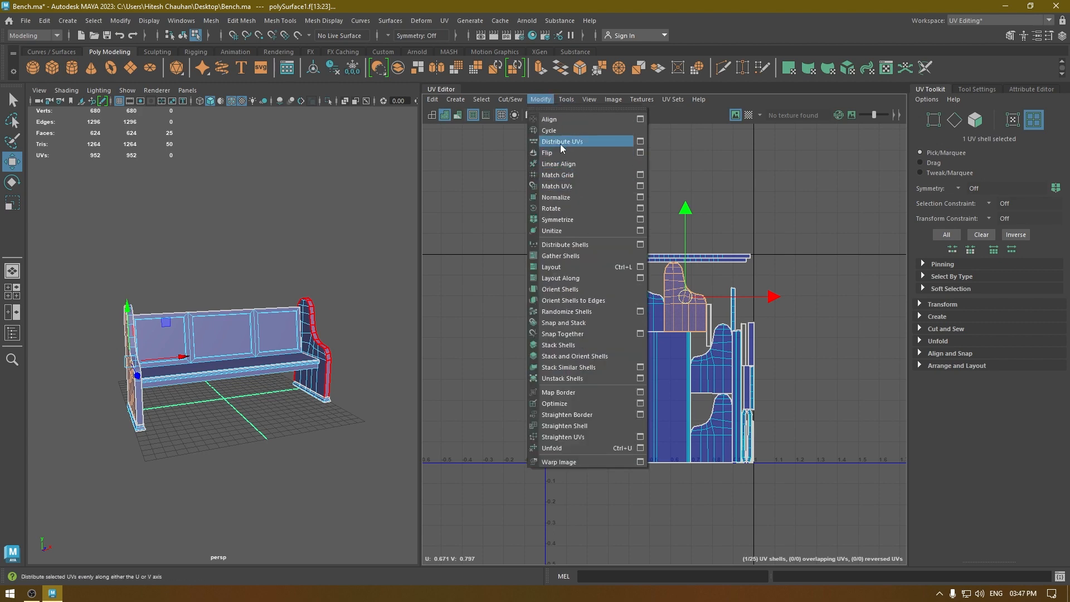
# Return to object mode, deselect the pew, and save the scene
pyautogui.moveTo(239, 230); pyautogui.dragTo(284, 203, button='right')
pyautogui.click(293, 248)
pyautogui.keyDown('alt'); pyautogui.moveTo(294, 248); pyautogui.dragTo(310, 255); pyautogui.keyUp('alt')
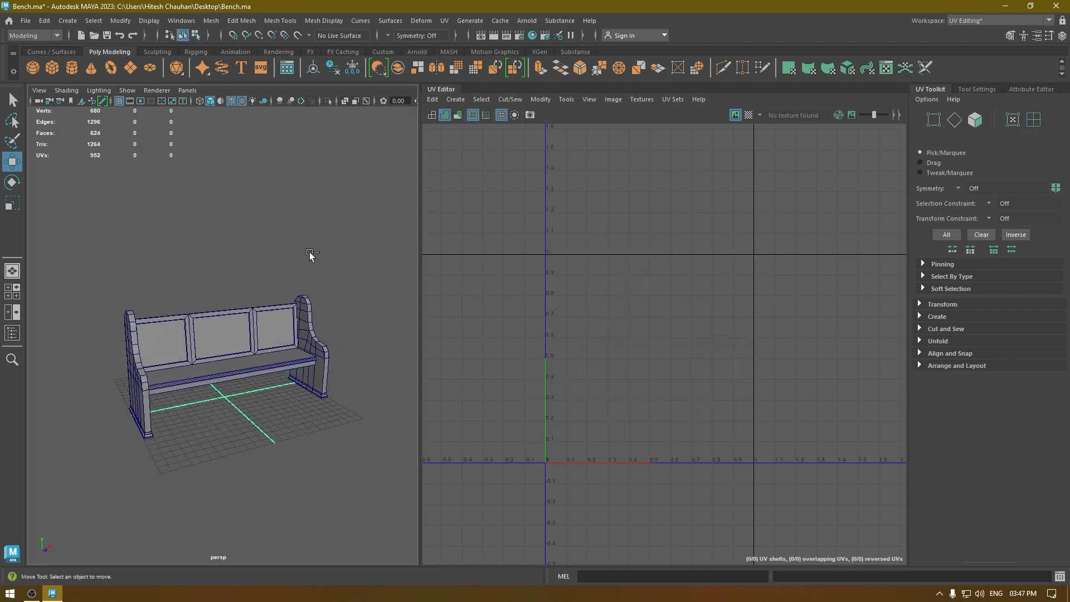
pyautogui.hotkey('ctrl', 's')
pyautogui.moveTo(314, 326)
pyautogui.keyDown('alt'); pyautogui.mouseDown()
pyautogui.moveTo(310, 304)
pyautogui.moveTo(310, 324)
pyautogui.mouseUp(); pyautogui.keyUp('alt')
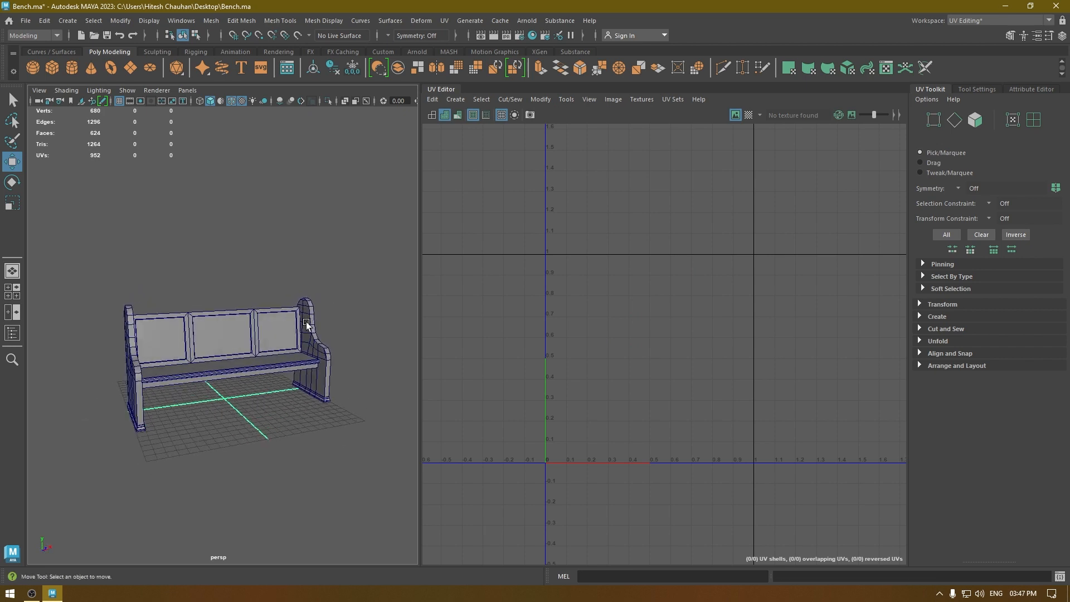